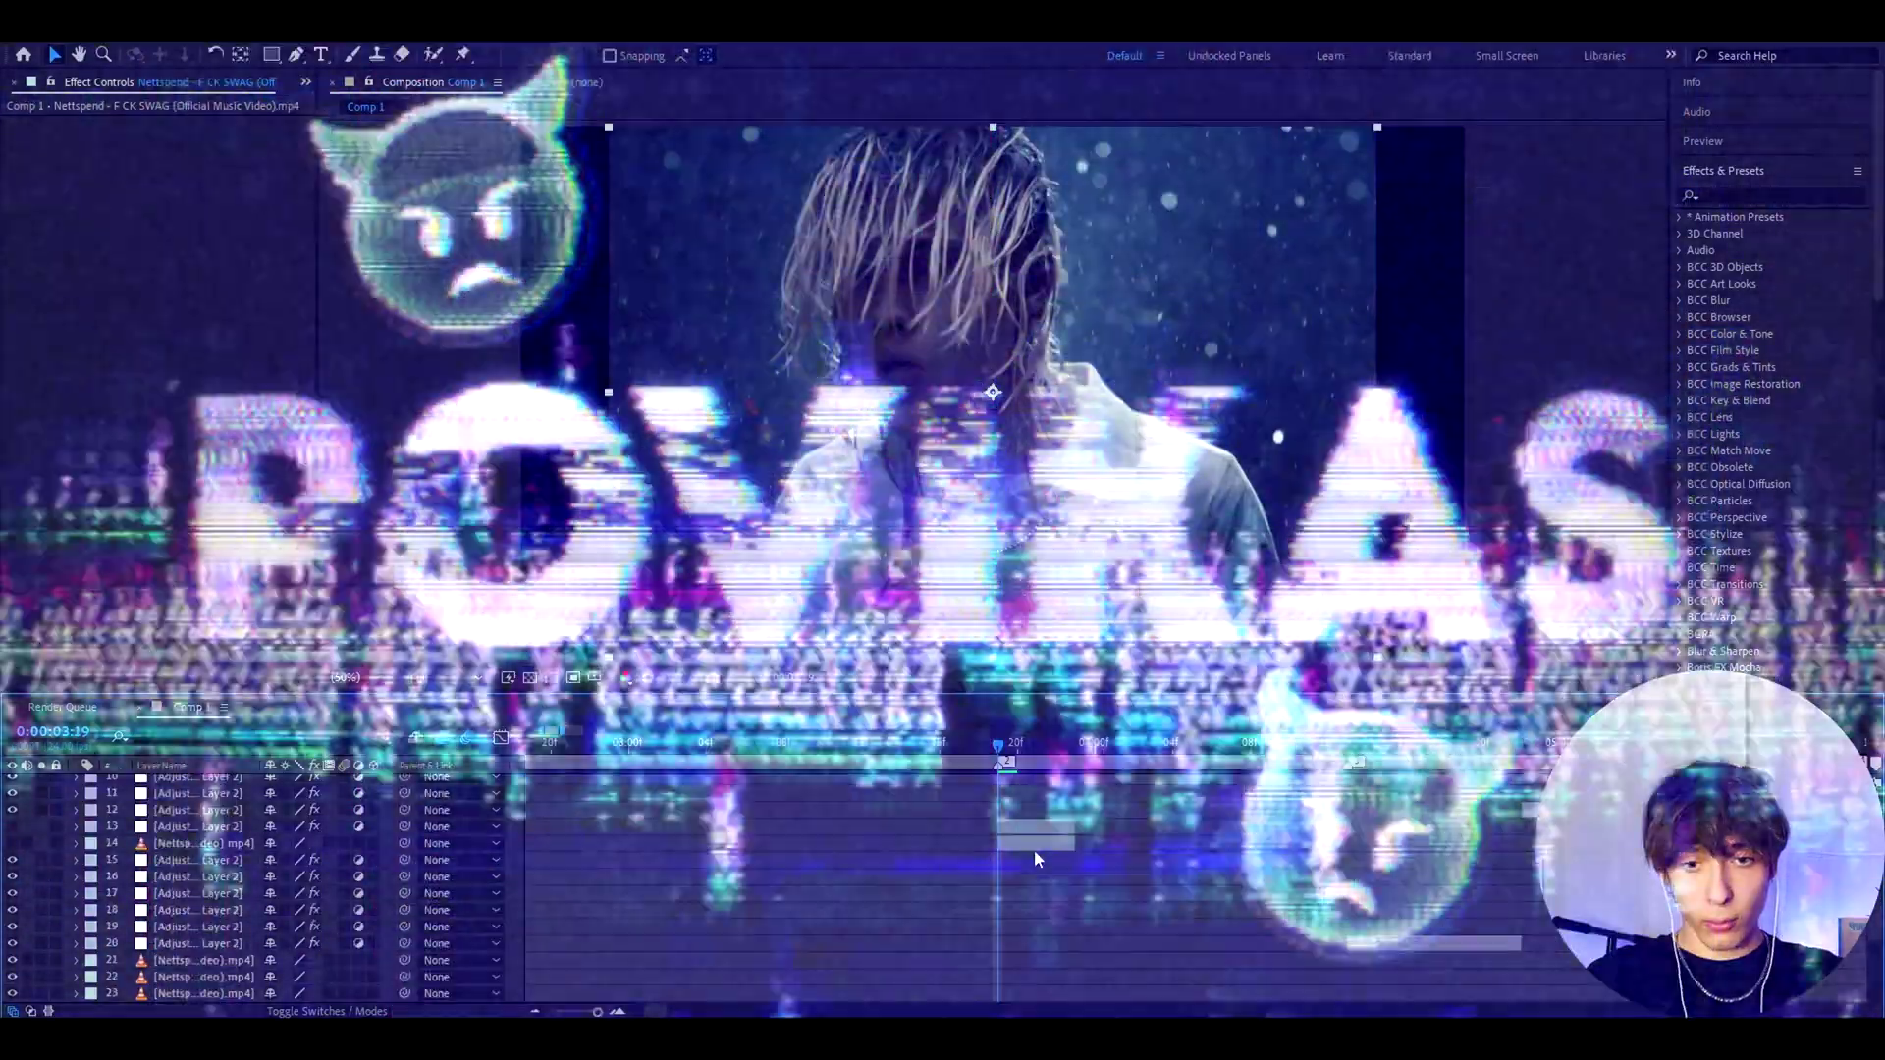
- Preview the next few frames, then return to 0:00:03:19
{"action": "scroll", "coordinate": [1022, 893], "scroll_direction": "down", "scroll_amount": 3}
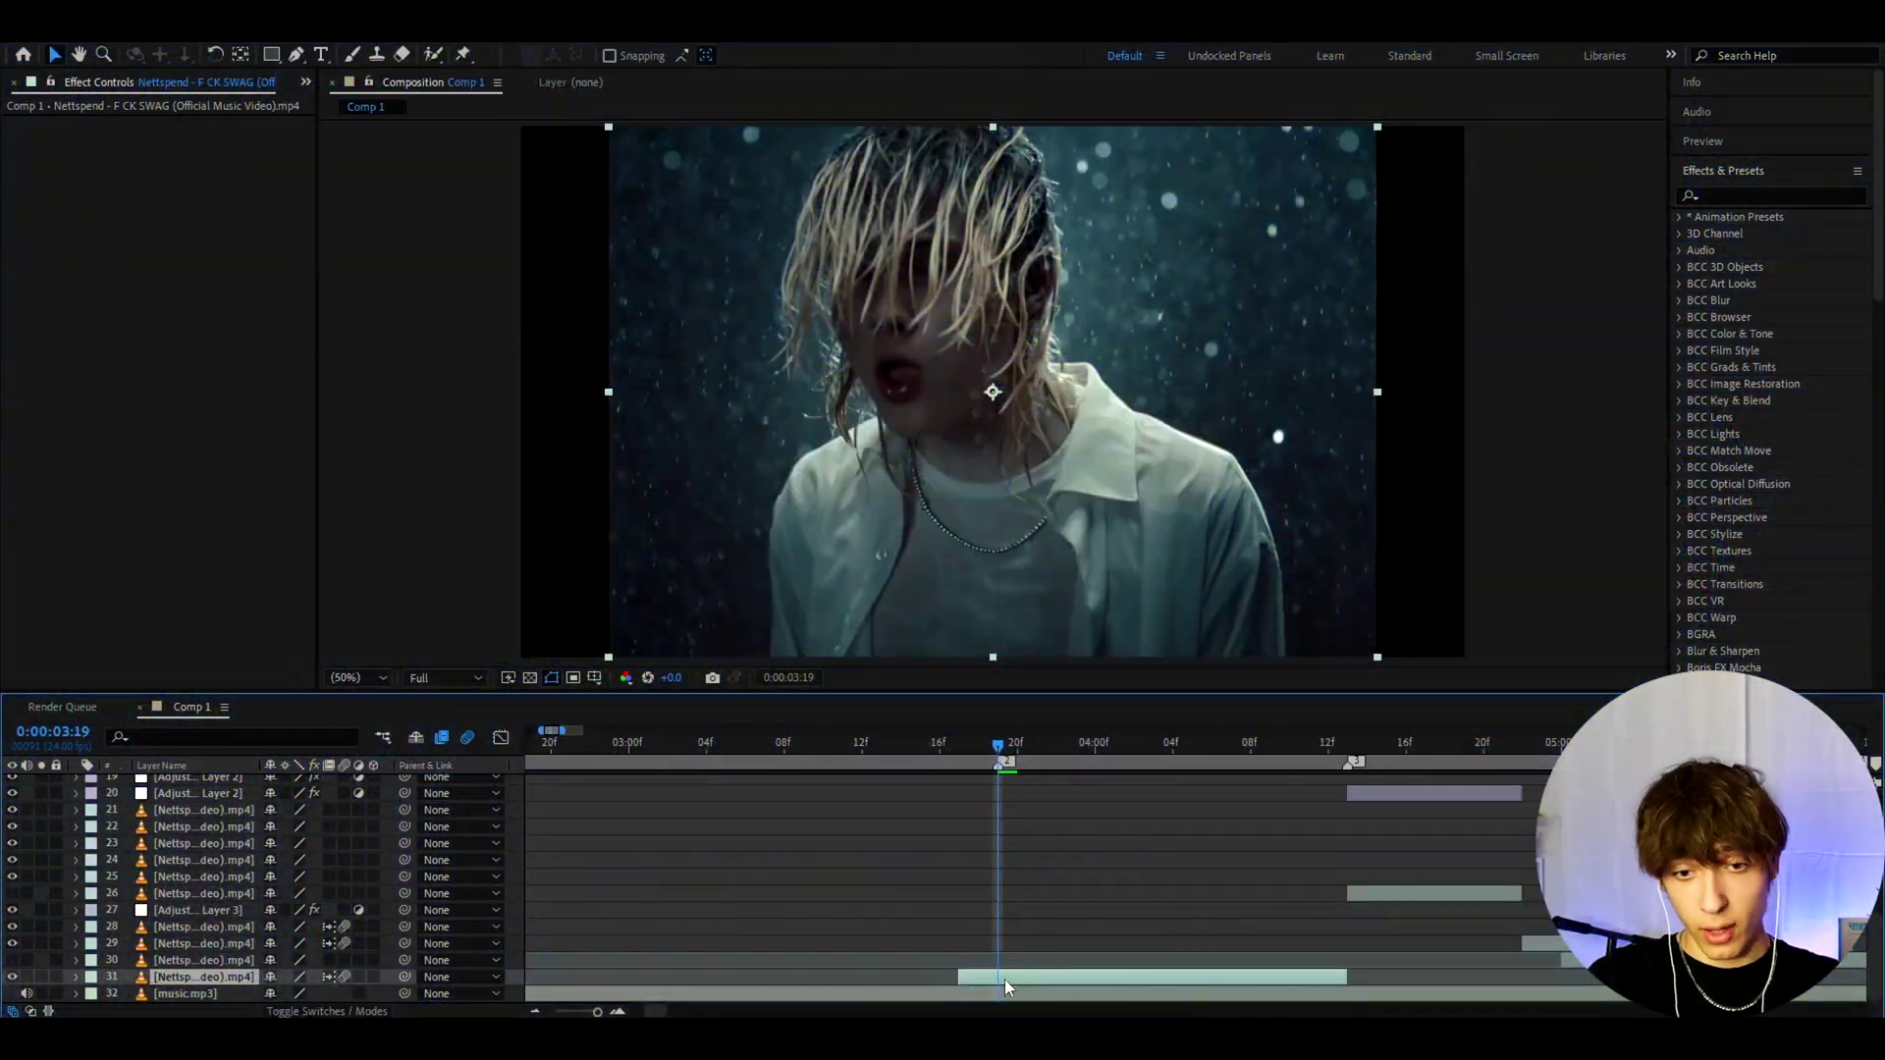
{"action": "key", "text": "Page_Down"}
{"action": "key", "text": "Page_Down"}
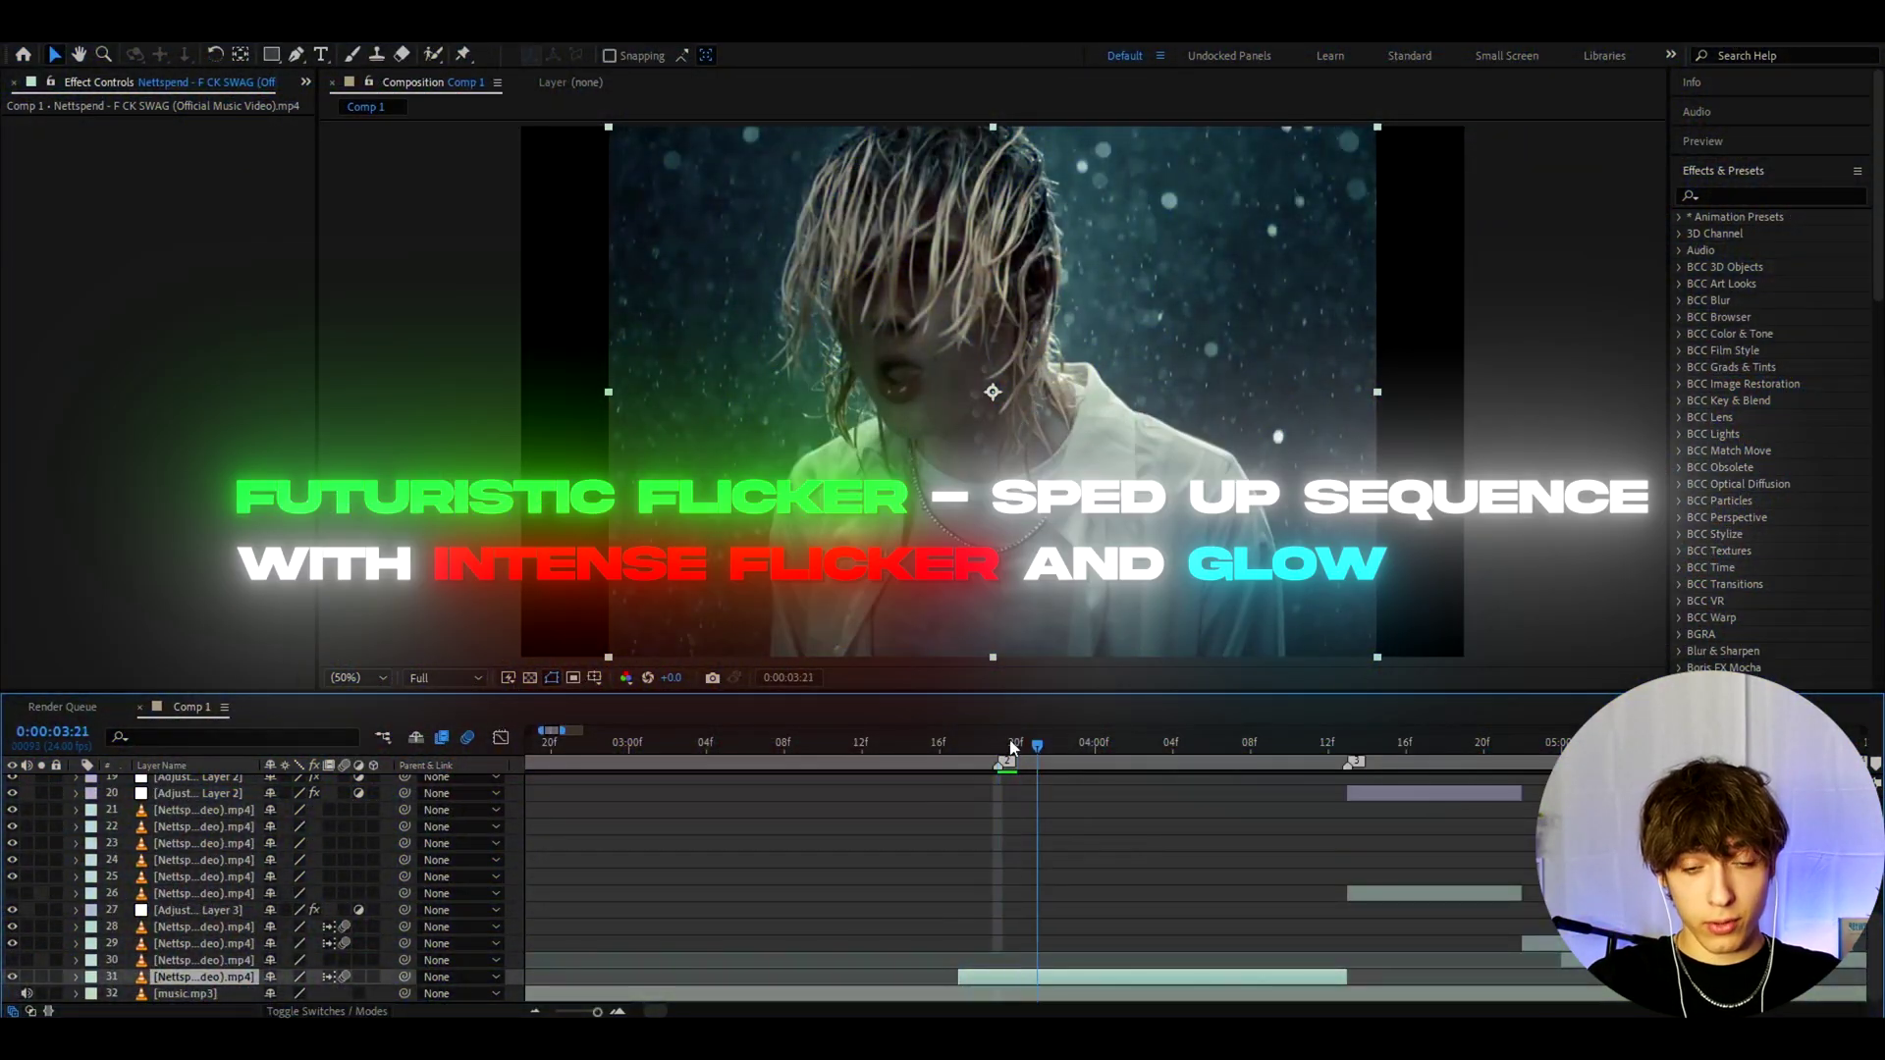
{"action": "left_click", "coordinate": [999, 751]}
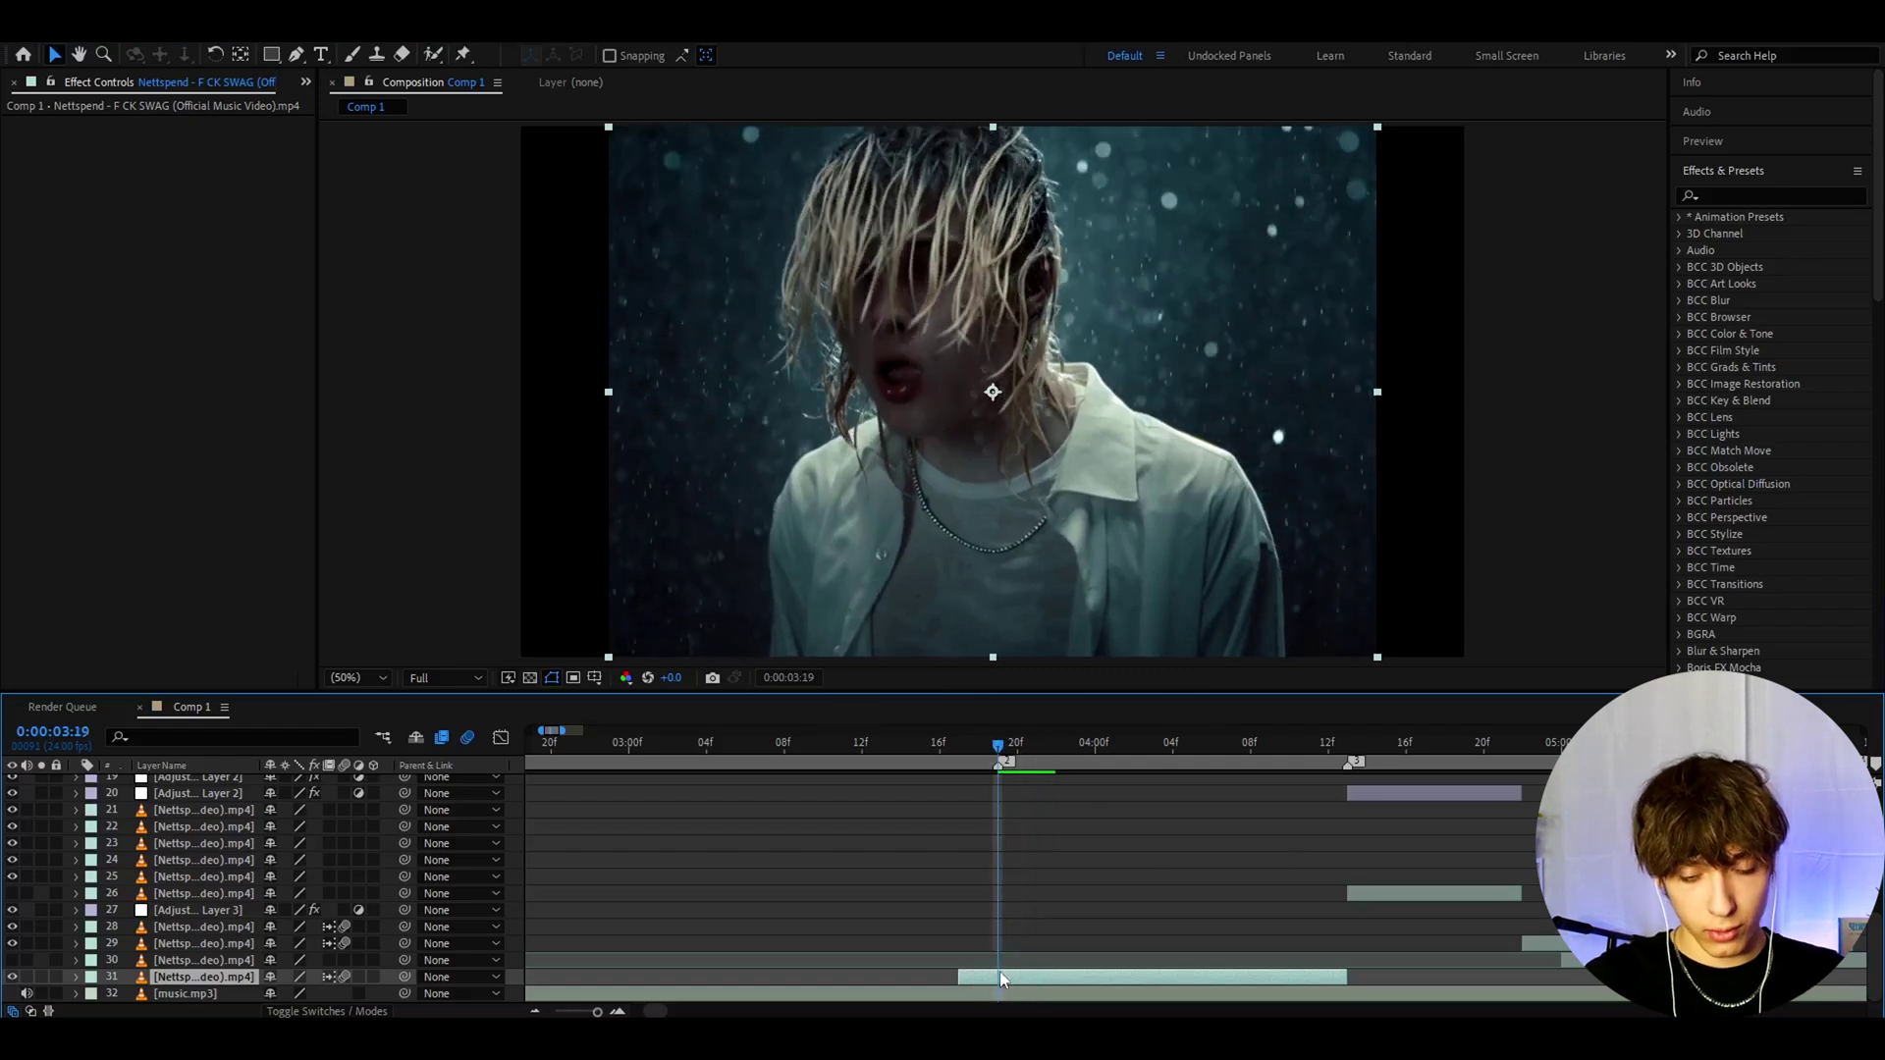
- Duplicate the clip layer and enable Time Remap with a keyframe at 0:00:03:19
{"action": "key", "text": "ctrl+d"}
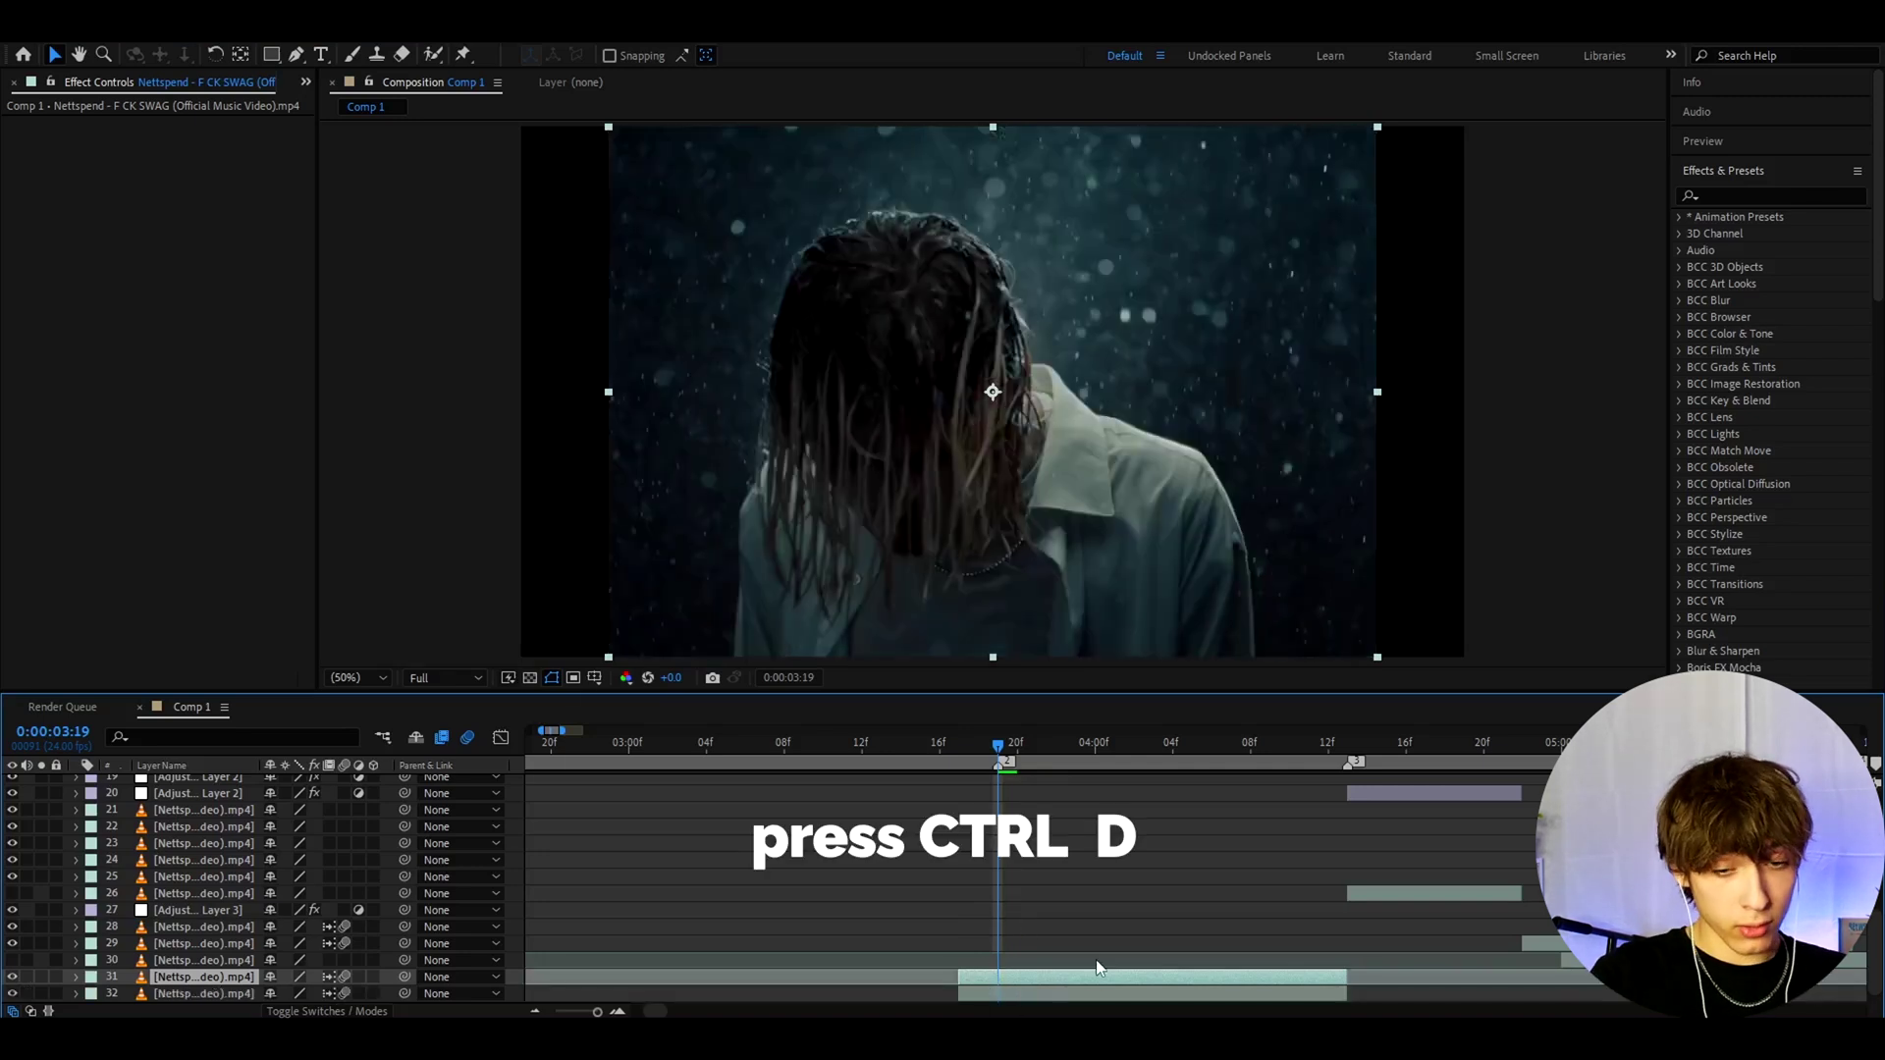
{"action": "key", "text": "ctrl+alt+t"}
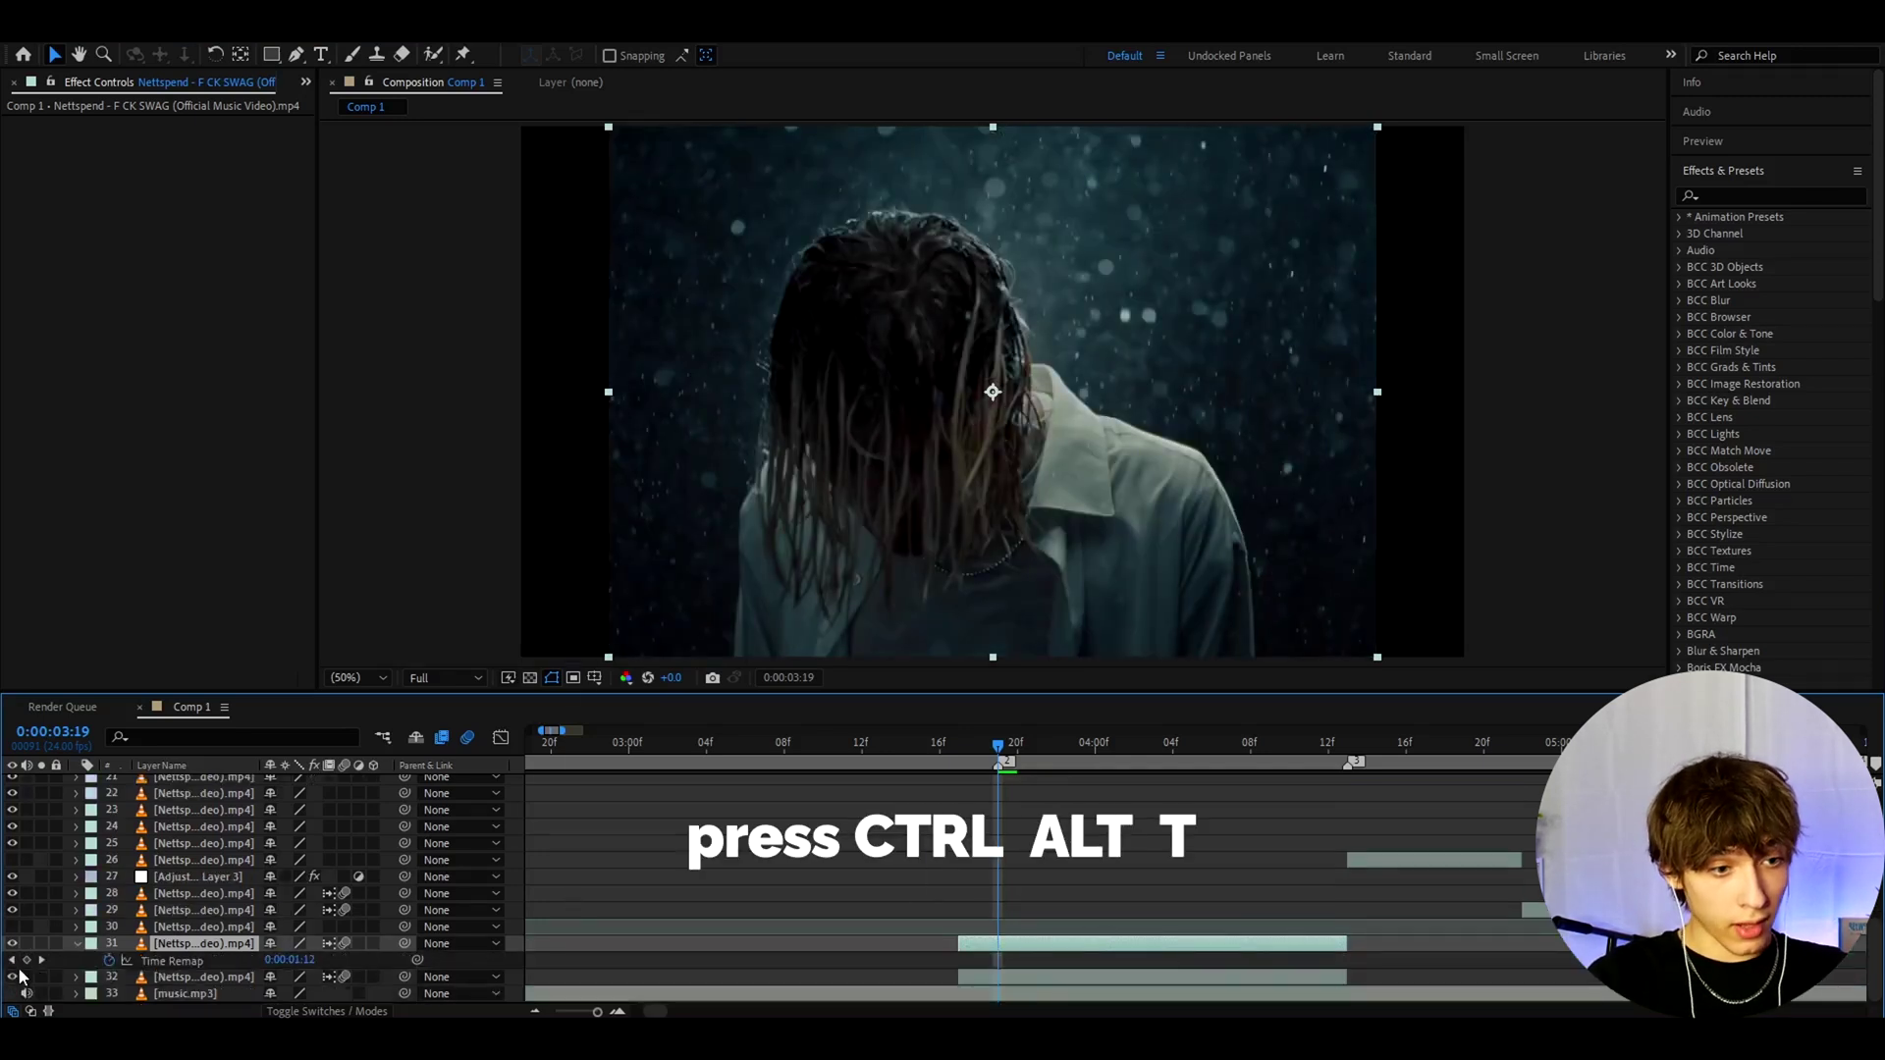
{"action": "left_click", "coordinate": [27, 960]}
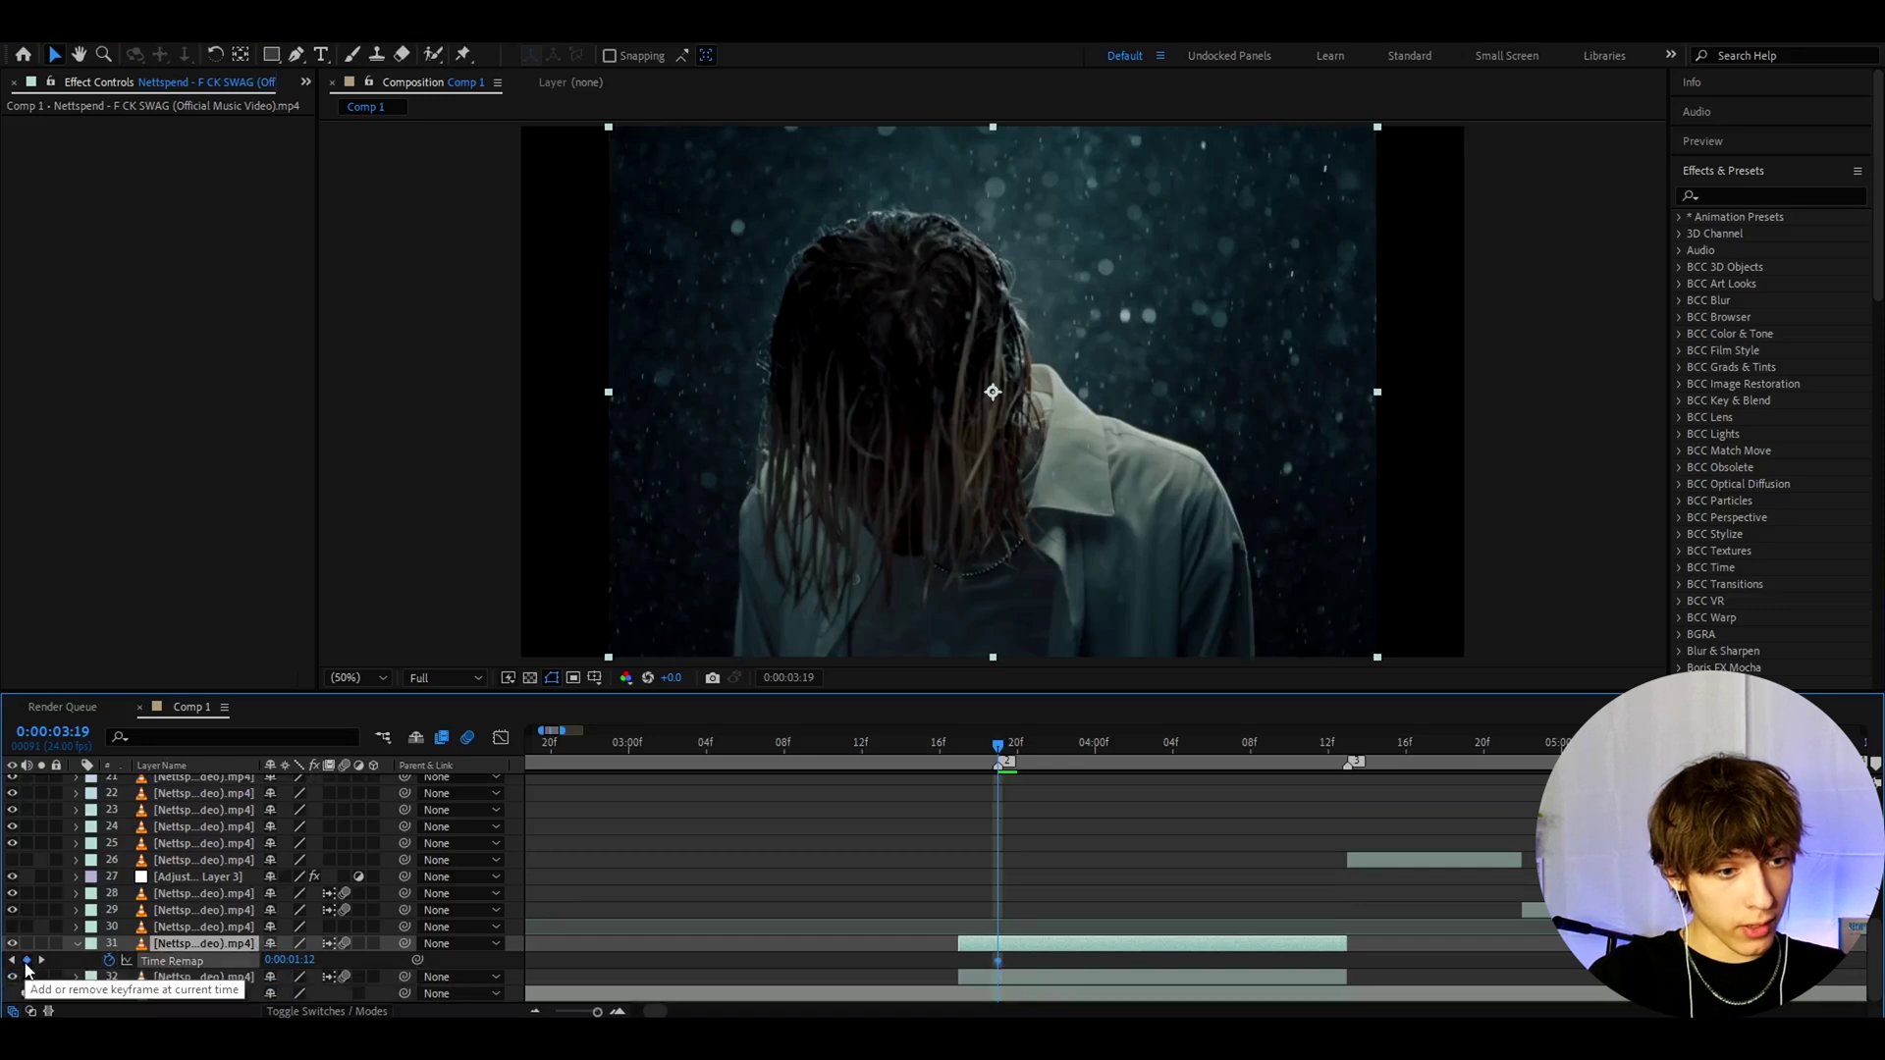
- Set the copy's Time Remap value at 3:19 to 0:00:27:10, the hair close-up
{"action": "left_click_drag", "start_coordinate": [300, 967], "coordinate": [771, 960]}
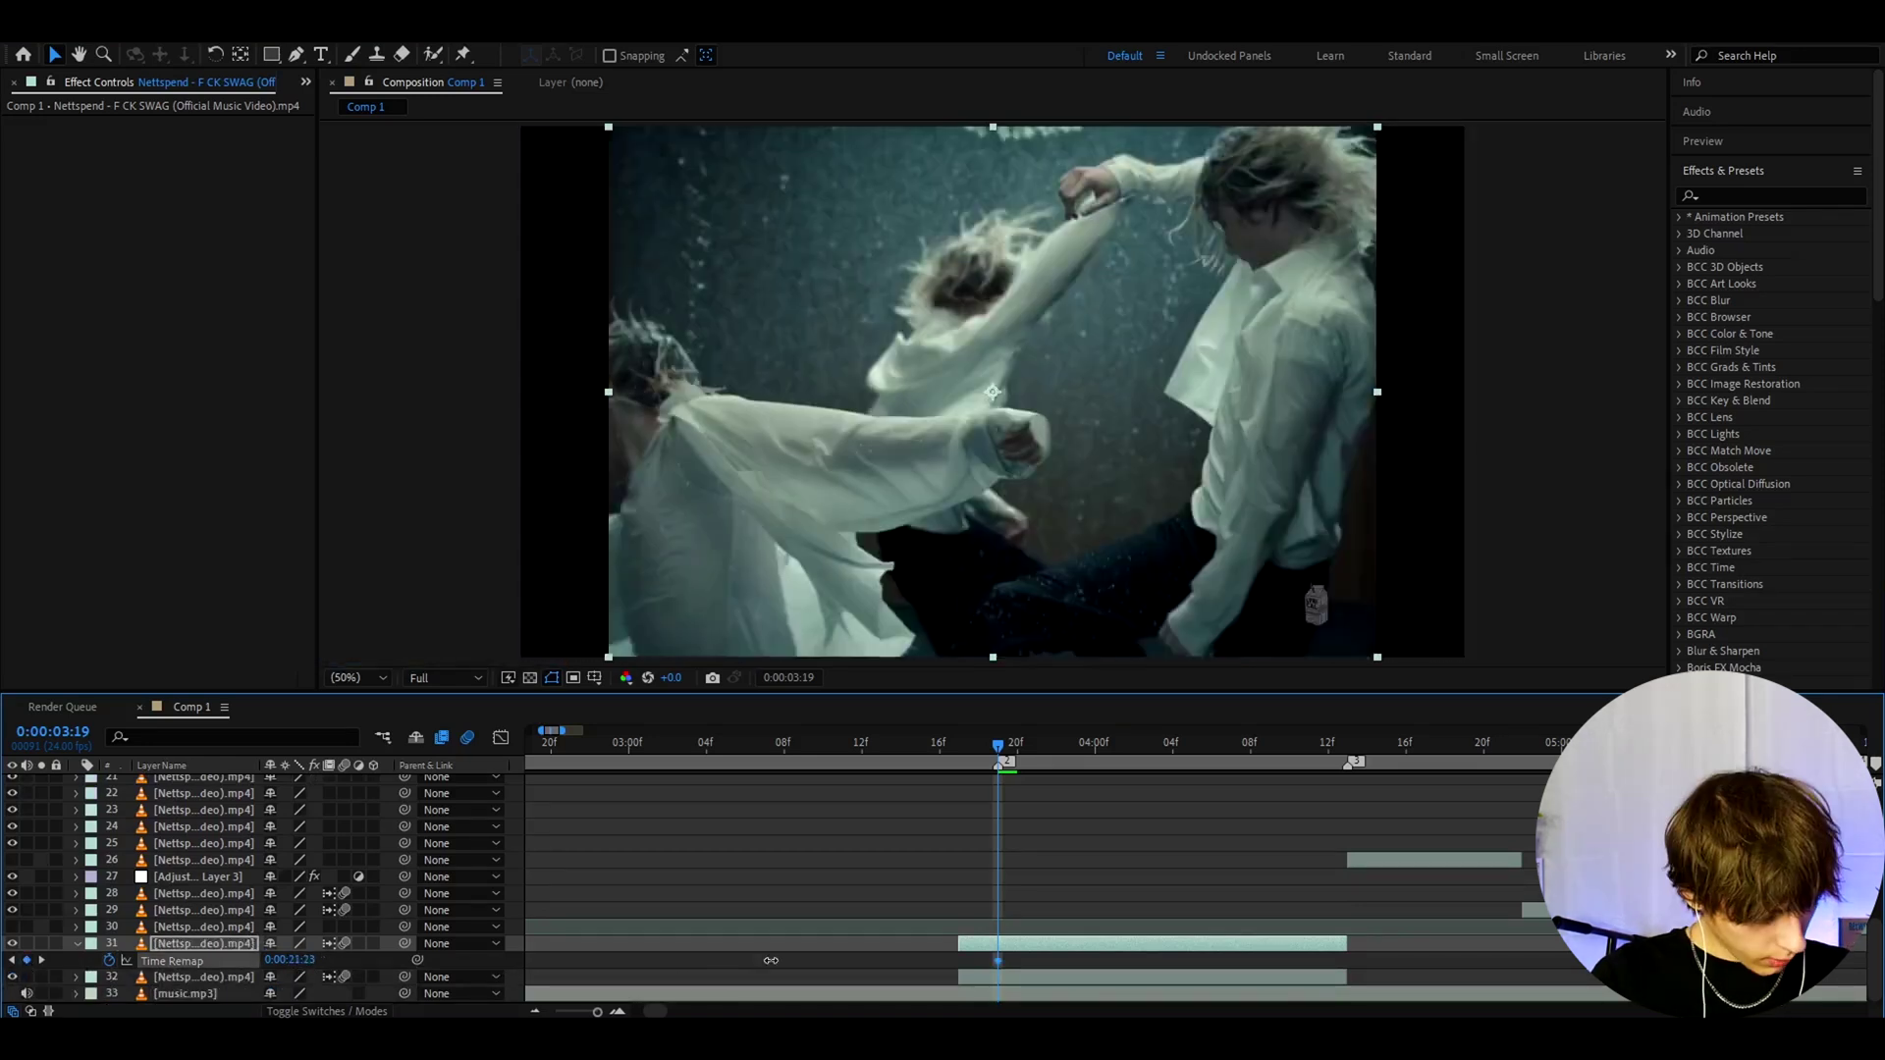
{"action": "left_click", "coordinate": [304, 958]}
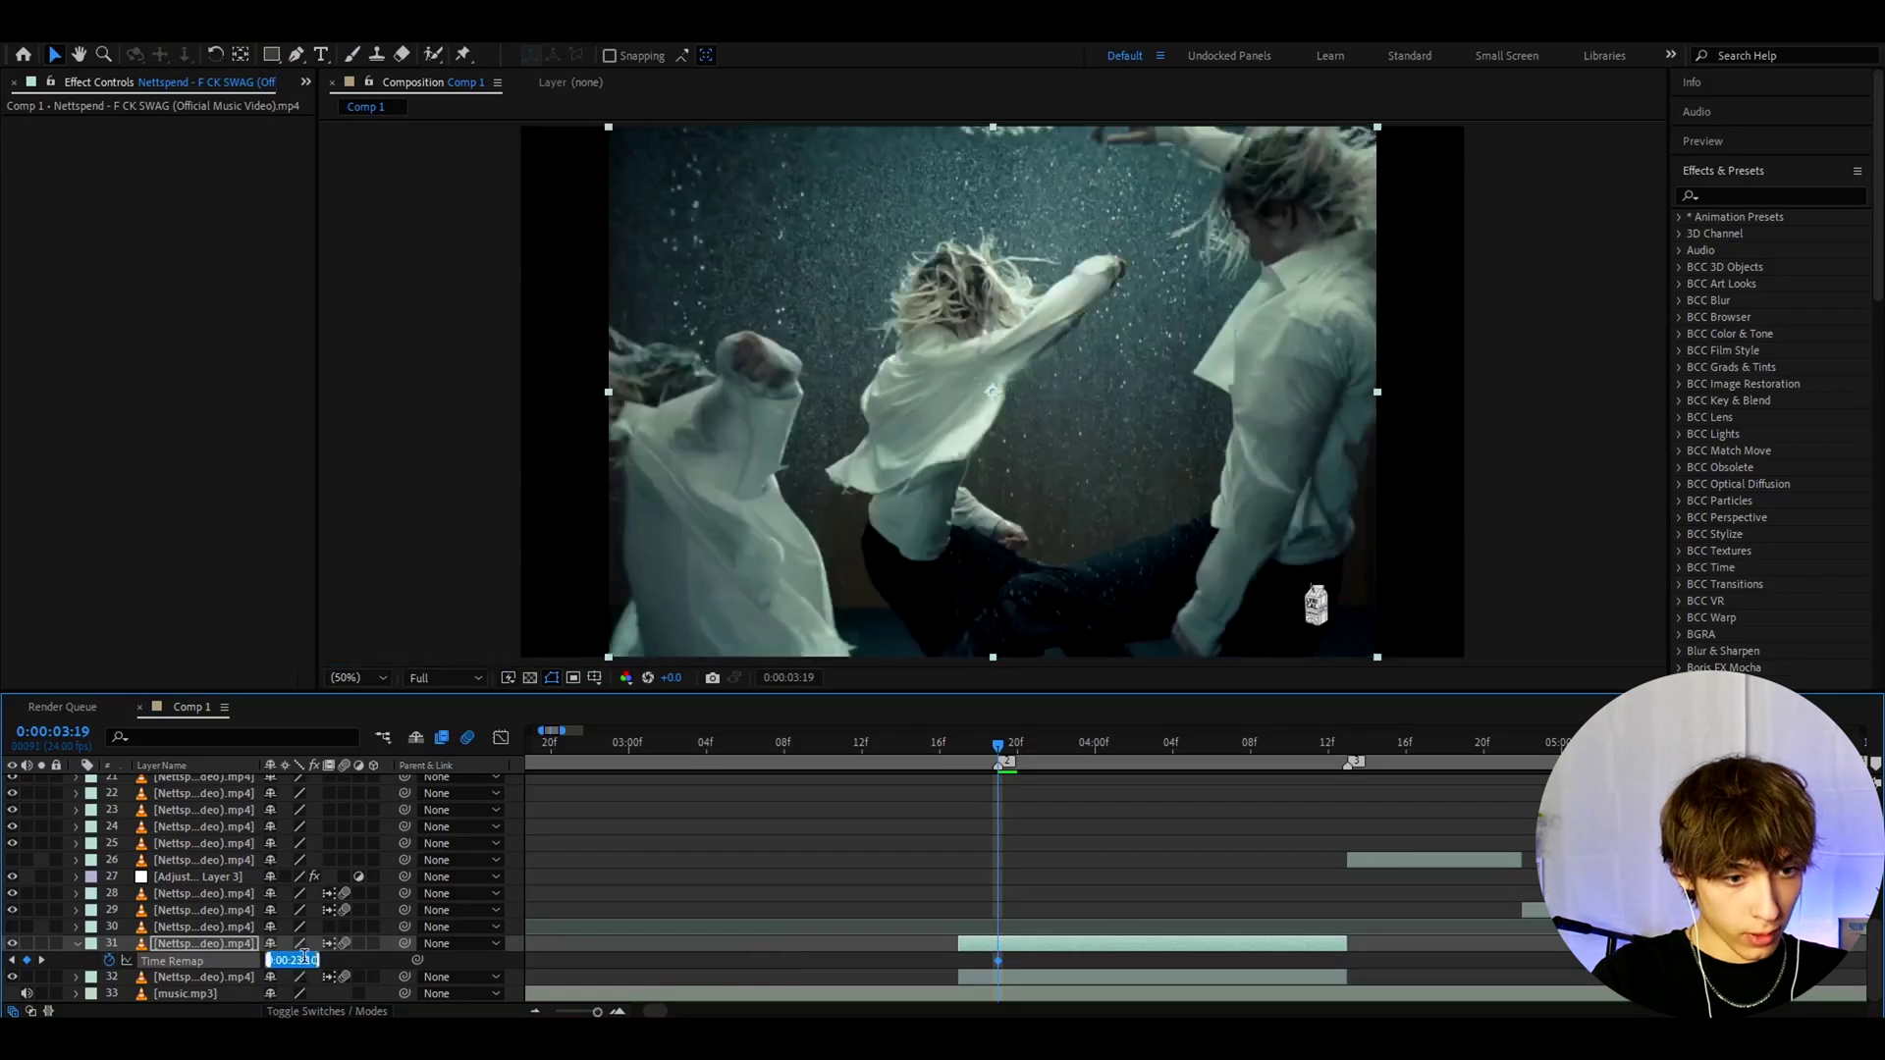
{"action": "left_click", "coordinate": [299, 961]}
{"action": "key", "text": "BackSpace"}
{"action": "type", "text": "7"}
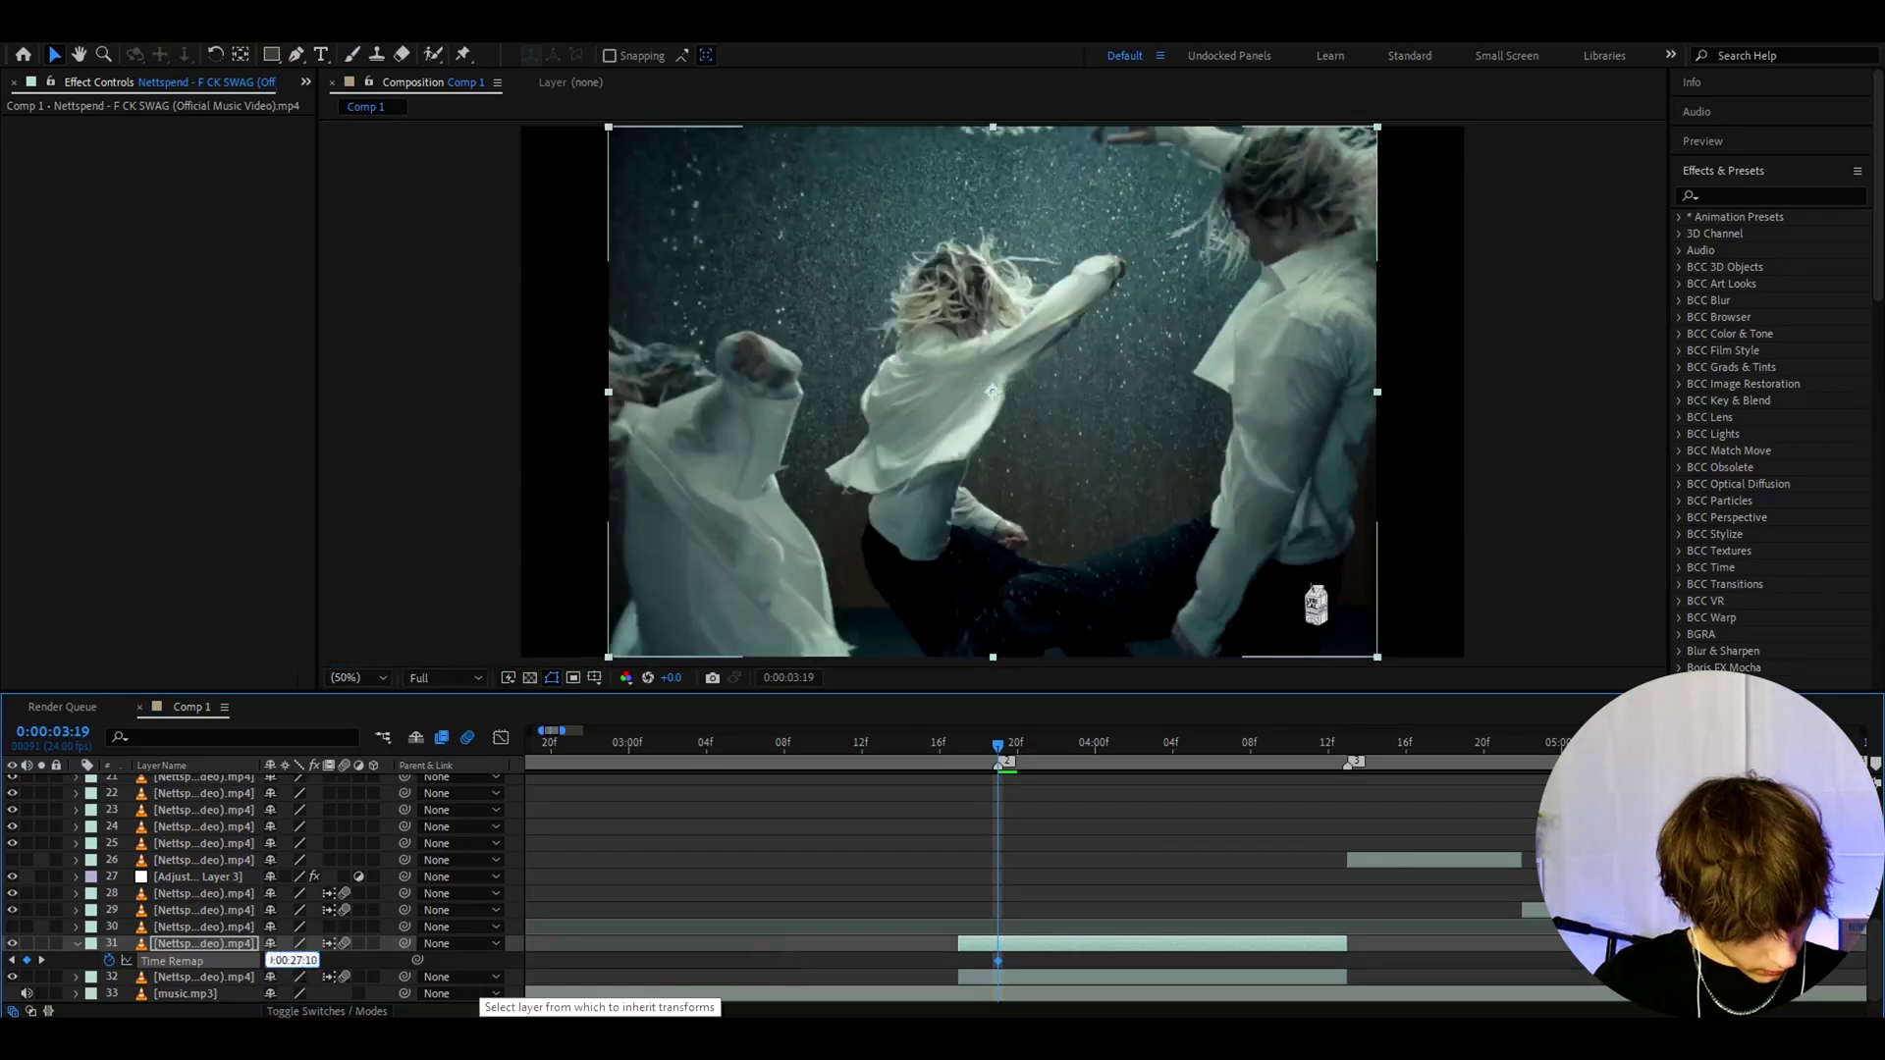
{"action": "key", "text": "Return"}
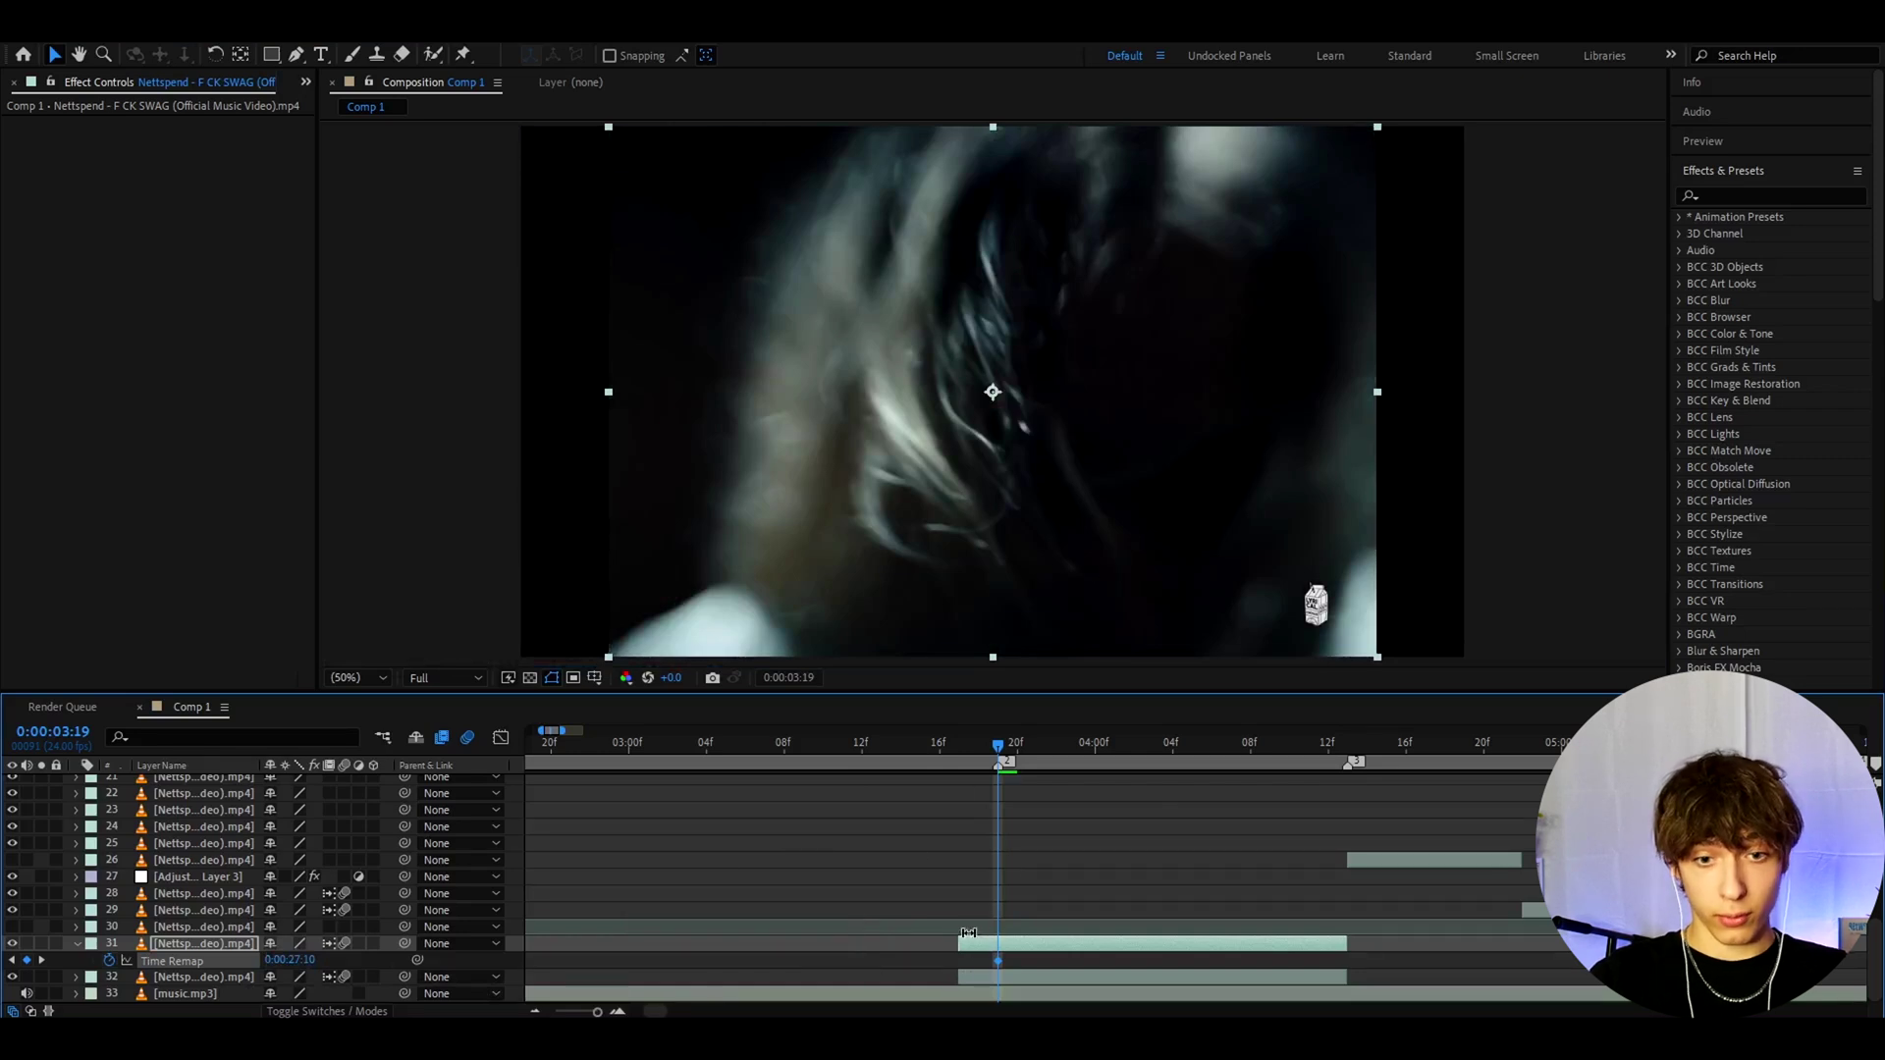
- Trim the copy to 3:19–3:23, with Time Remap reaching 0:00:57:02 at 3:23
{"action": "left_click_drag", "start_coordinate": [949, 937], "coordinate": [996, 929]}
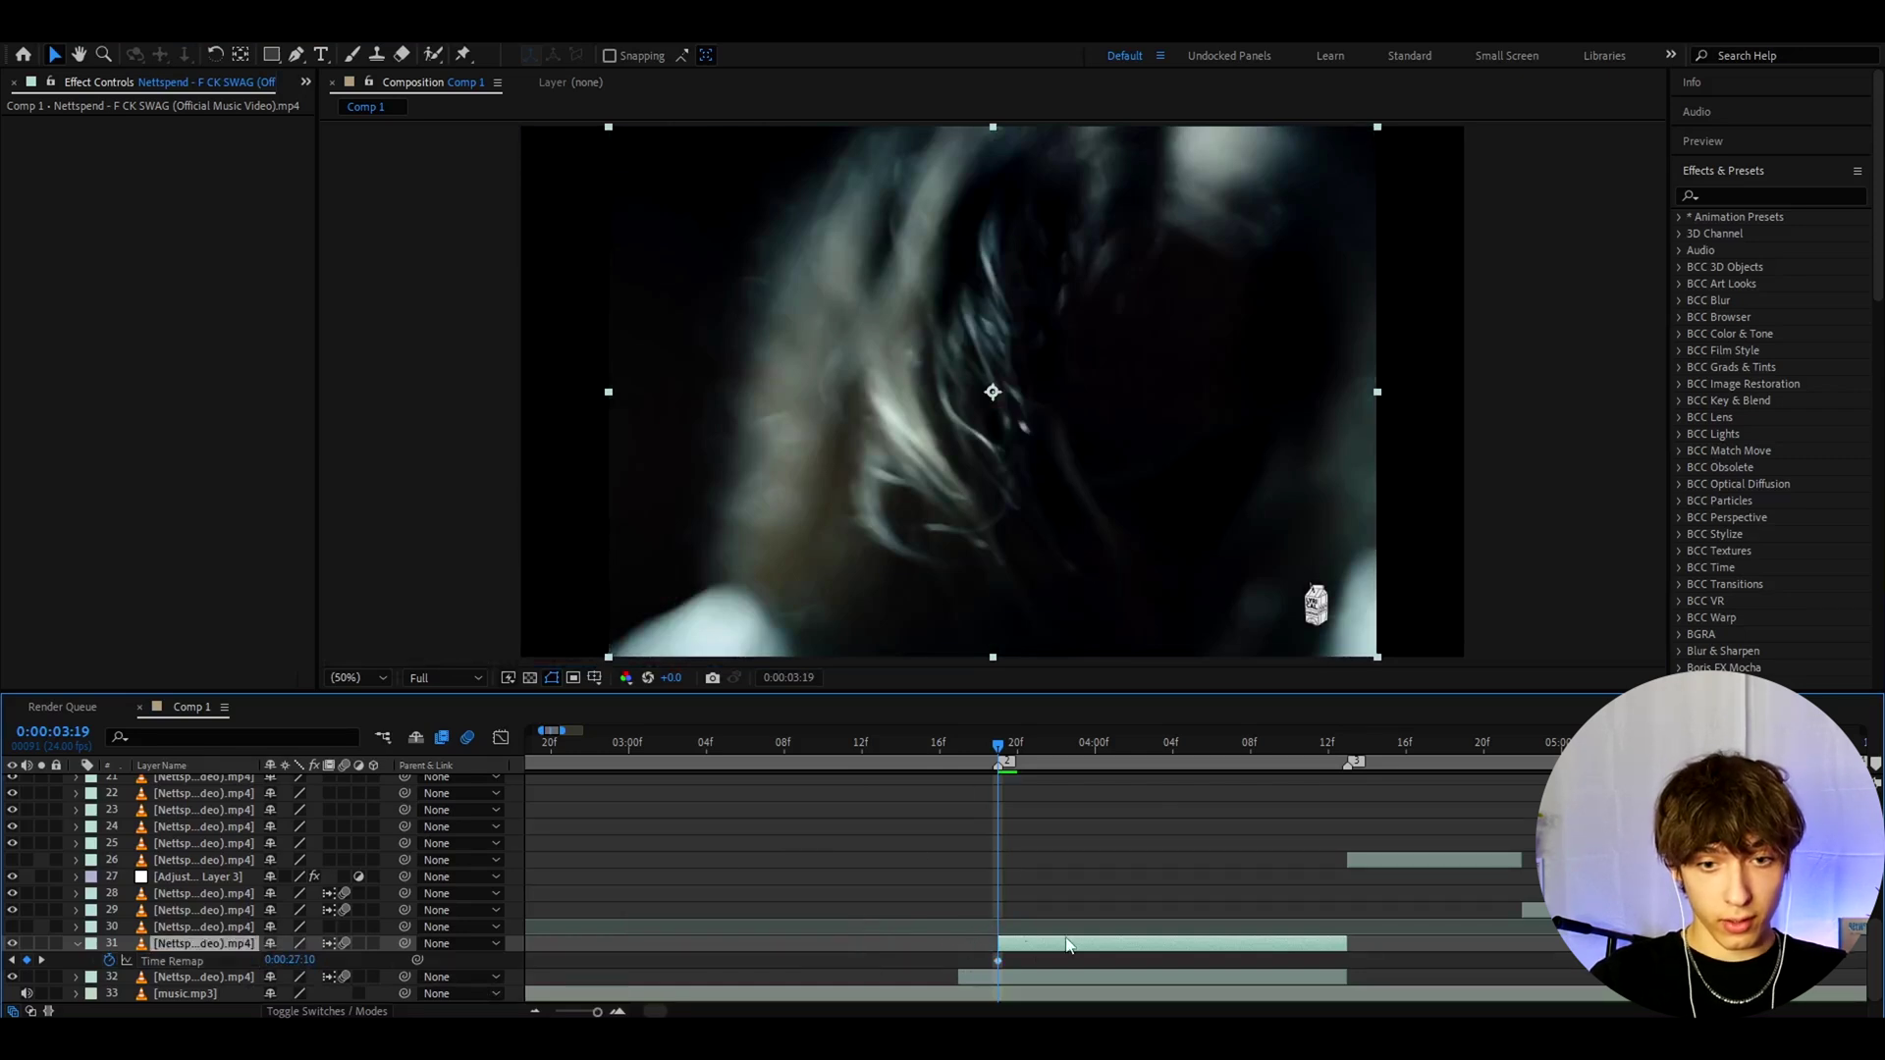
{"action": "left_click_drag", "start_coordinate": [1004, 746], "coordinate": [1080, 734]}
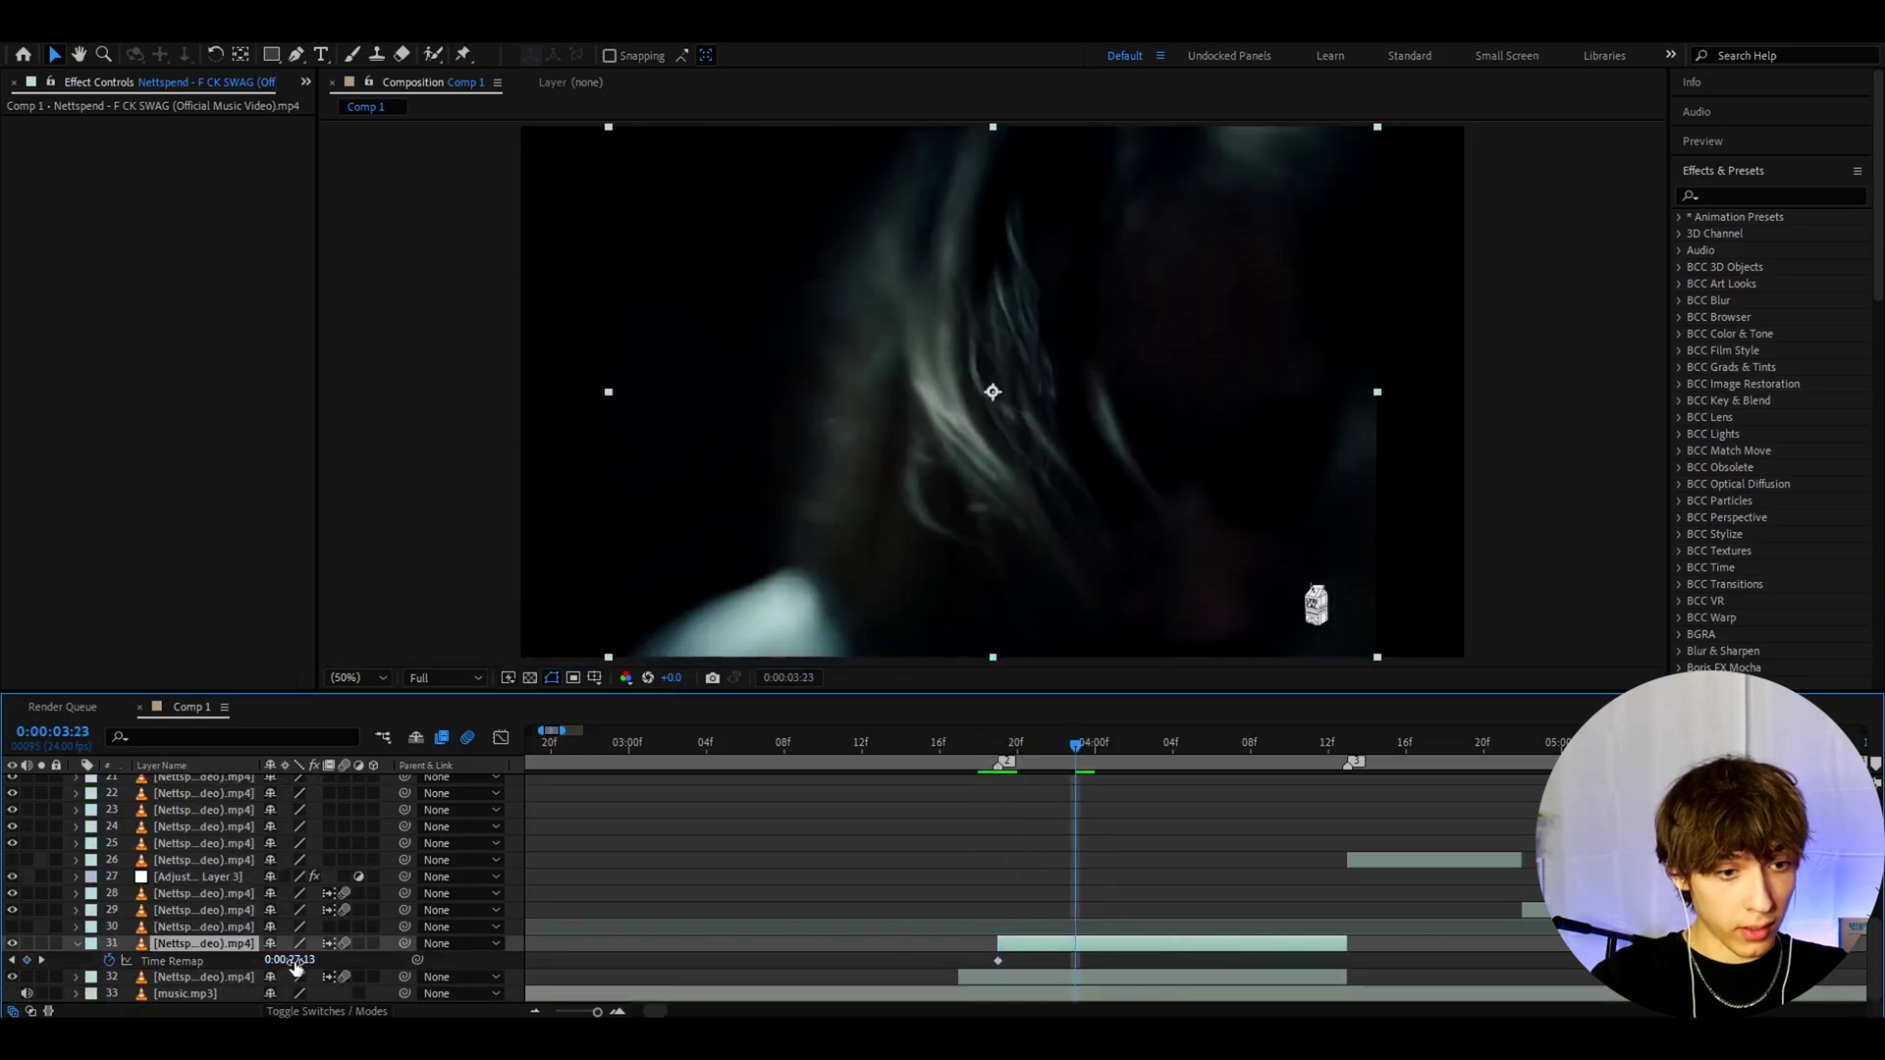
{"action": "left_click_drag", "start_coordinate": [295, 967], "coordinate": [1017, 962]}
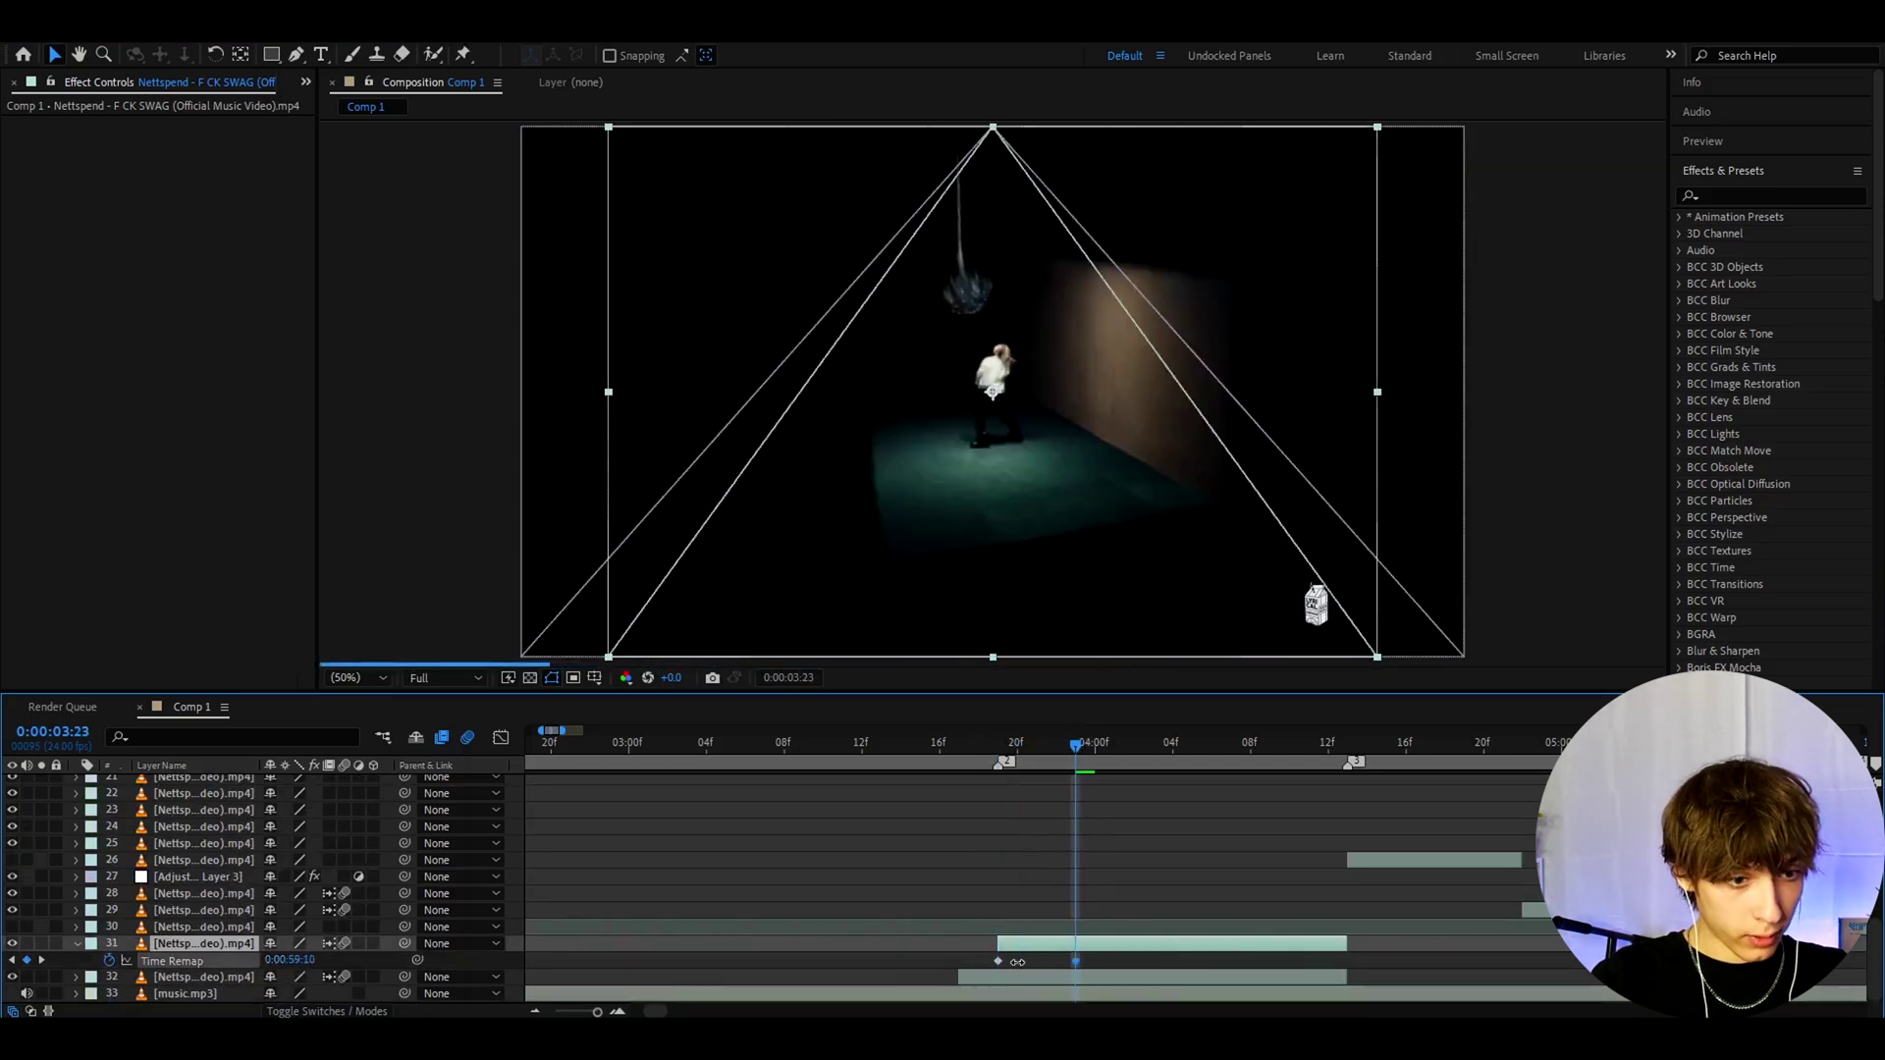
{"action": "left_click", "coordinate": [290, 961]}
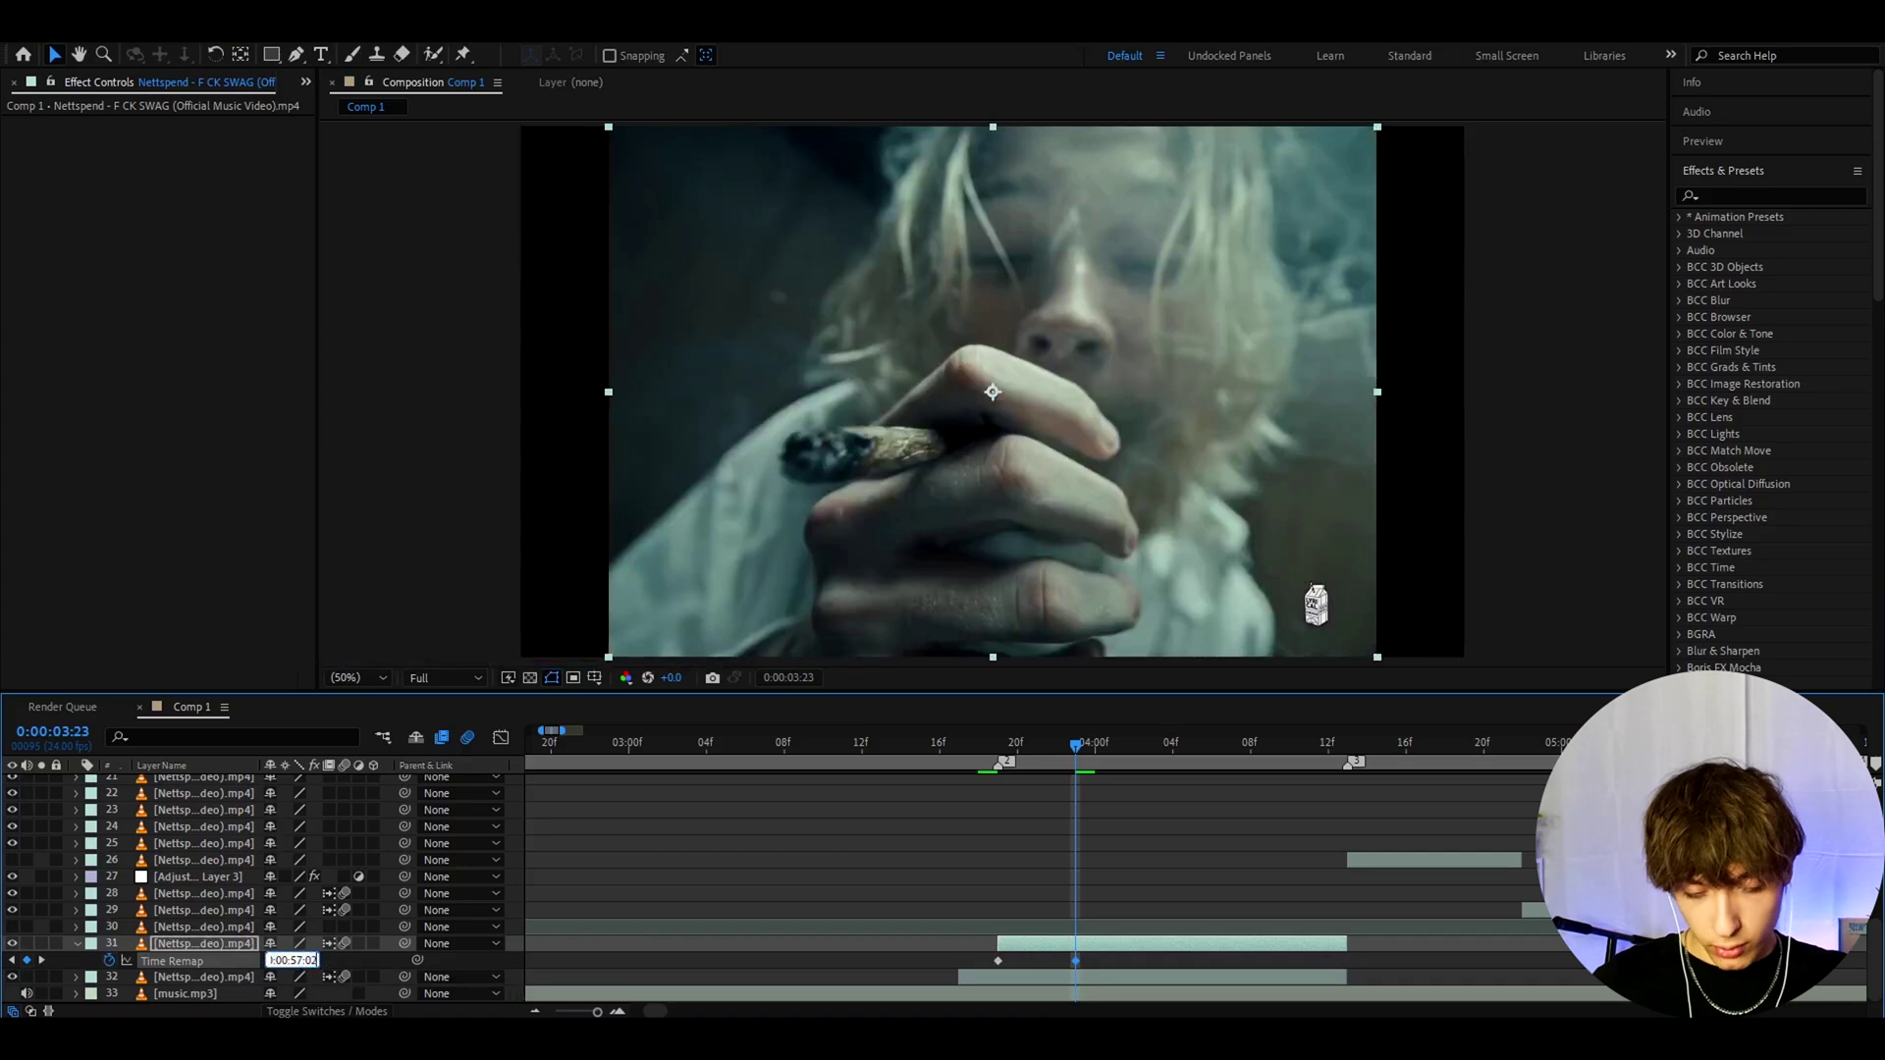
{"action": "key", "text": "Return"}
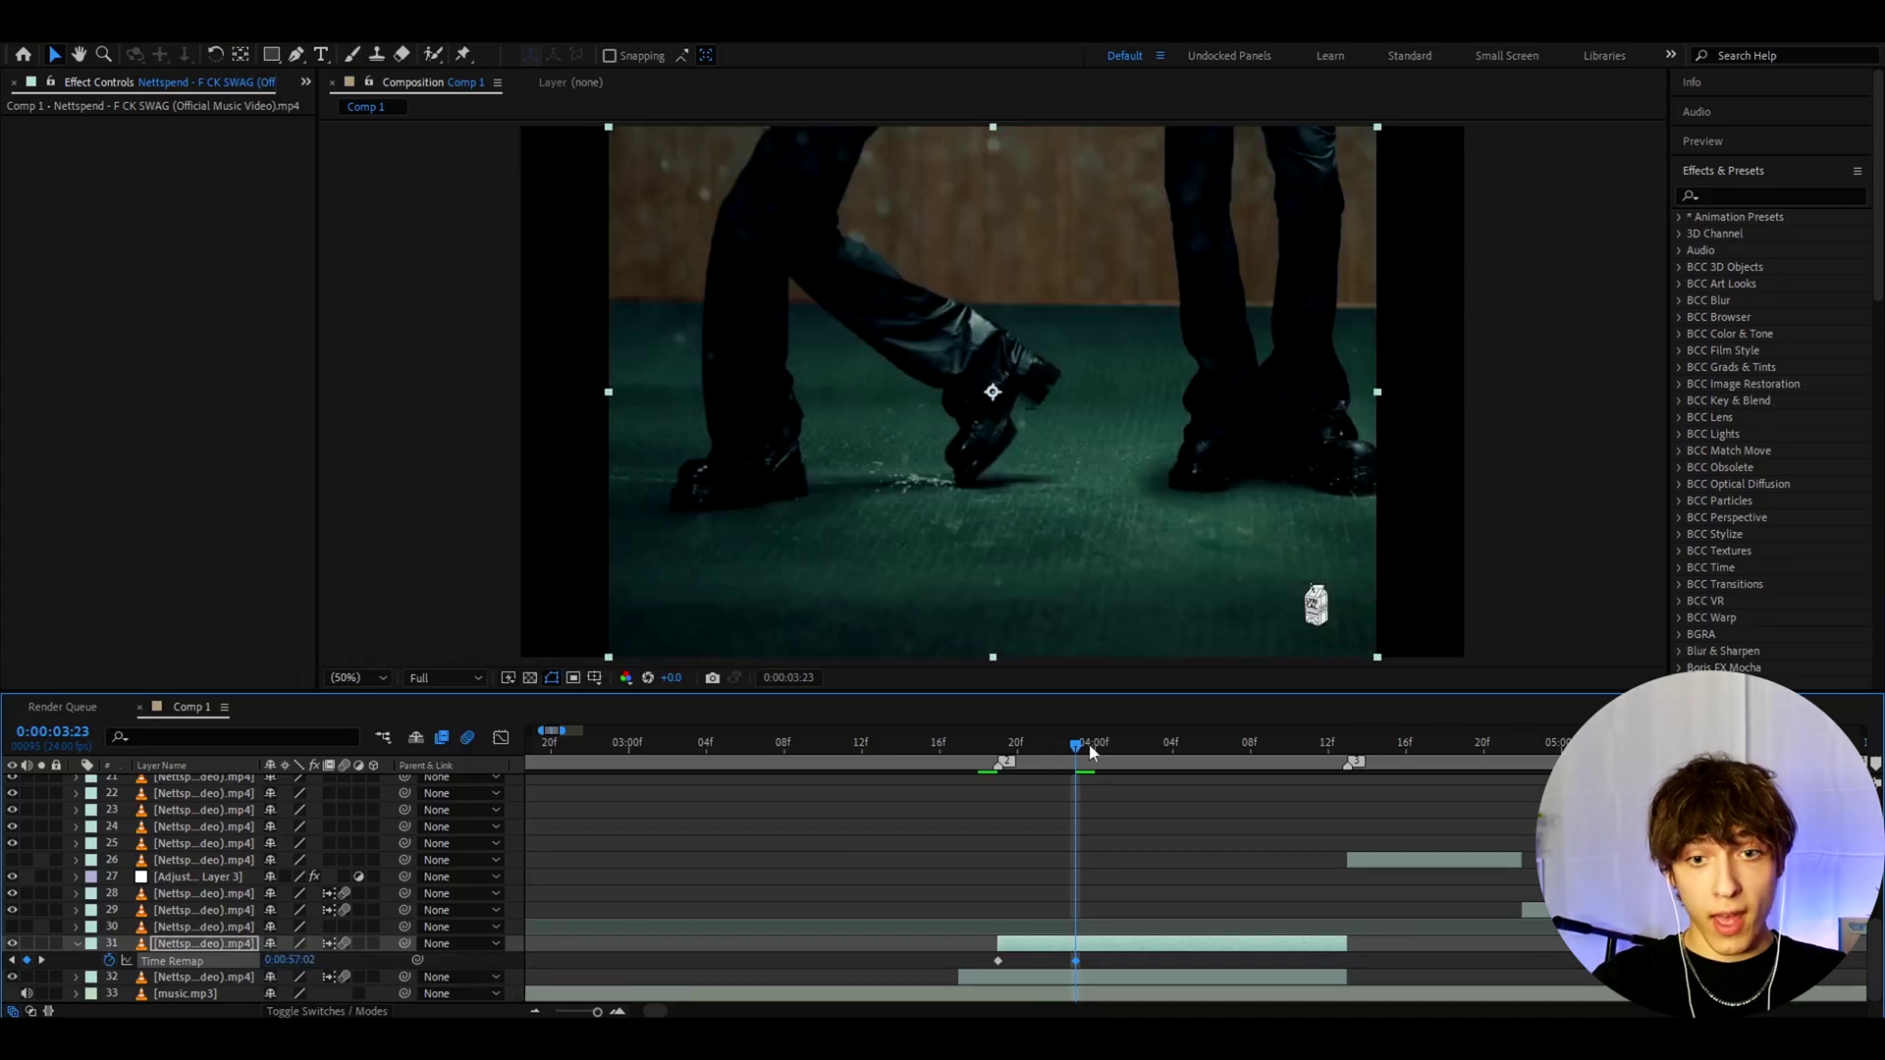
{"action": "key", "text": "alt+]"}
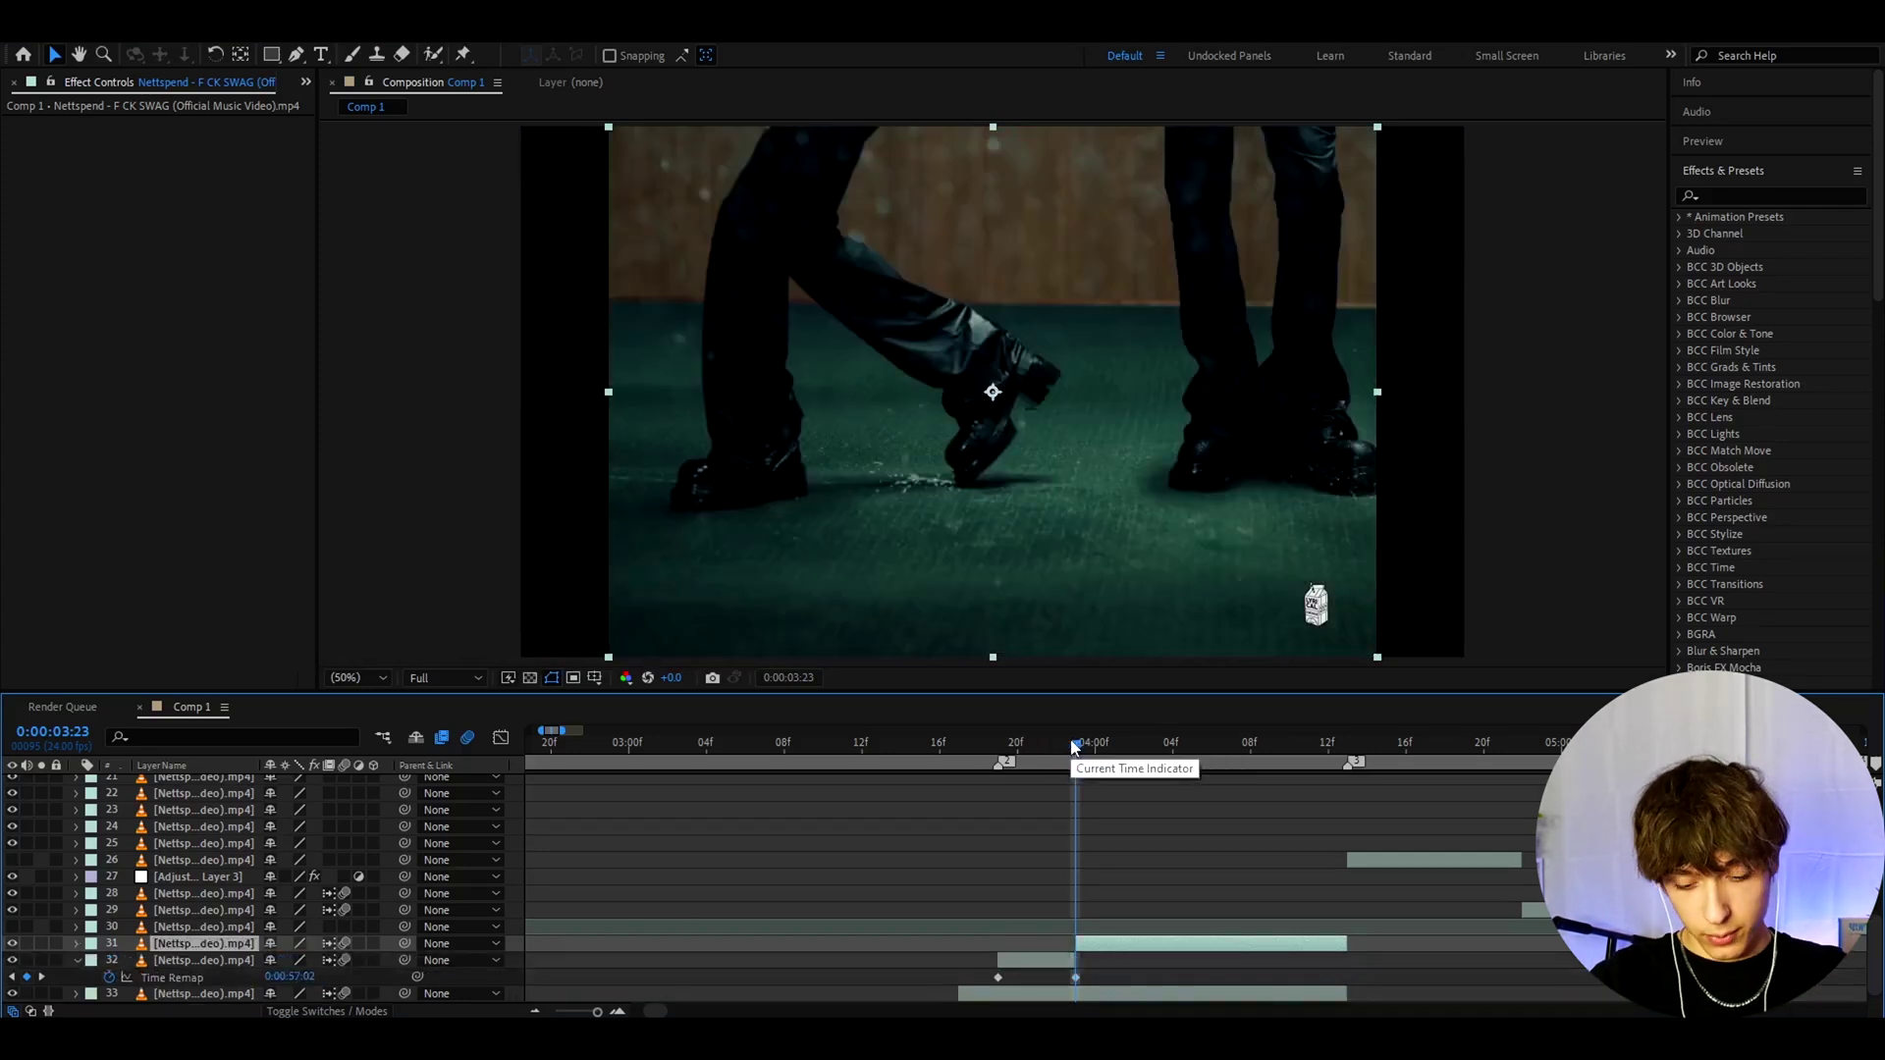
{"action": "left_click_drag", "start_coordinate": [1069, 752], "coordinate": [999, 821]}
- Add an adjustment layer above the burst, trimmed to span 3:19 to 3:23
{"action": "left_click", "coordinate": [1022, 945]}
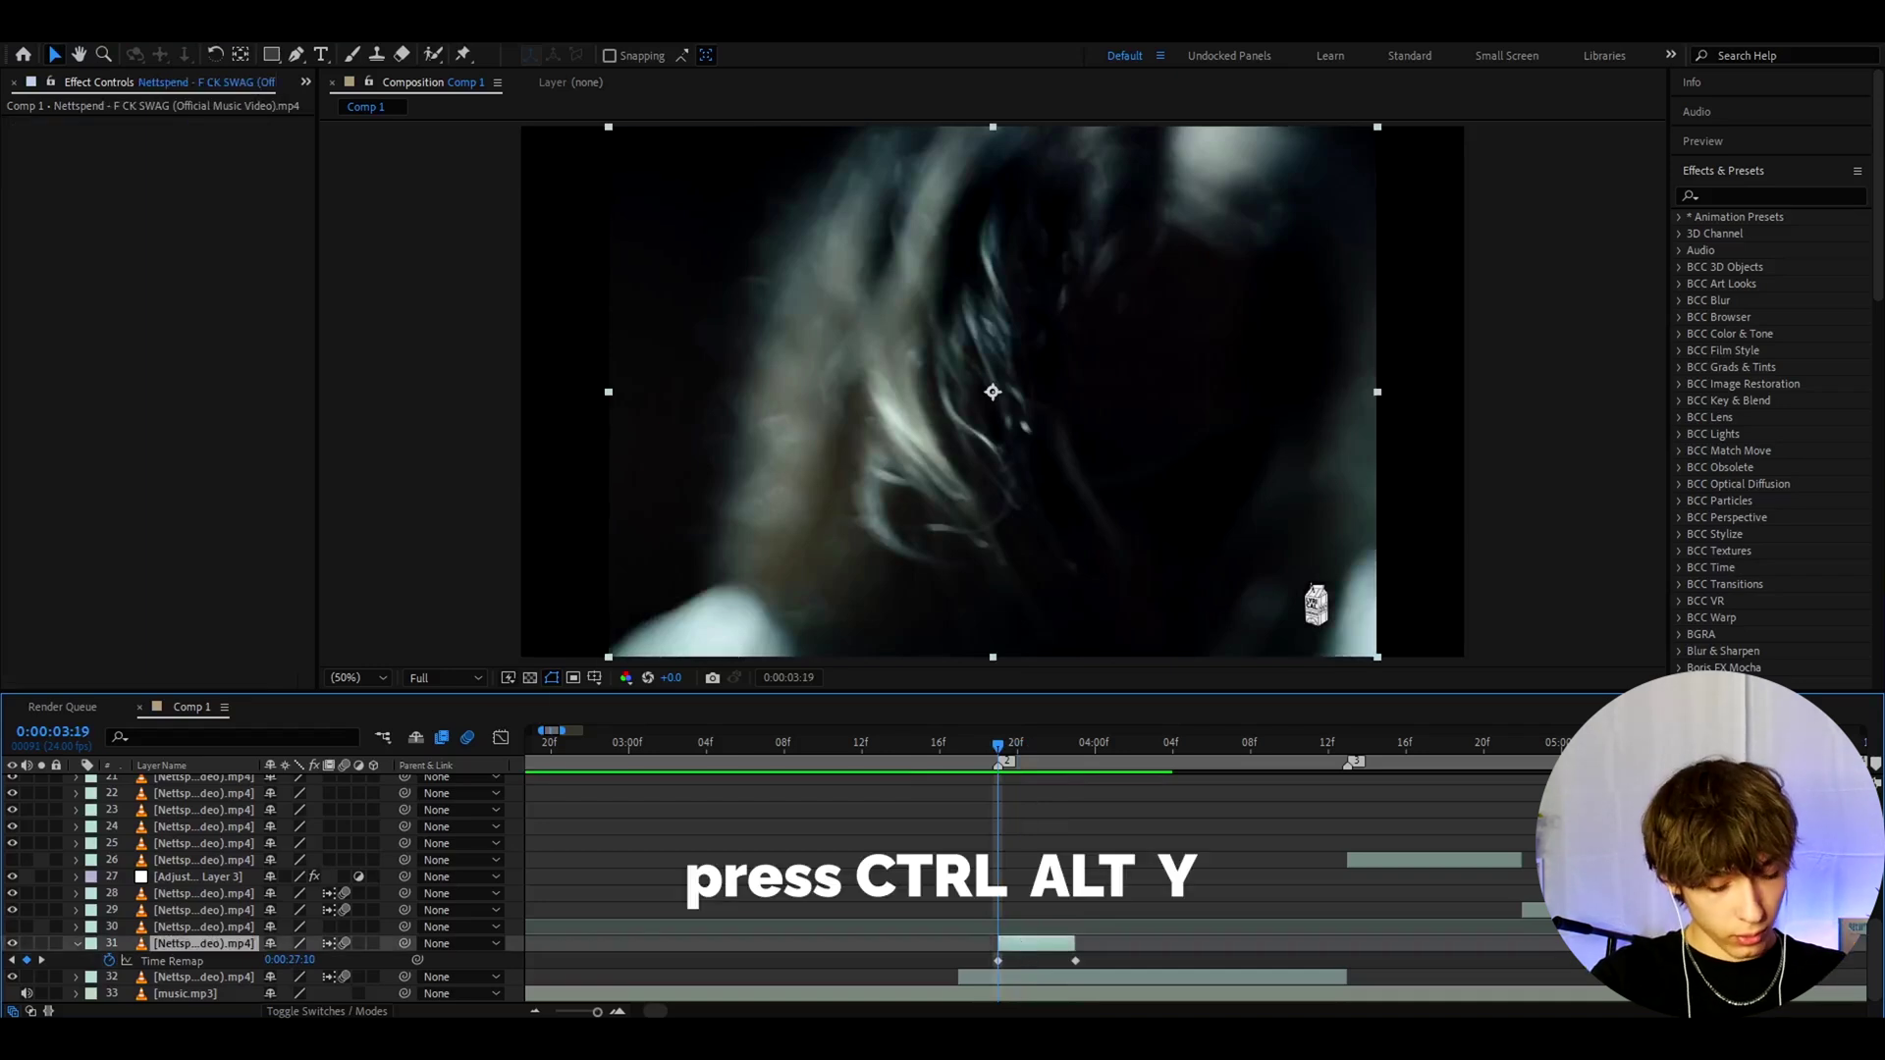
{"action": "key", "text": "ctrl+alt+y"}
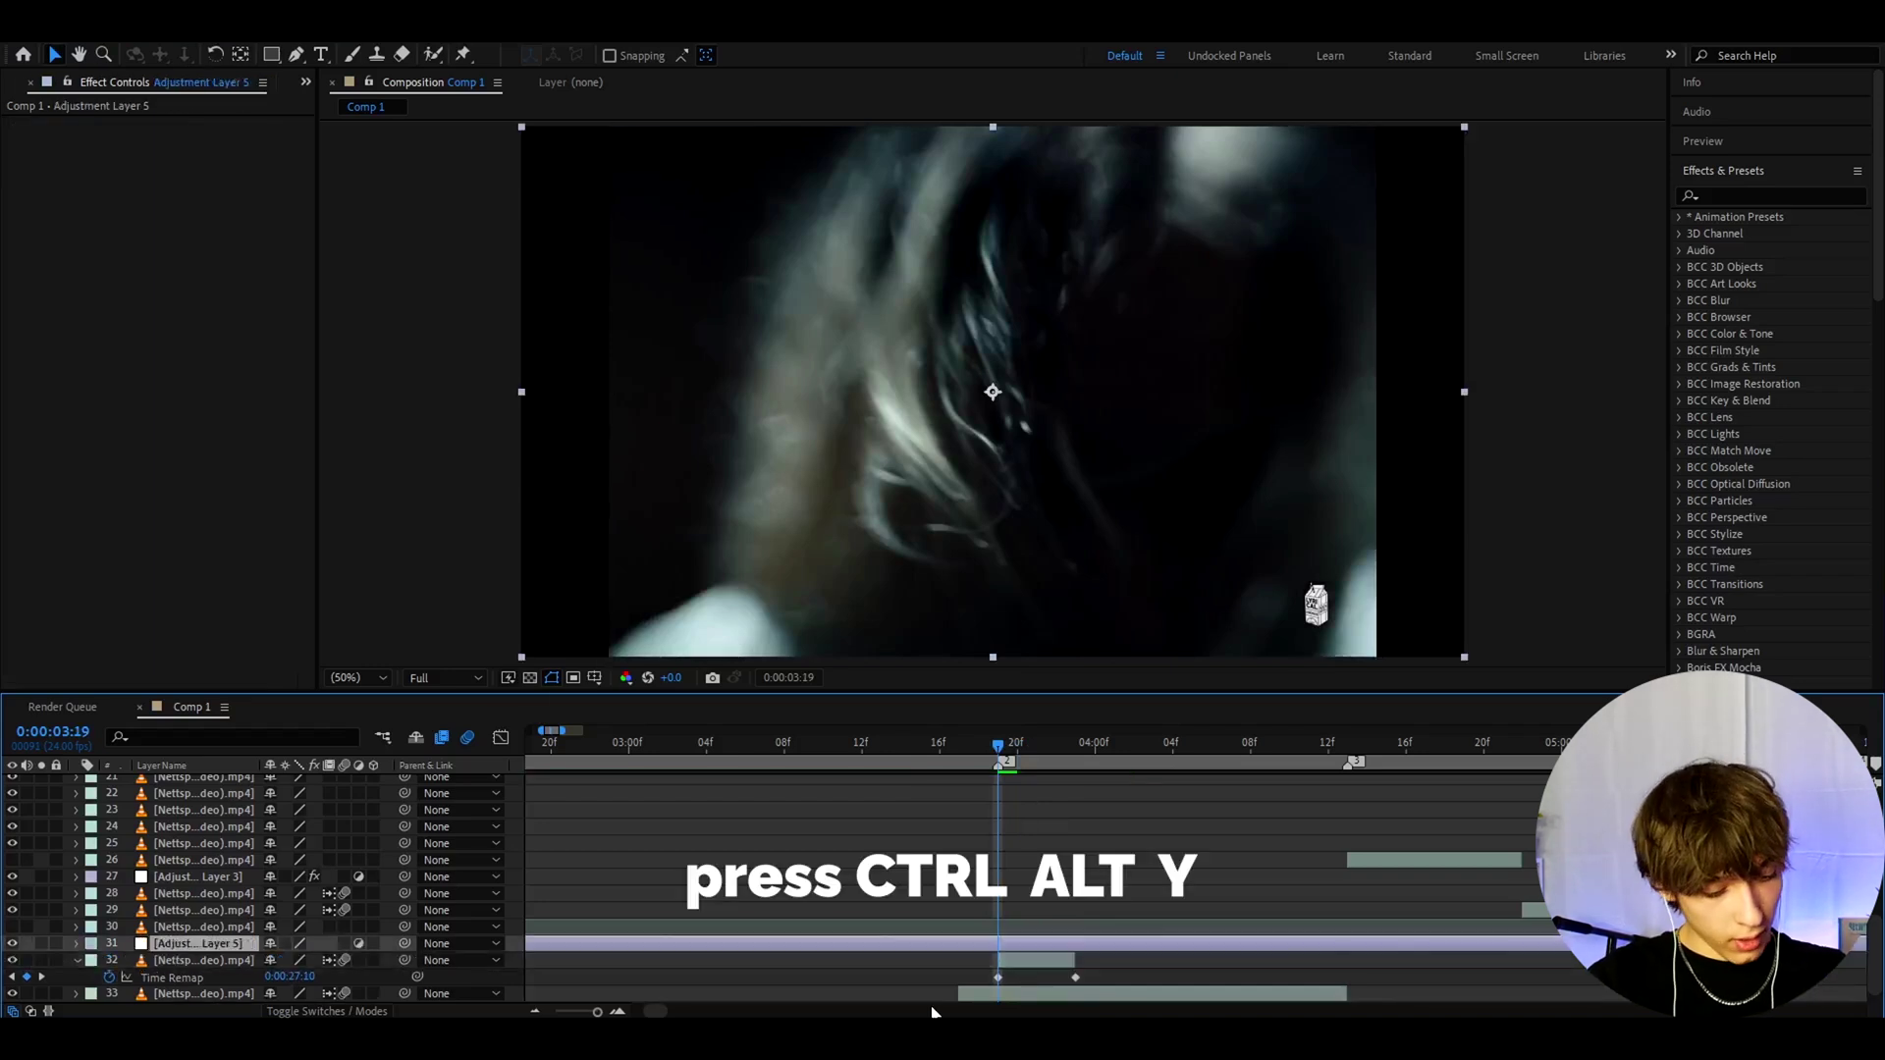
{"action": "key", "text": "ctrl+shift+d"}
{"action": "left_click", "coordinate": [963, 960]}
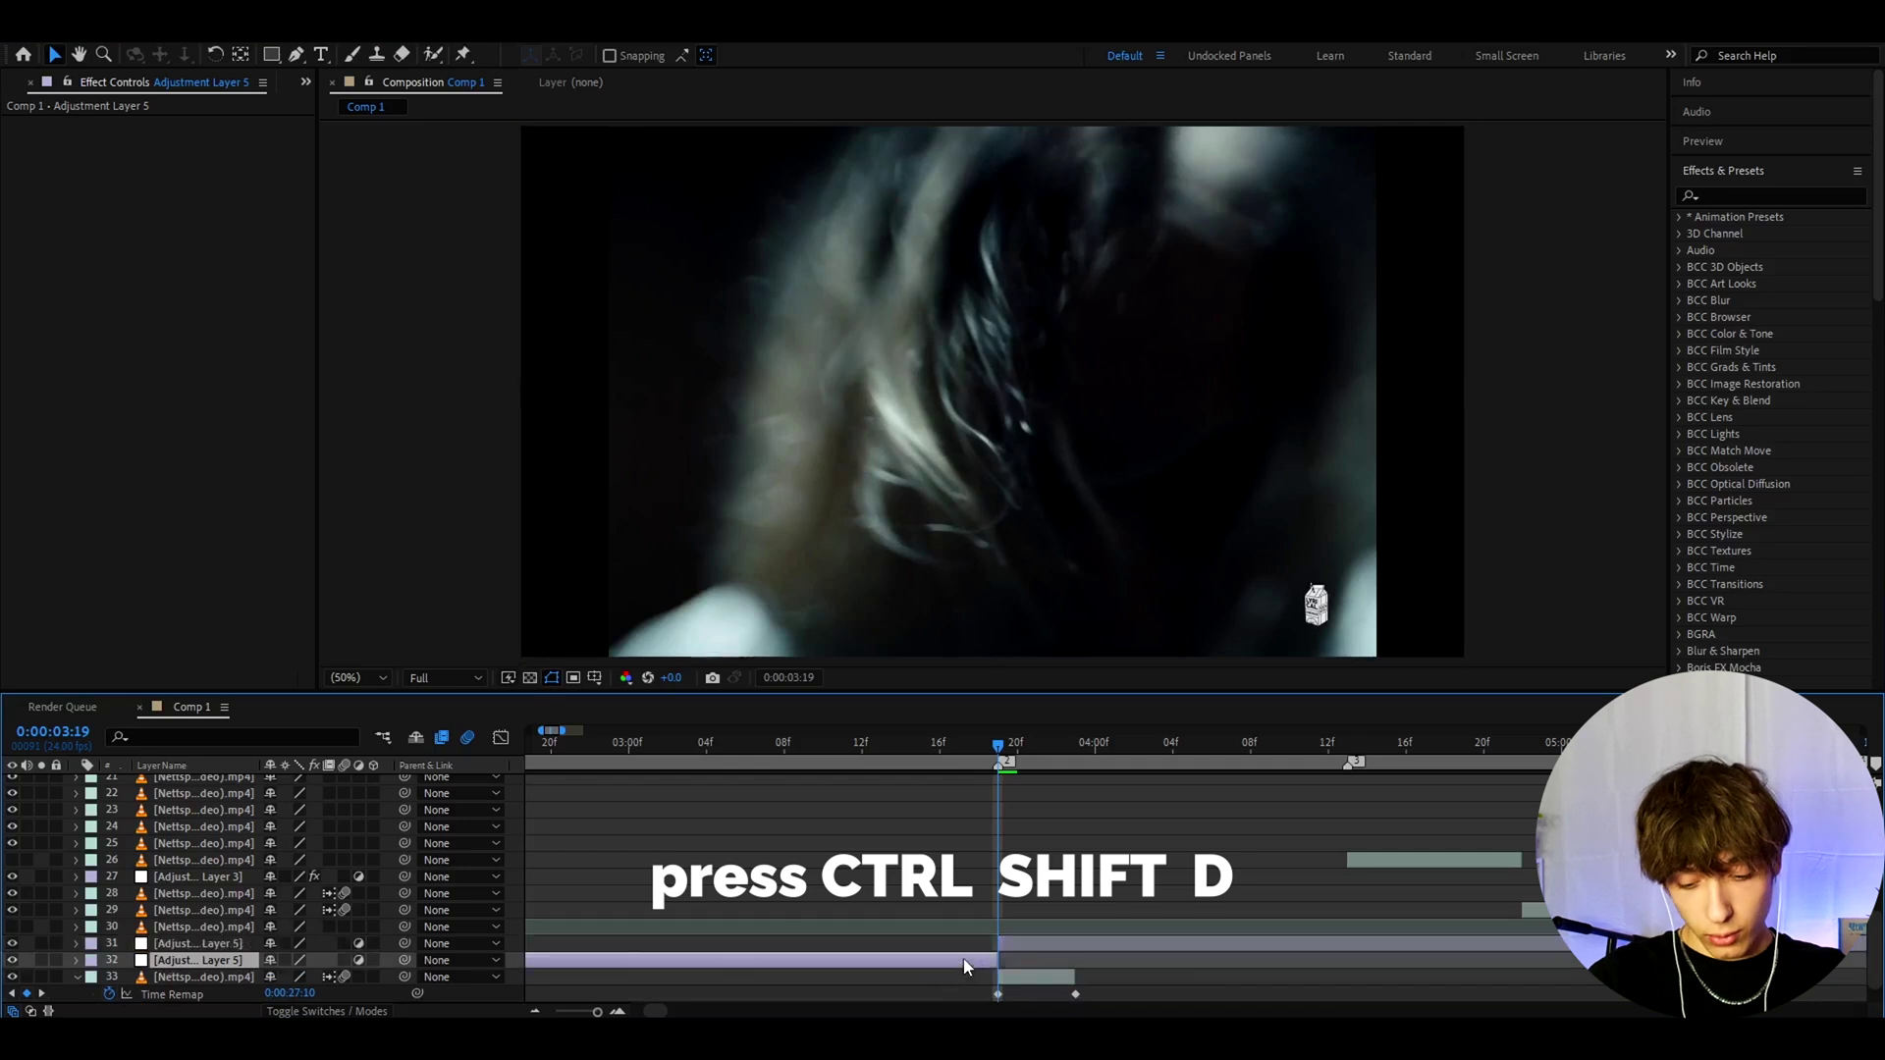
{"action": "key", "text": "Delete"}
{"action": "left_click", "coordinate": [1011, 945]}
{"action": "left_click", "coordinate": [1069, 746]}
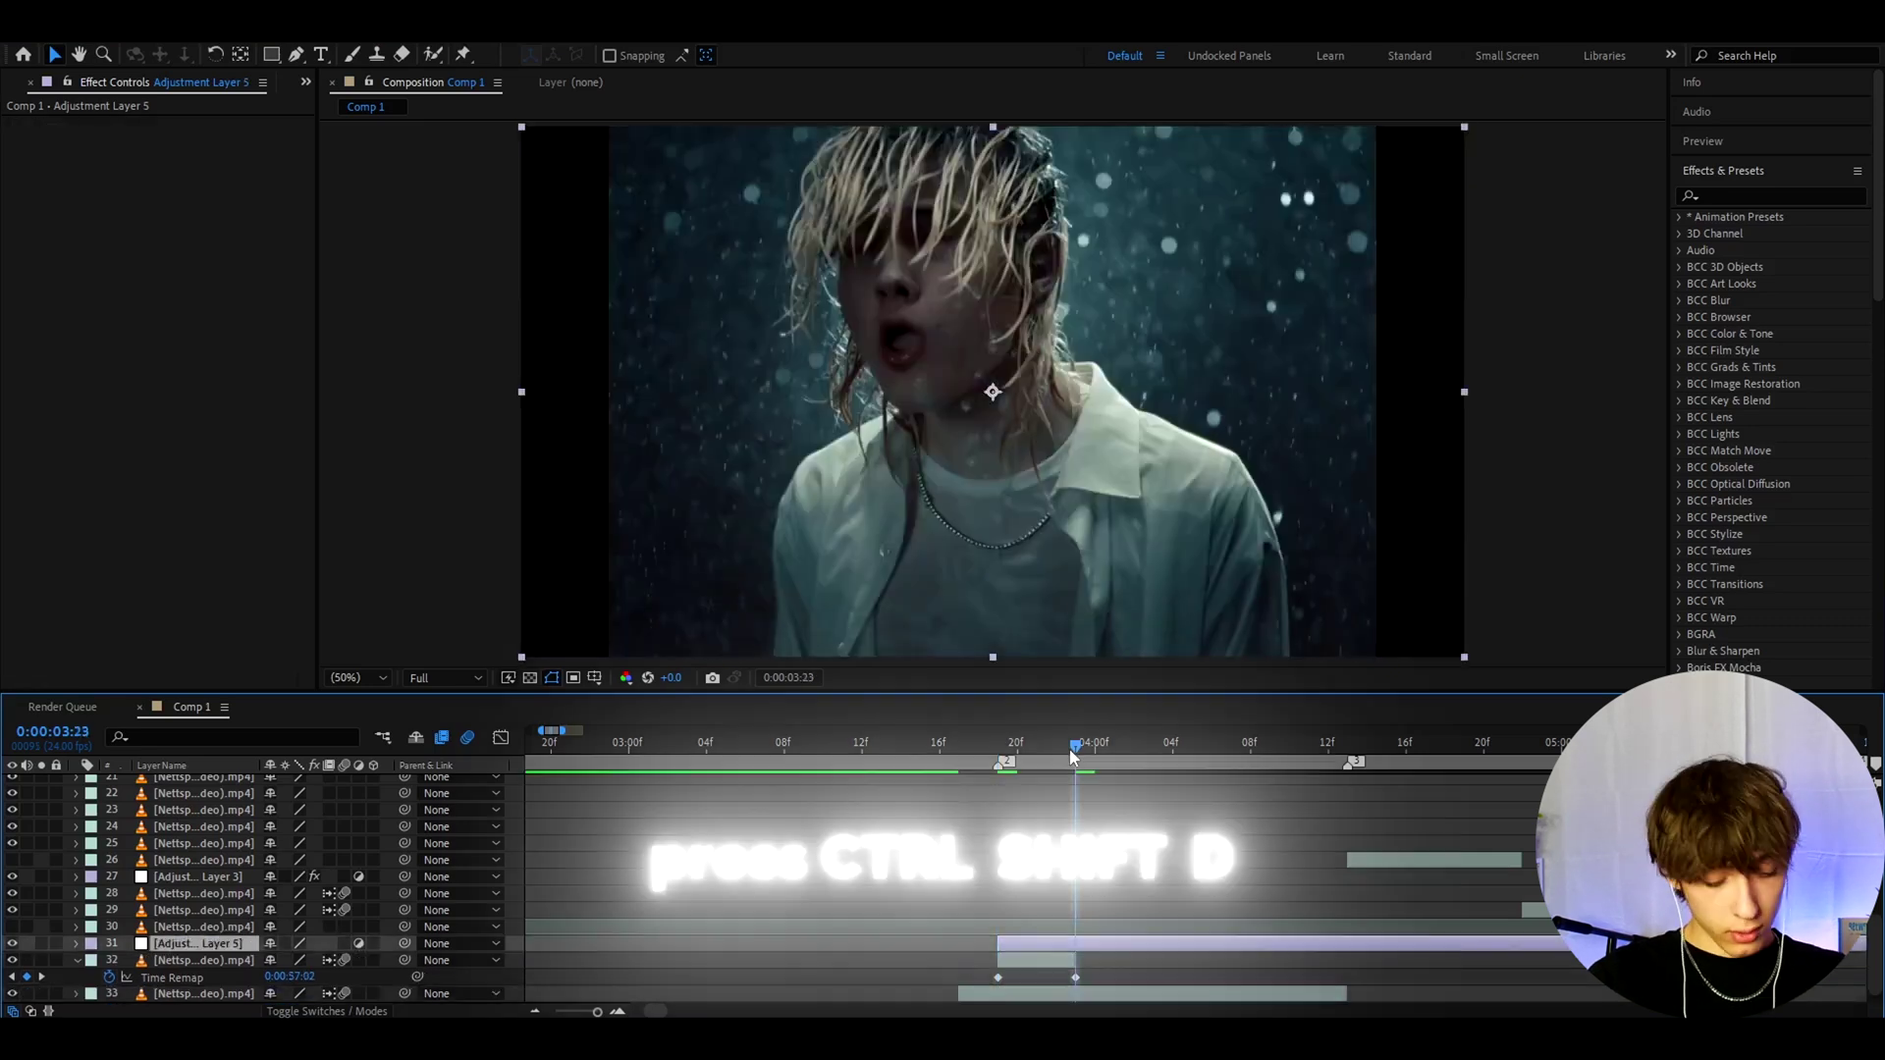
{"action": "key", "text": "alt+bracketright"}
{"action": "left_click", "coordinate": [1004, 759]}
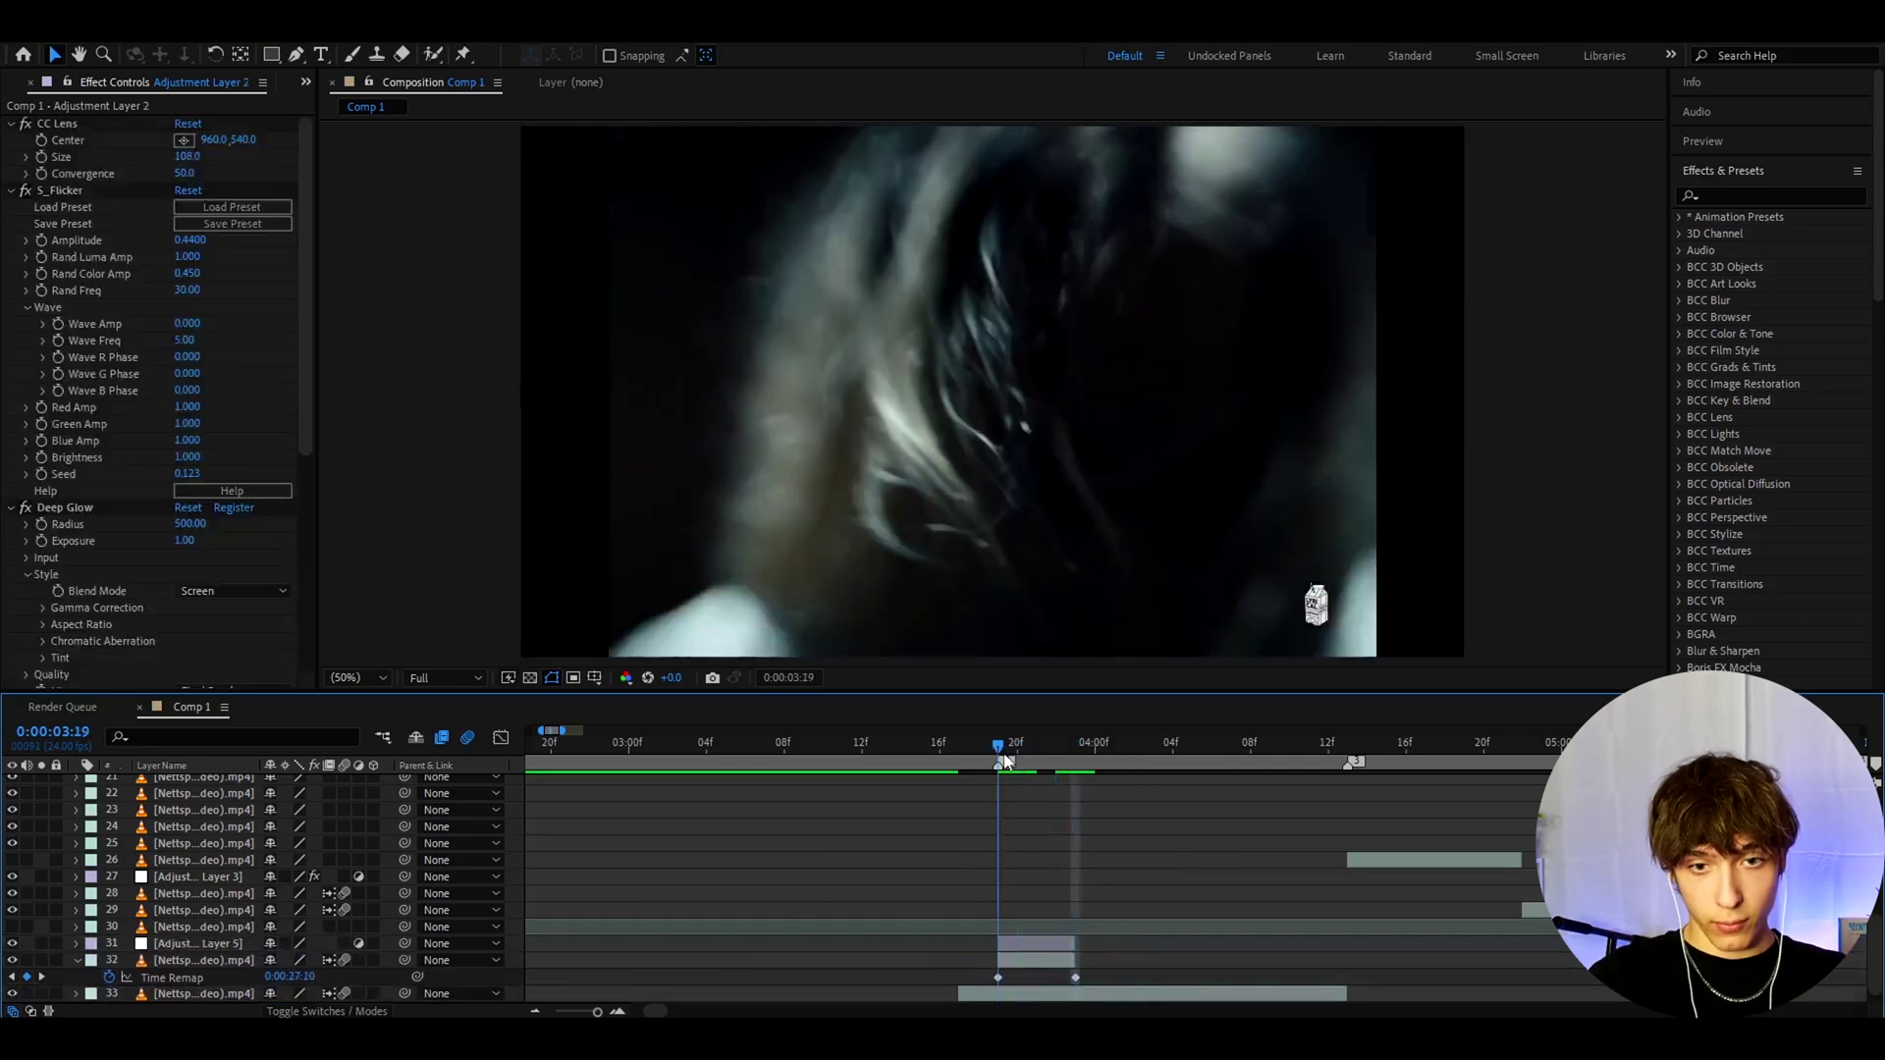
{"action": "left_click", "coordinate": [1007, 947]}
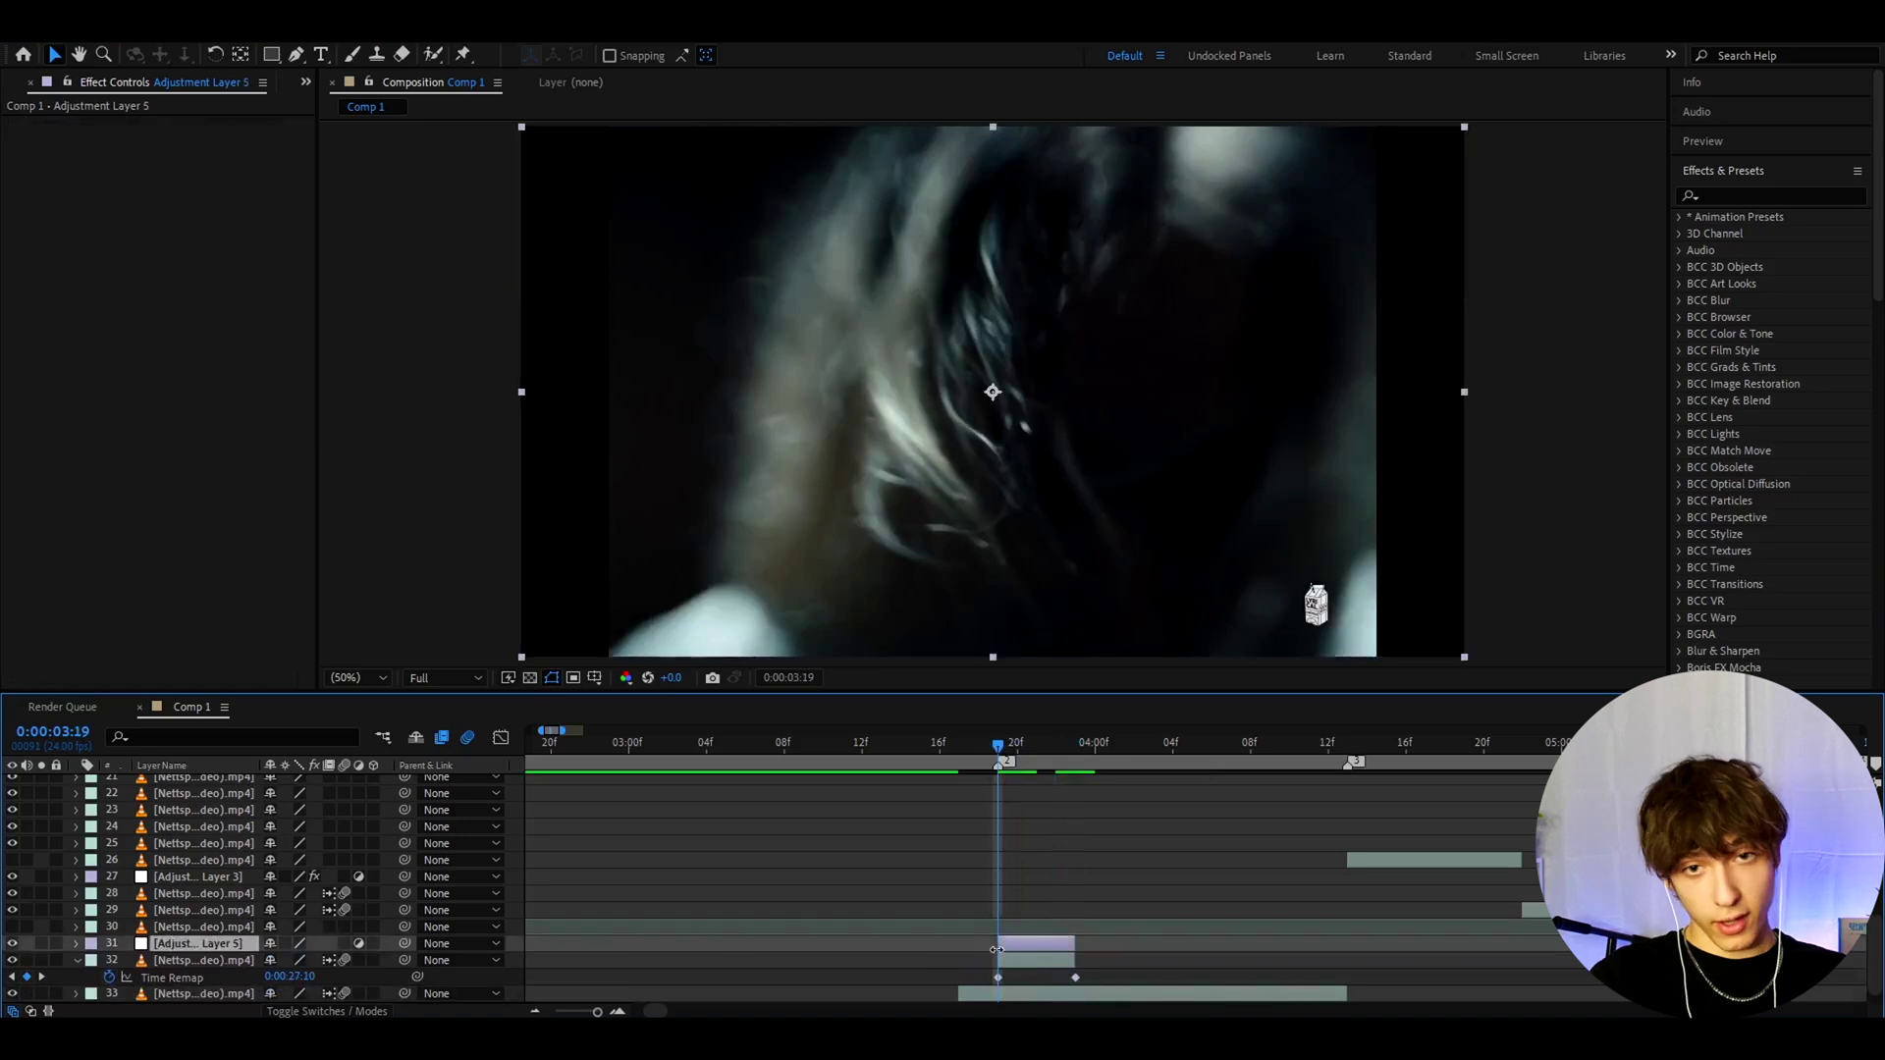
- Apply CC Lens to Adjustment Layer 5 with Size 108 and Convergence 50
{"action": "key", "text": "ctrl+space"}
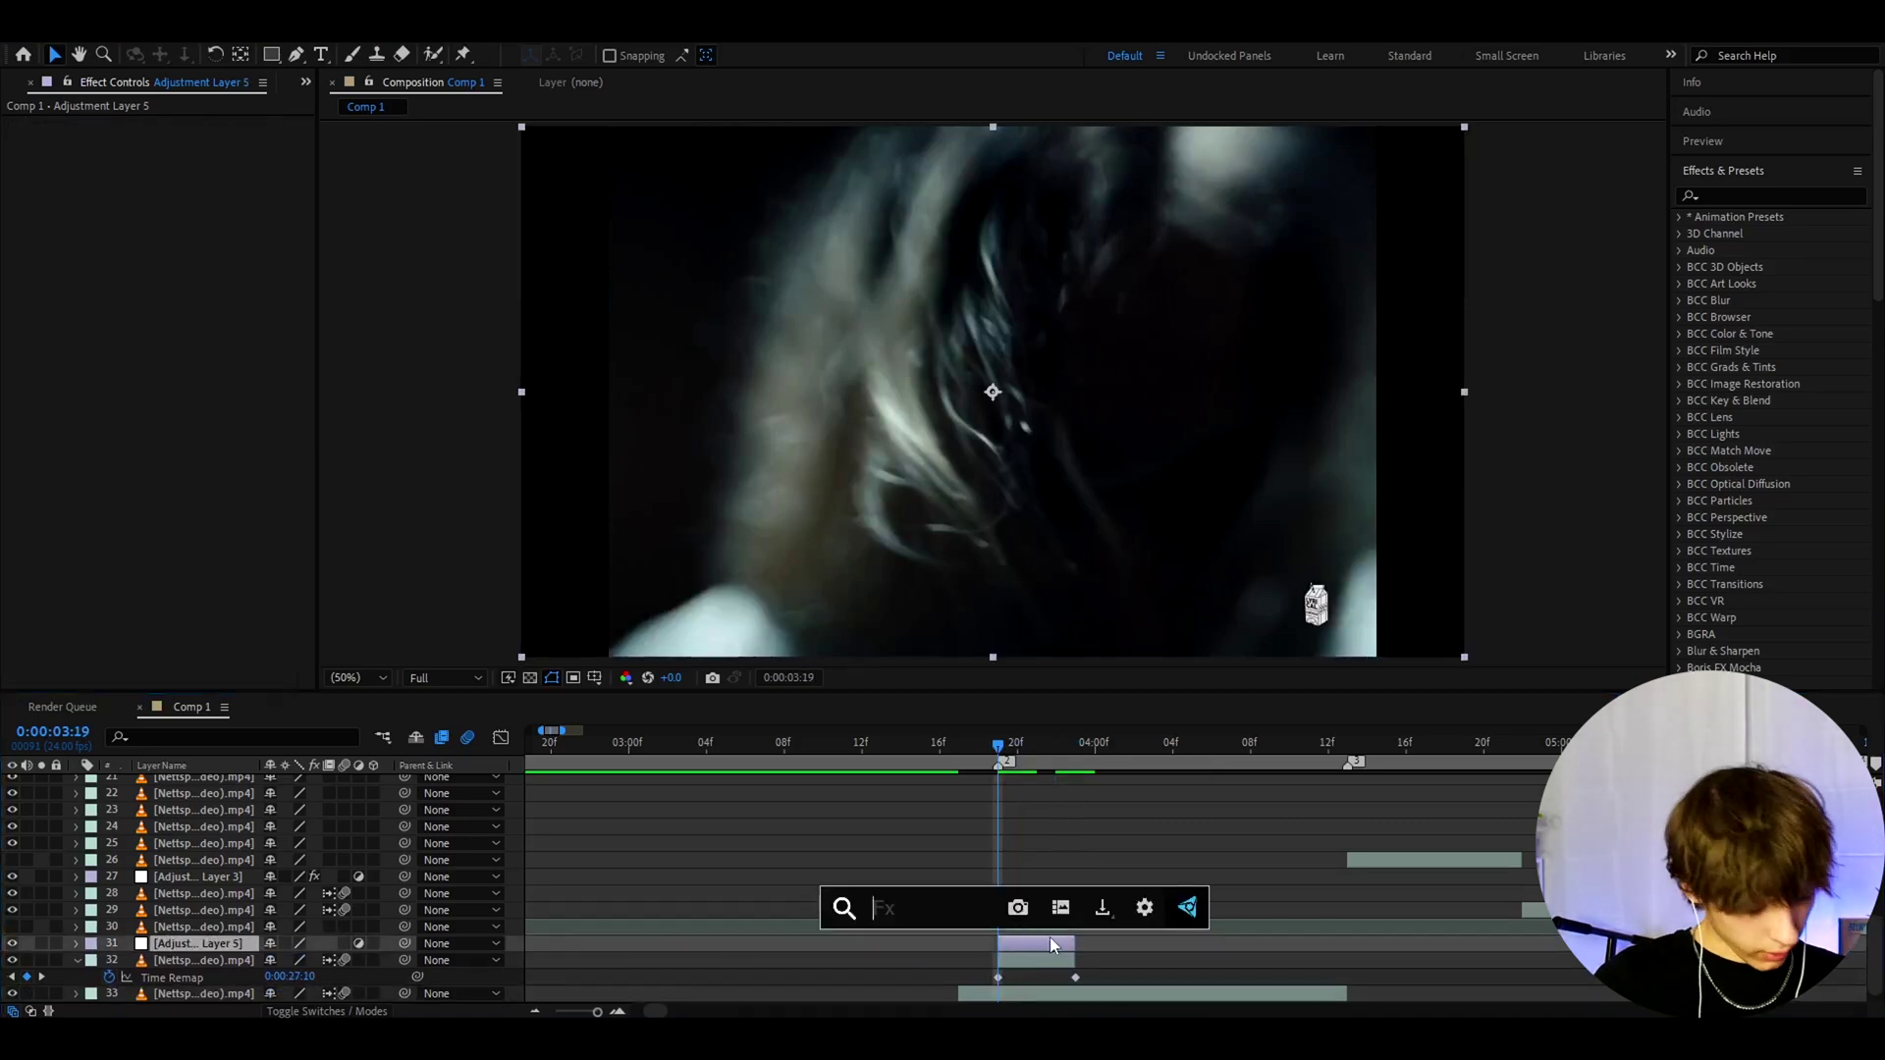
{"action": "type", "text": "cc le"}
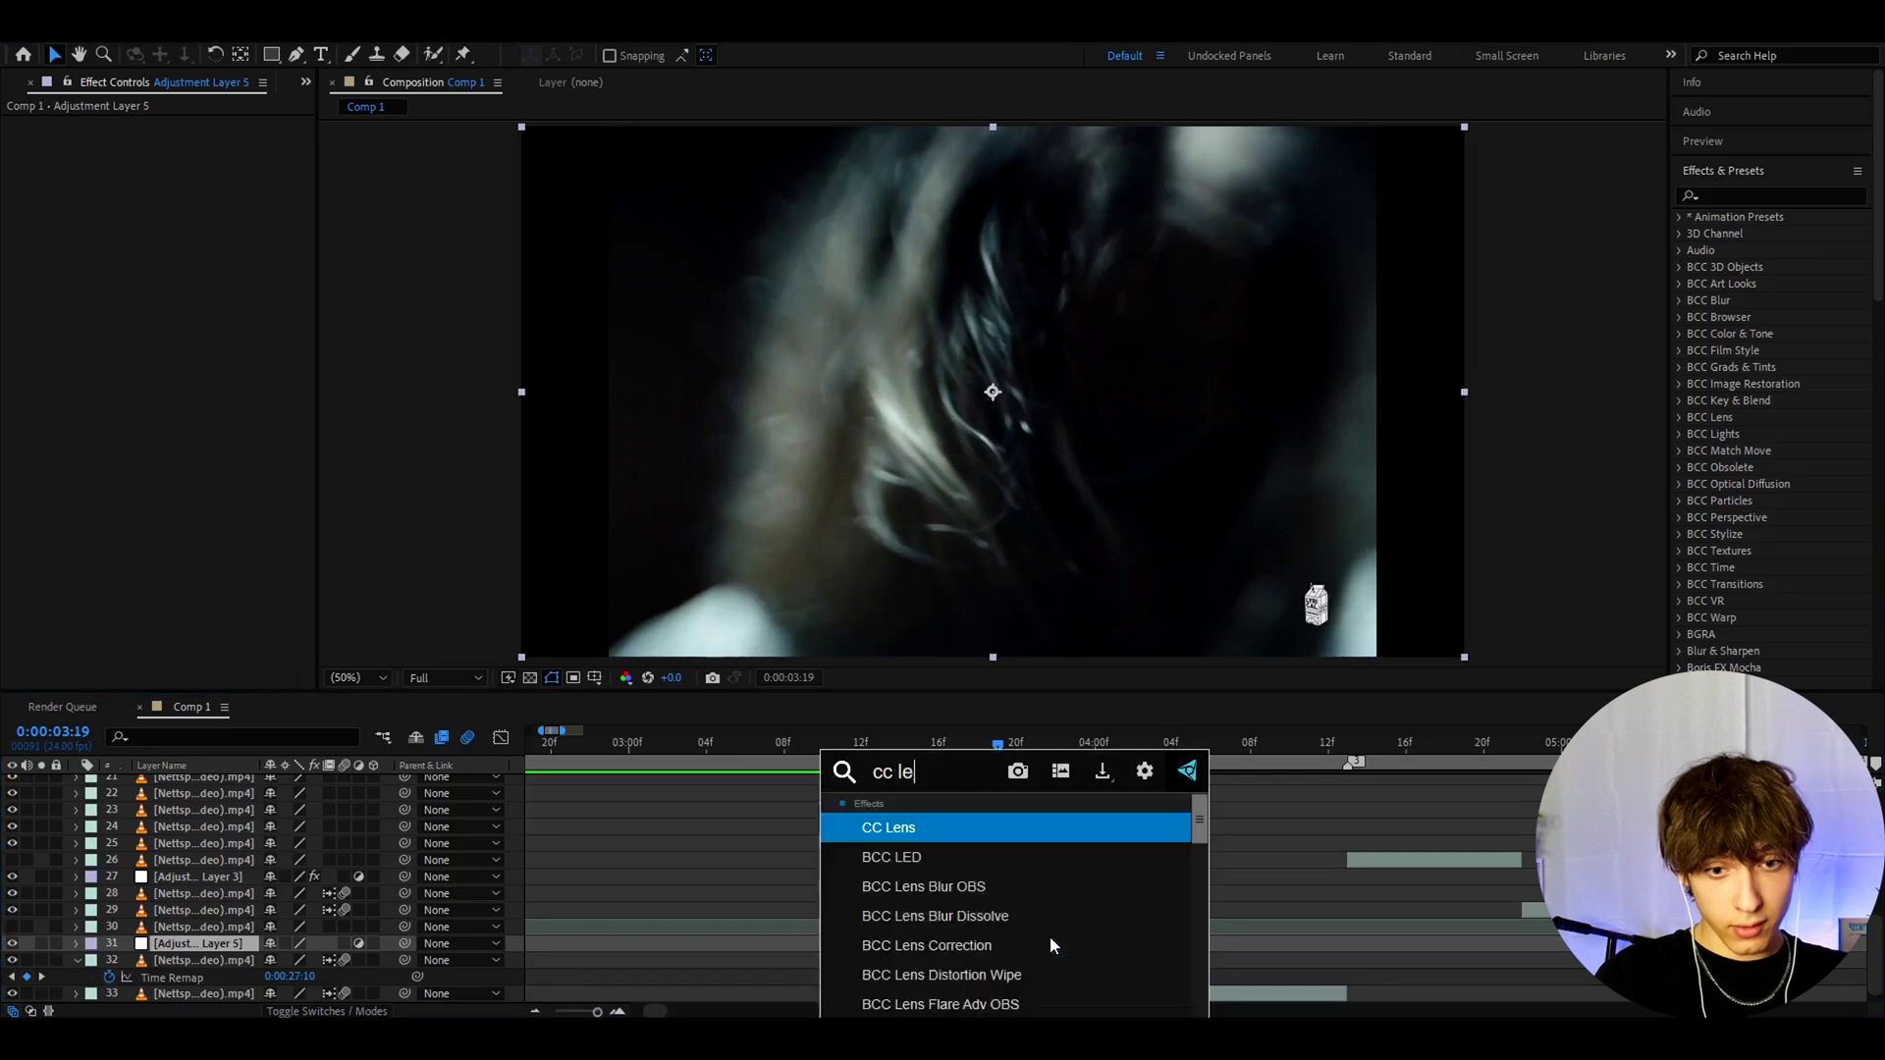
{"action": "key", "text": "Return"}
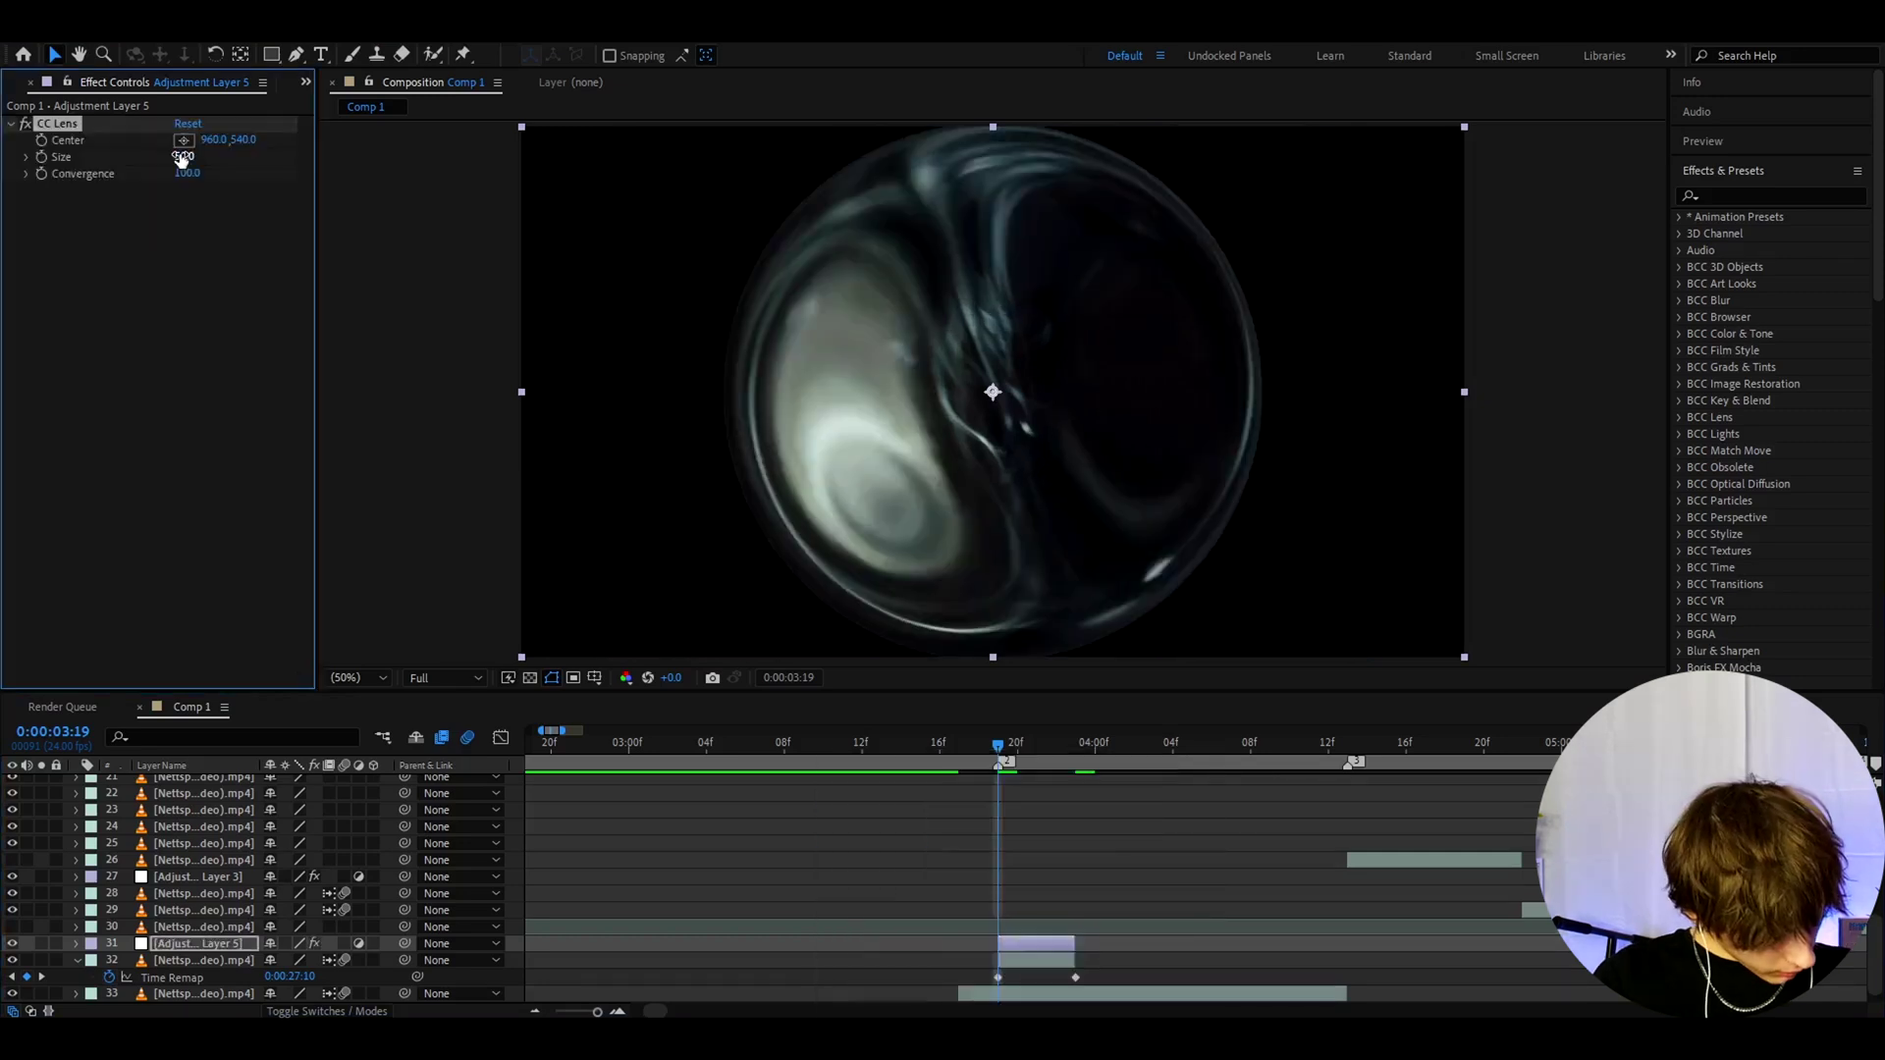
{"action": "left_click", "coordinate": [188, 157]}
{"action": "type", "text": "108"}
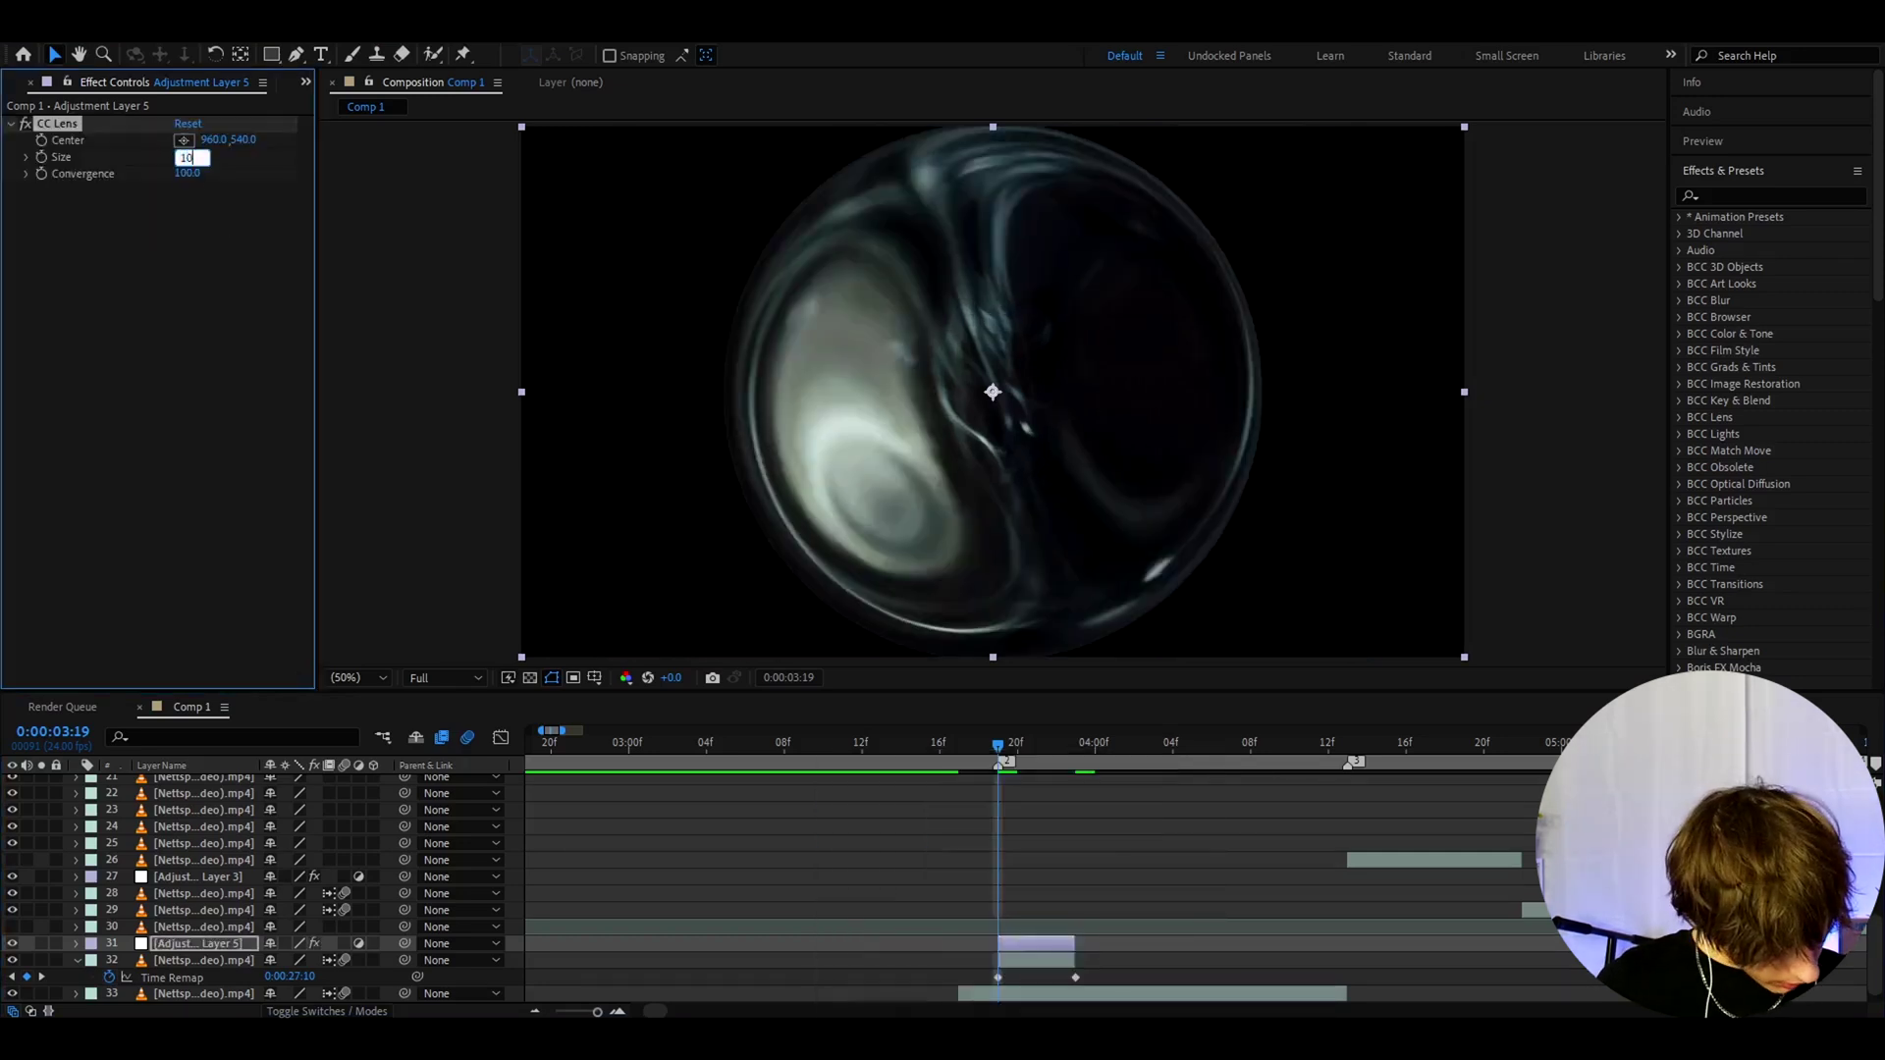
{"action": "key", "text": "Return"}
{"action": "left_click", "coordinate": [189, 174]}
{"action": "type", "text": "50"}
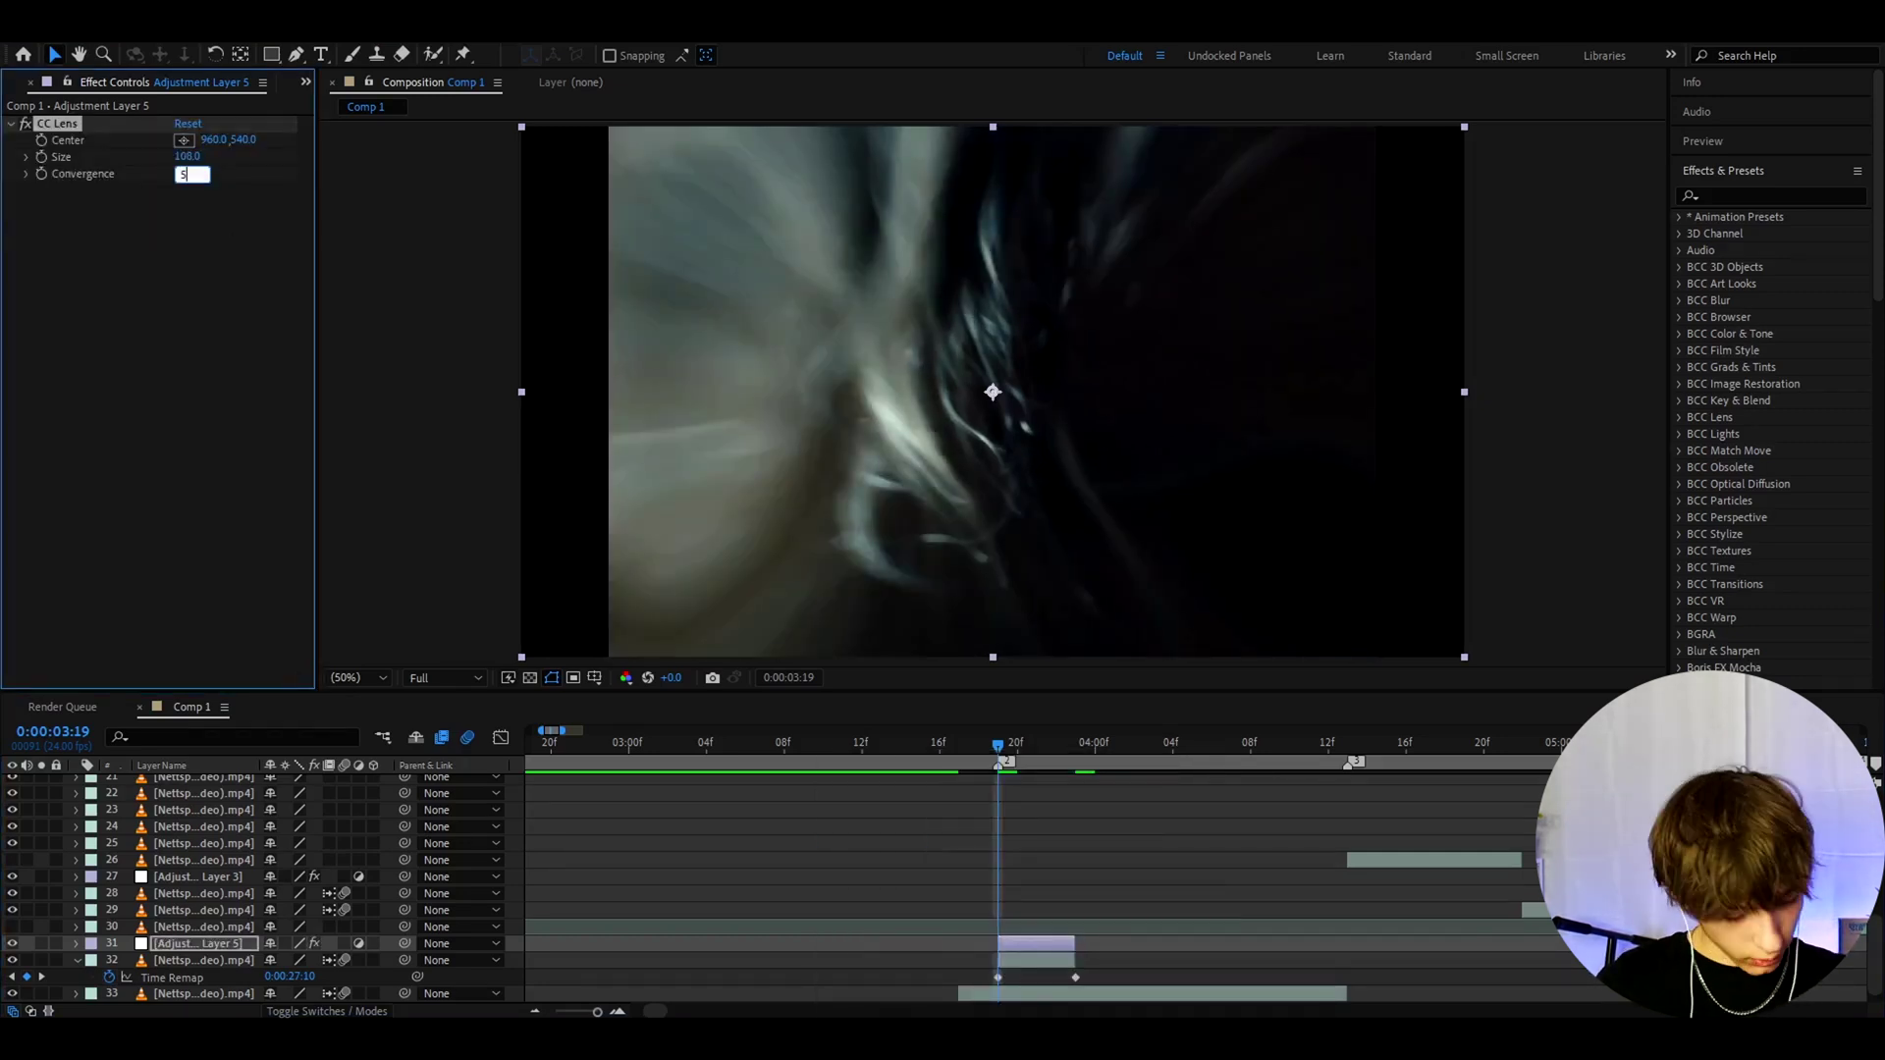
{"action": "key", "text": "Return"}
- Apply S_Flicker with Amplitude 0.44 and Rand Color Amp 0.45
{"action": "key", "text": "ctrl+space"}
{"action": "type", "text": "s_flicker"}
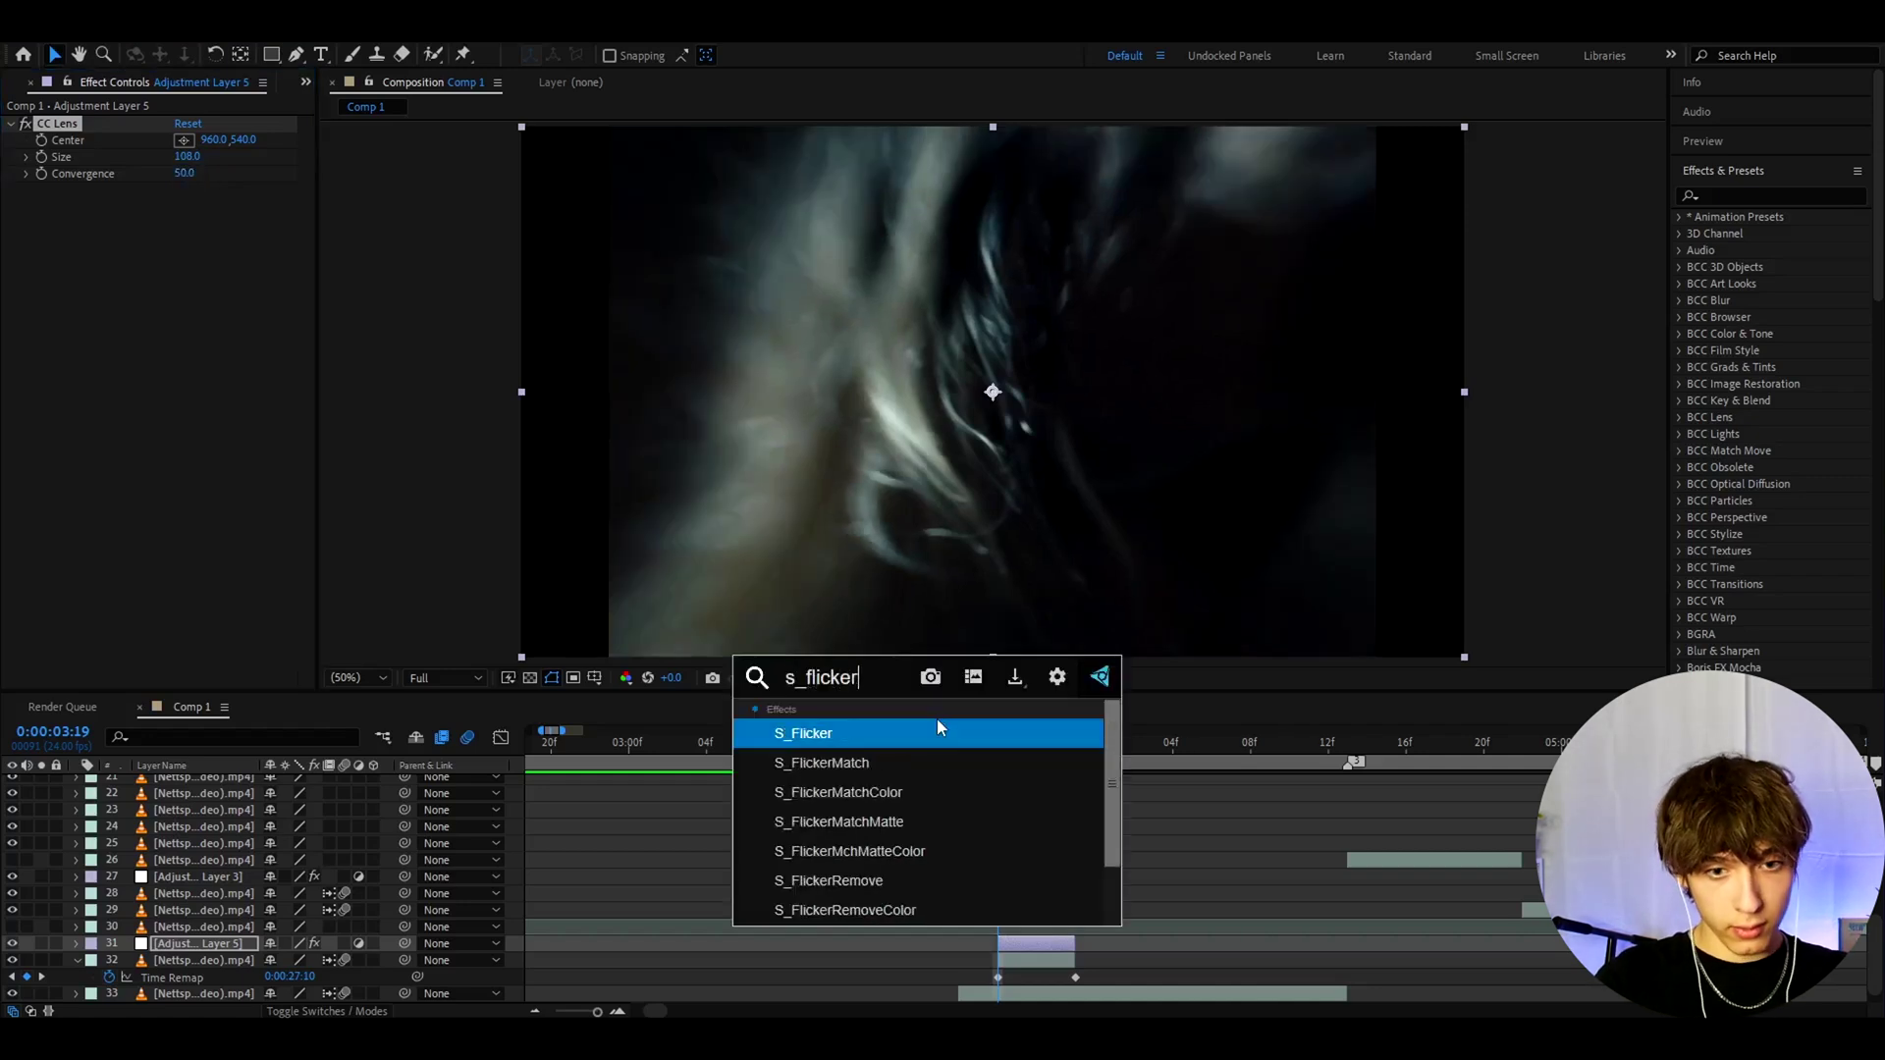
{"action": "key", "text": "Return"}
{"action": "left_click", "coordinate": [188, 240]}
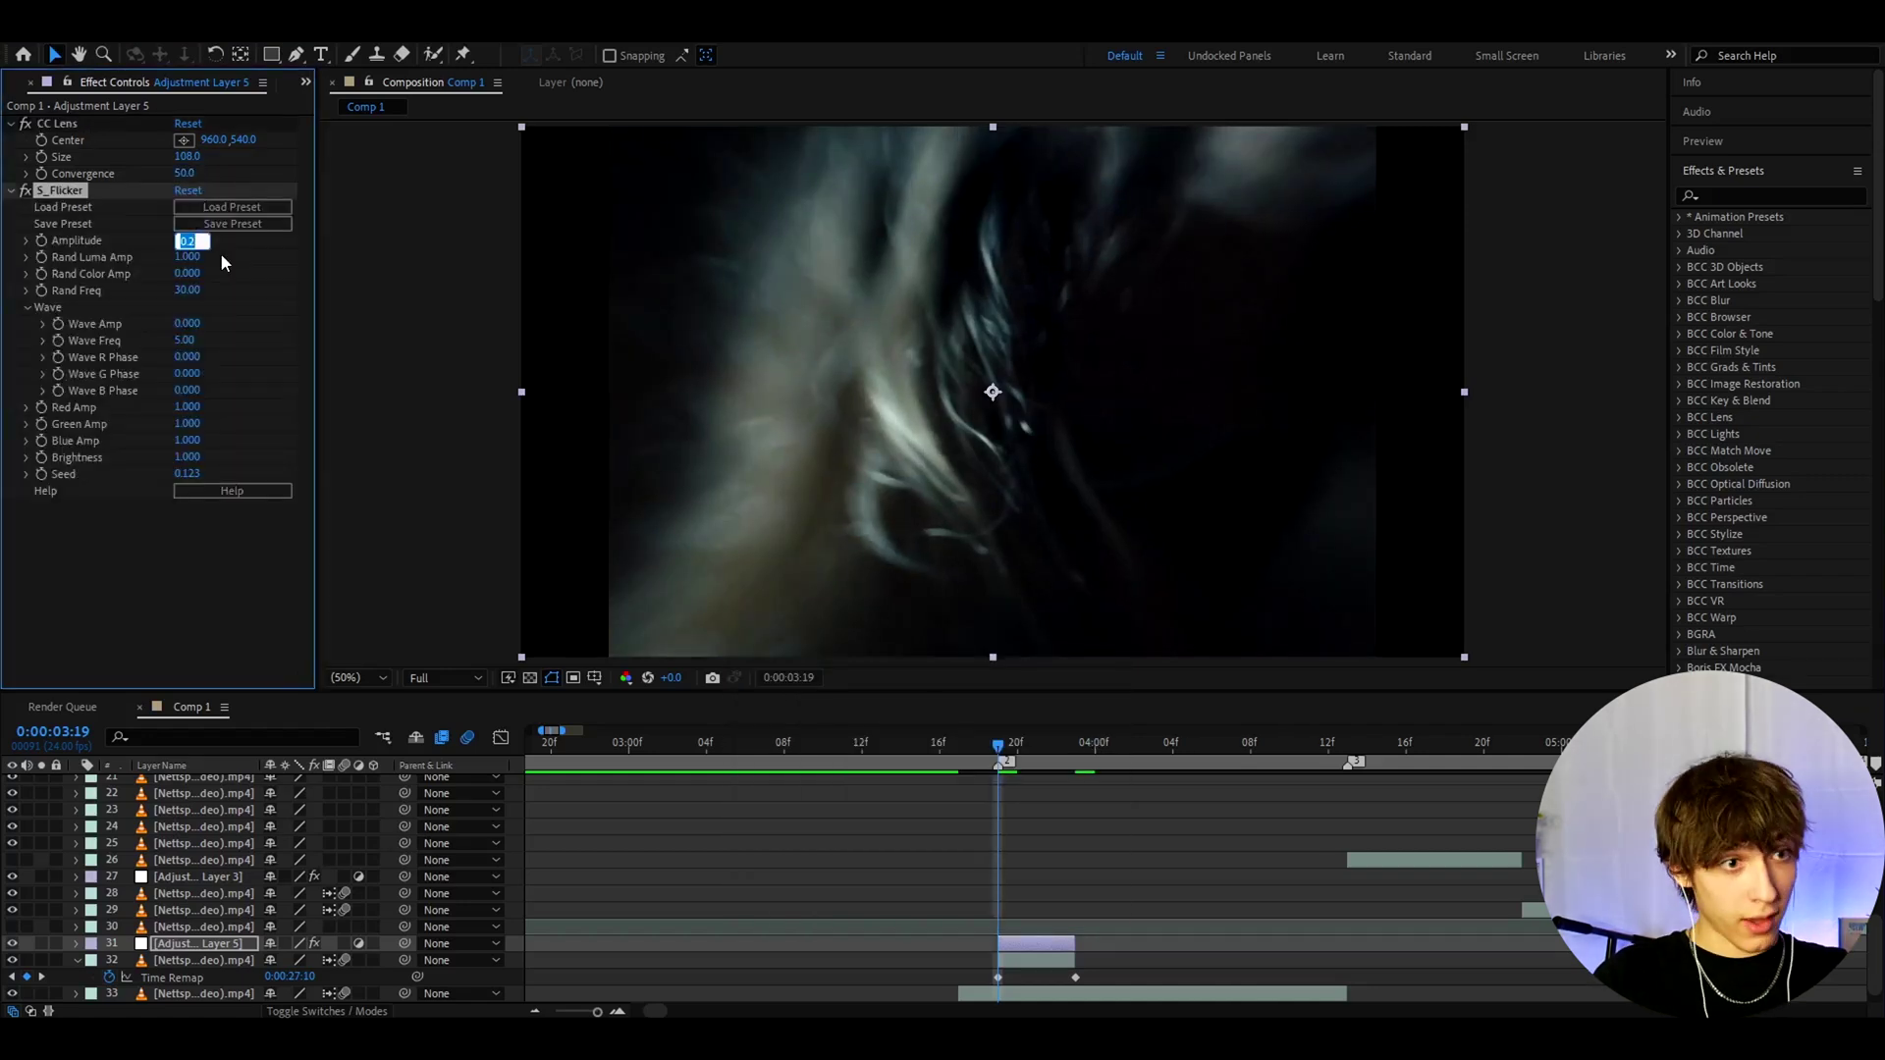
{"action": "type", "text": "0.44"}
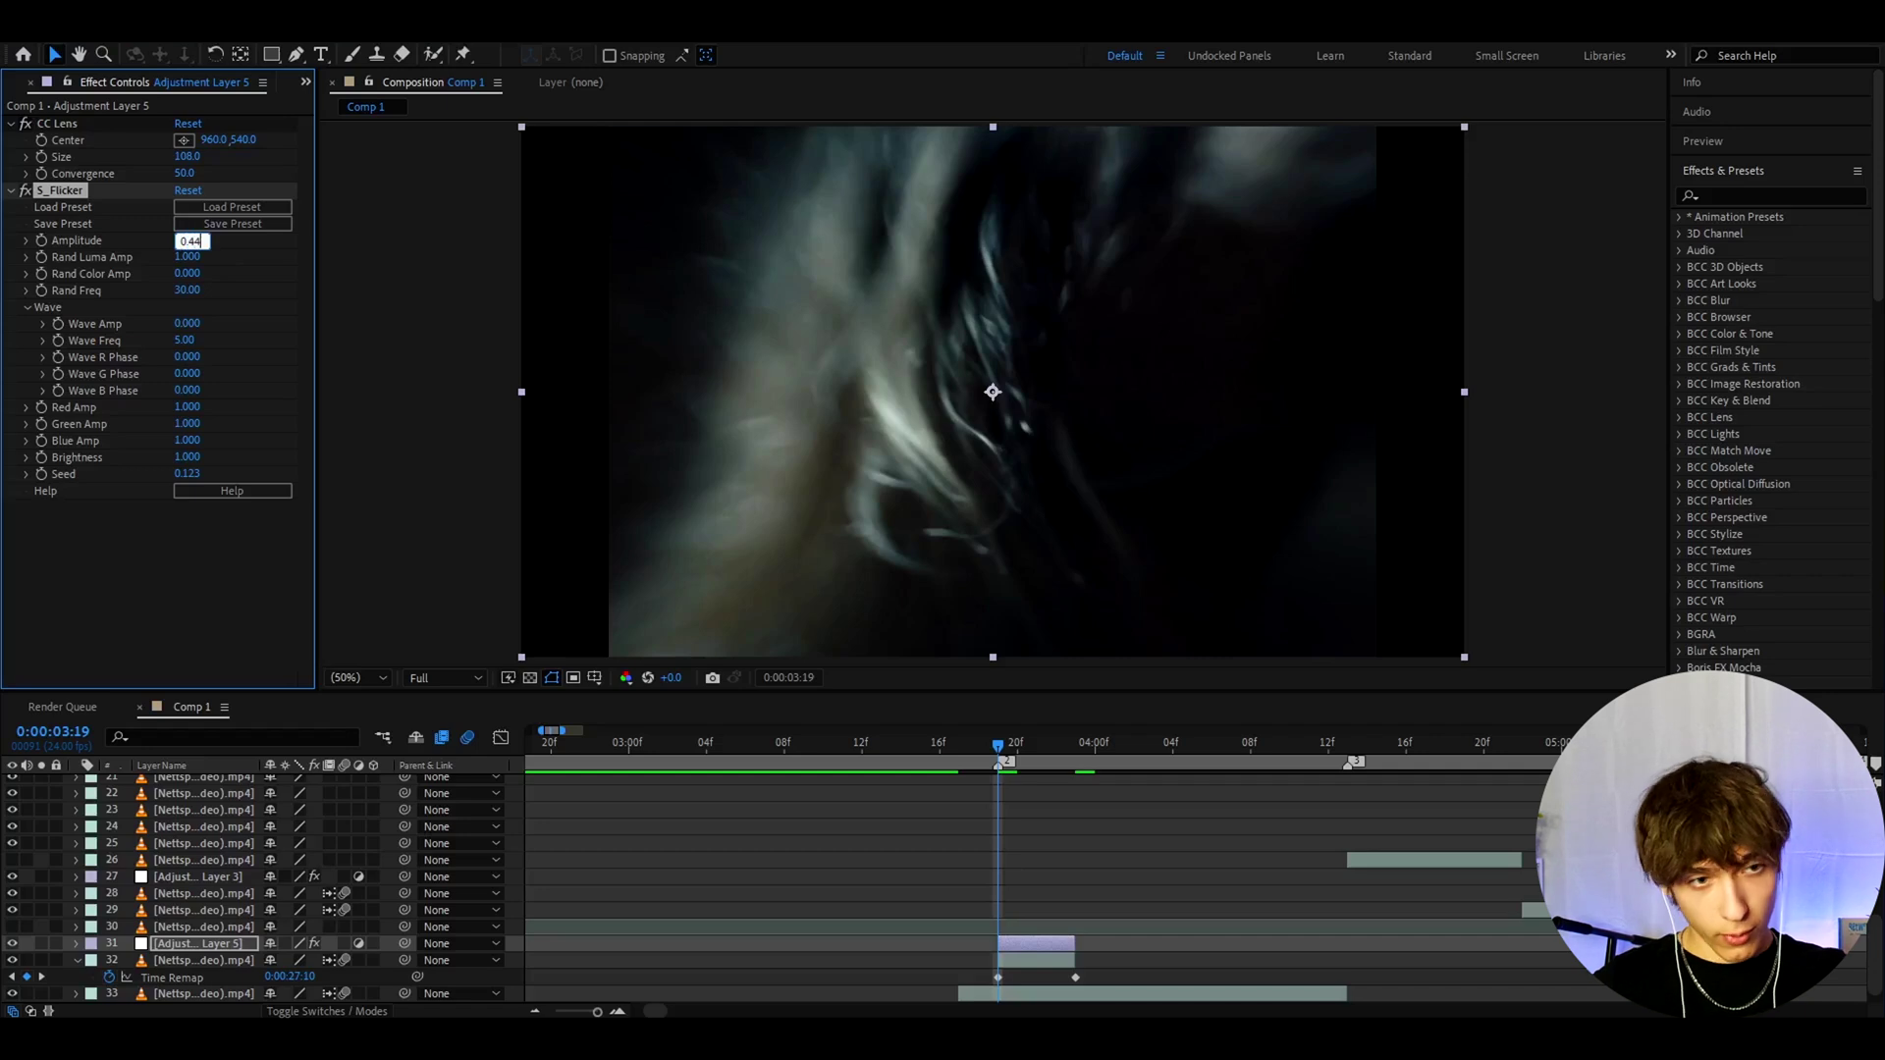
{"action": "key", "text": "Return"}
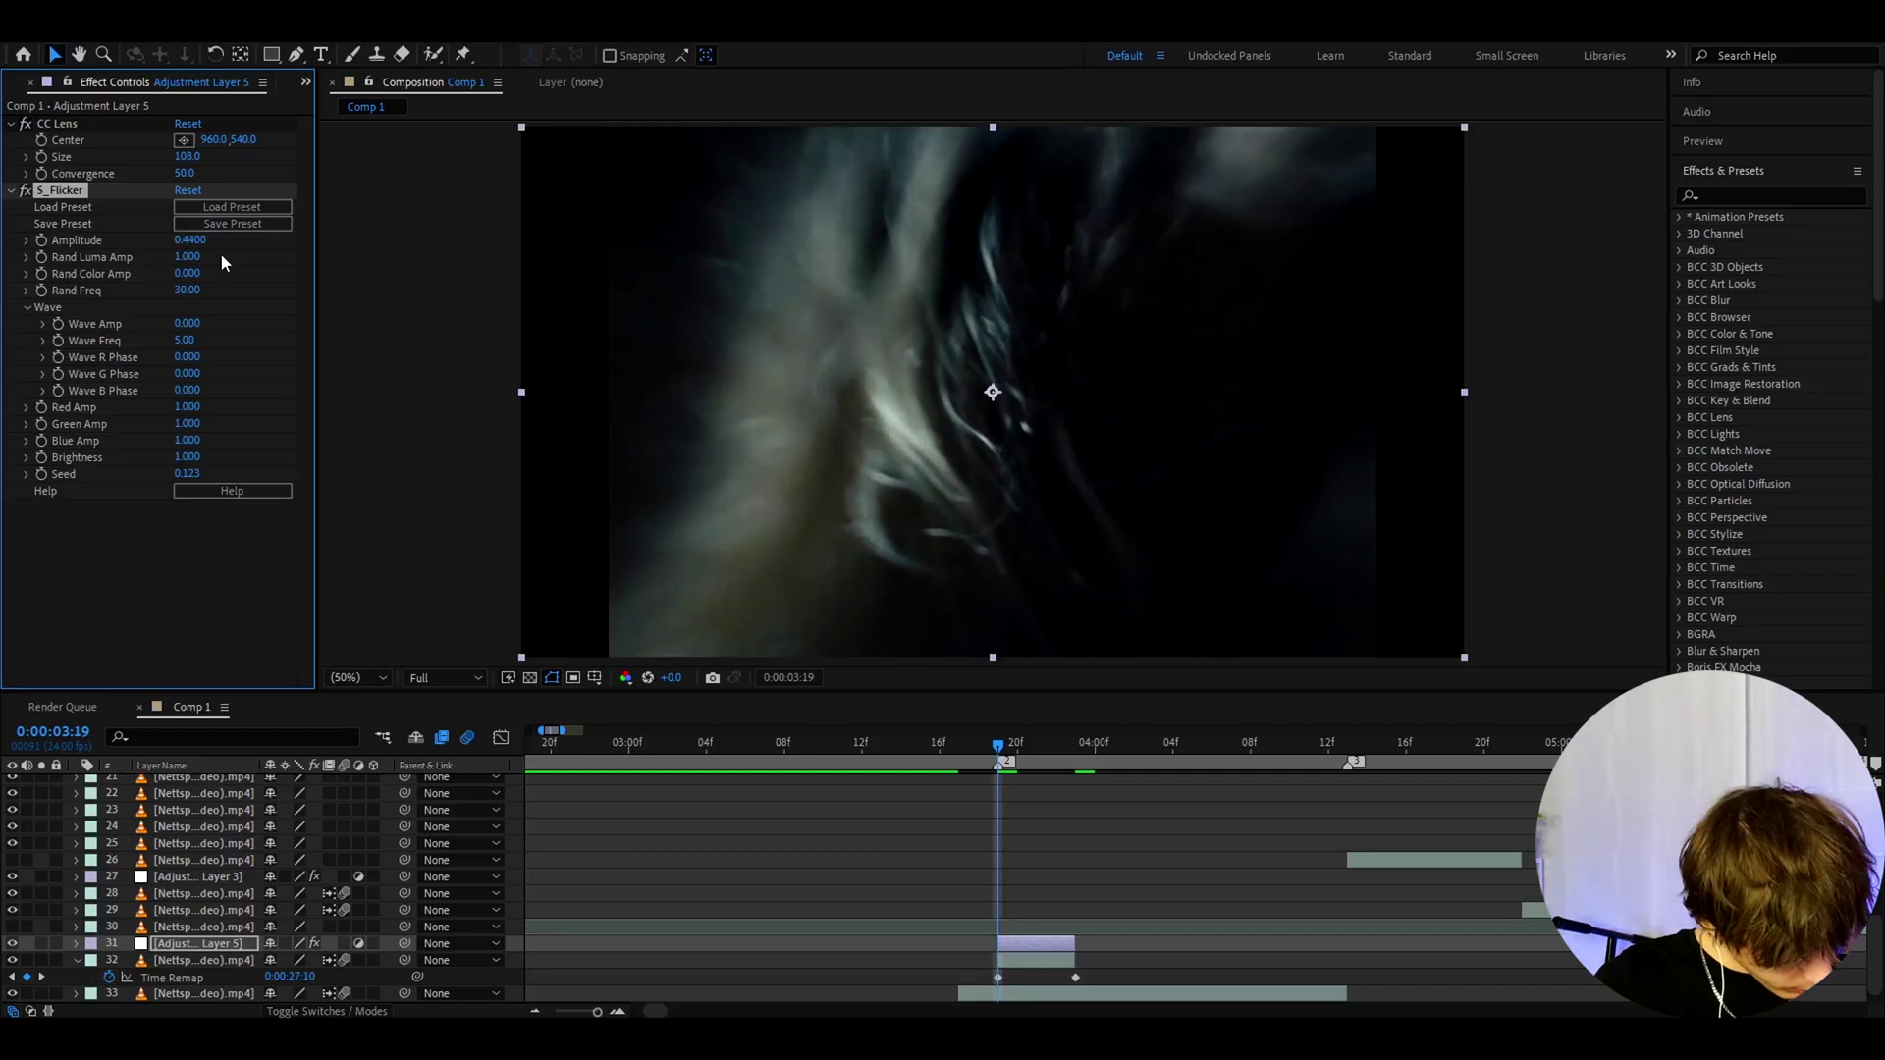
{"action": "left_click", "coordinate": [185, 274]}
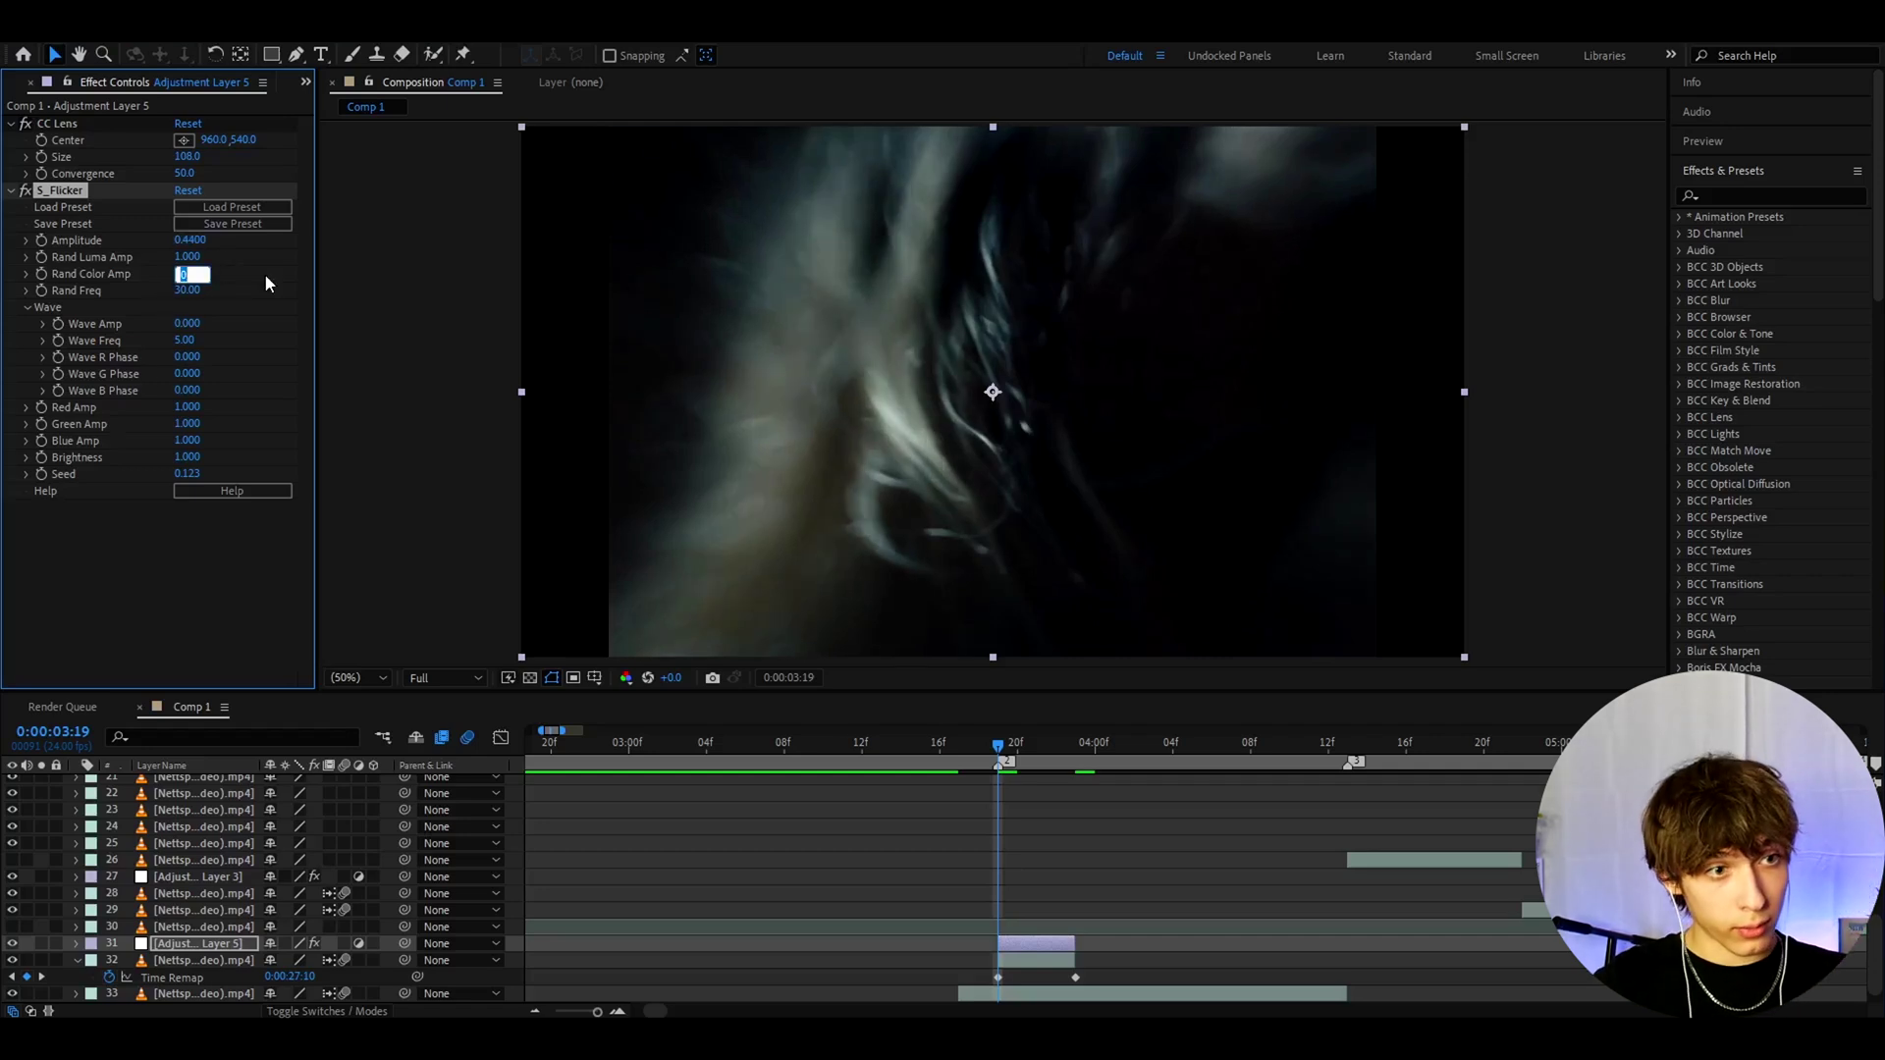
{"action": "type", "text": "0"}
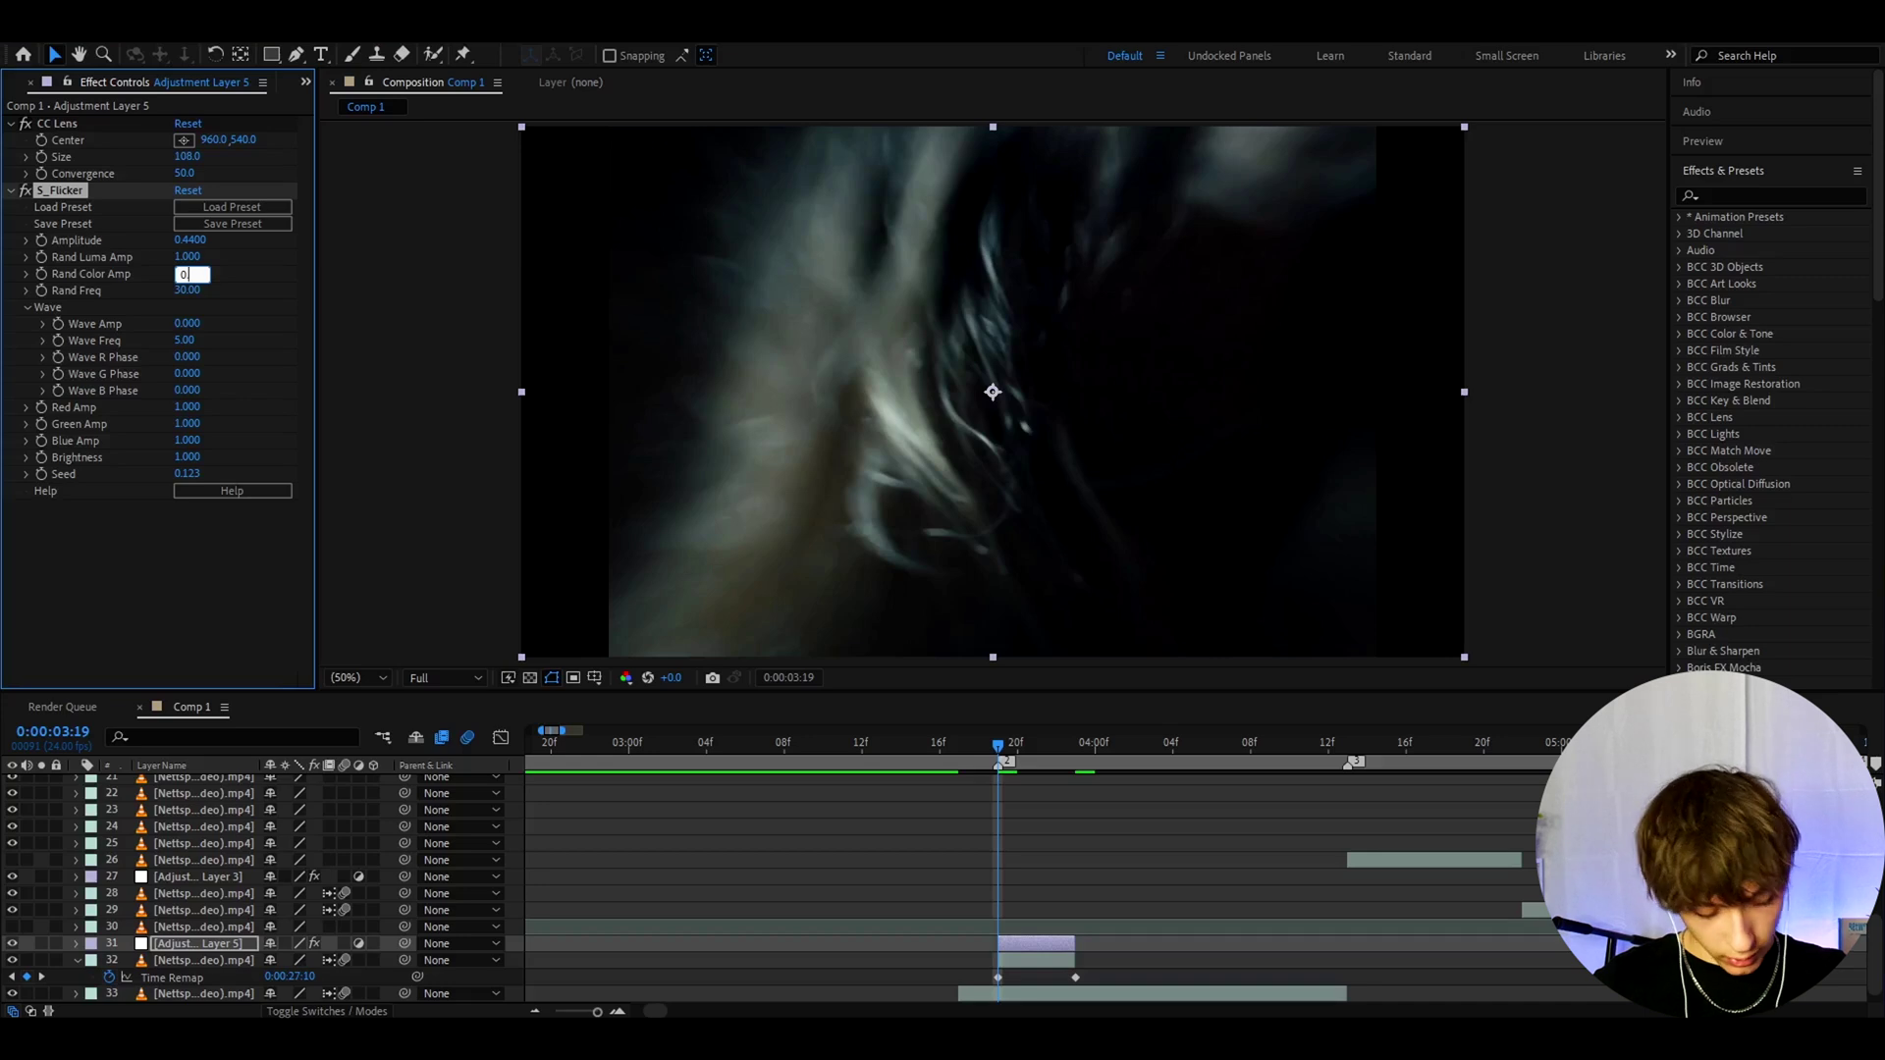
{"action": "type", "text": ".45"}
{"action": "key", "text": "Return"}
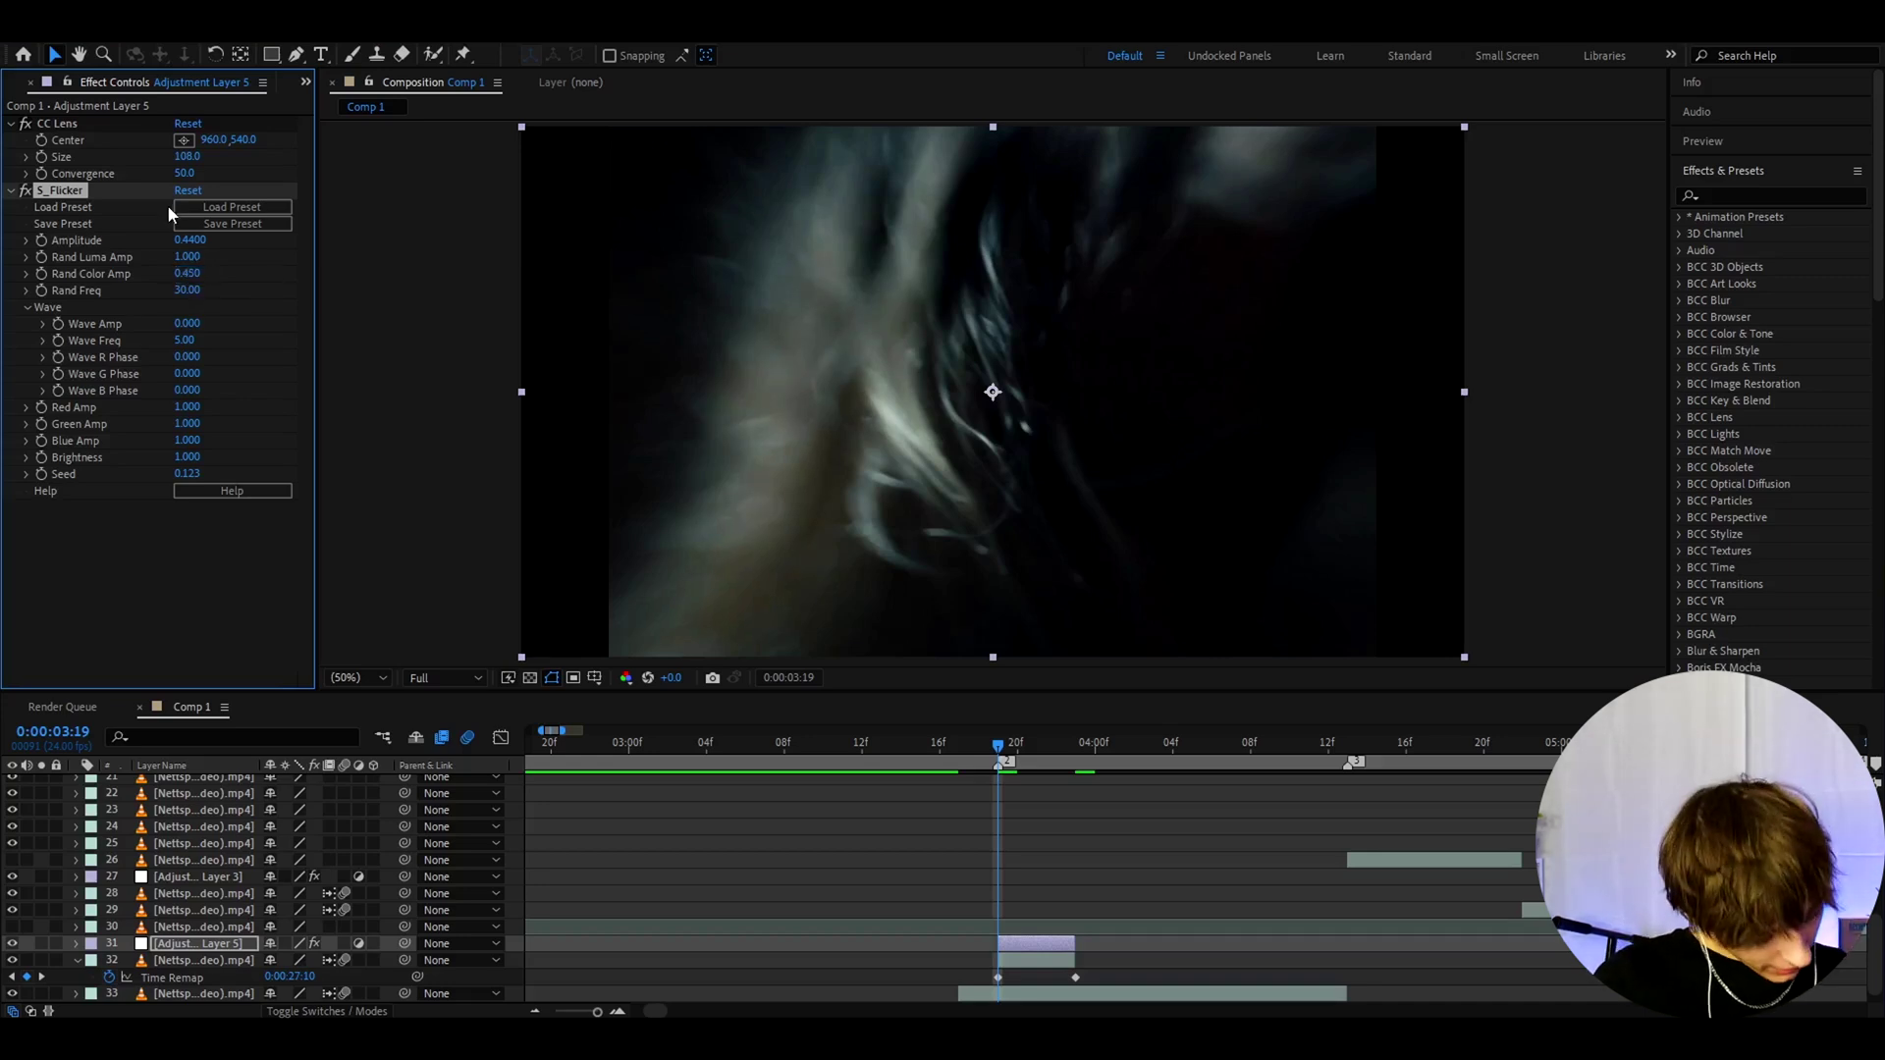
{"action": "key", "text": "ctrl+space"}
- Apply Deep Glow to the adjustment layer and review its Radius 500, Exposure 1.00 settings
{"action": "type", "text": "dee"}
{"action": "left_click", "coordinate": [110, 240]}
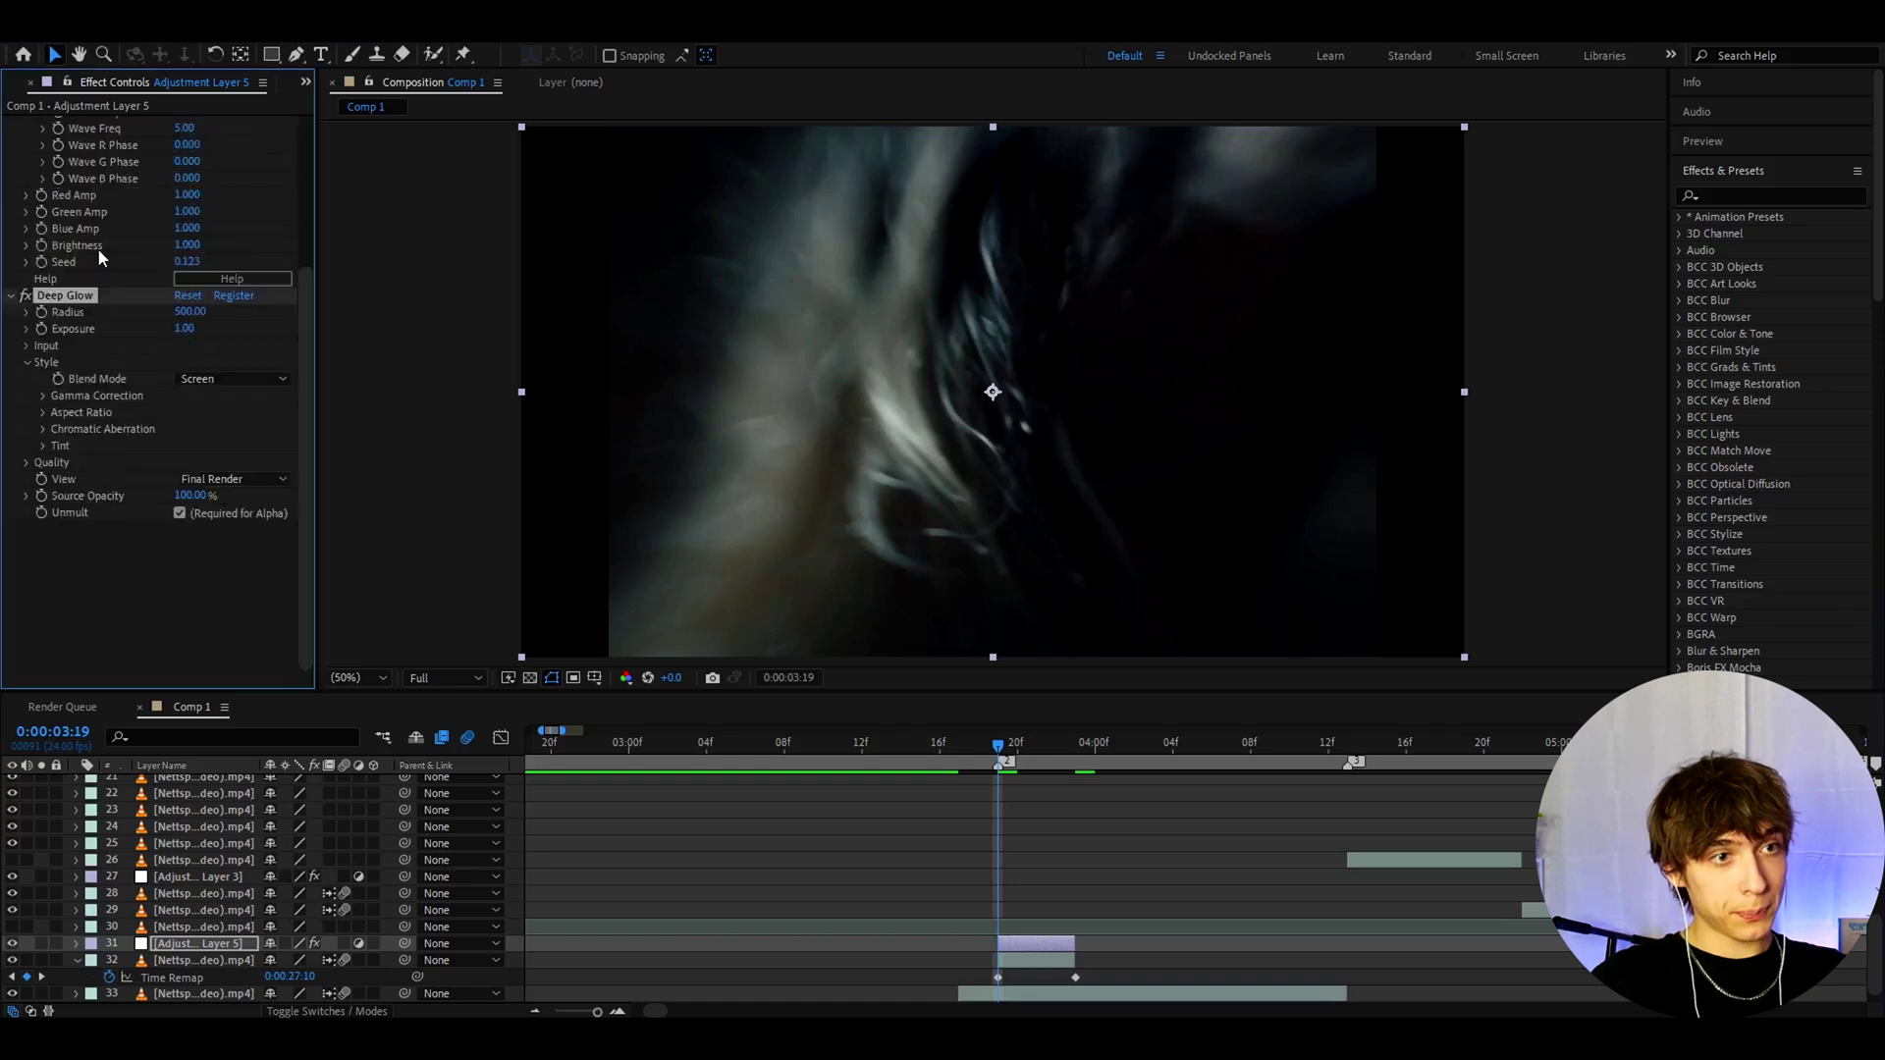
{"action": "left_click", "coordinate": [67, 193]}
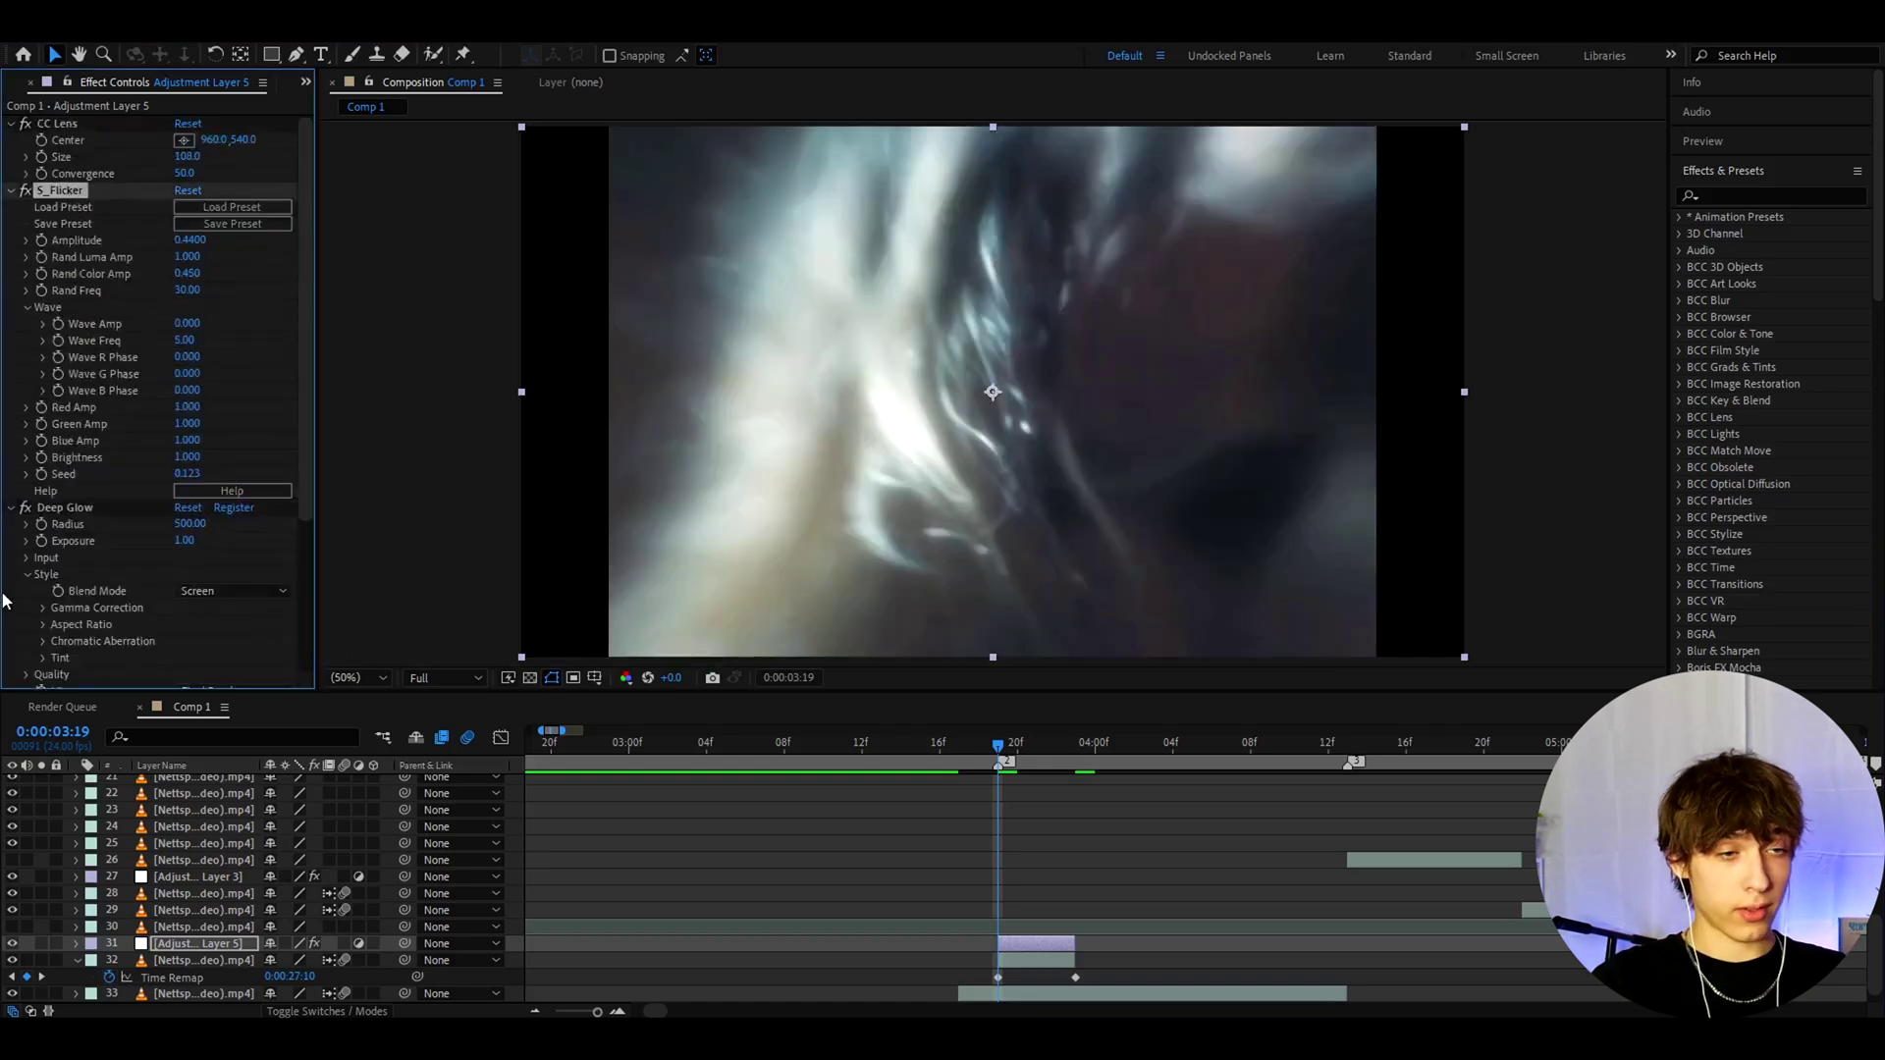
{"action": "left_click", "coordinate": [85, 510]}
{"action": "scroll", "coordinate": [93, 496], "scroll_direction": "down", "scroll_amount": 3}
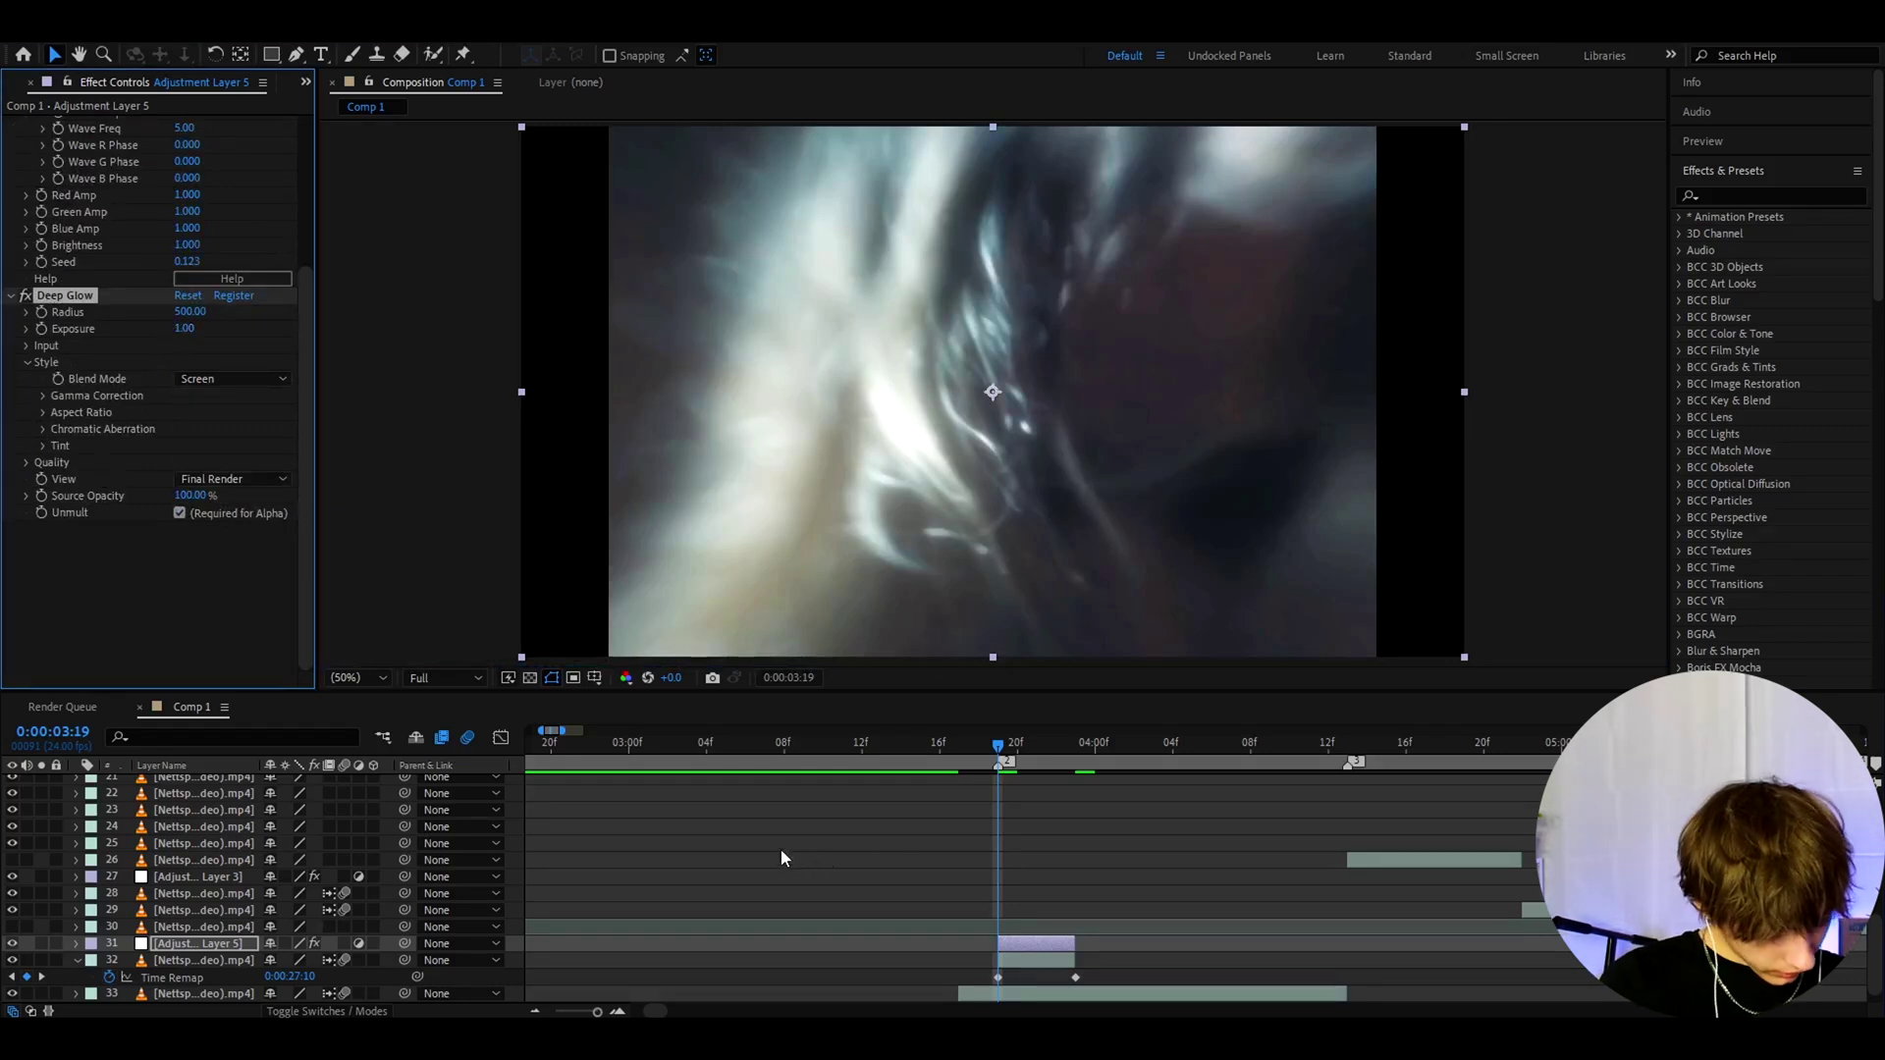
- Apply 4-Color Gradient with Color 1 cyan 00E4FF, Color 2 cyan, Color 3 Color 4's blue
{"action": "key", "text": "ctrl+space"}
{"action": "type", "text": "4"}
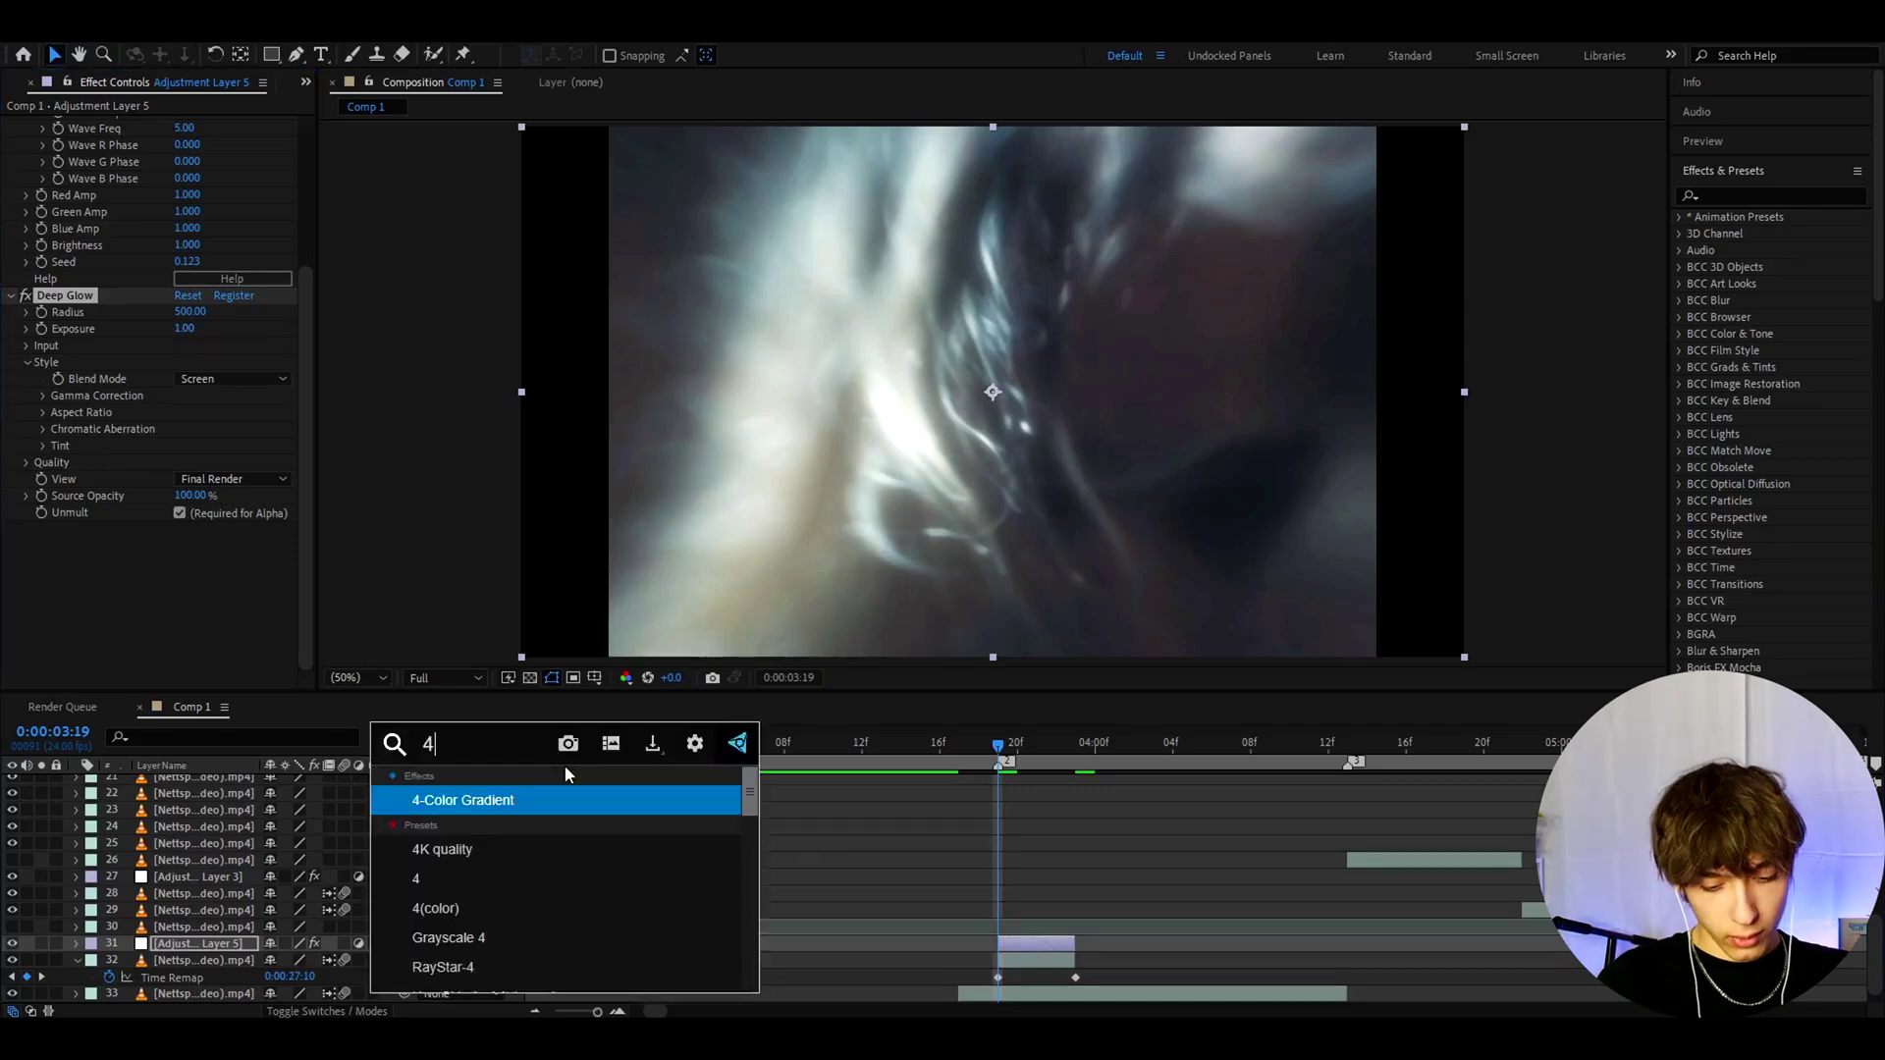
{"action": "type", "text": "-col"}
{"action": "key", "text": "Return"}
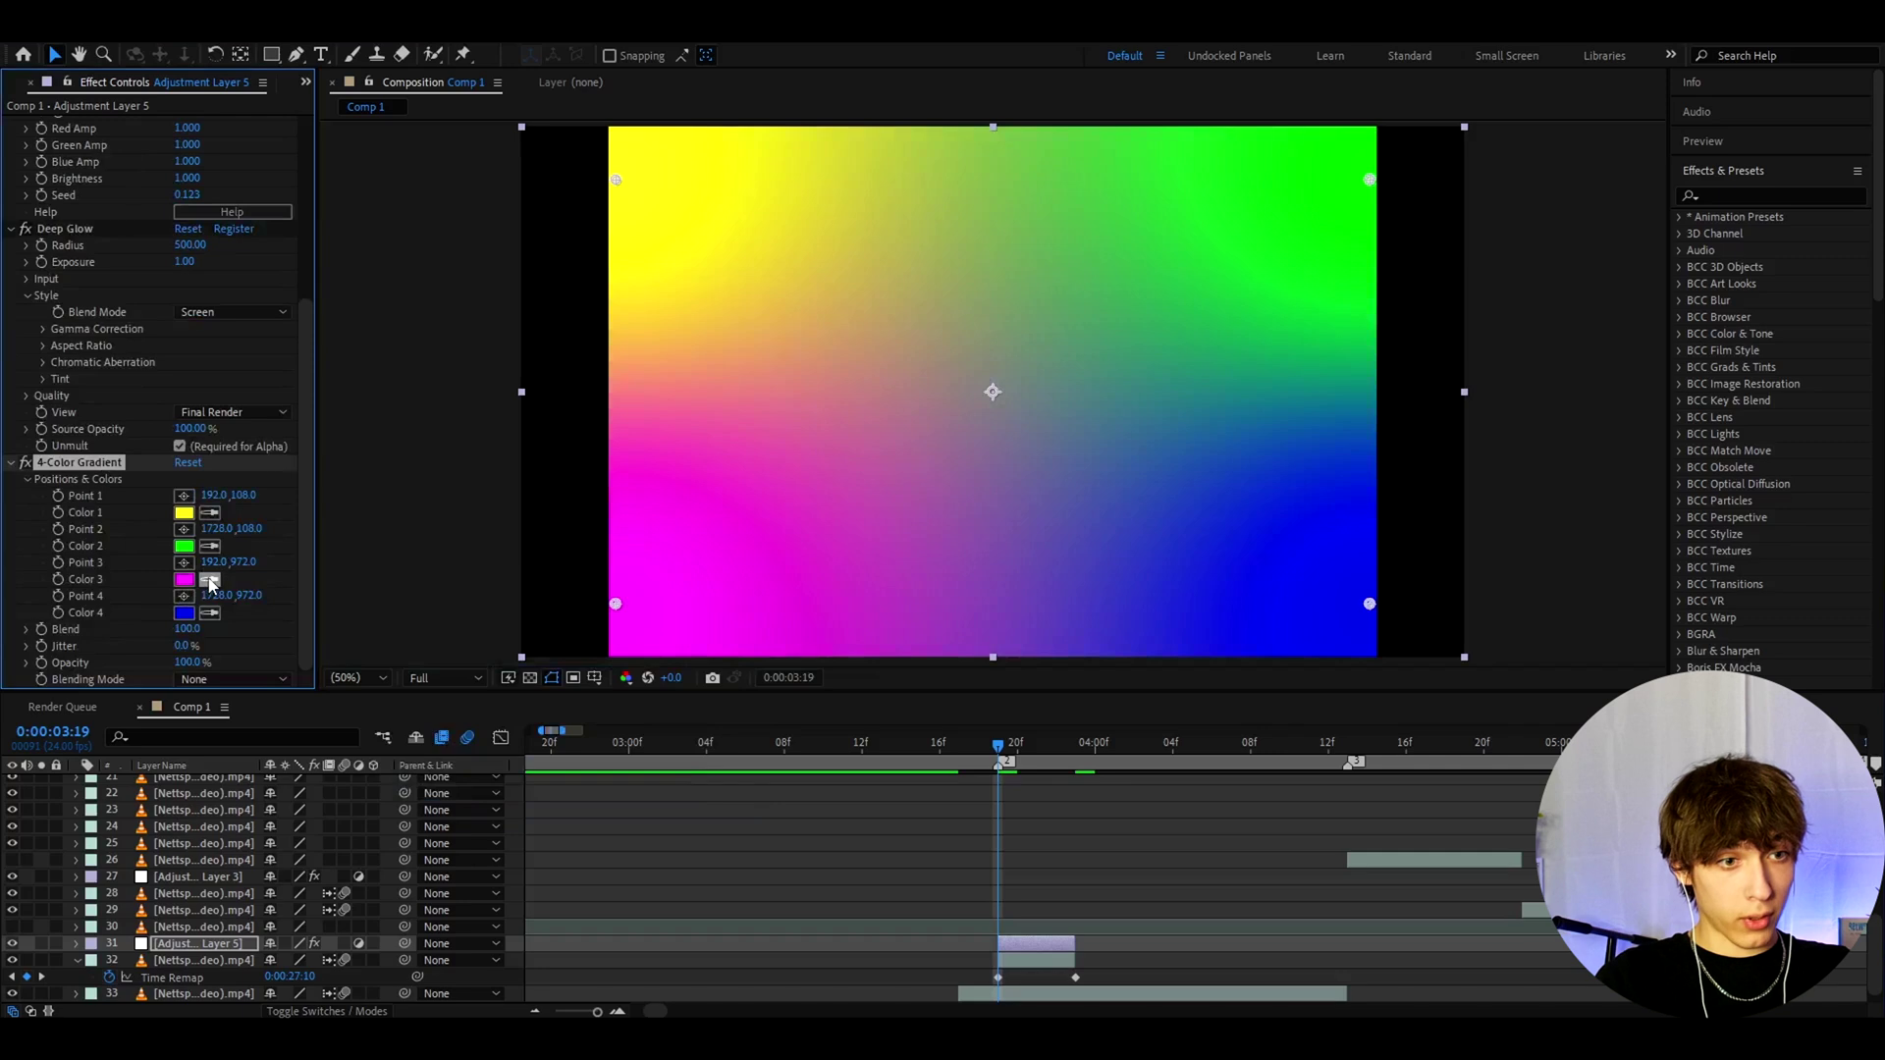
{"action": "left_click", "coordinate": [183, 513]}
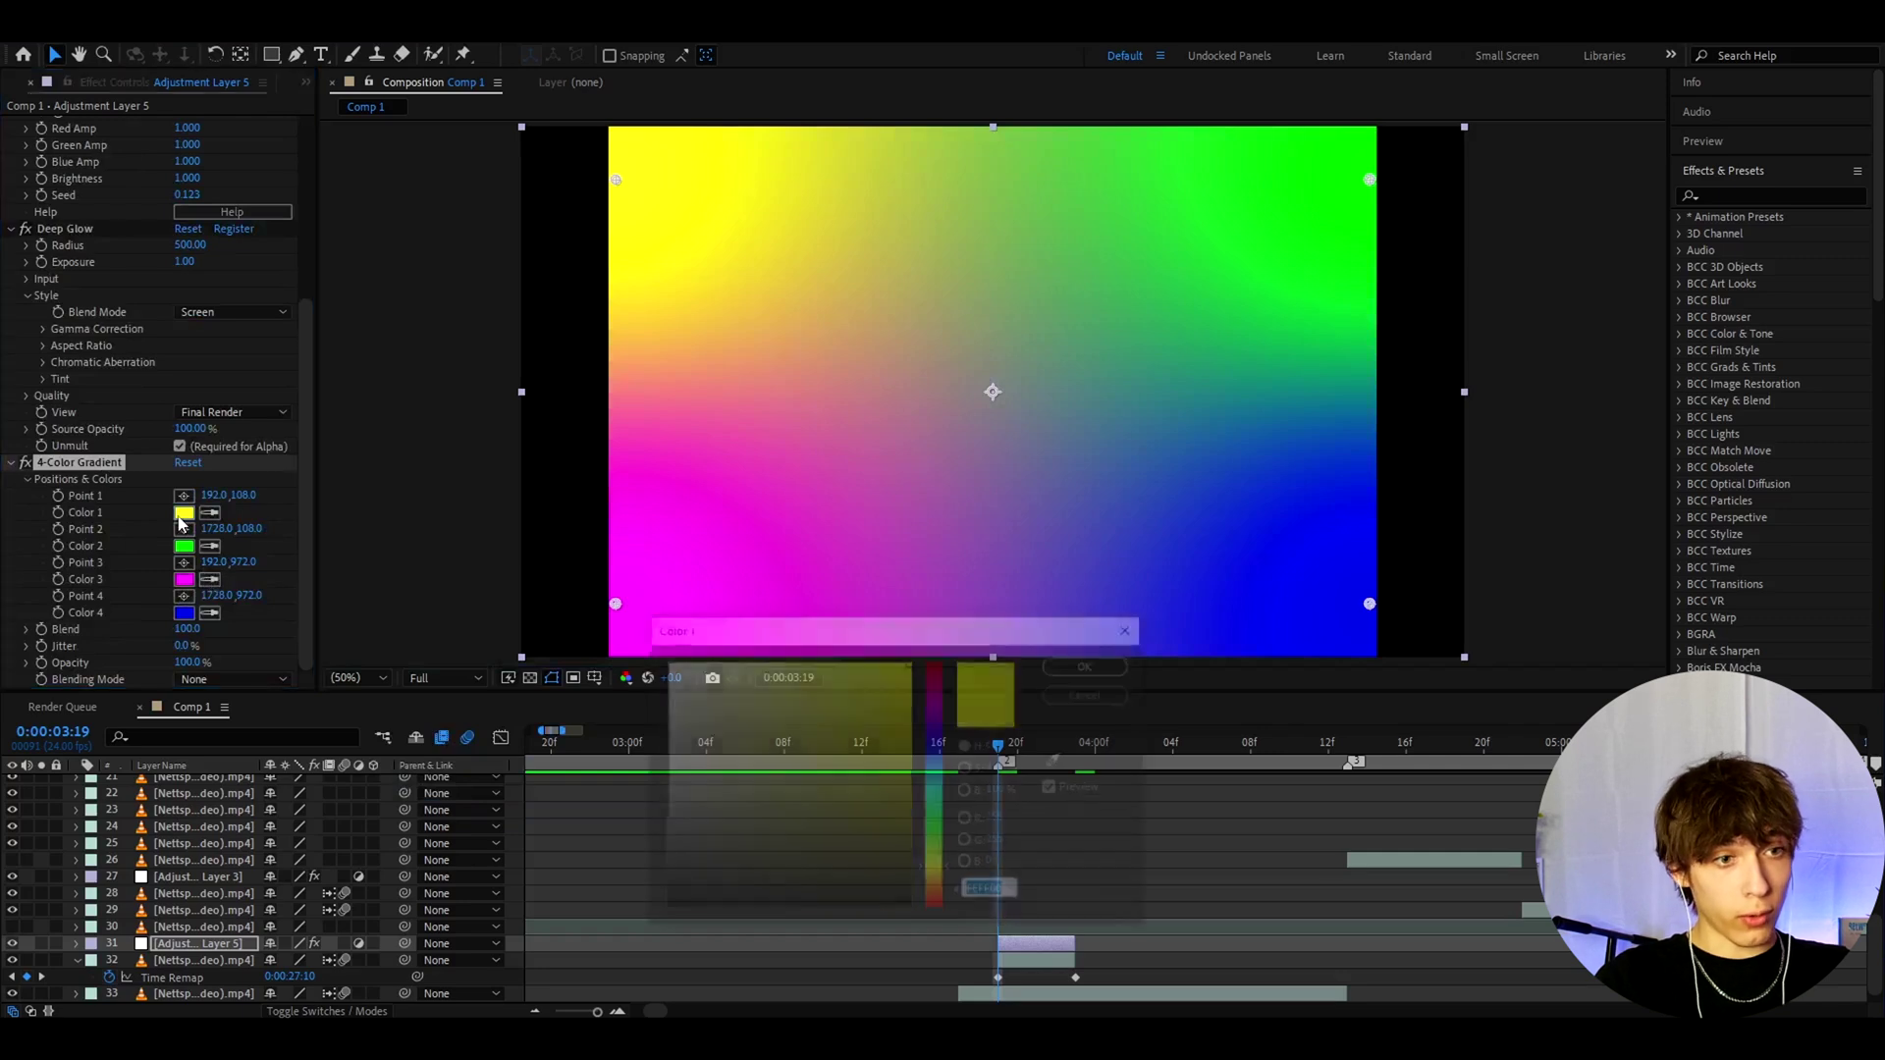
{"action": "left_click", "coordinate": [935, 784]}
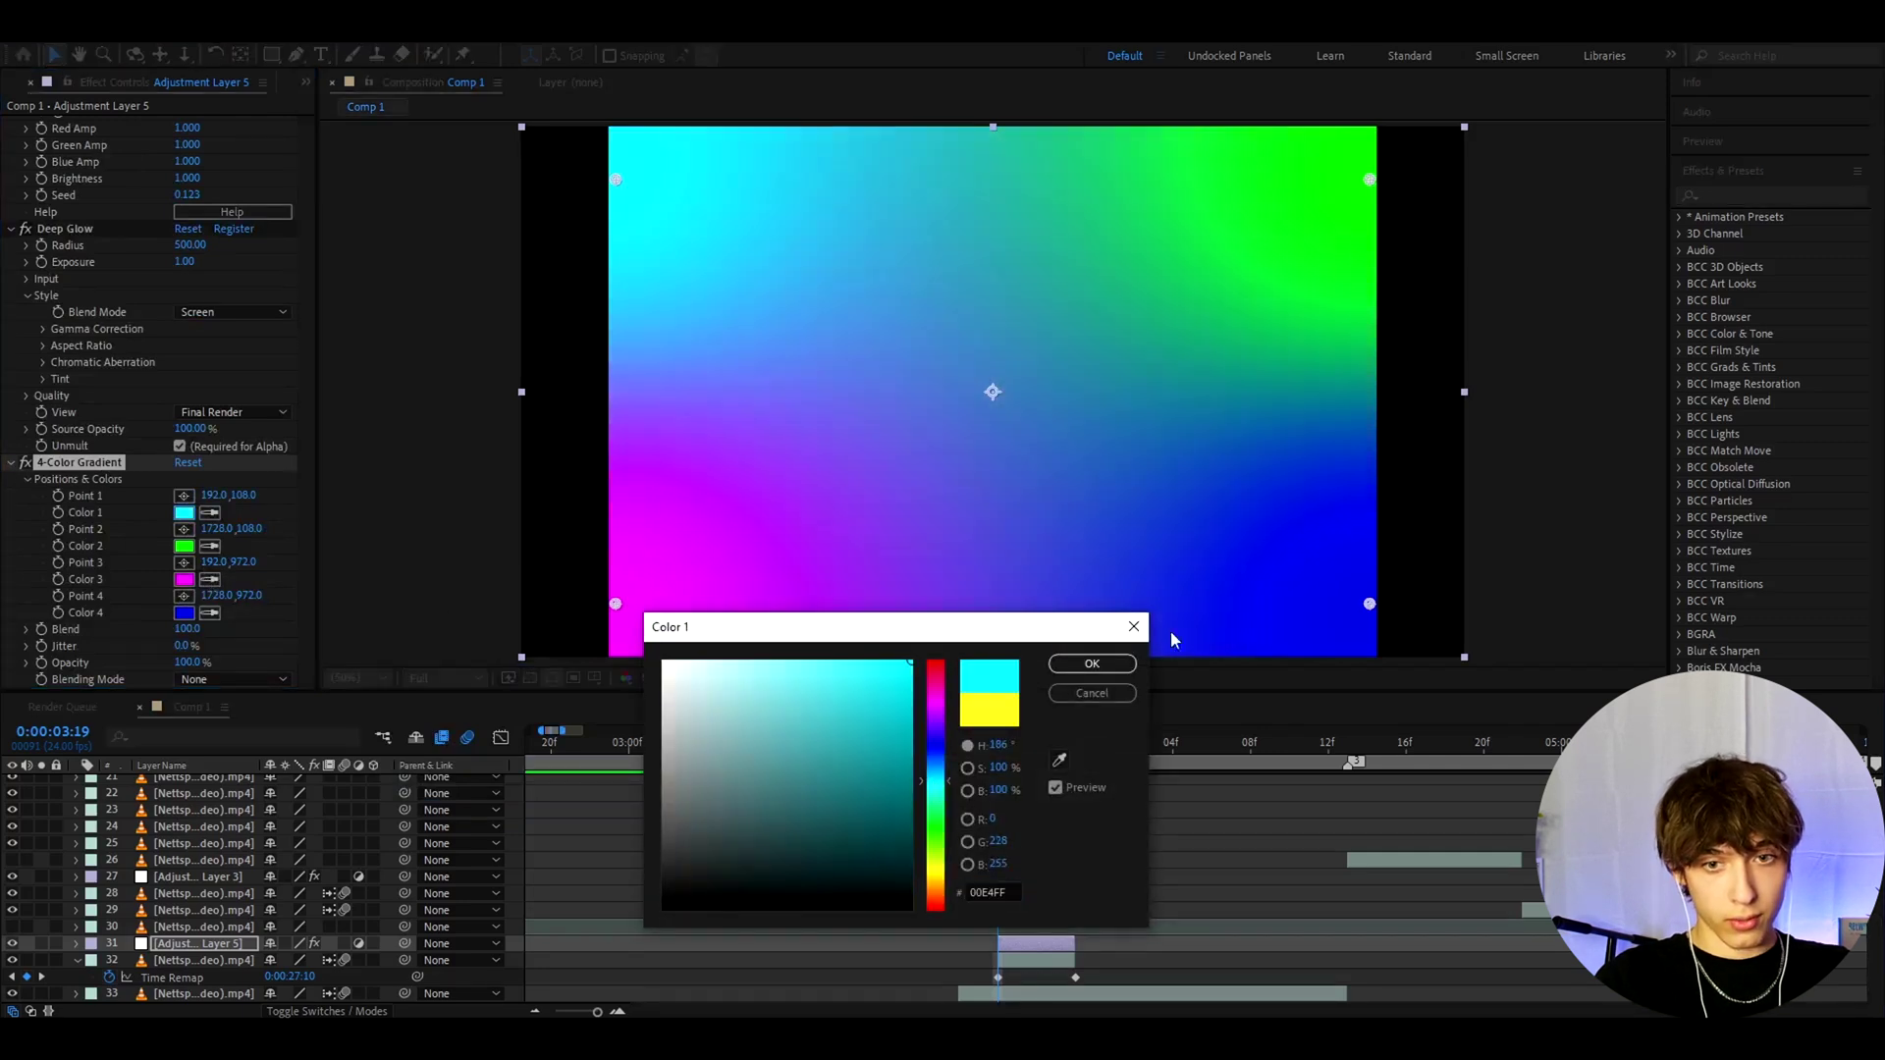
{"action": "left_click", "coordinate": [1089, 665]}
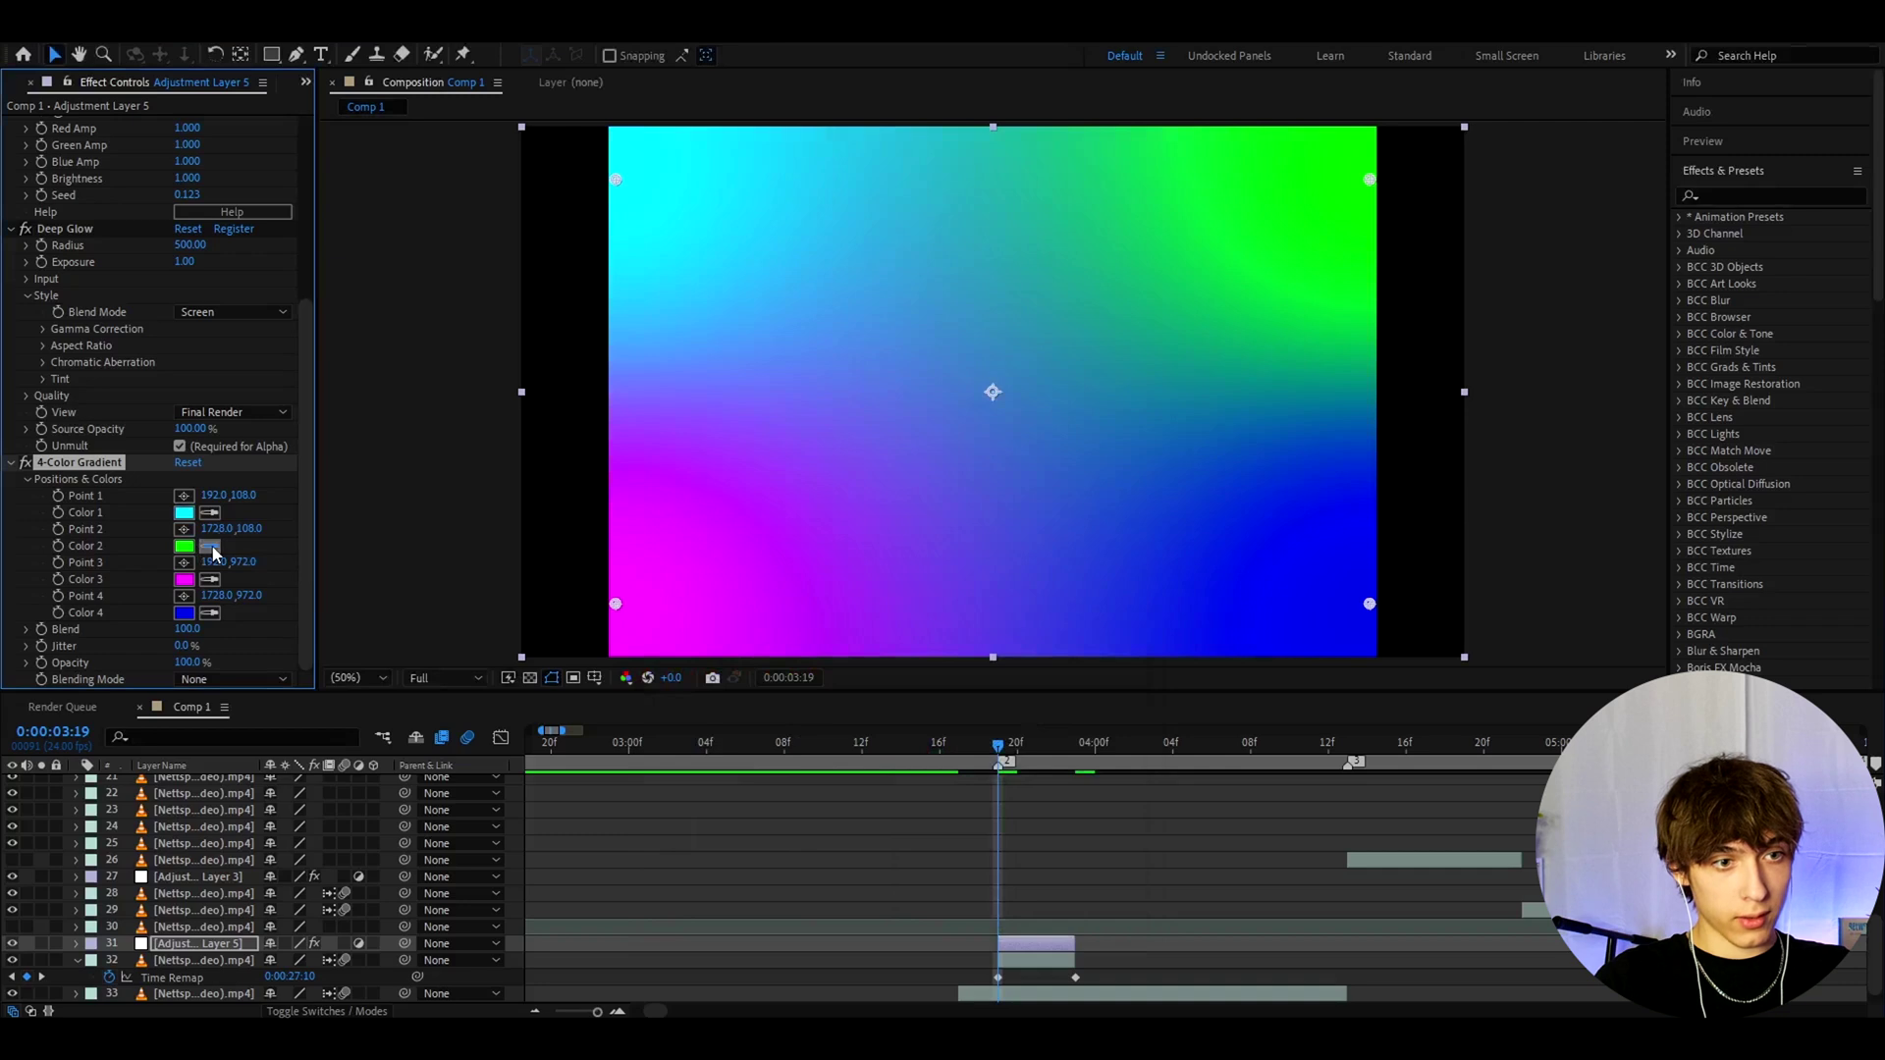
{"action": "left_click", "coordinate": [209, 546]}
{"action": "left_click", "coordinate": [184, 513]}
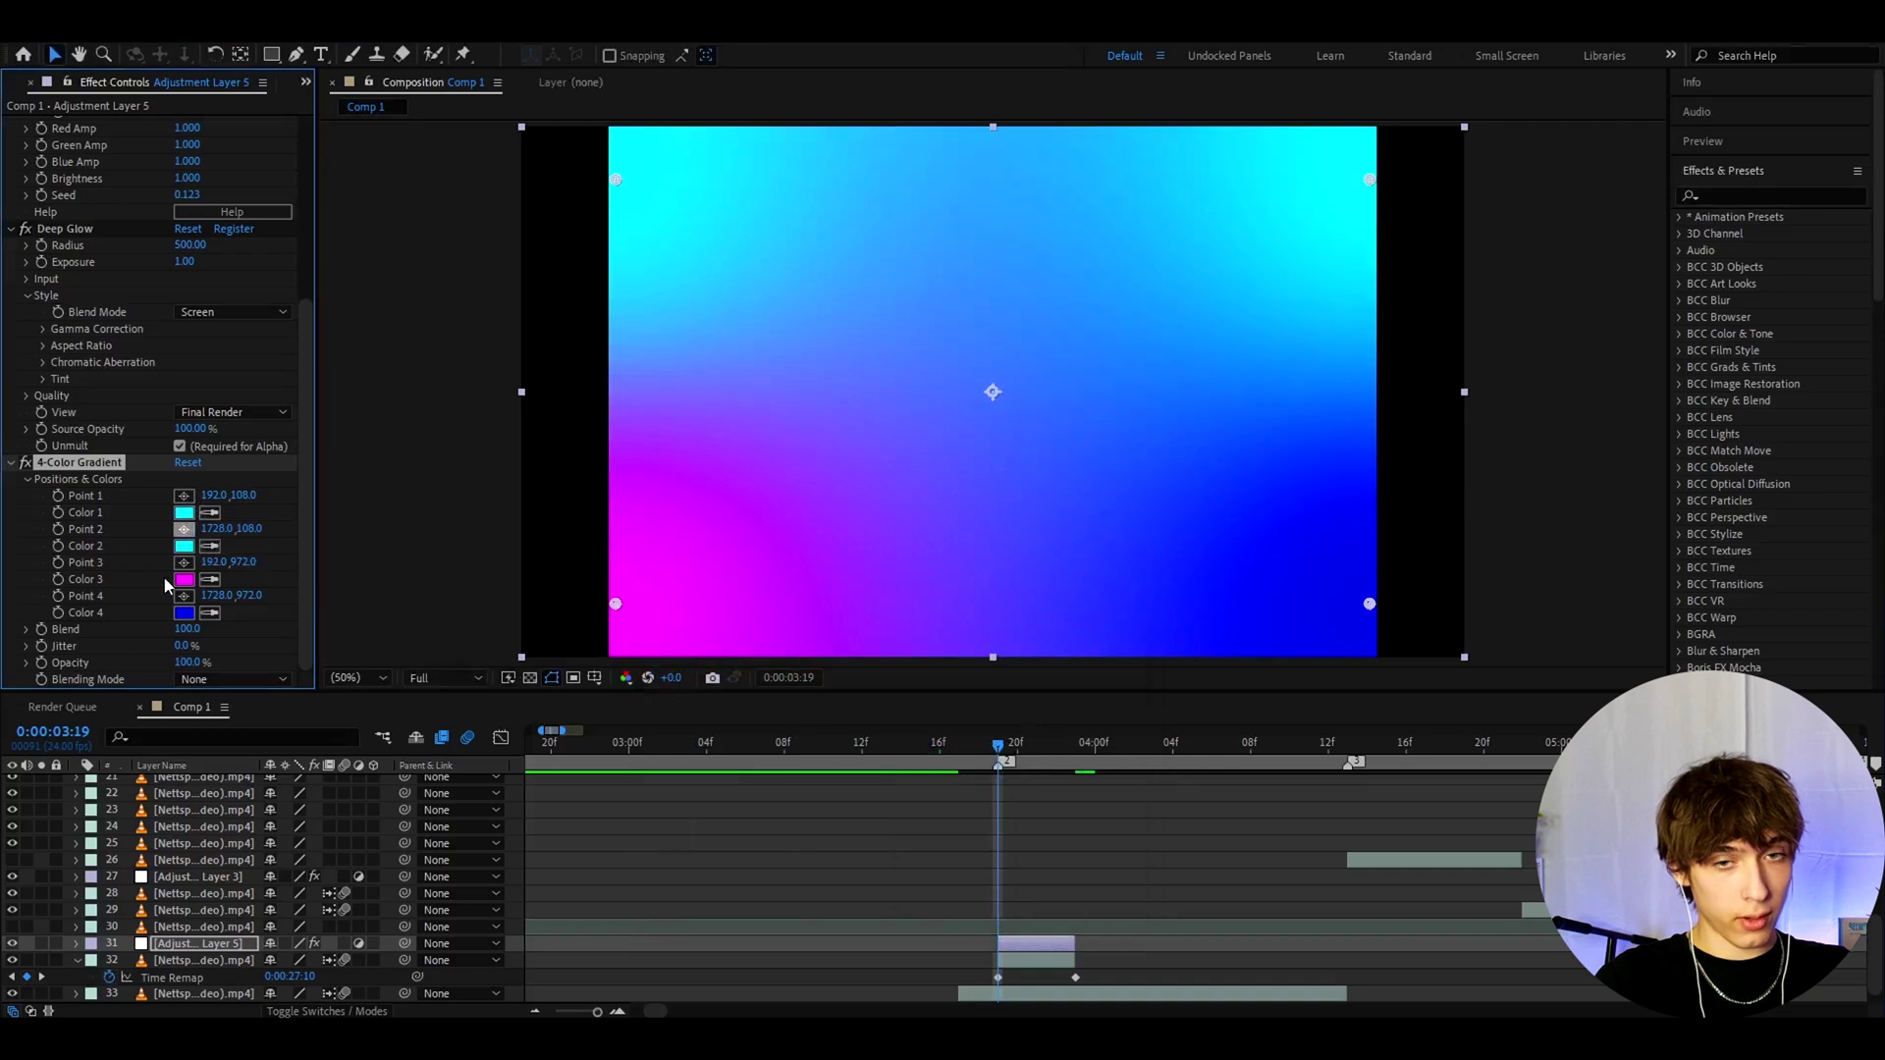
{"action": "left_click", "coordinate": [209, 580]}
{"action": "left_click", "coordinate": [184, 613]}
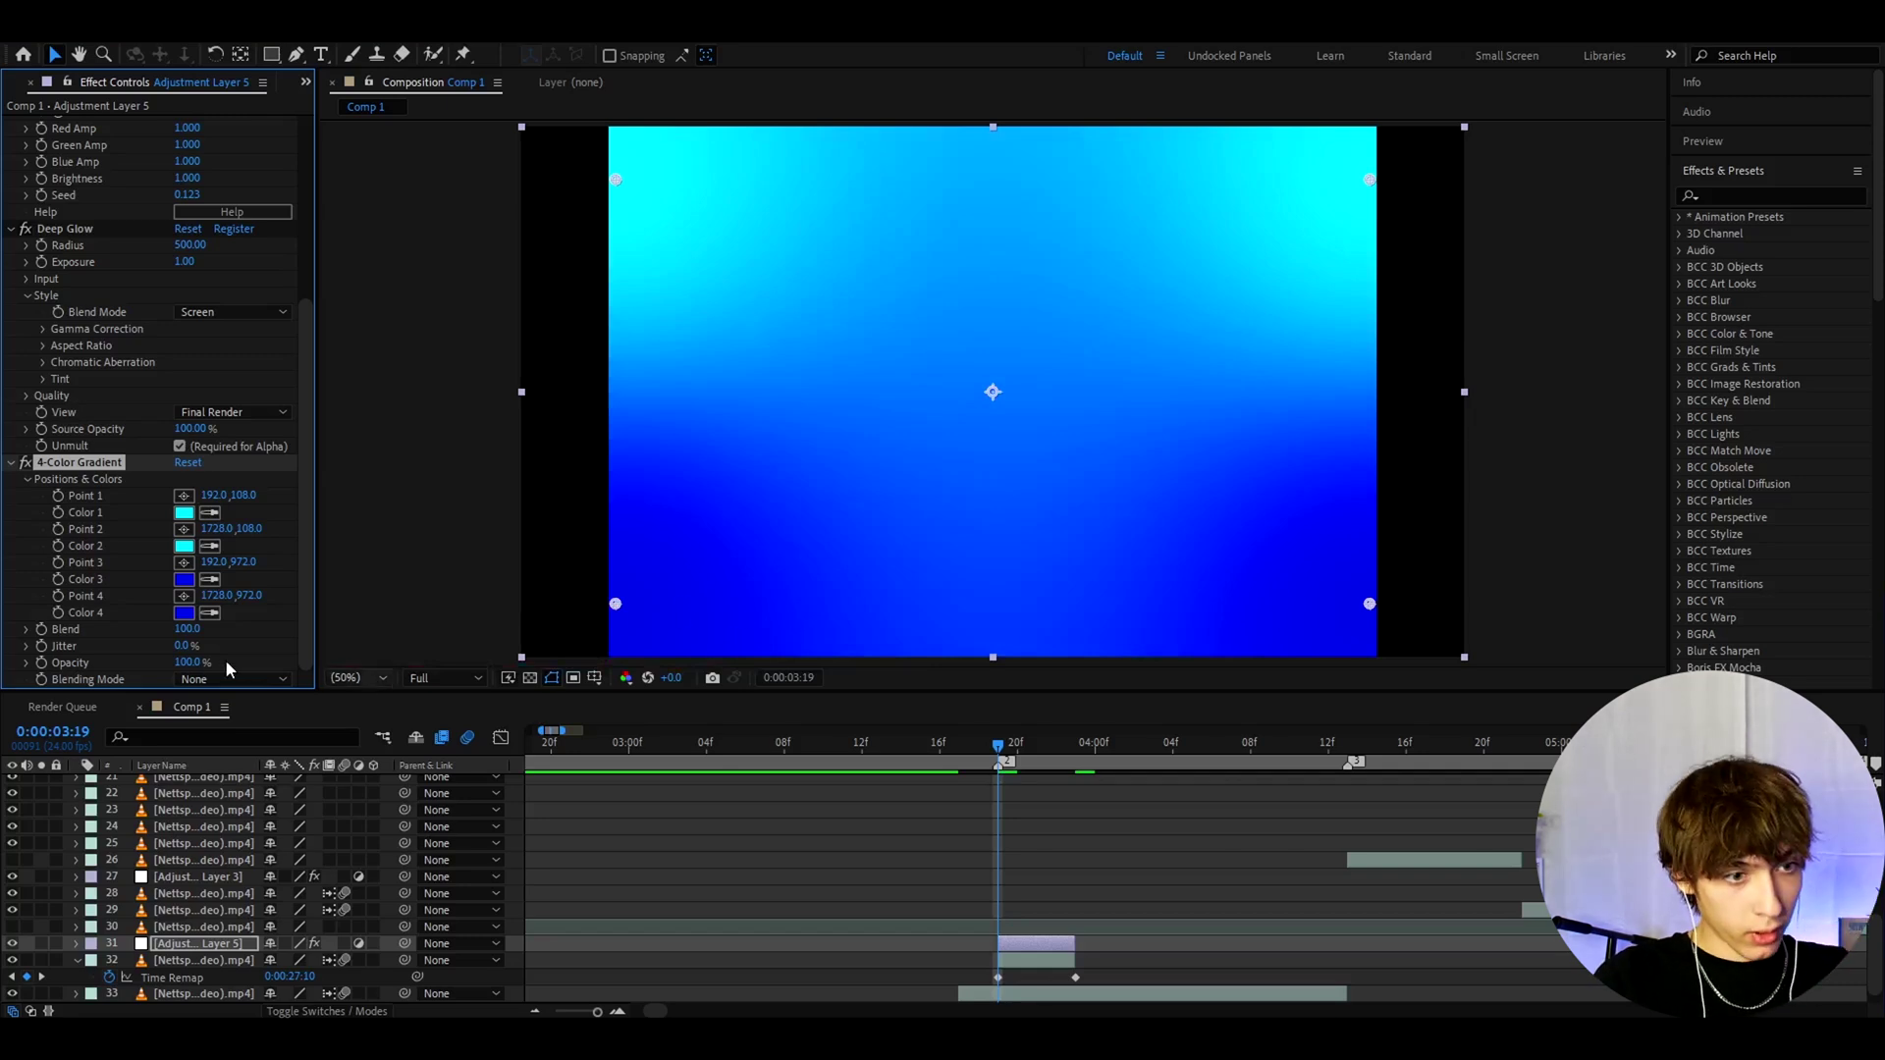
- Set the gradient to Color blending mode with Blend 20 and Opacity 40%
{"action": "left_click", "coordinate": [196, 678]}
{"action": "left_click", "coordinate": [197, 641]}
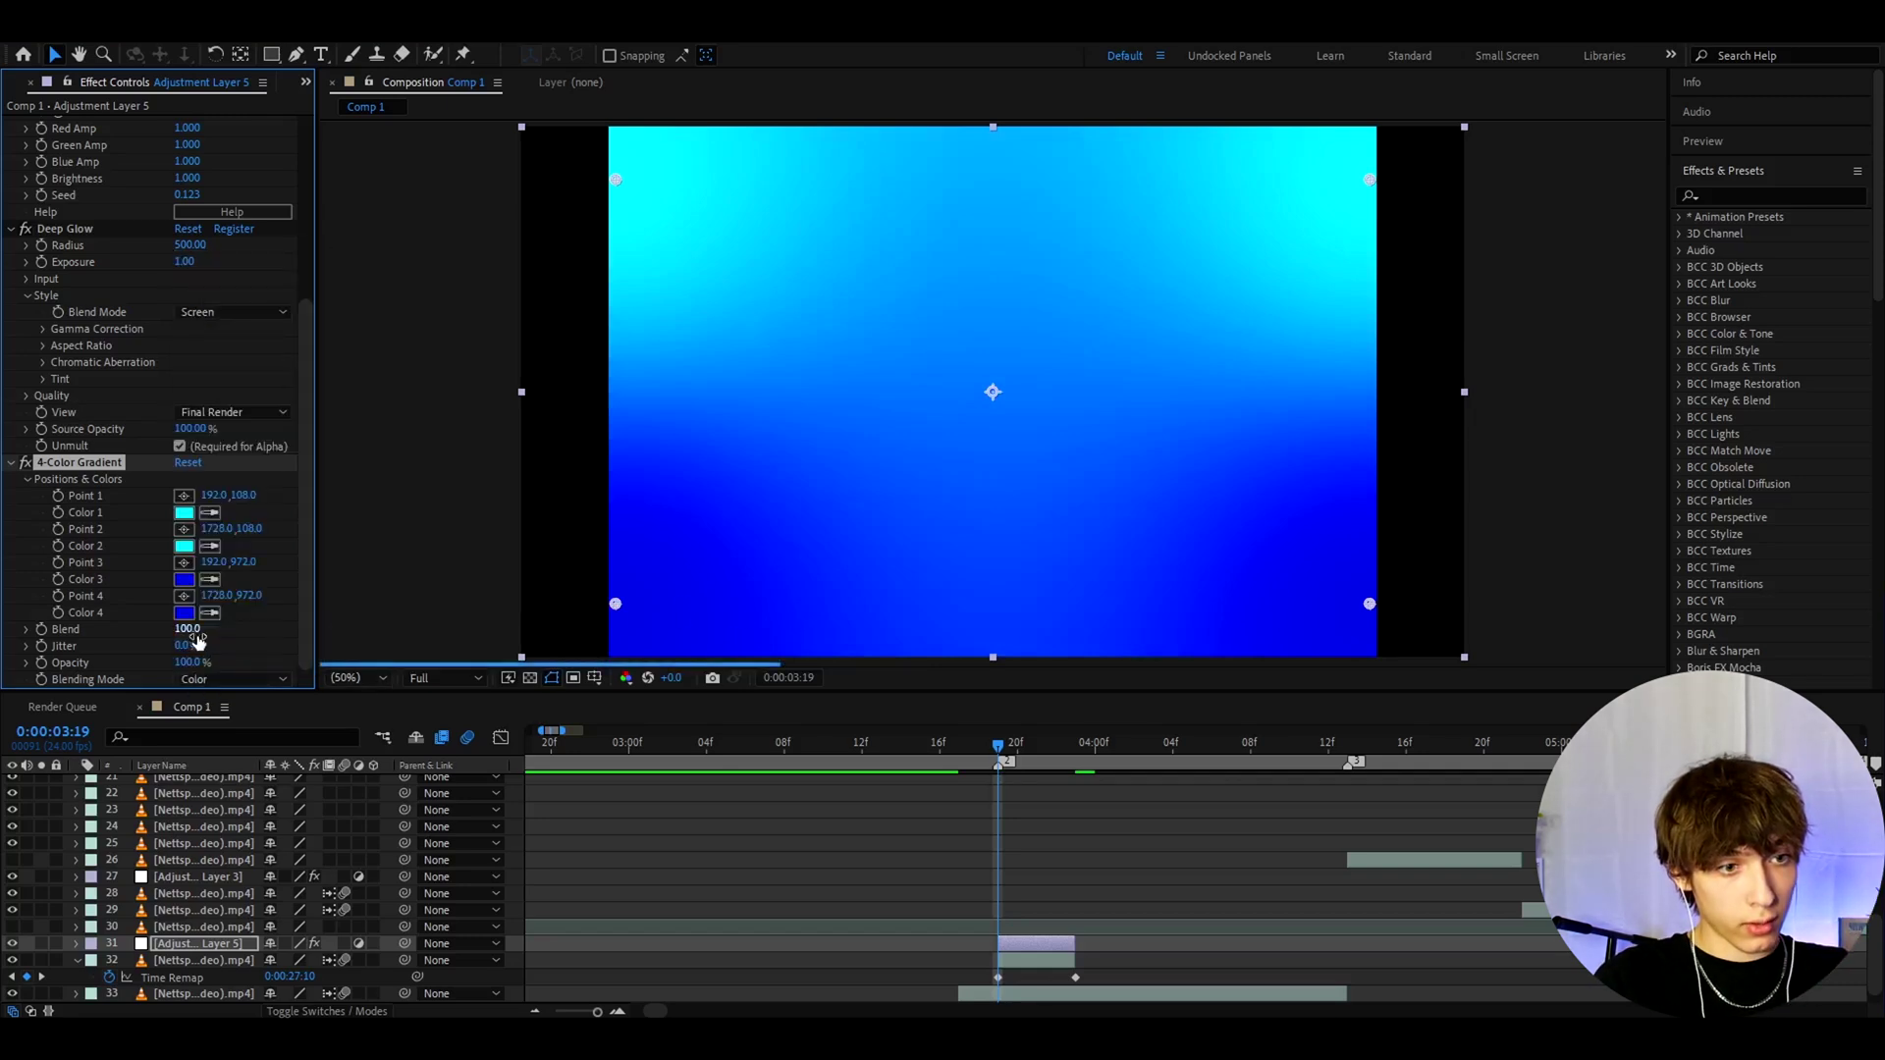
{"action": "left_click", "coordinate": [191, 630]}
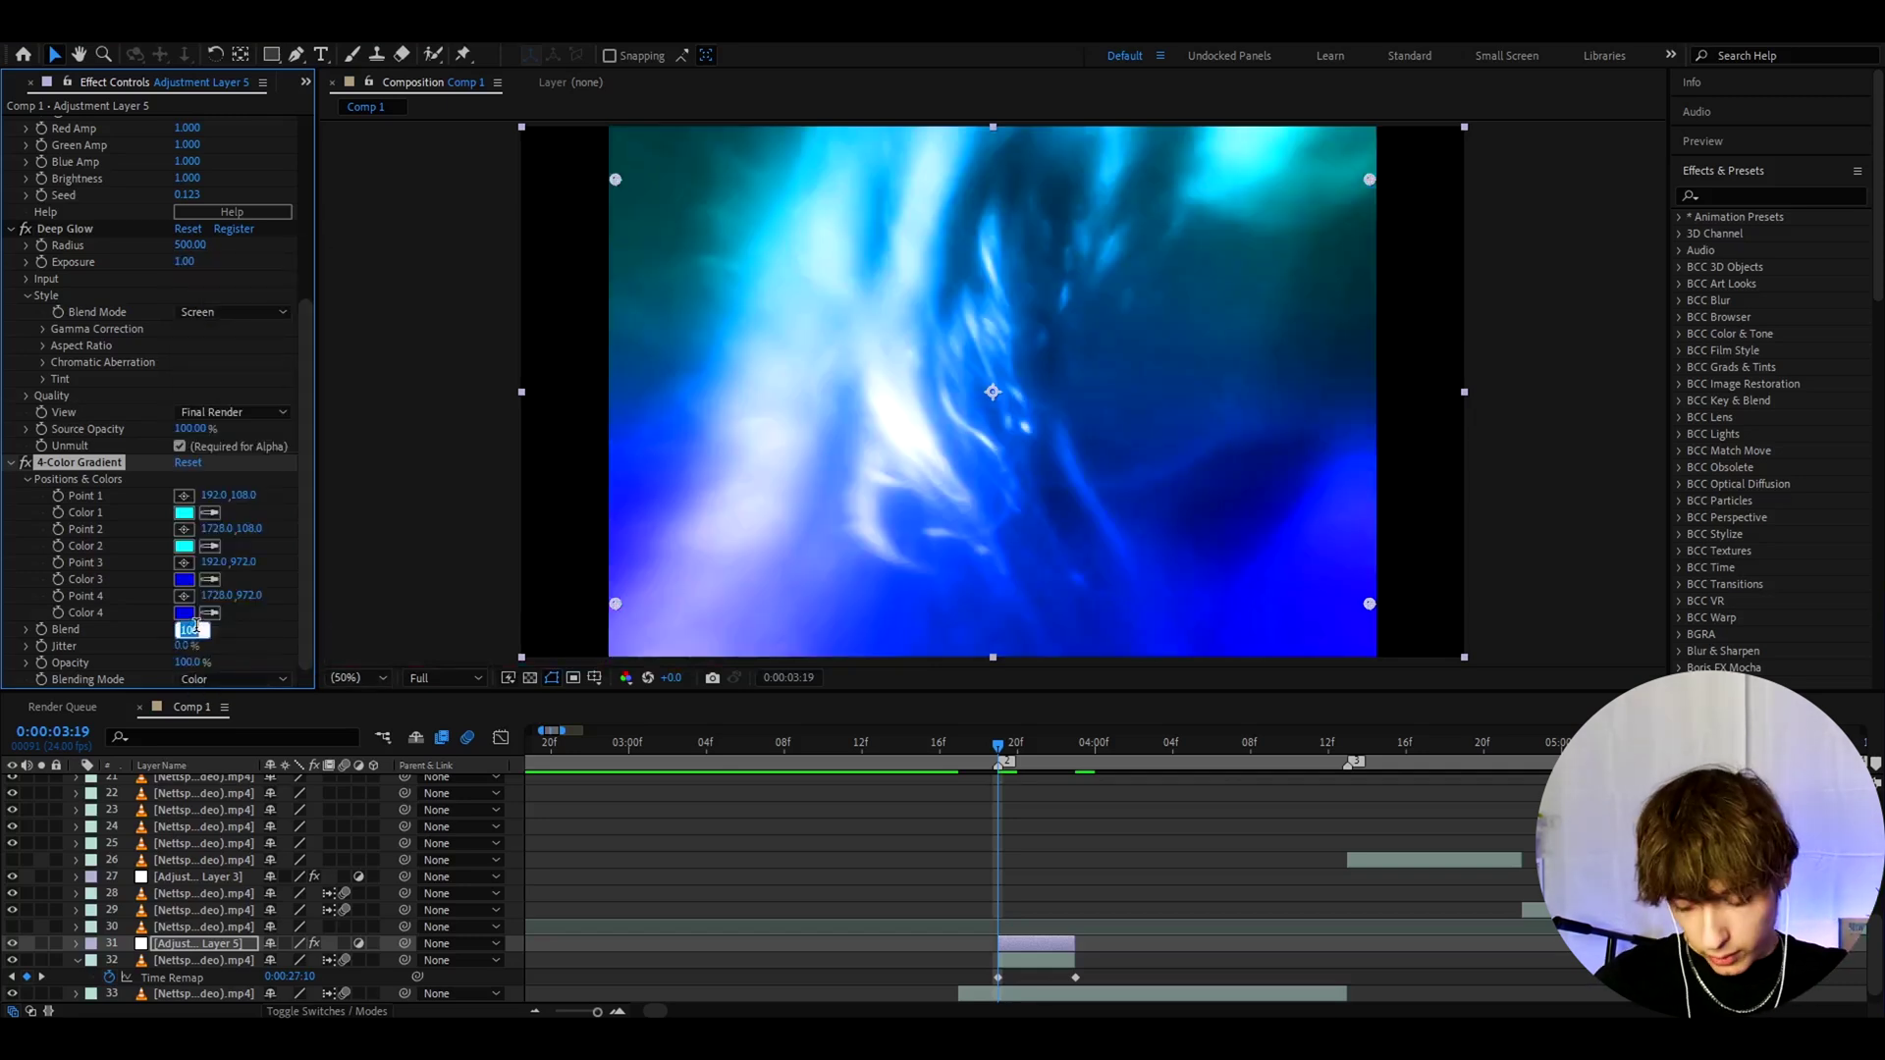
{"action": "type", "text": "20"}
{"action": "key", "text": "Return"}
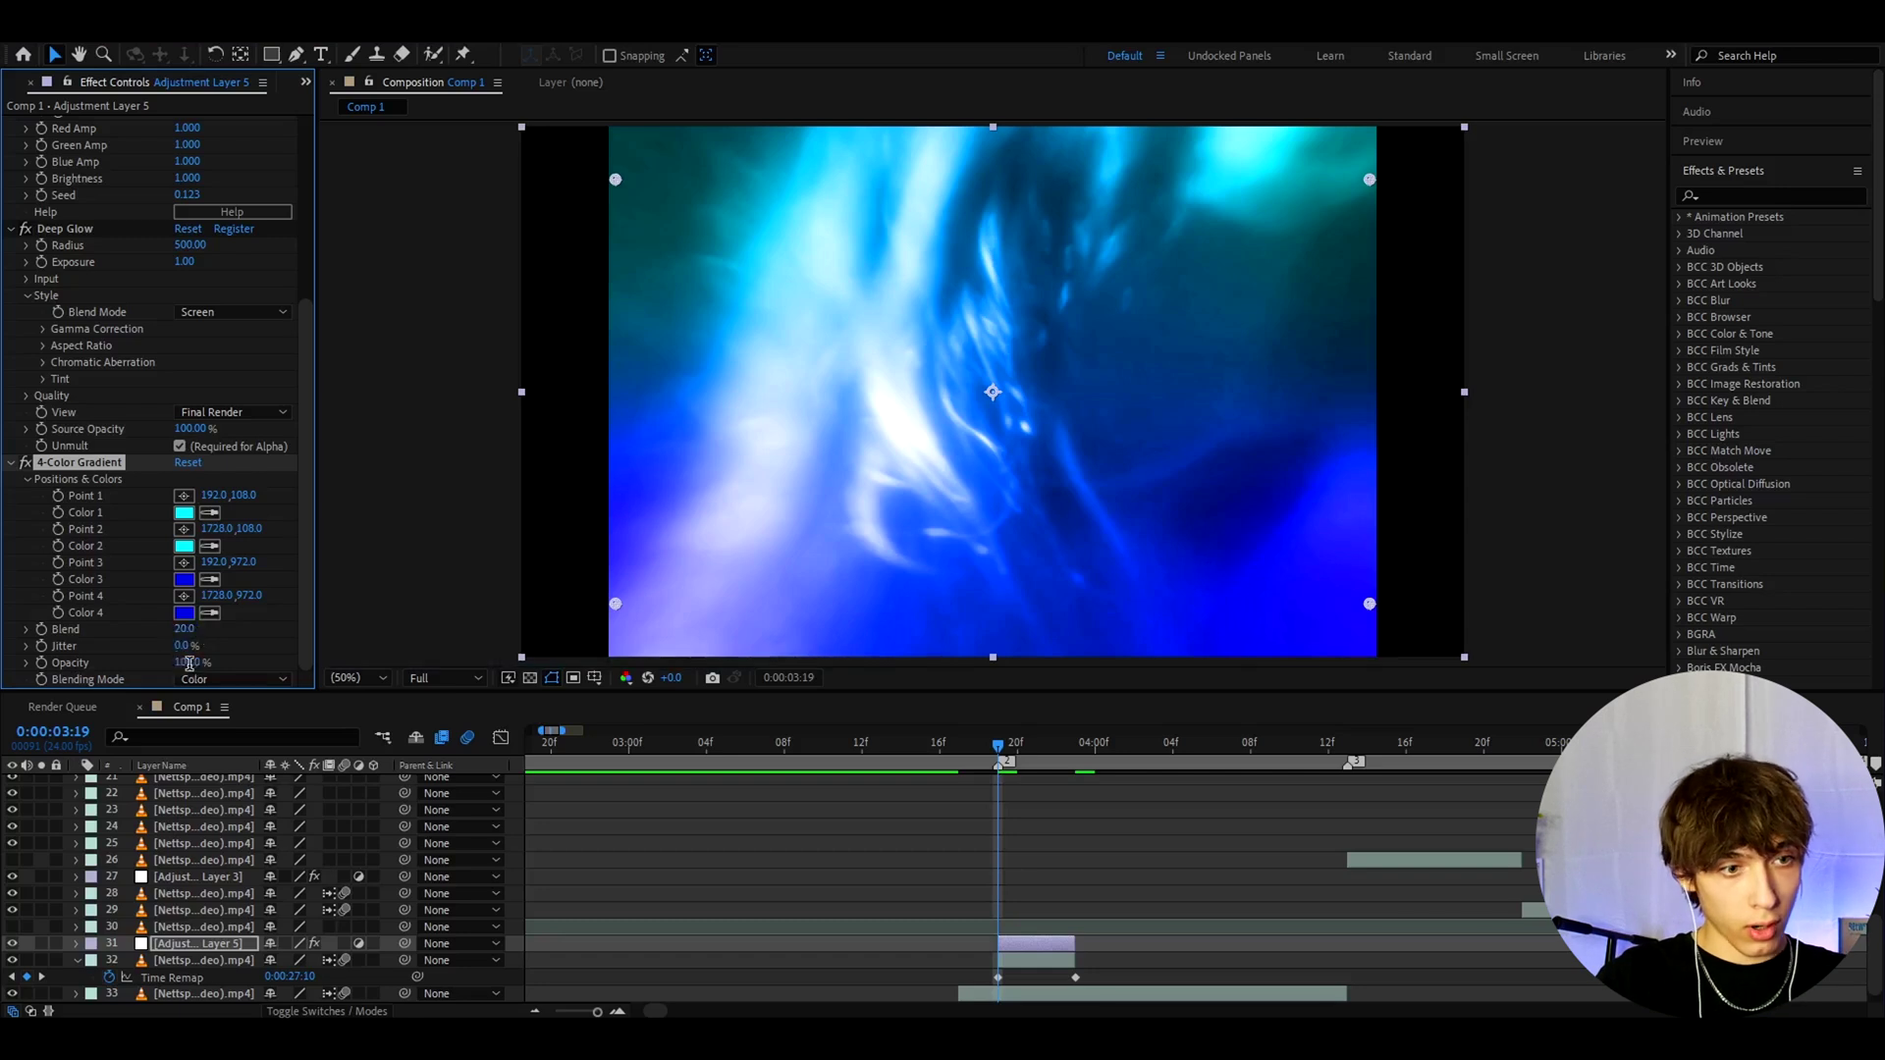
{"action": "left_click", "coordinate": [189, 664]}
{"action": "type", "text": "40"}
{"action": "key", "text": "Return"}
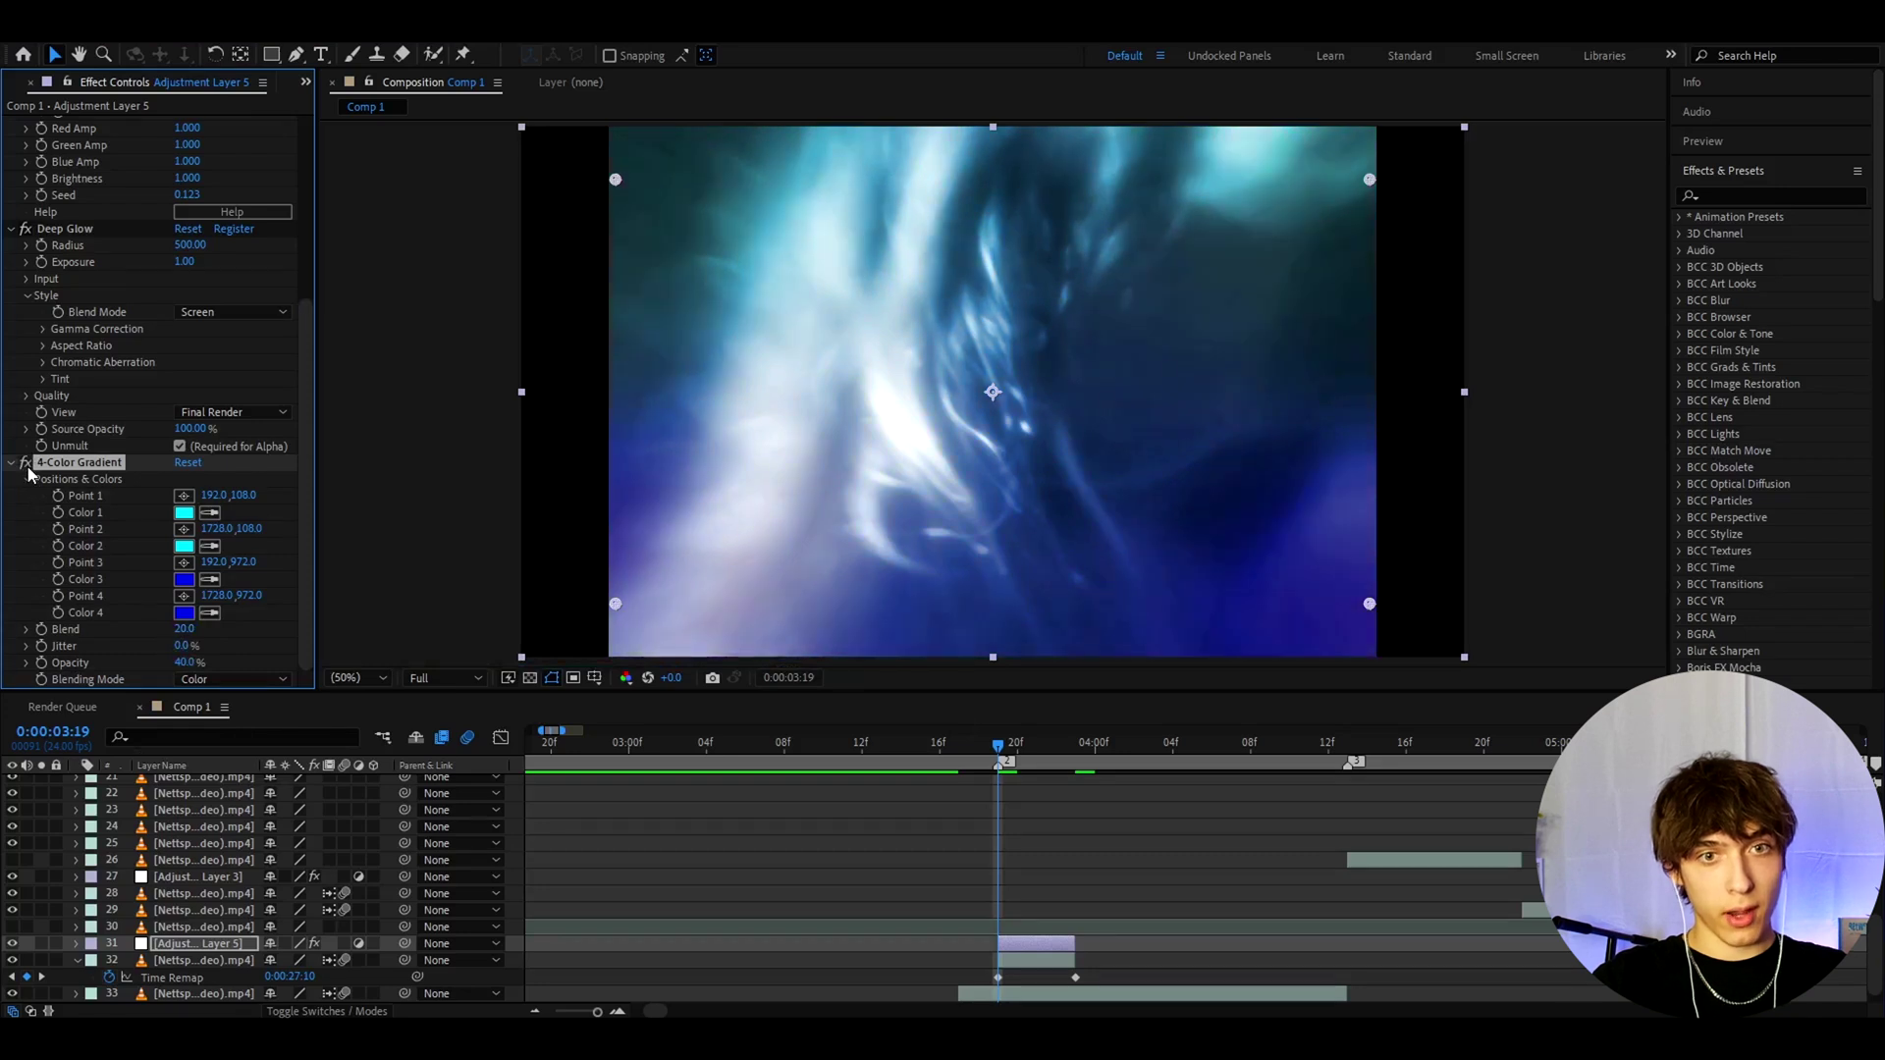
- Apply CC Vignette, then undo raising its Amount to 398 so it stays 100
{"action": "key", "text": "ctrl+space"}
{"action": "type", "text": "cc"}
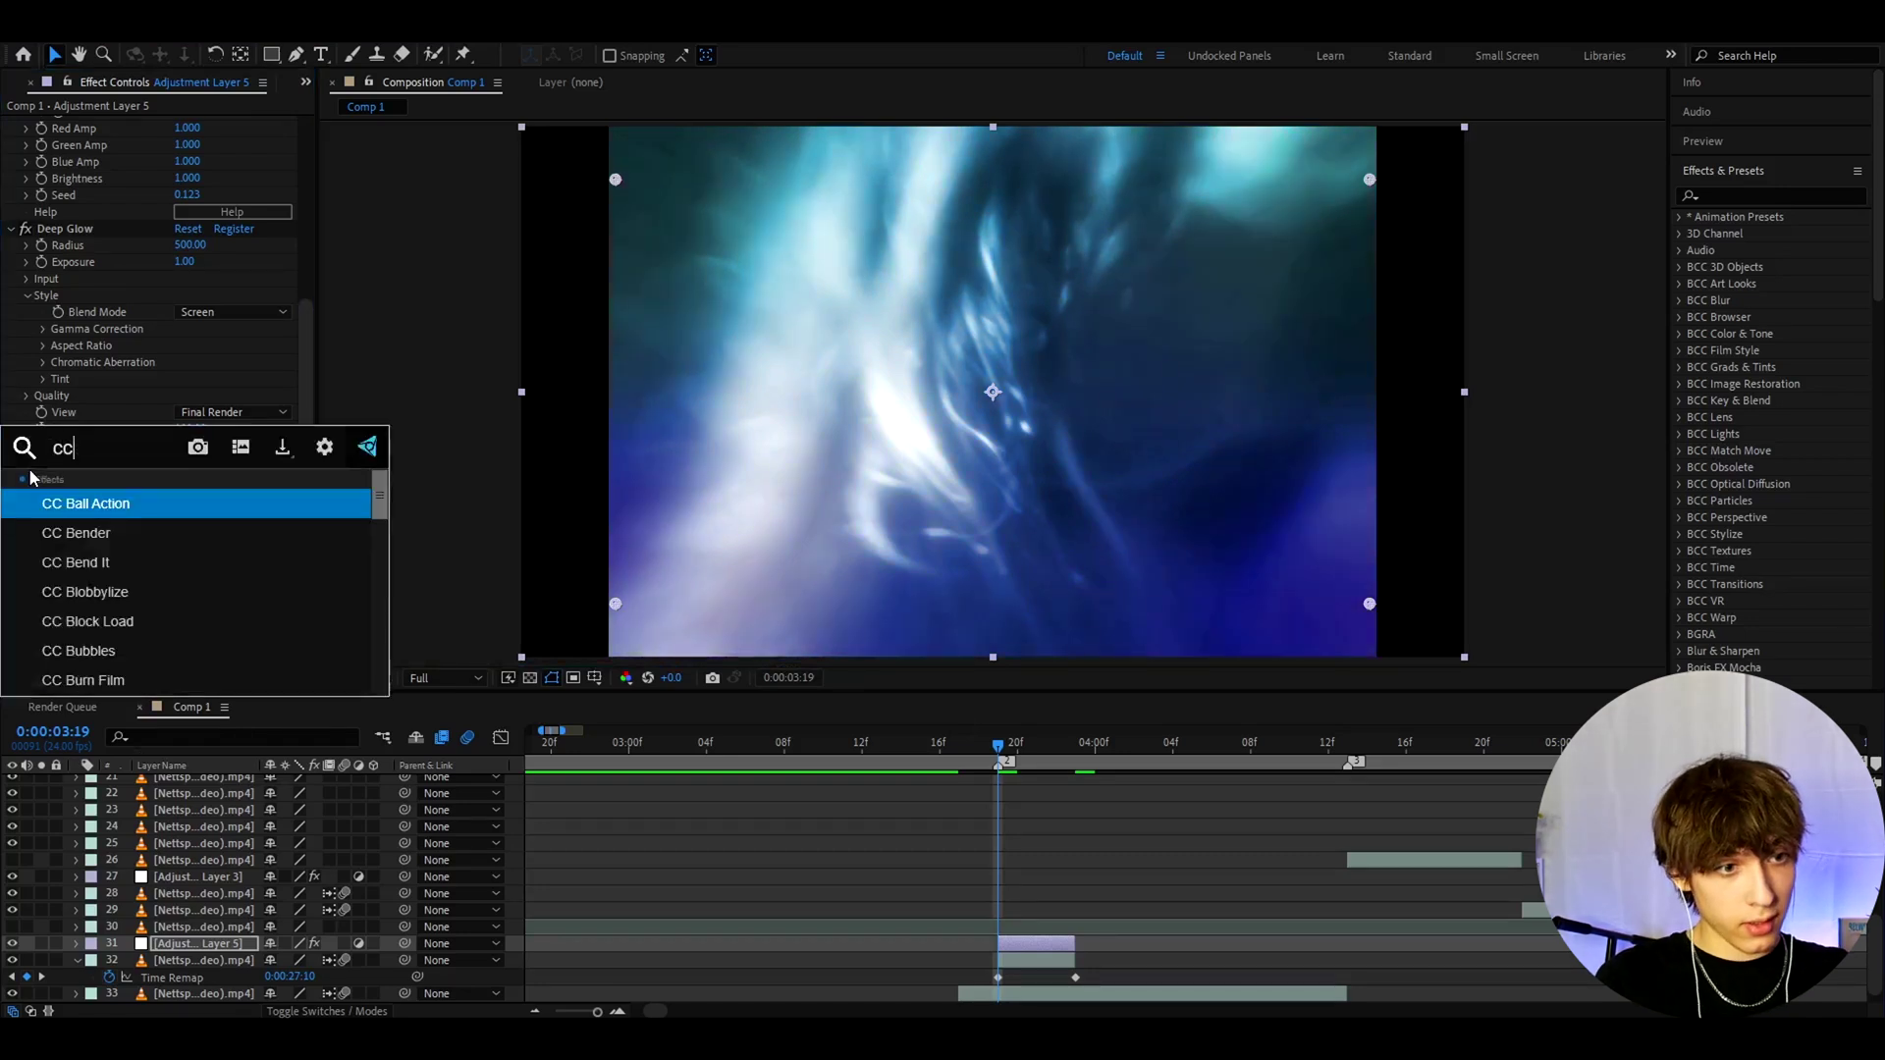
{"action": "type", "text": " vign"}
{"action": "key", "text": "Return"}
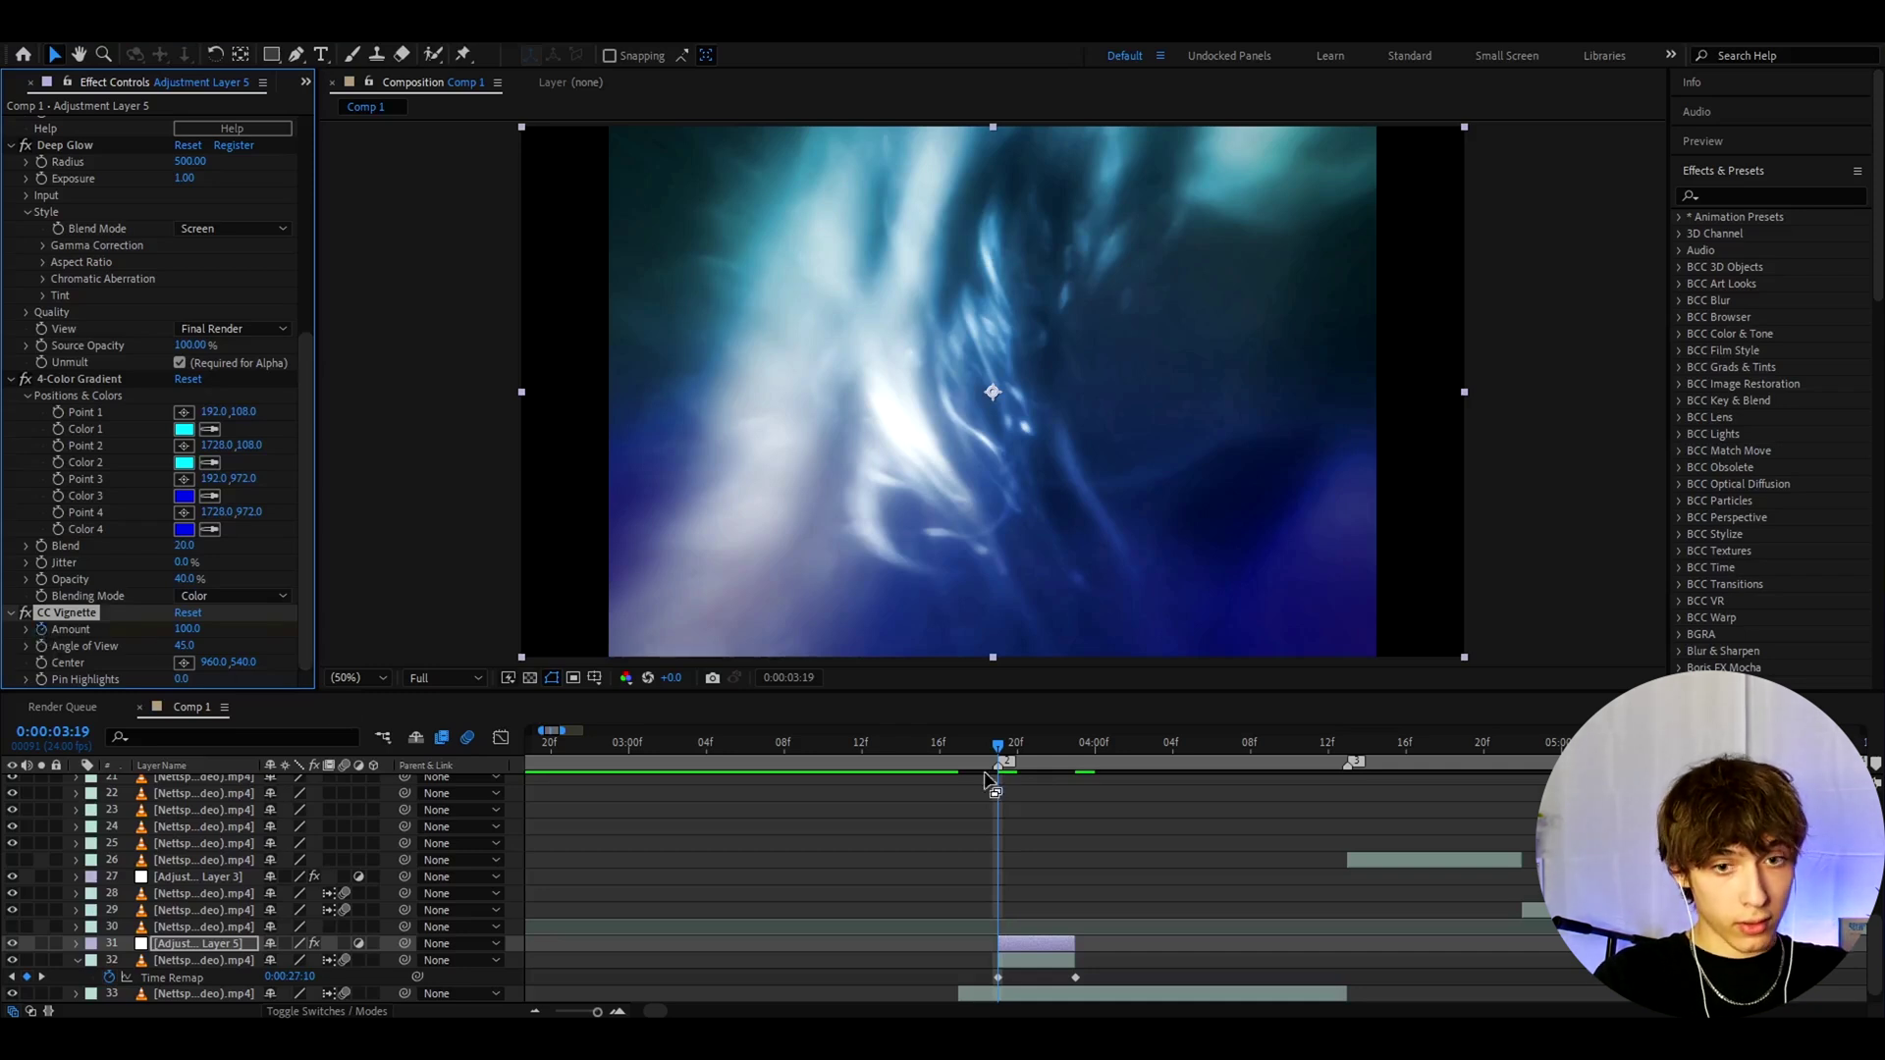
{"action": "key", "text": "space"}
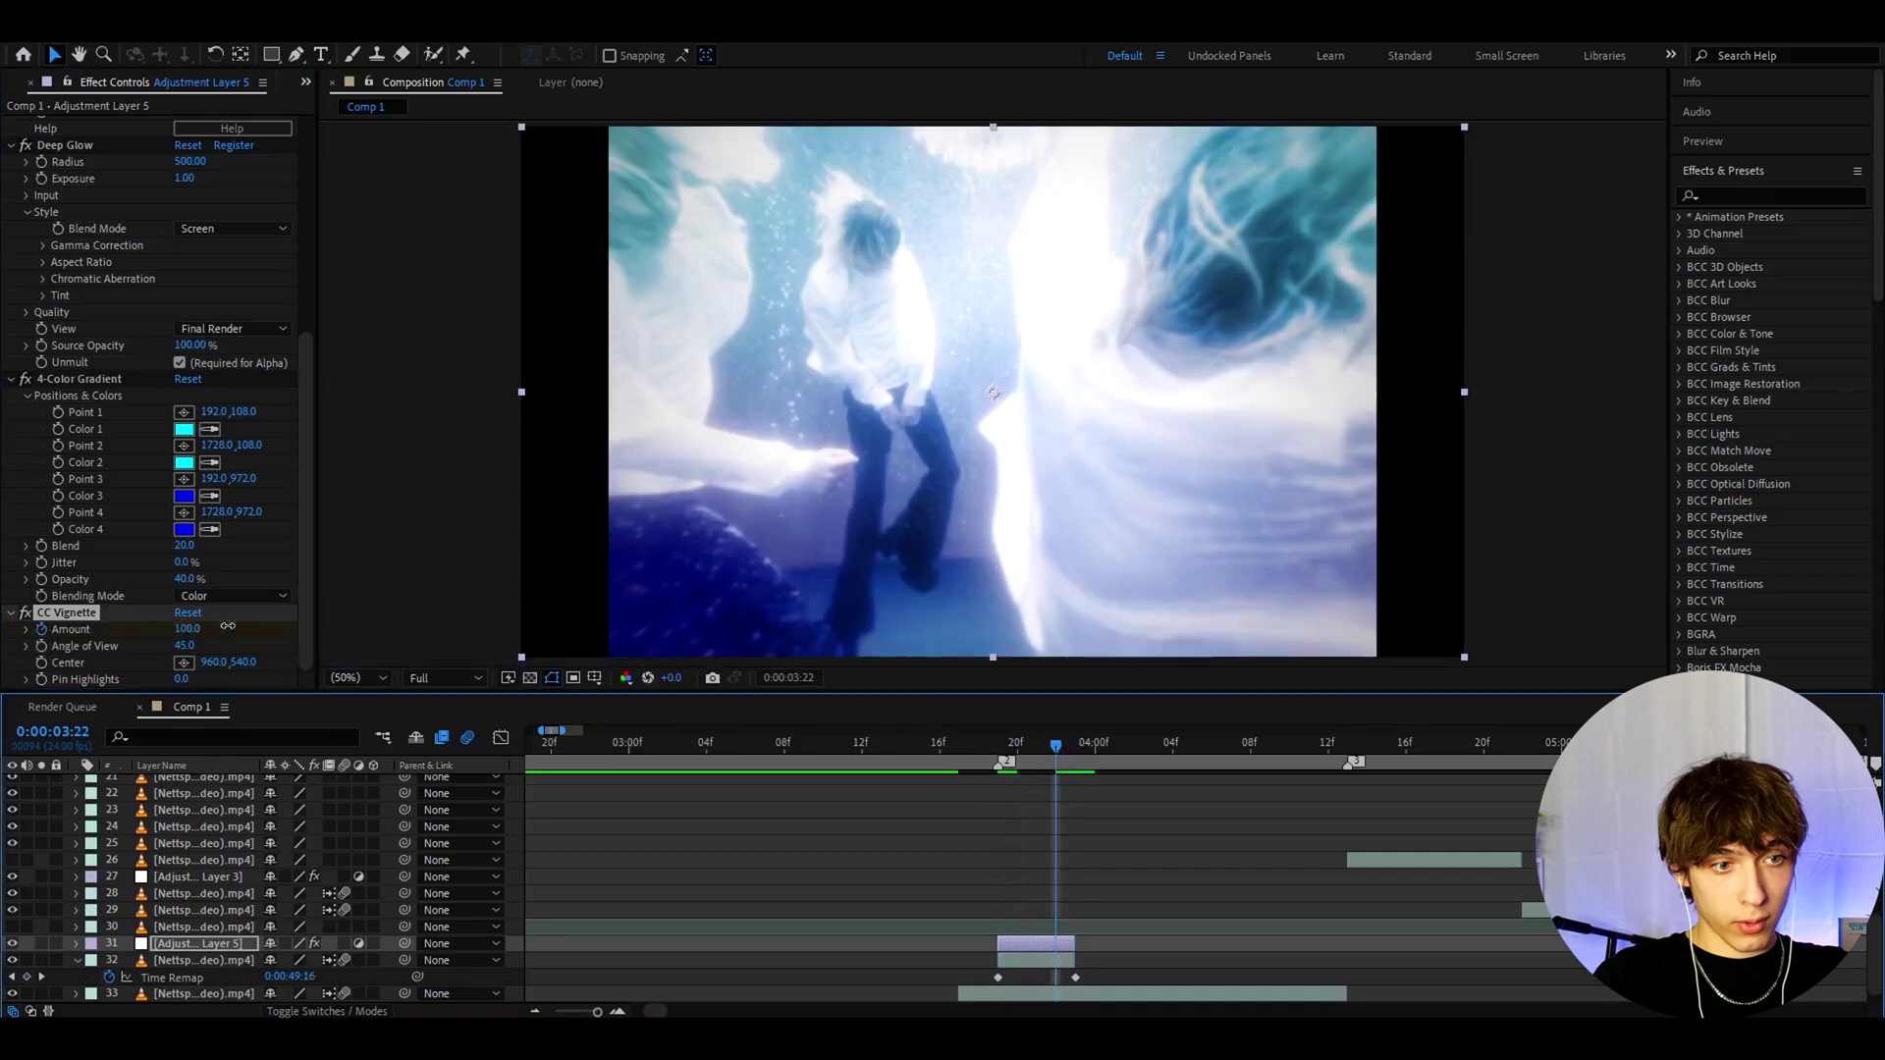
{"action": "left_click_drag", "start_coordinate": [187, 629], "coordinate": [476, 625]}
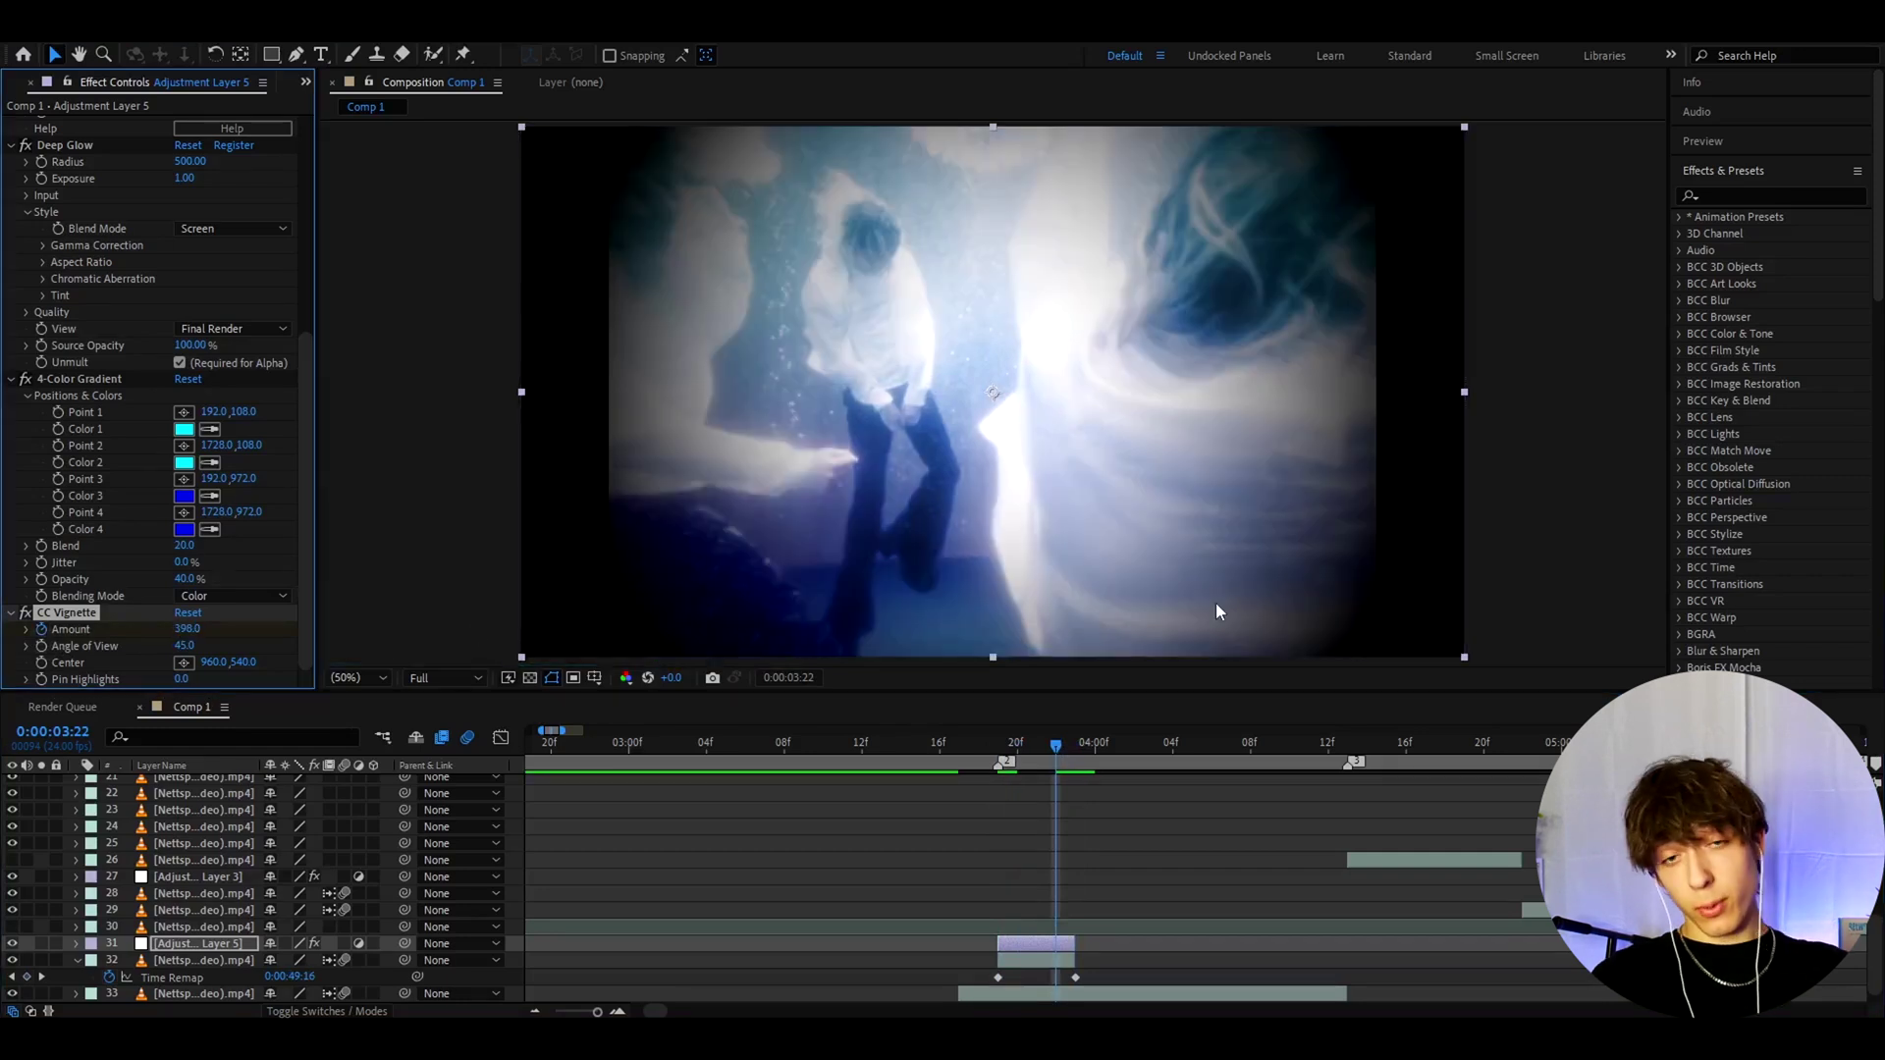
{"action": "key", "text": "ctrl+z"}
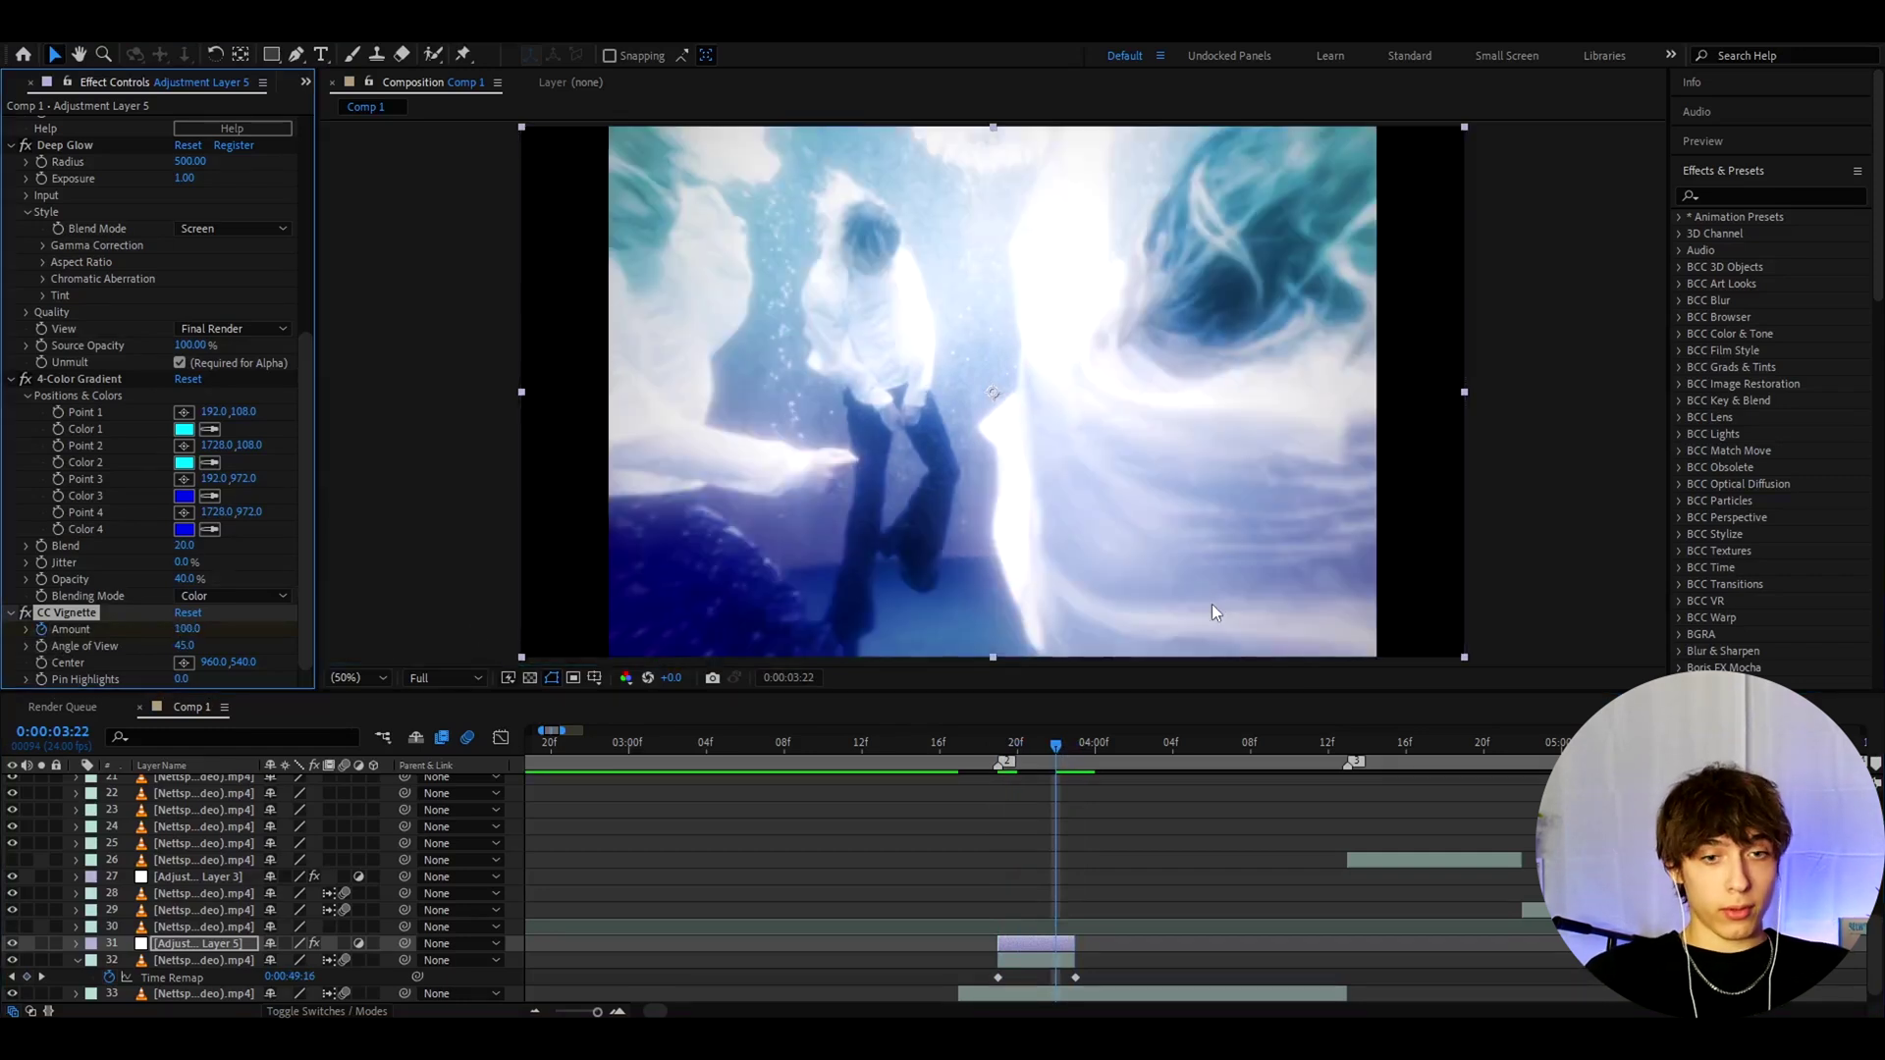
- Select every effect on the adjustment layer and save them as the 'Futuristic Flic…' animation preset
{"action": "key", "text": "j"}
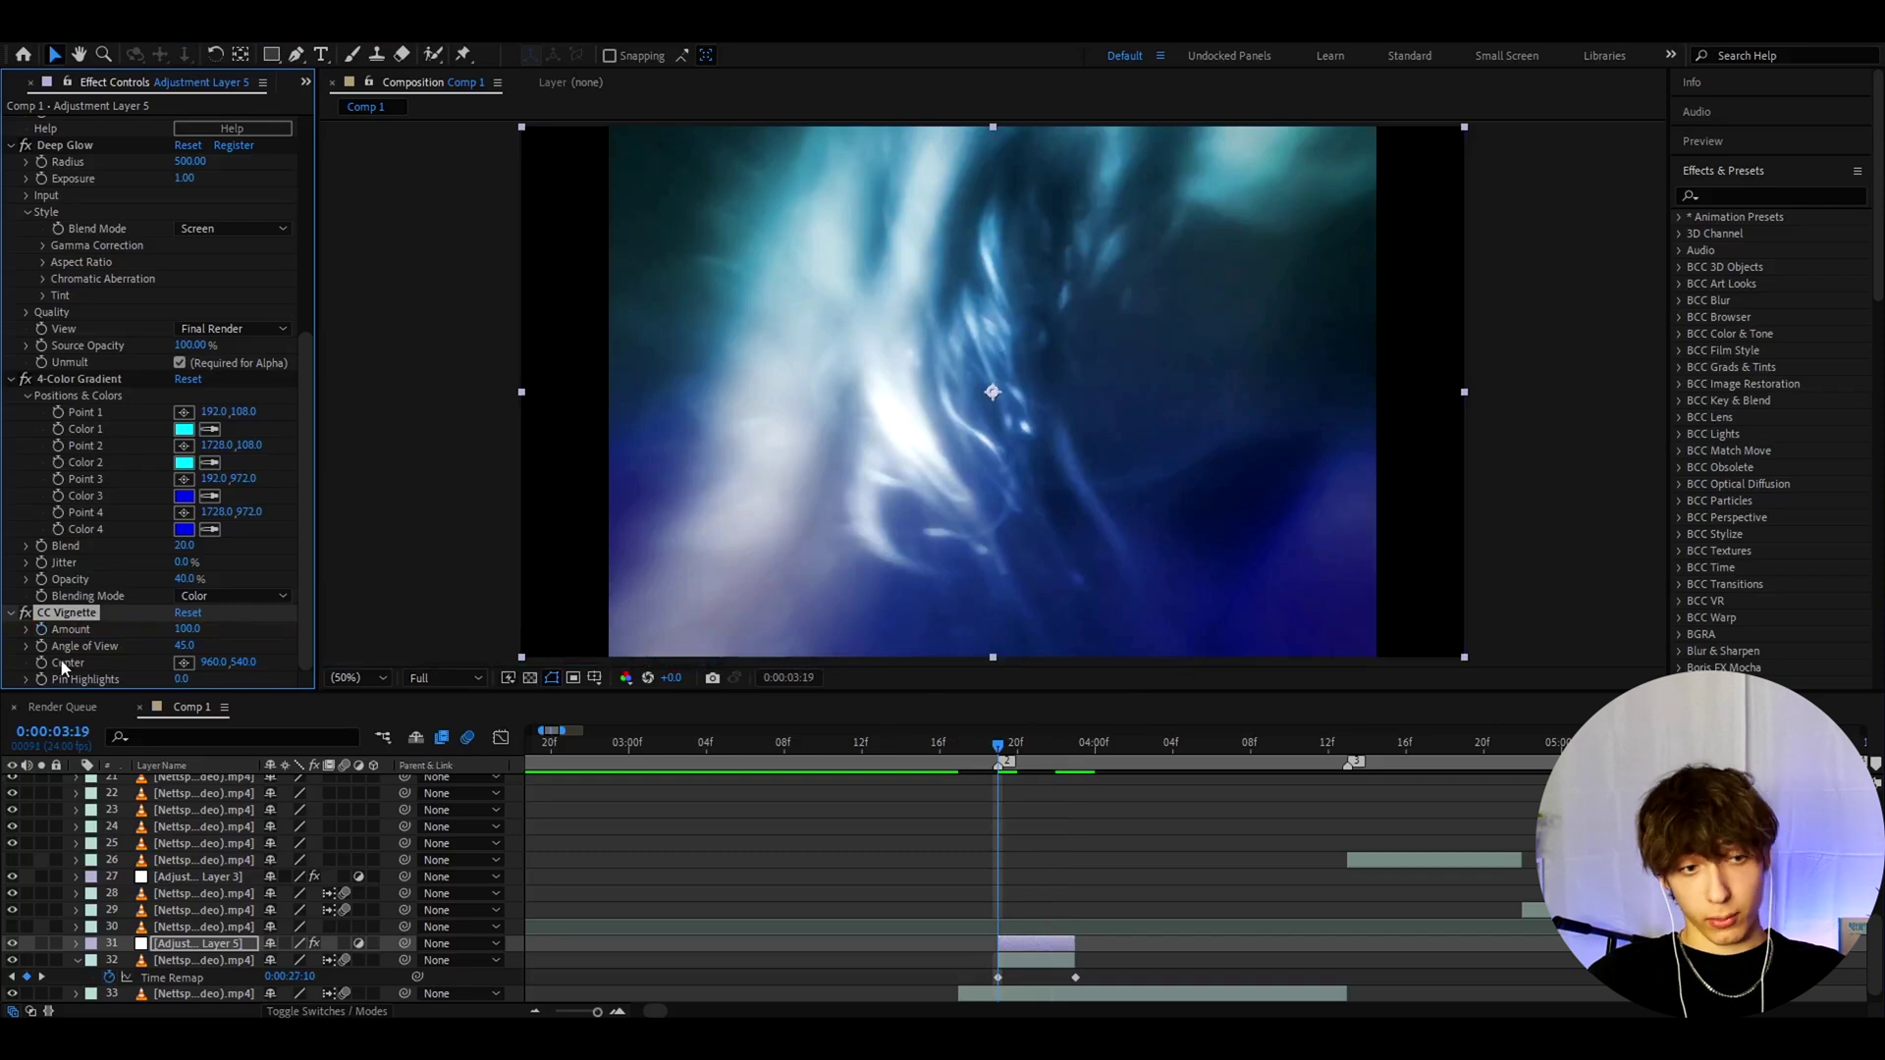
{"action": "scroll", "coordinate": [18, 508], "scroll_direction": "up", "scroll_amount": 5}
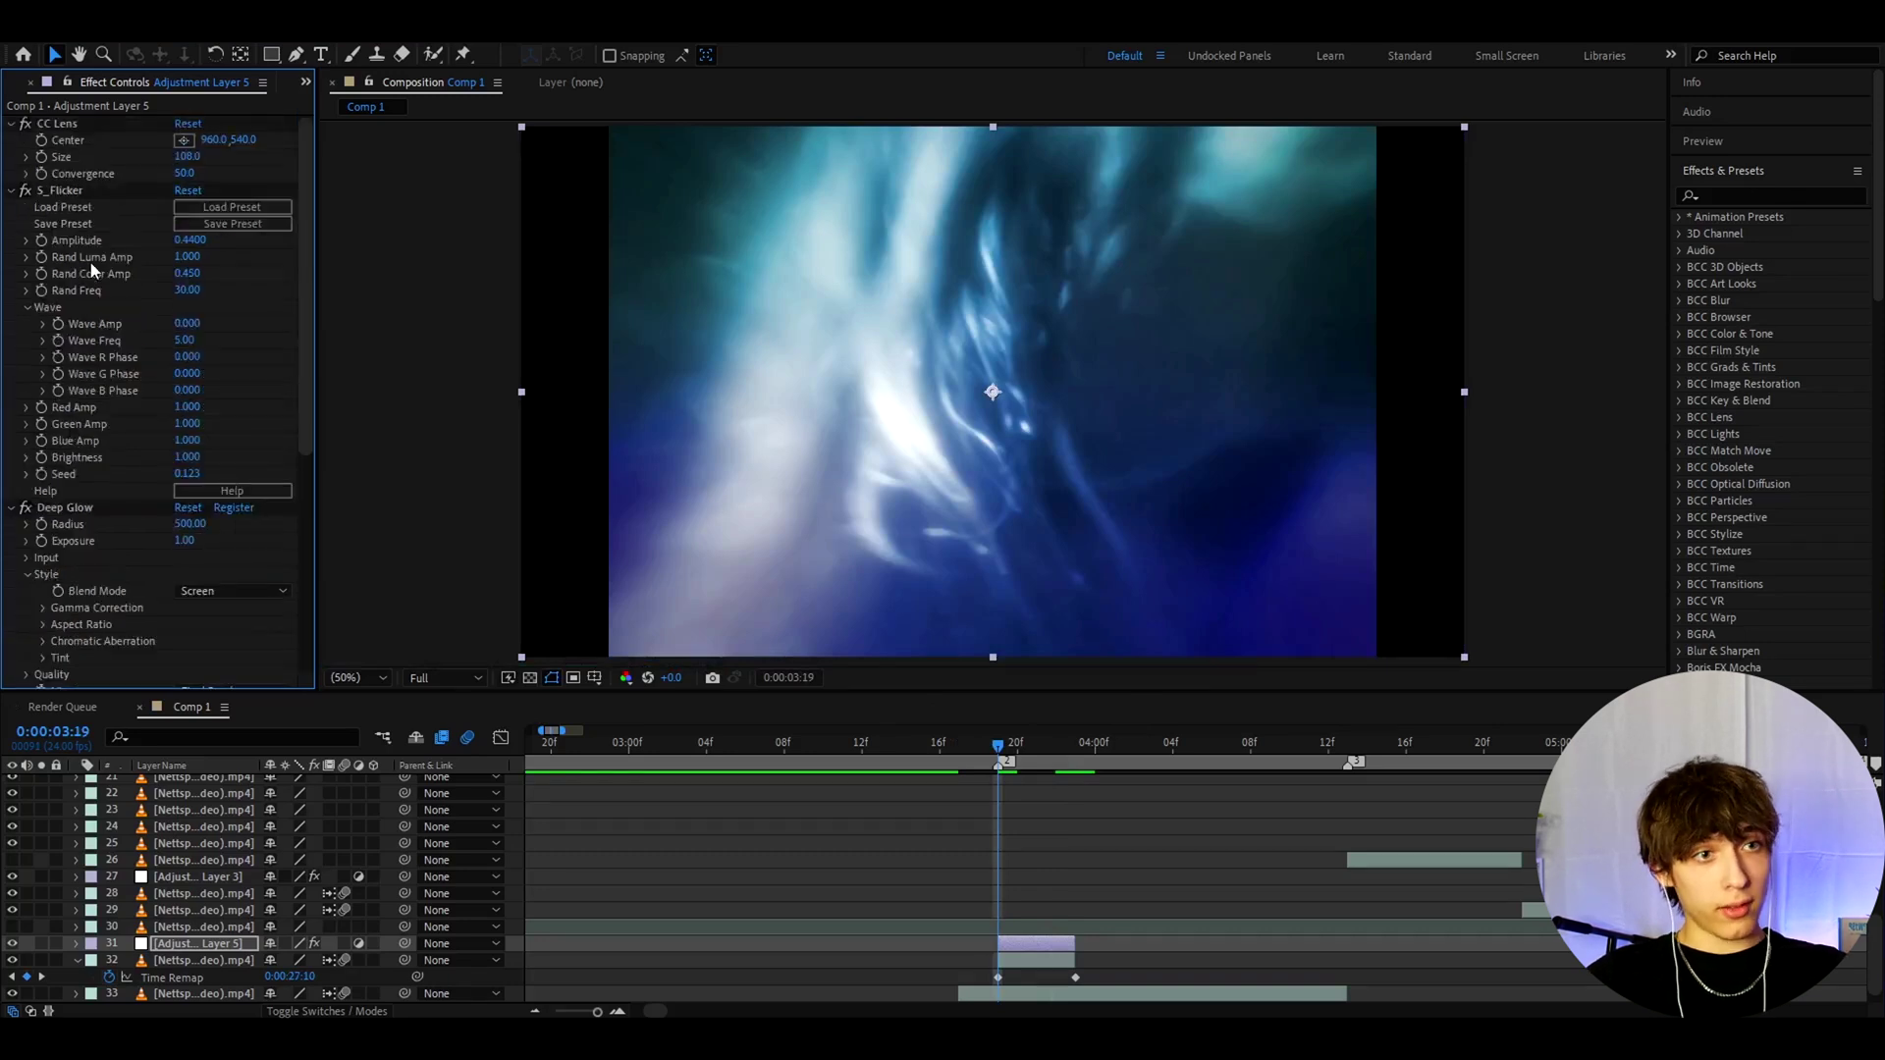
{"action": "left_click", "coordinate": [73, 121]}
{"action": "key", "text": "ctrl+a"}
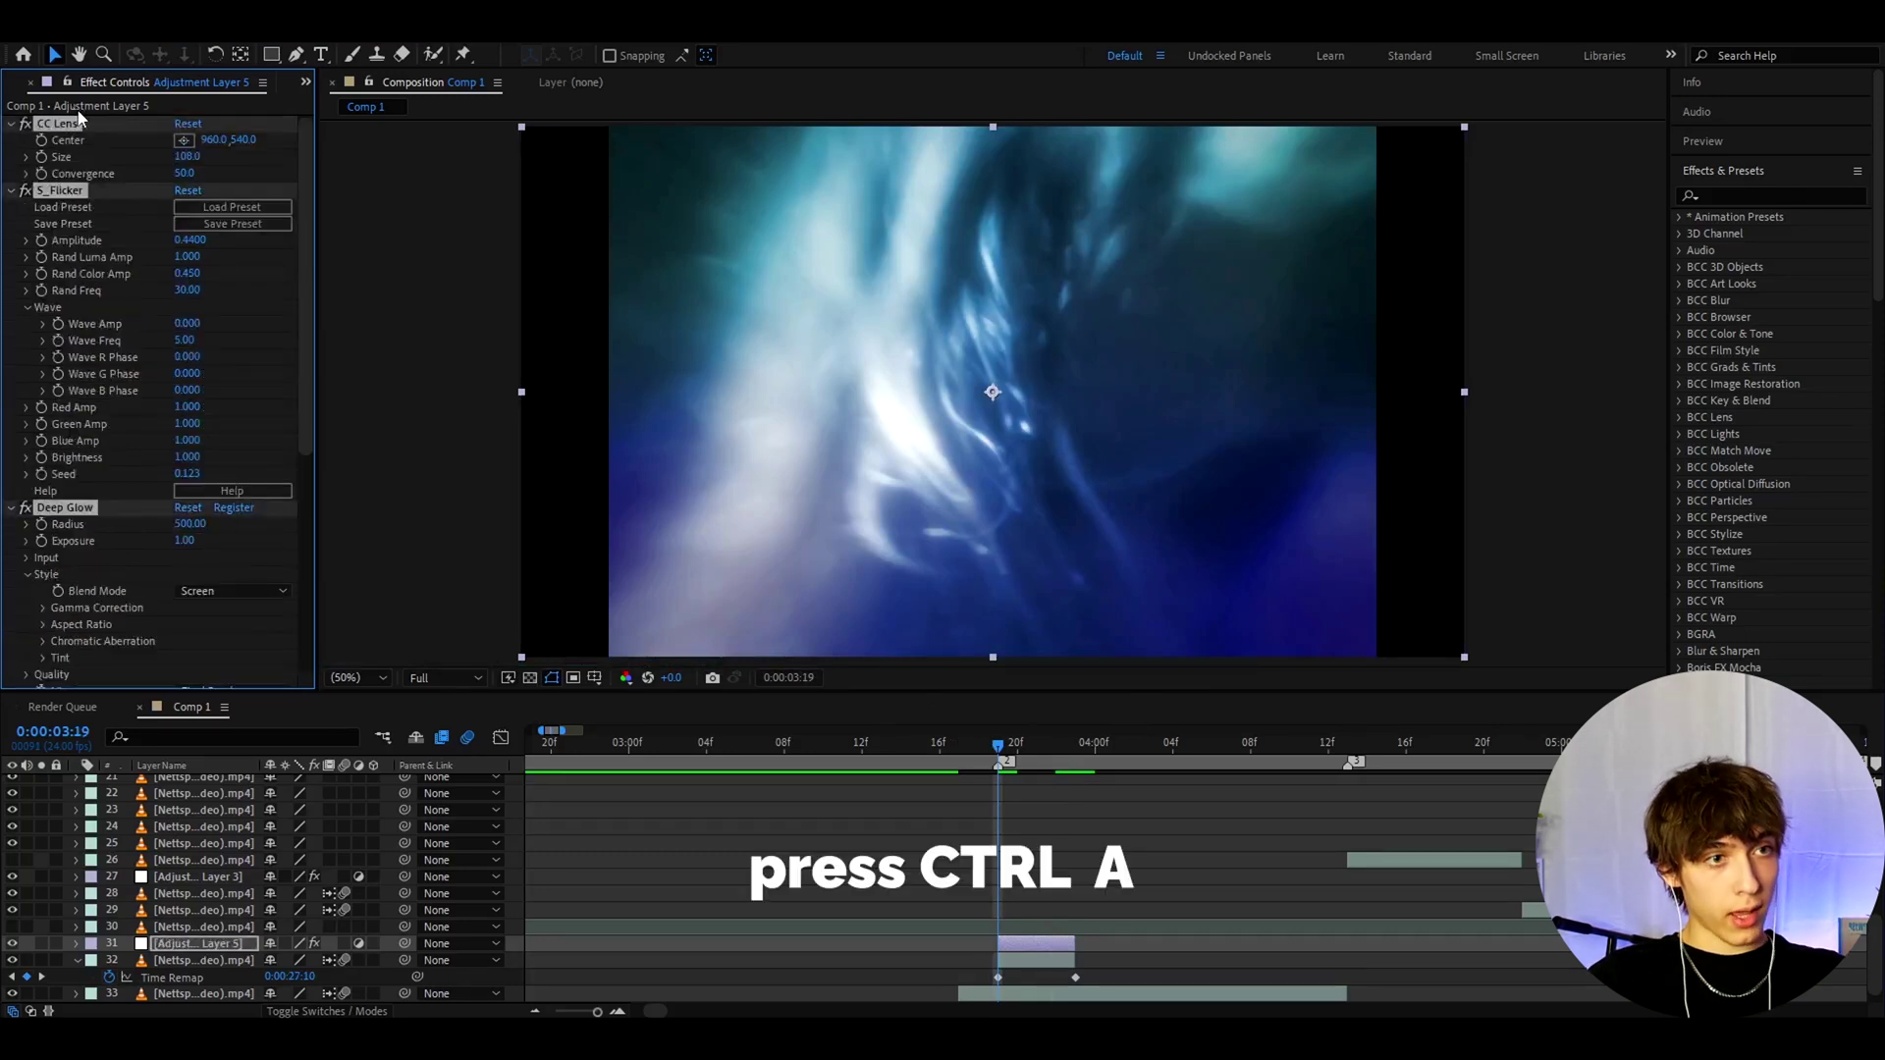
{"action": "left_click", "coordinate": [263, 39]}
{"action": "left_click", "coordinate": [295, 51]}
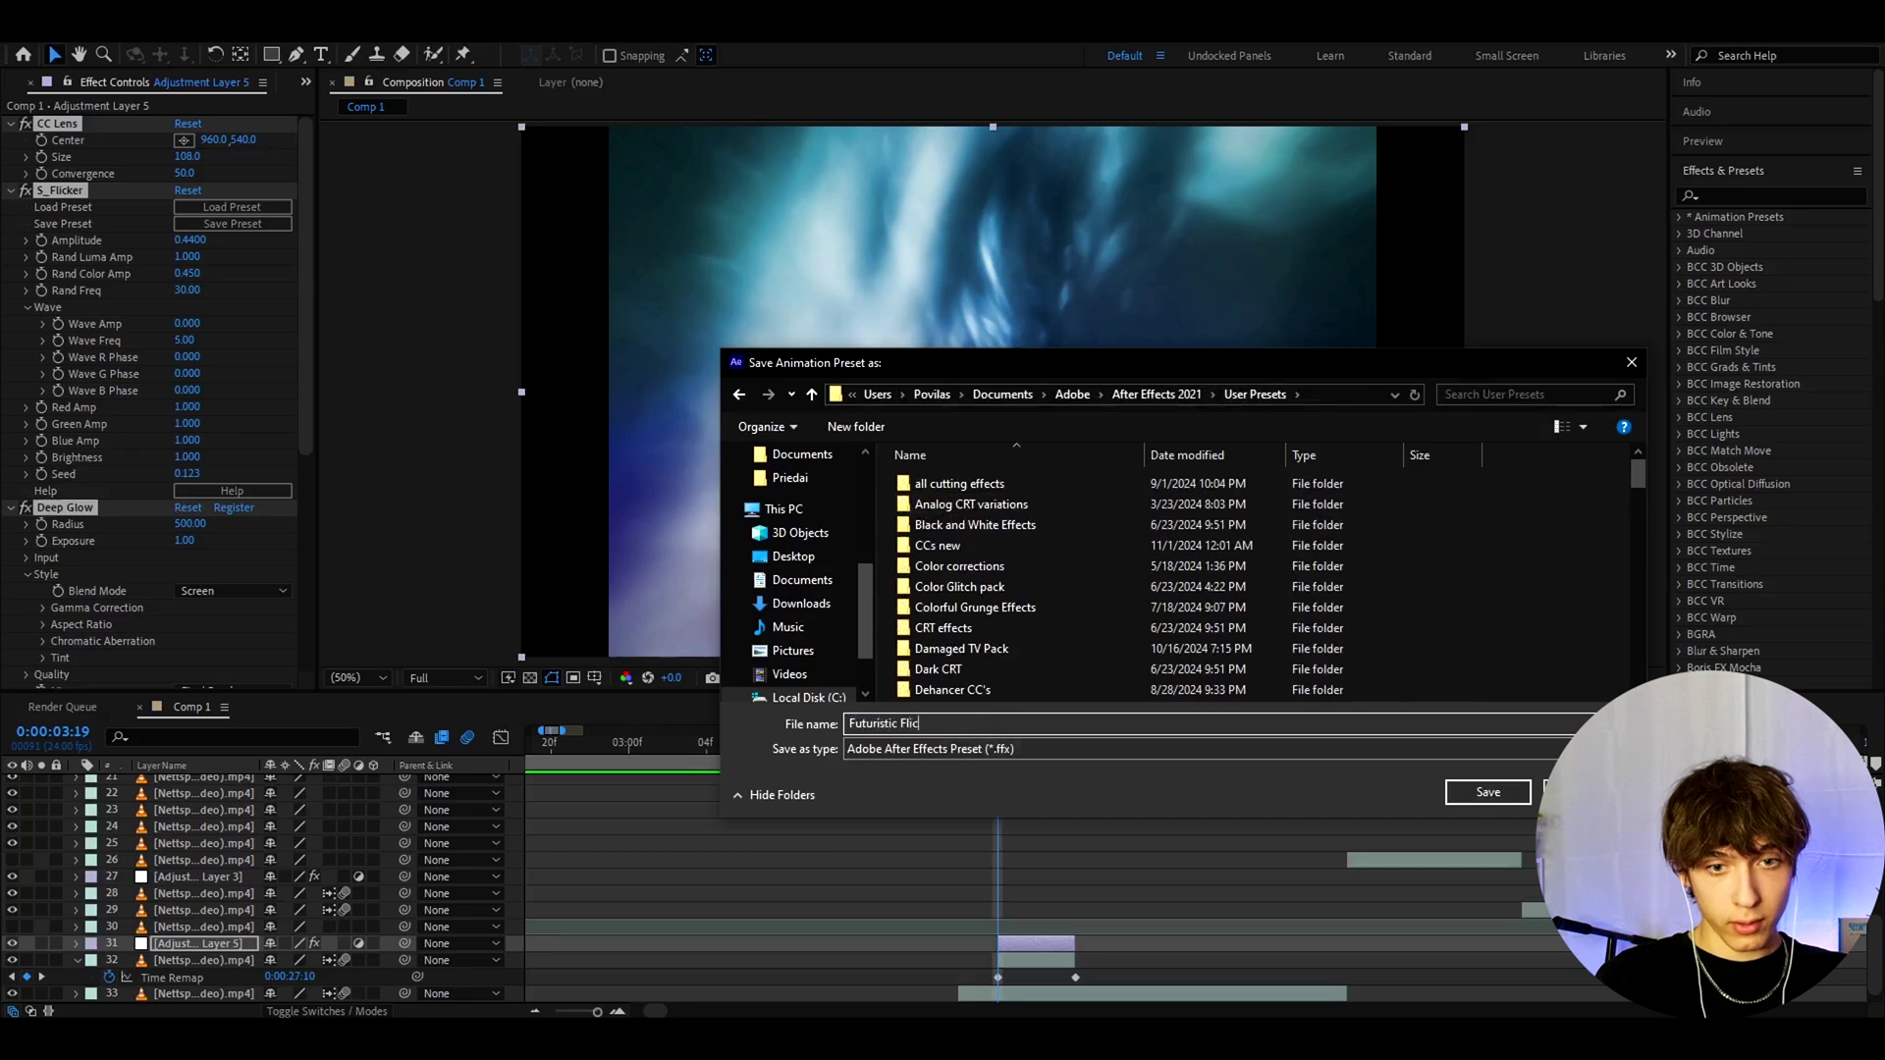
{"action": "left_click", "coordinate": [1485, 790]}
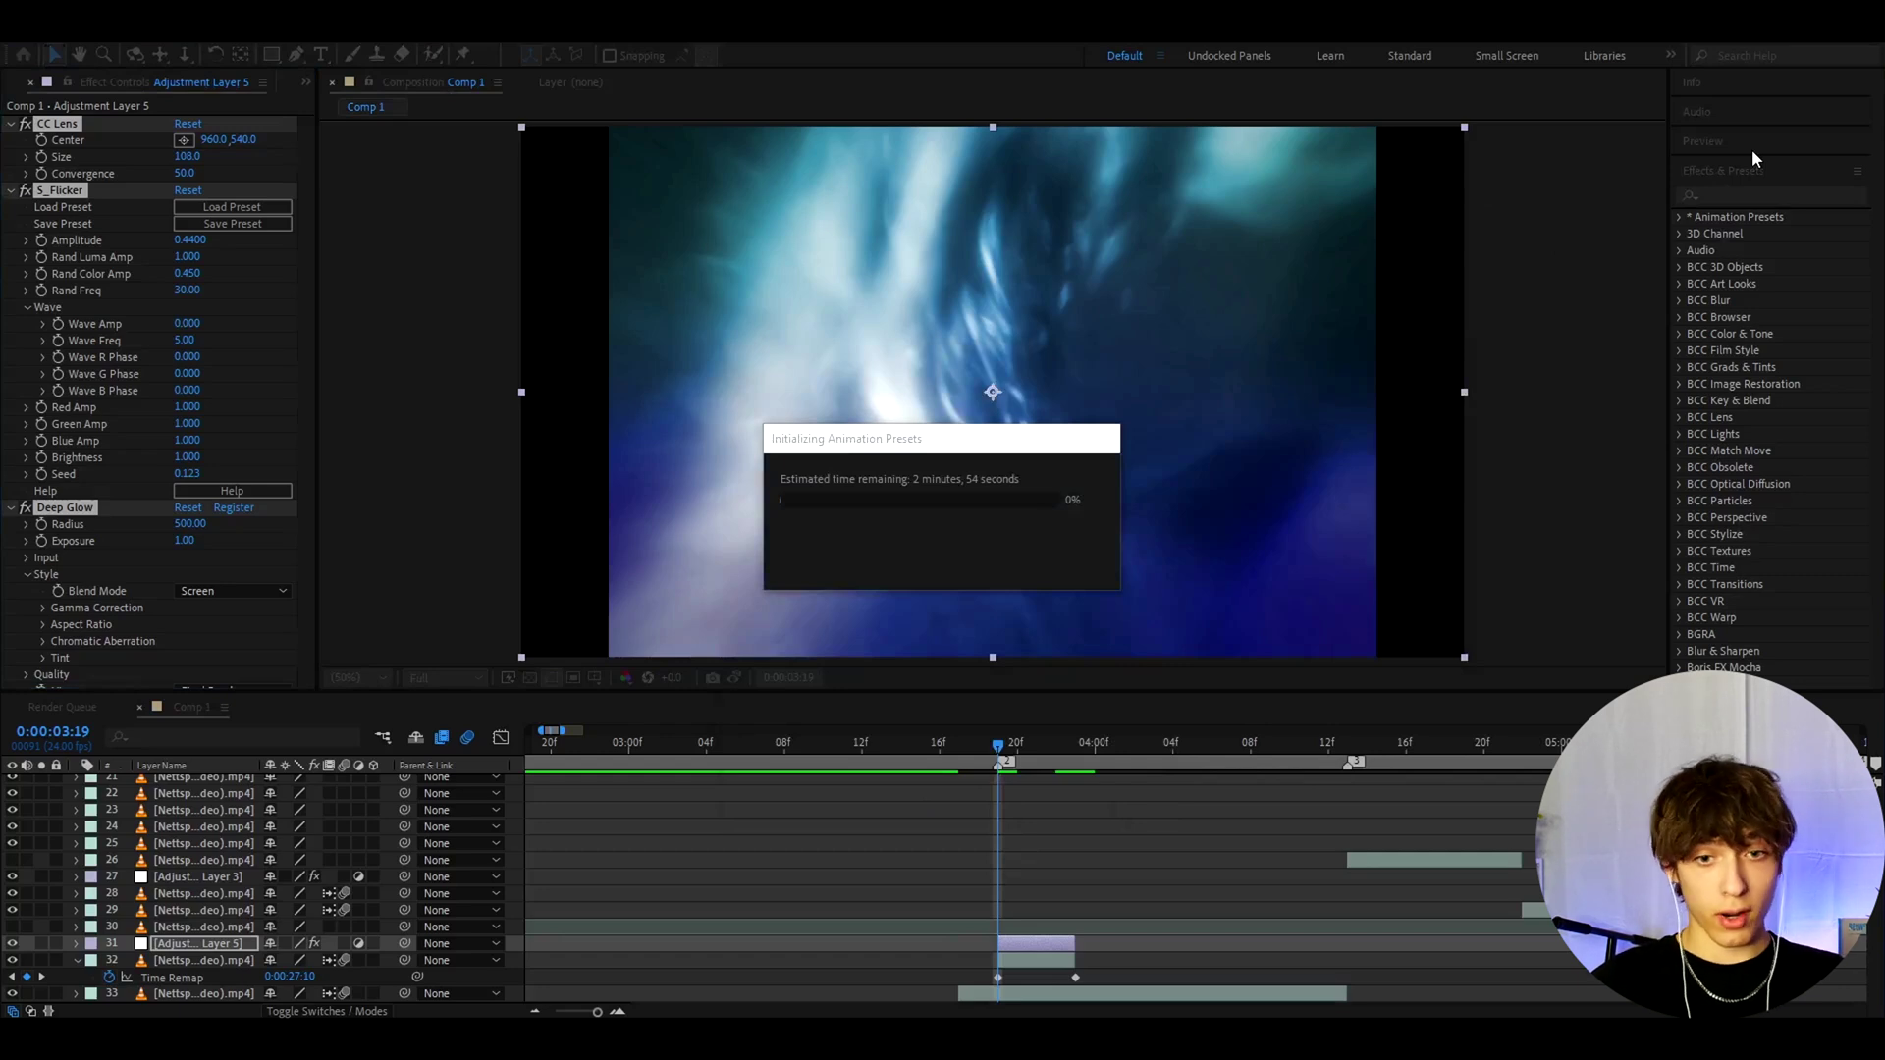
- Duplicate Adjustment Layer 5, shorten the top copy to a few frames, and apply Invert to it
{"action": "left_click", "coordinate": [1012, 940]}
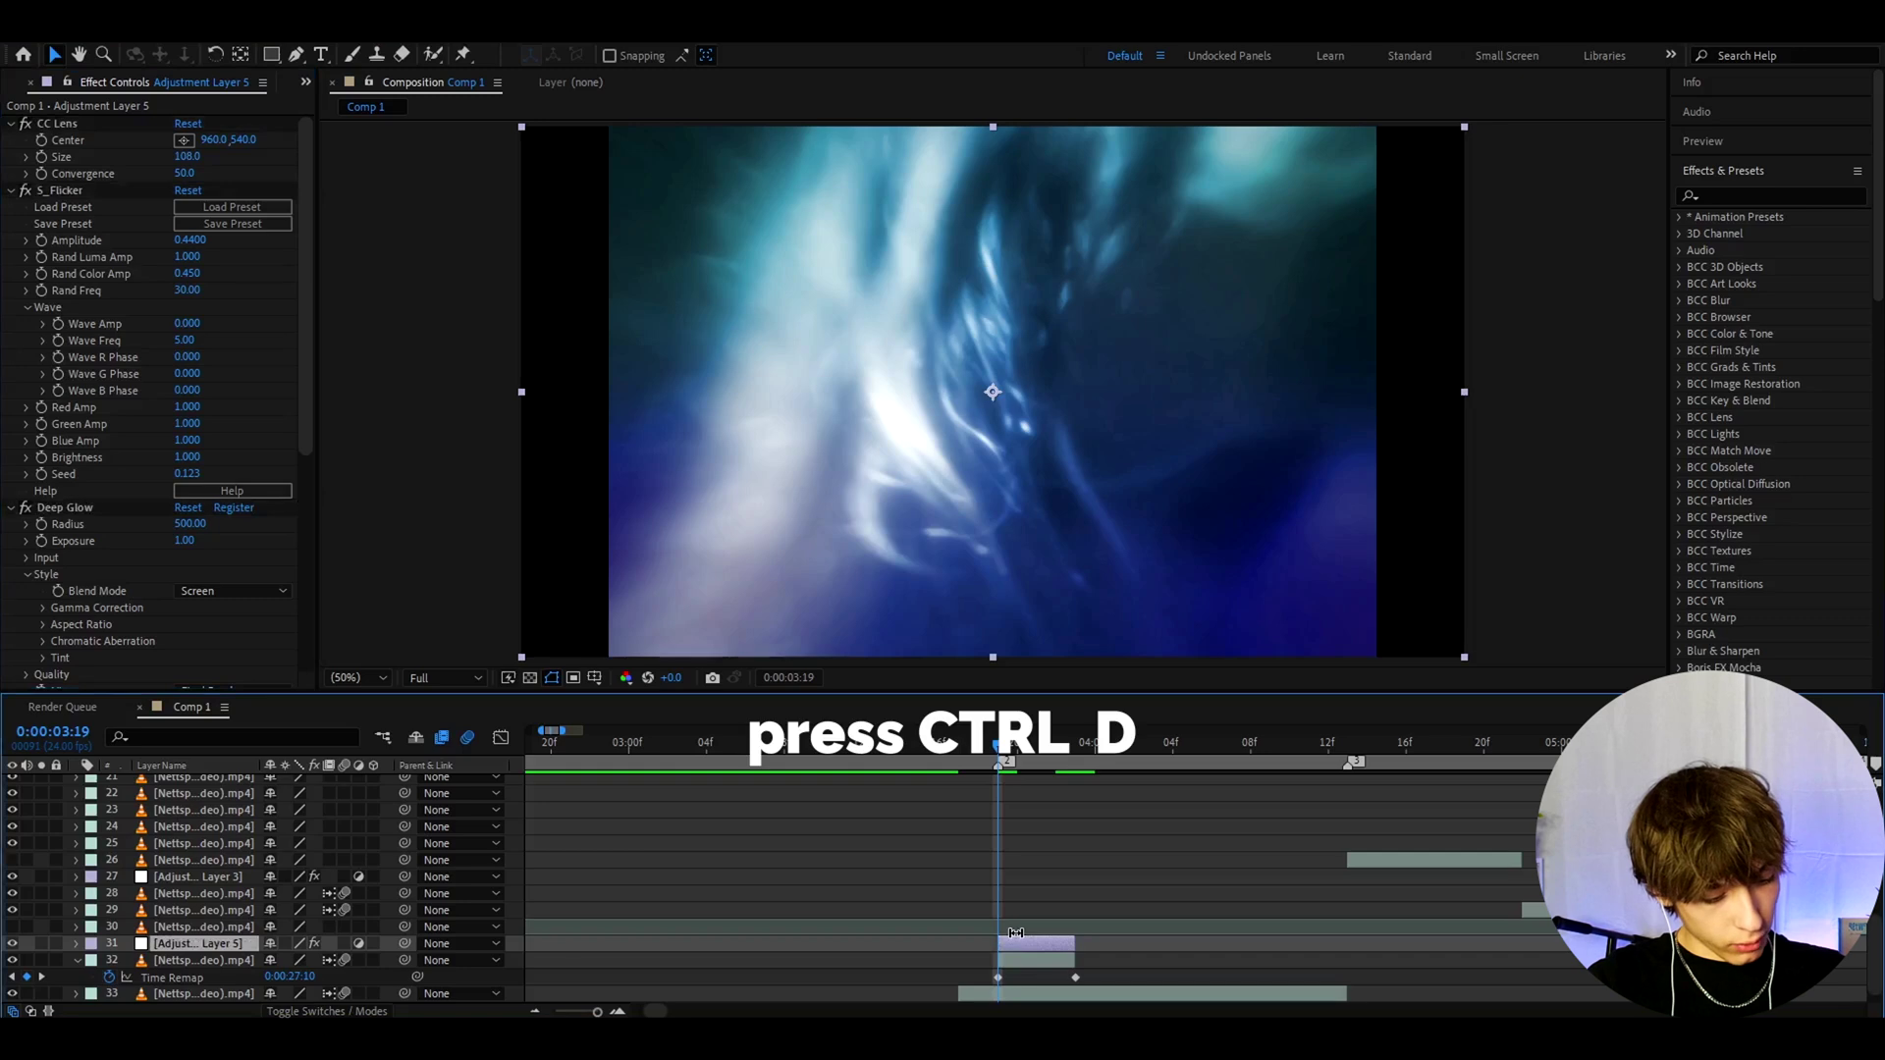
{"action": "key", "text": "ctrl+d"}
{"action": "scroll", "coordinate": [982, 942], "scroll_direction": "up", "scroll_amount": 2}
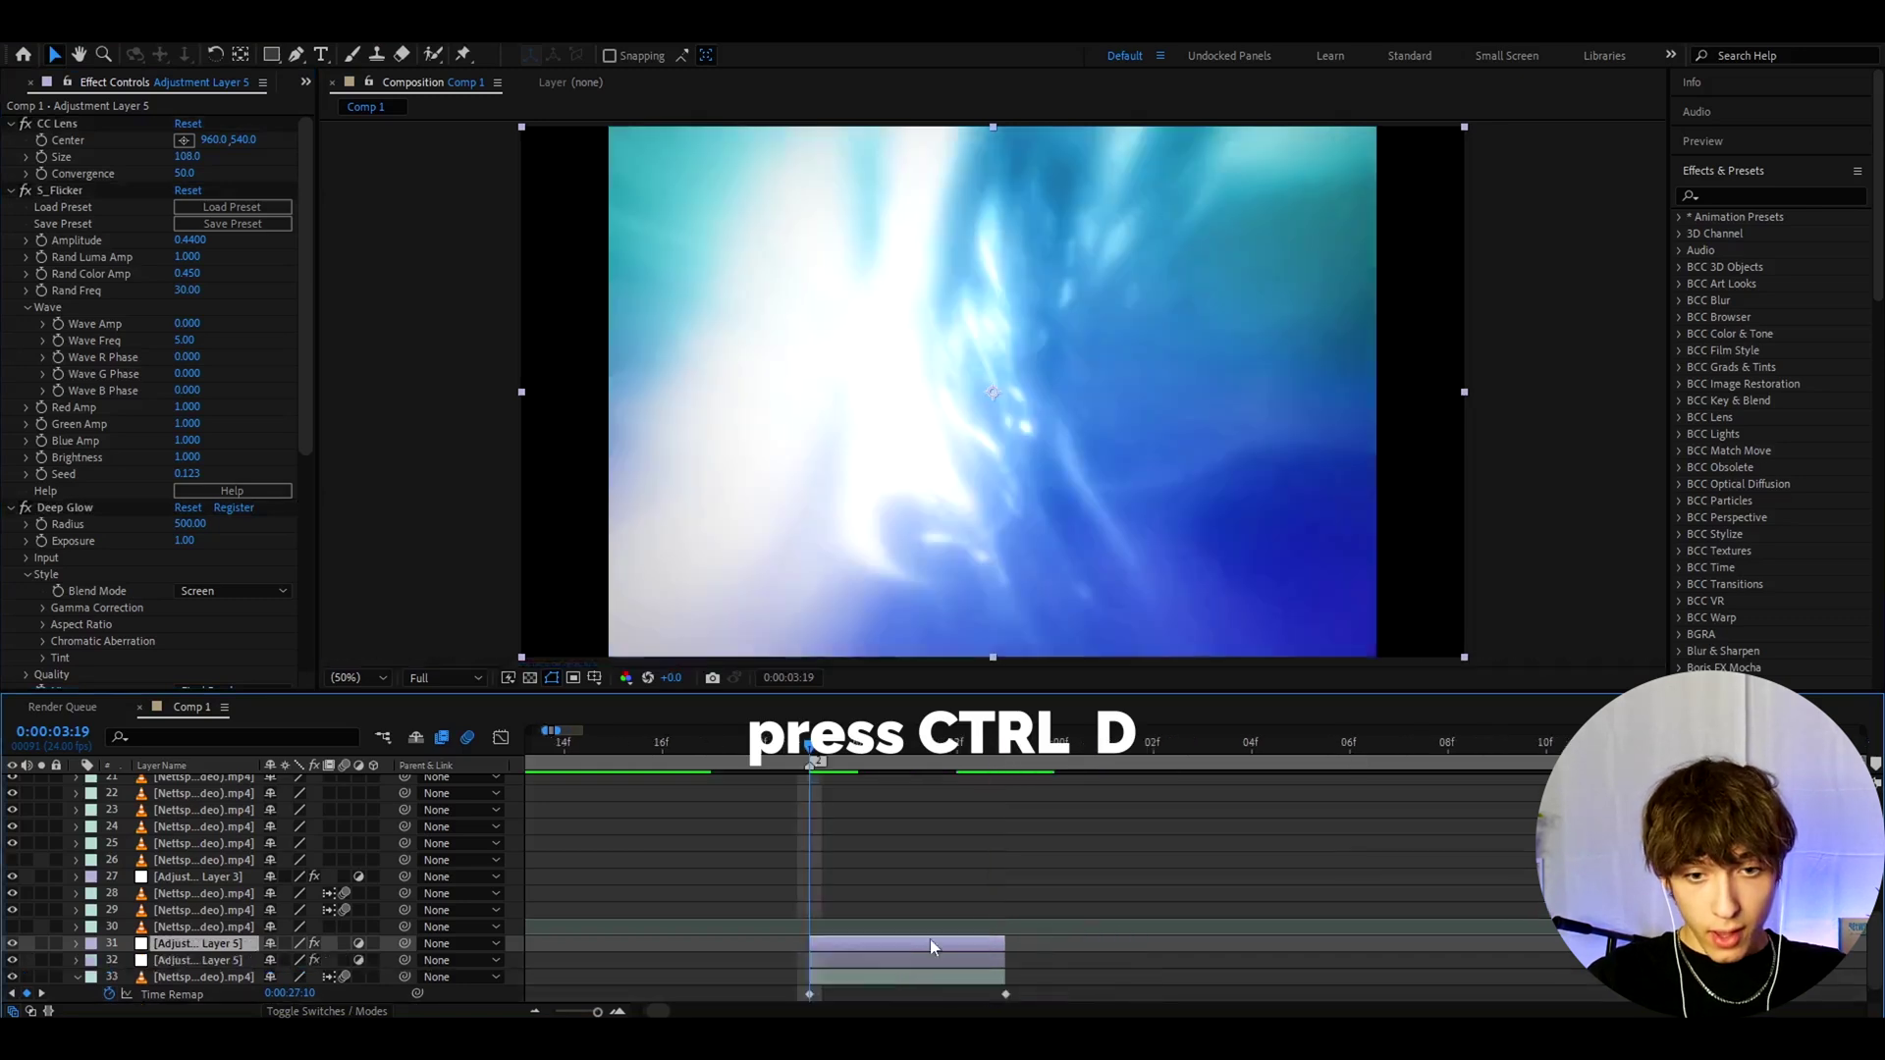
{"action": "left_click_drag", "start_coordinate": [1001, 942], "coordinate": [857, 942]}
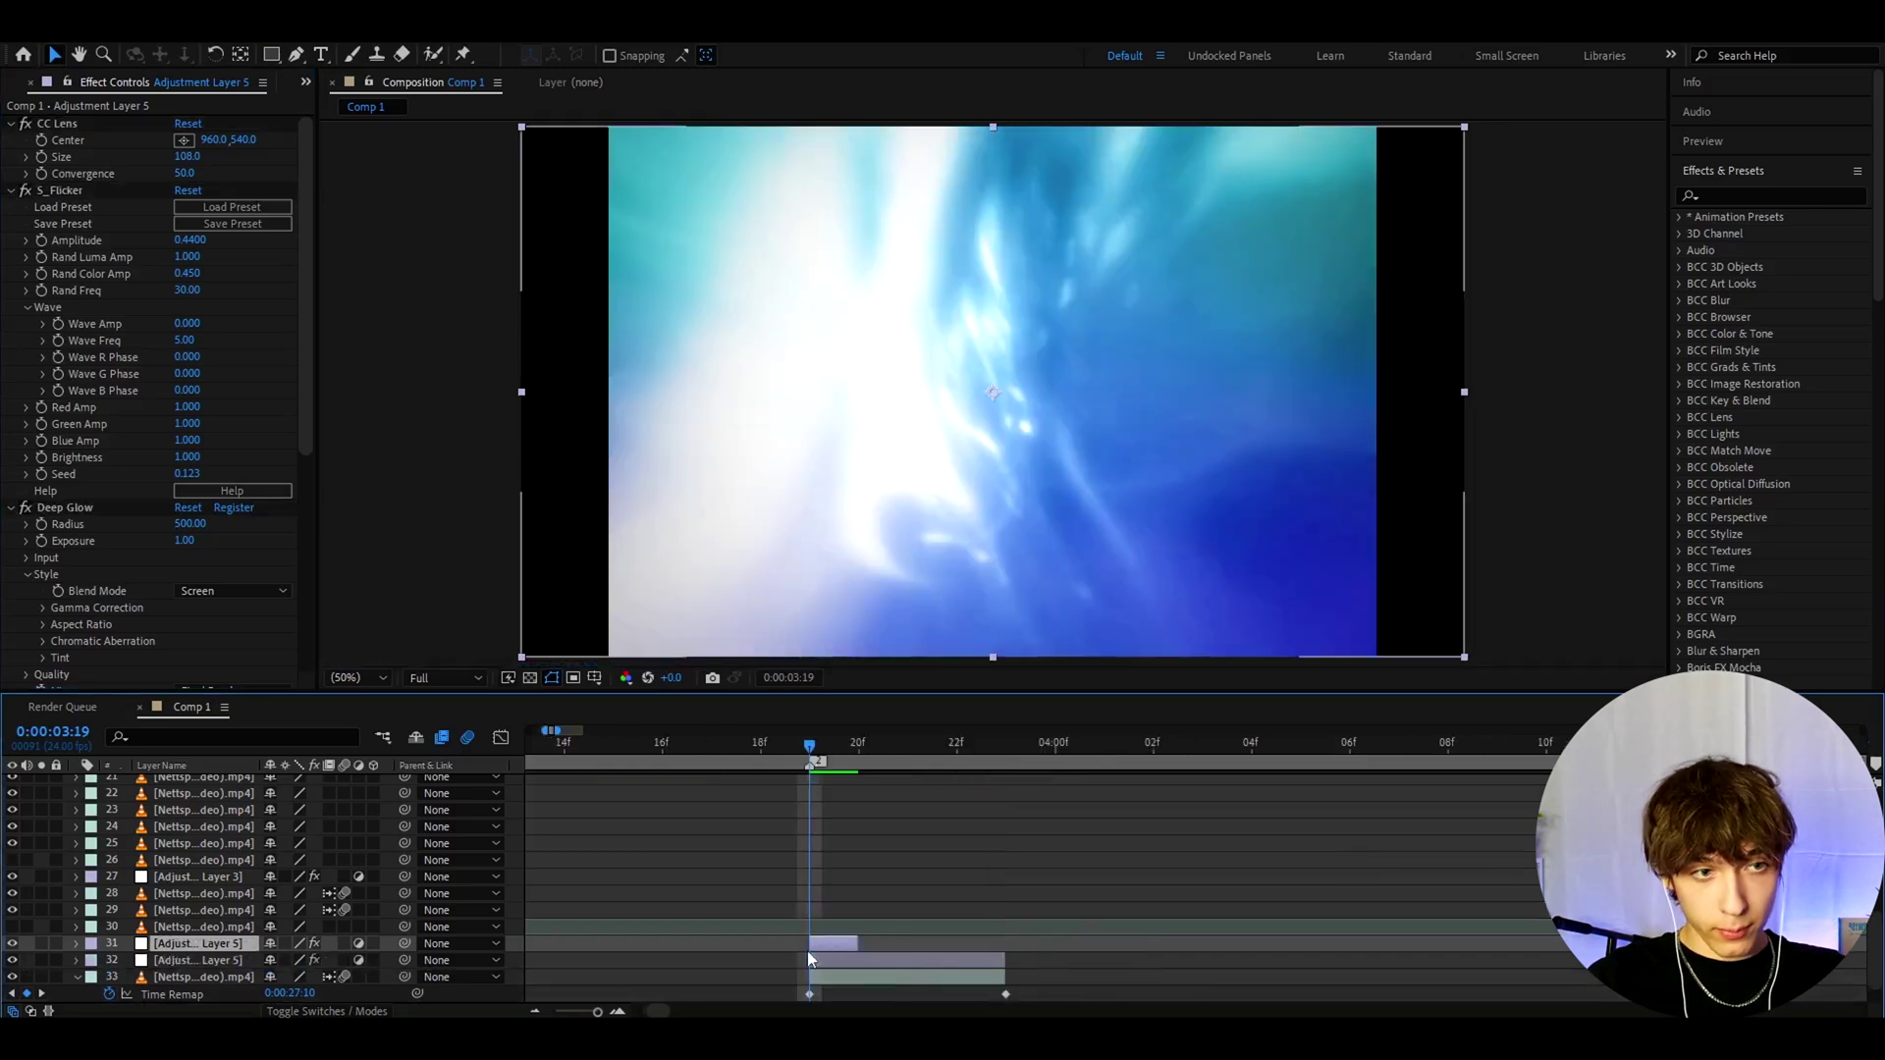
{"action": "left_click", "coordinate": [1736, 191]}
{"action": "type", "text": "invert"}
{"action": "left_click_drag", "start_coordinate": [1756, 433], "coordinate": [50, 498]}
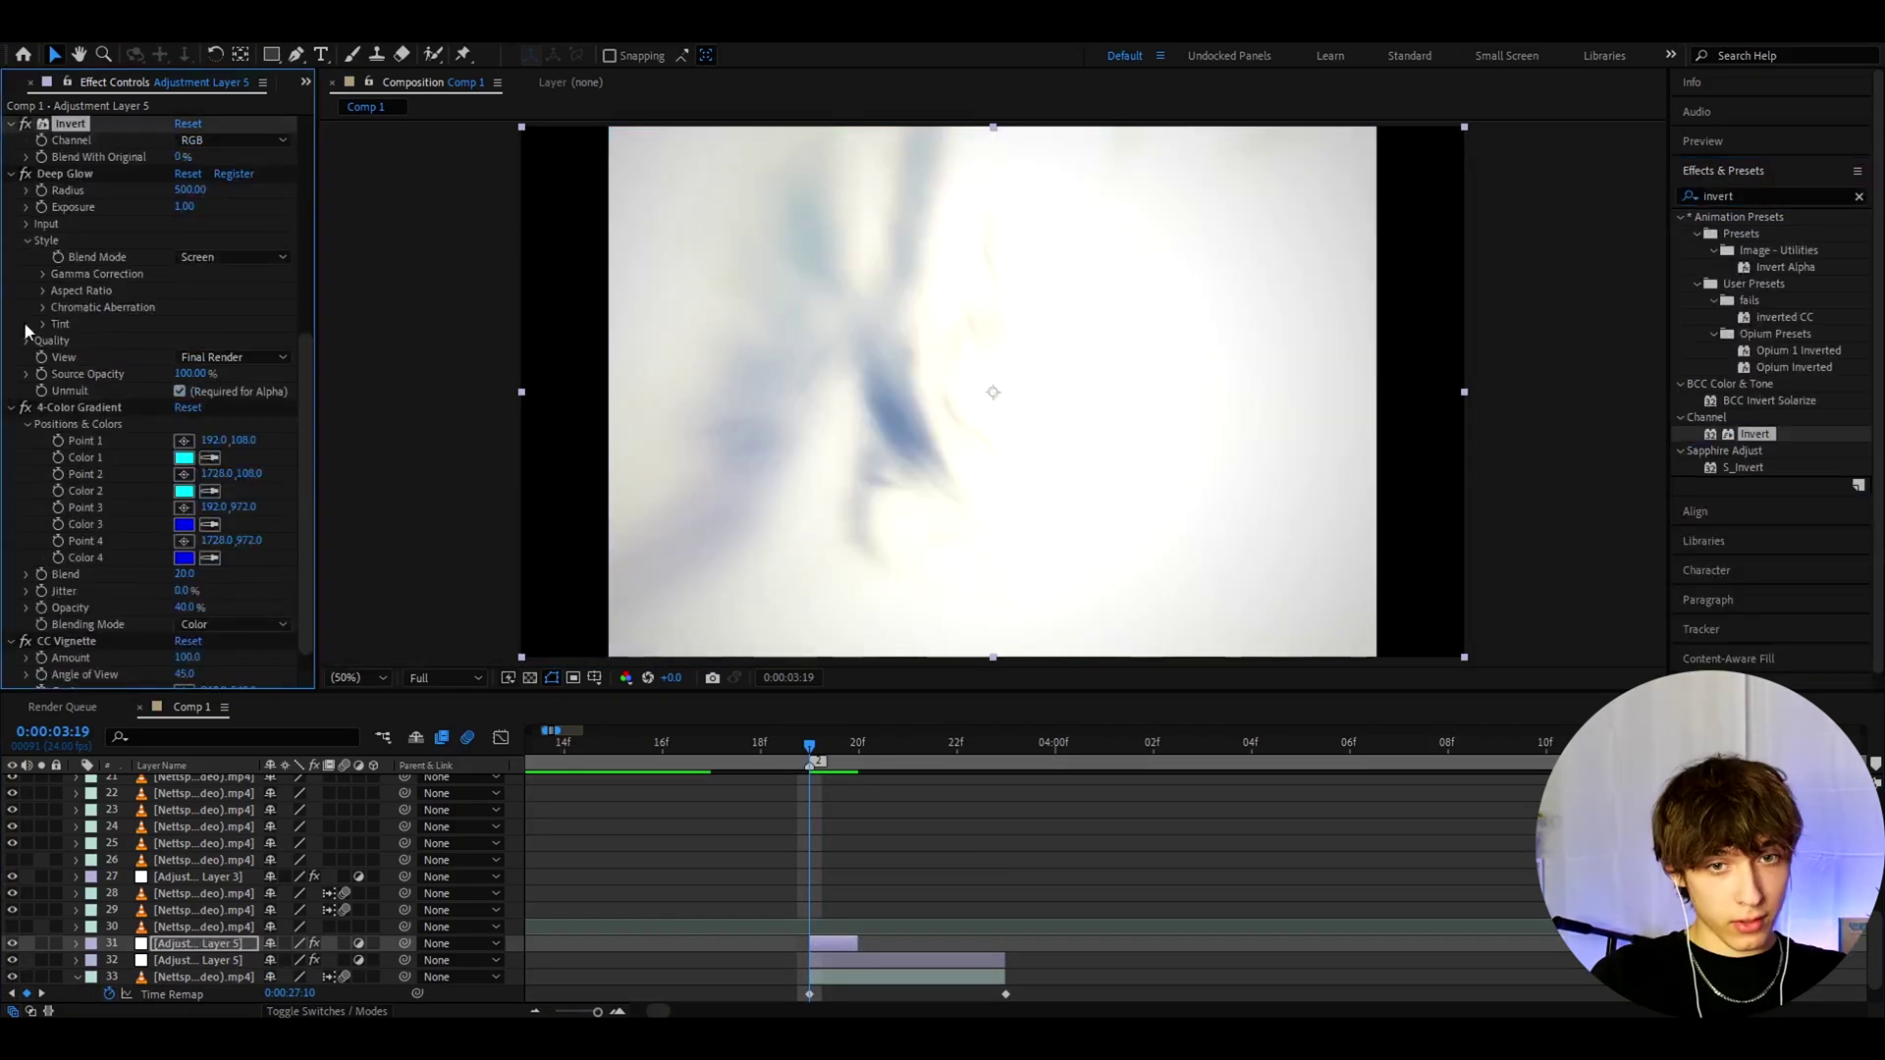
- Move the inverted copy to start at 3:22 and set its Deep Glow Exposure to 0.45
{"action": "scroll", "coordinate": [90, 310], "scroll_direction": "up", "scroll_amount": 5}
{"action": "scroll", "coordinate": [785, 765], "scroll_direction": "down", "scroll_amount": 2}
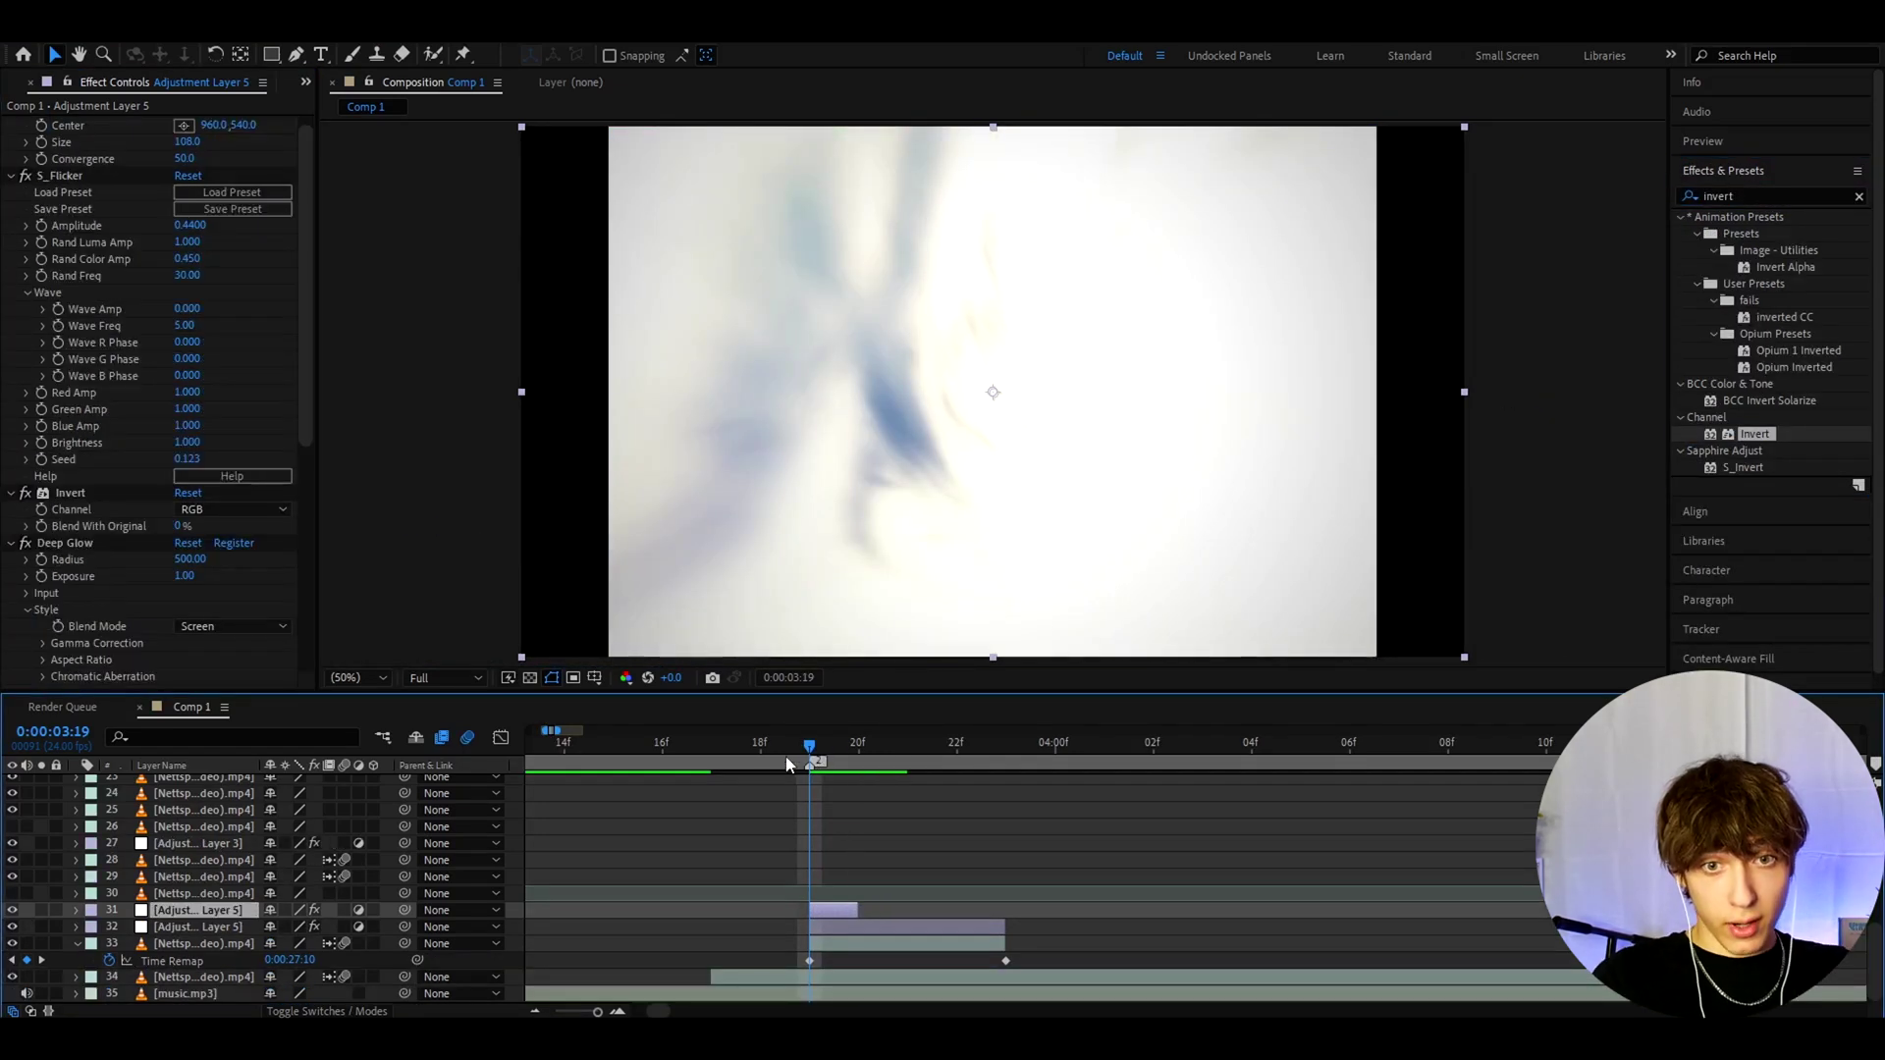
{"action": "left_click", "coordinate": [178, 526]}
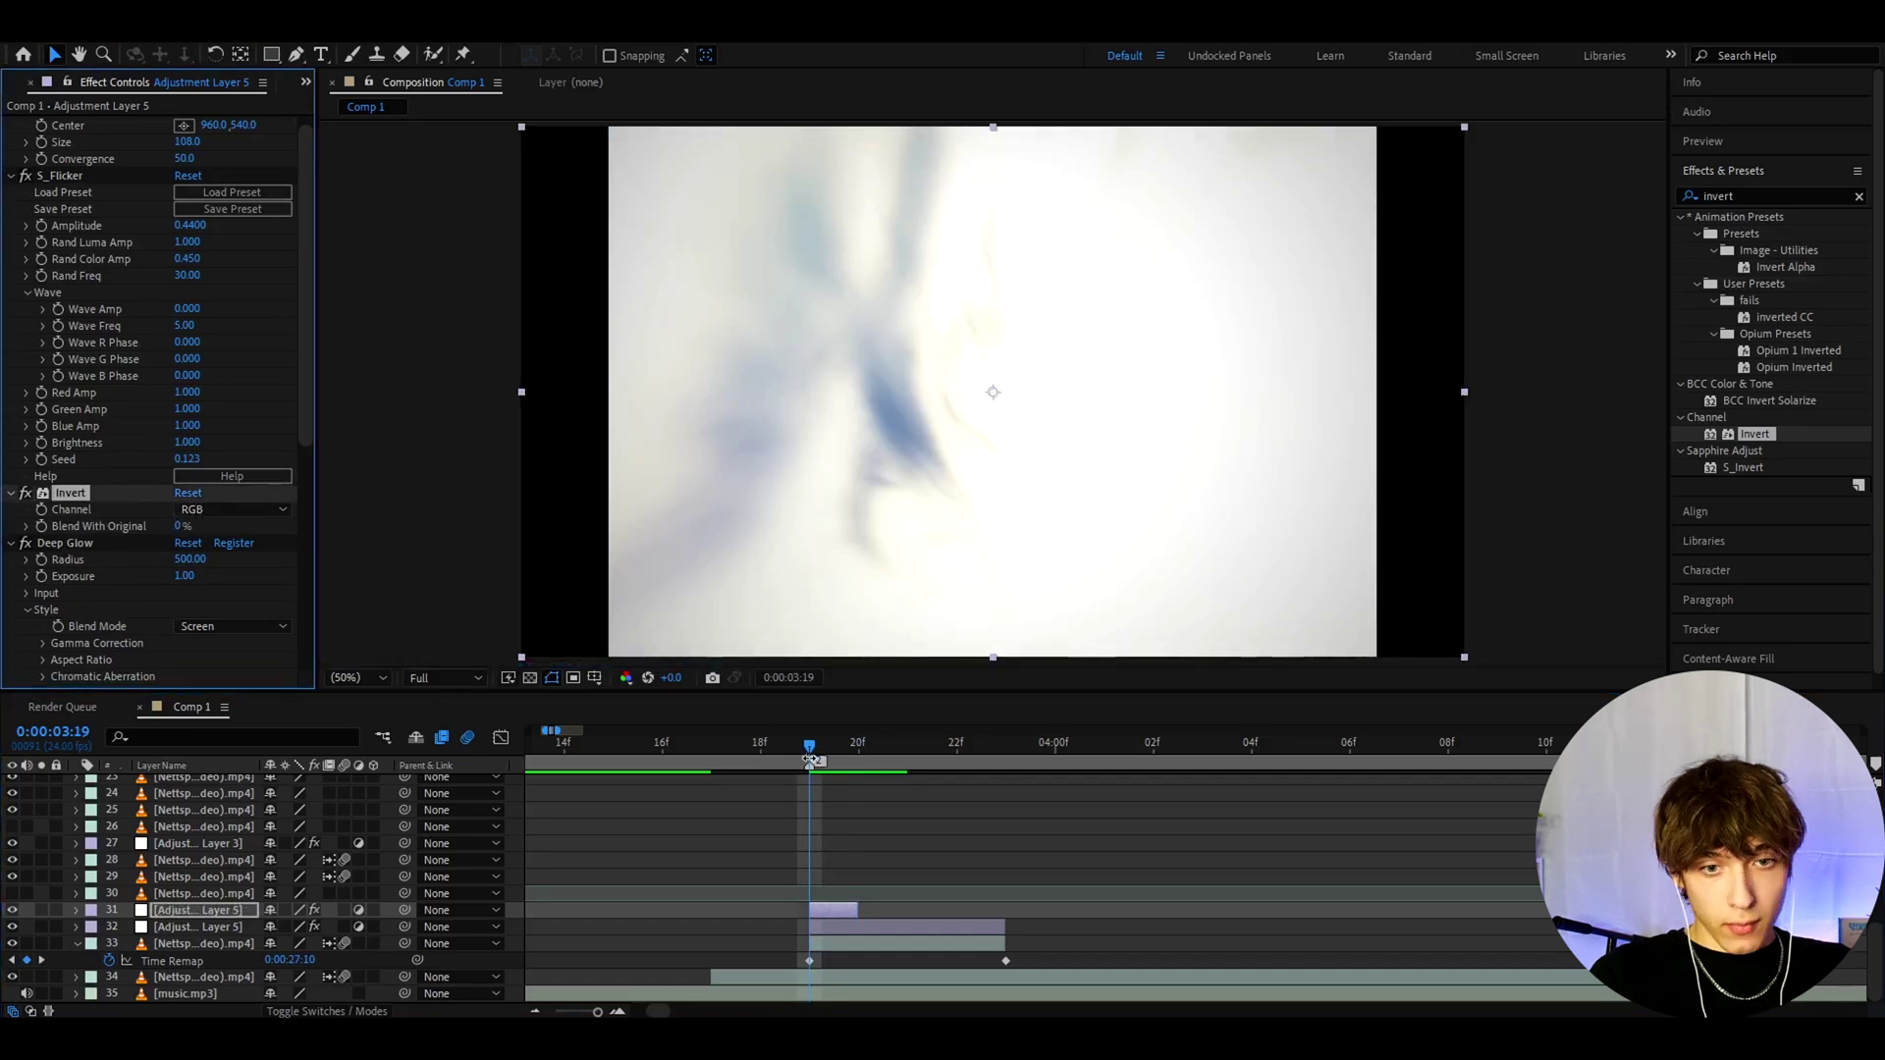
{"action": "left_click", "coordinate": [846, 744]}
{"action": "left_click", "coordinate": [955, 744]}
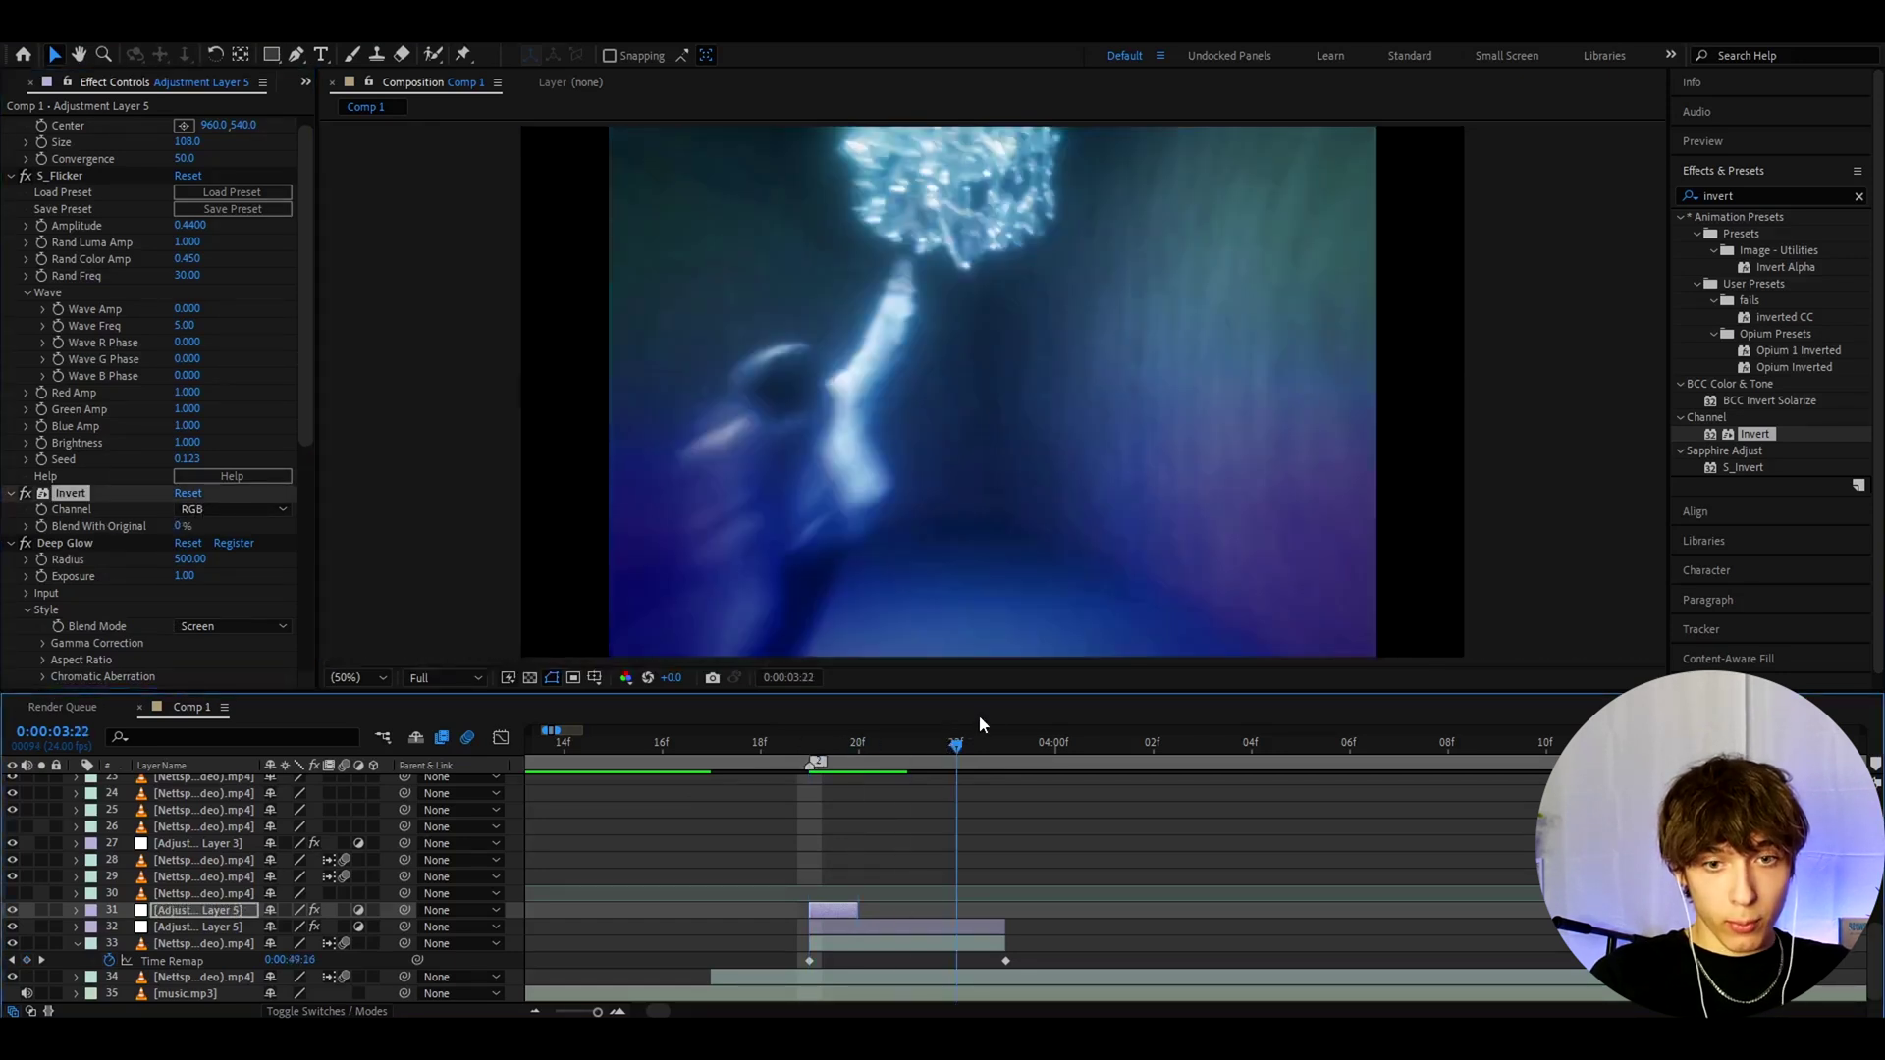
{"action": "left_click_drag", "start_coordinate": [839, 909], "coordinate": [1006, 911]}
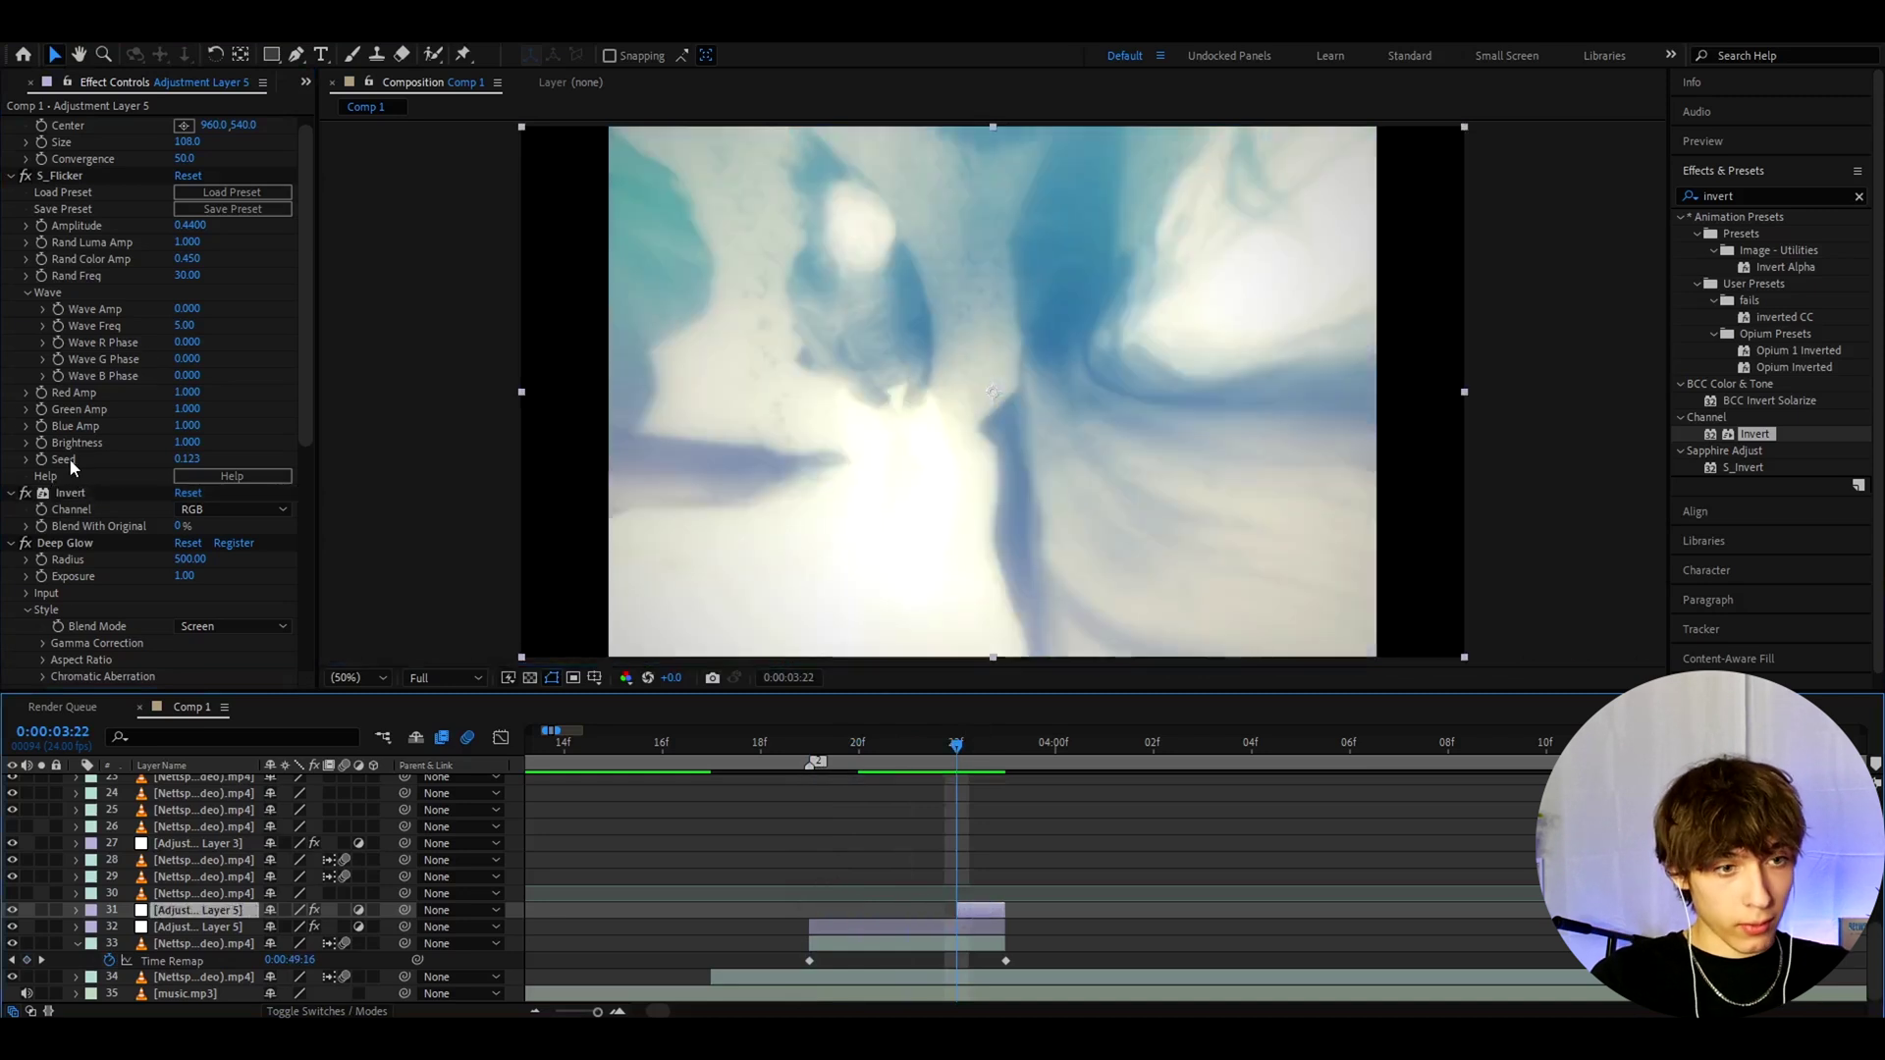
{"action": "left_click", "coordinate": [177, 578]}
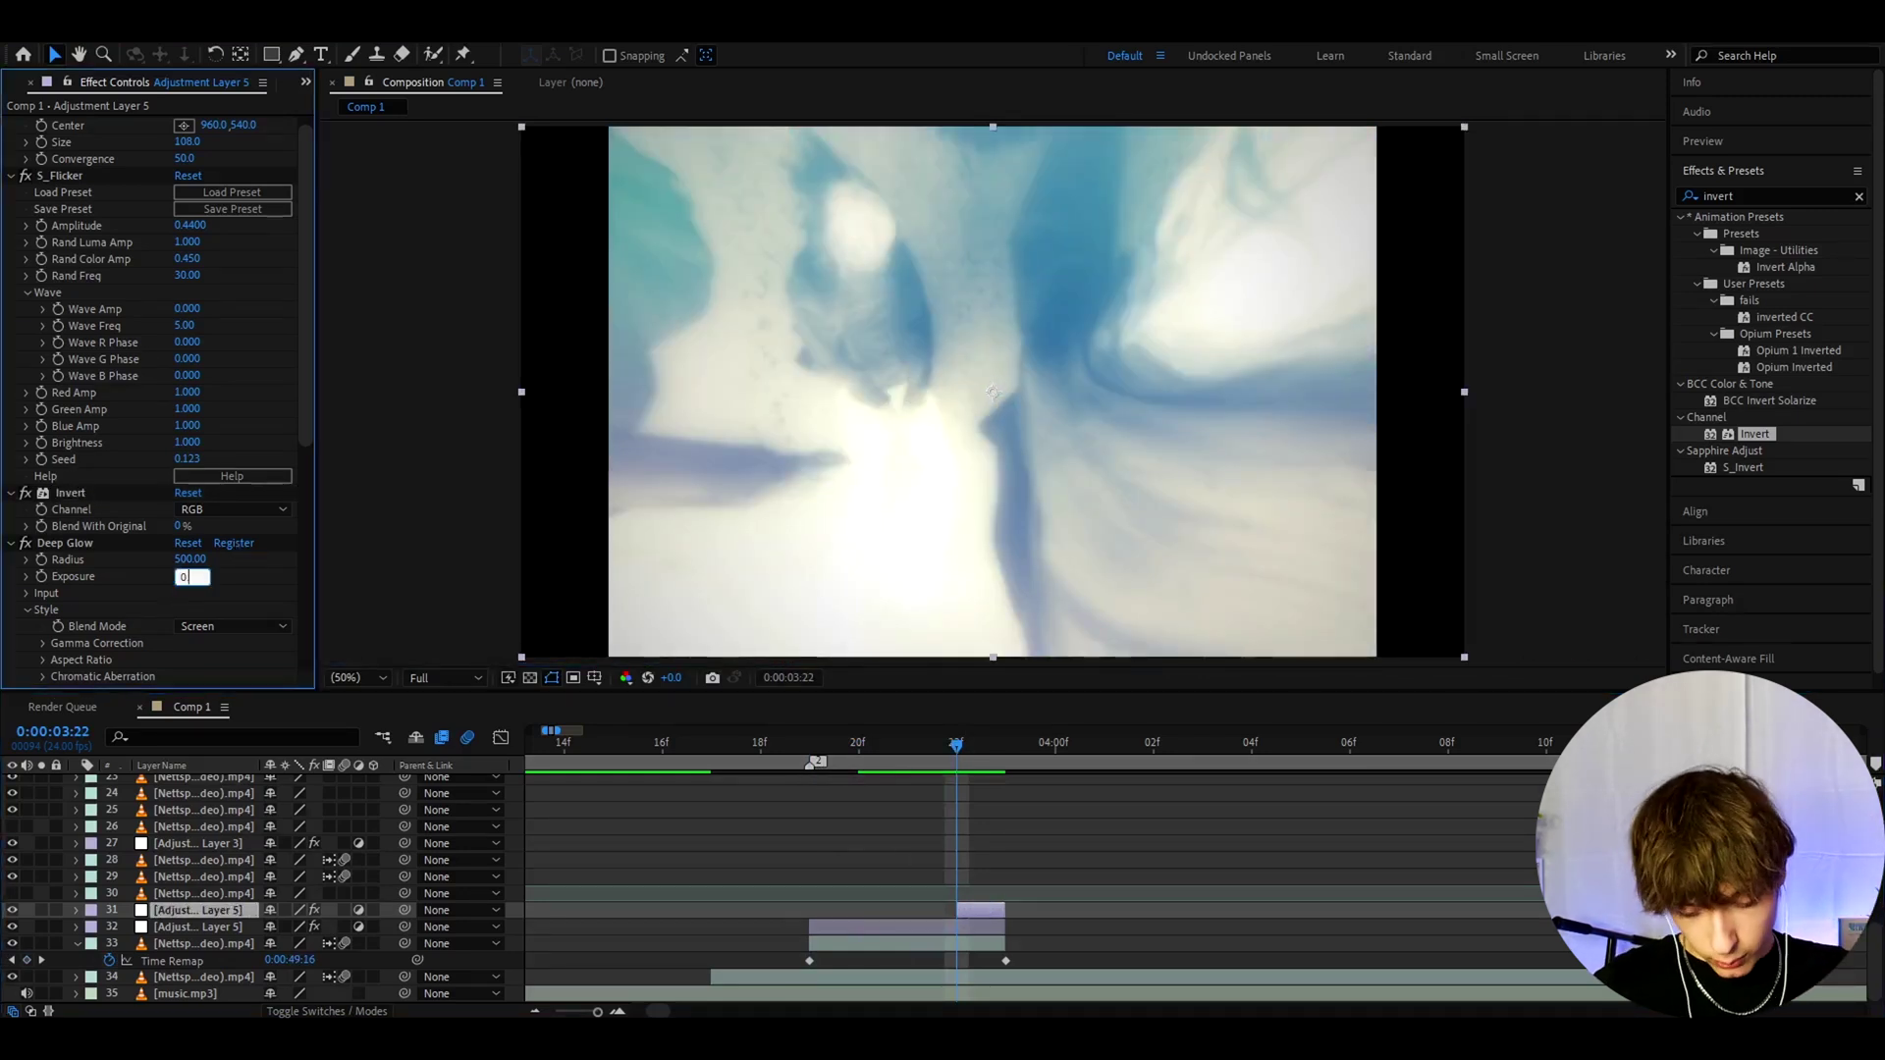
{"action": "type", "text": "0.45"}
{"action": "key", "text": "Return"}
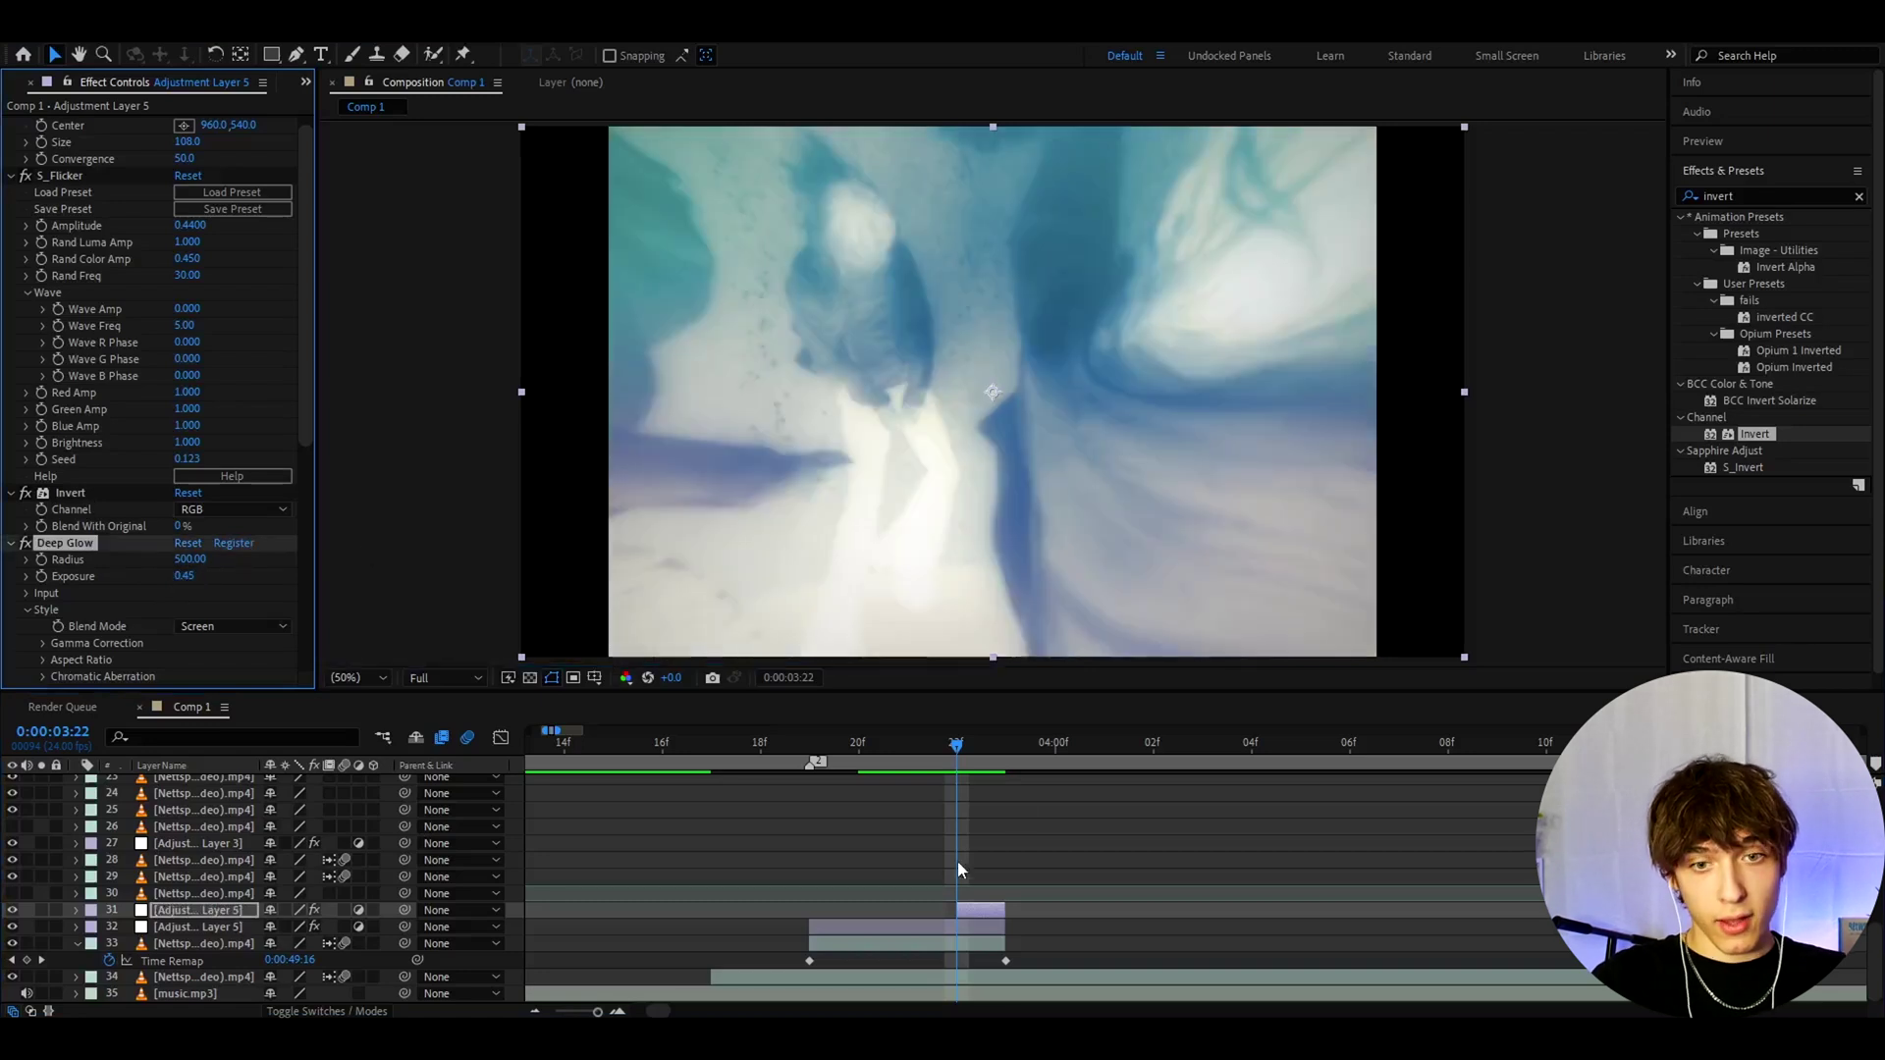
- Duplicate the inverted adjustment layer and shift the new copy earlier
{"action": "left_click", "coordinate": [975, 910]}
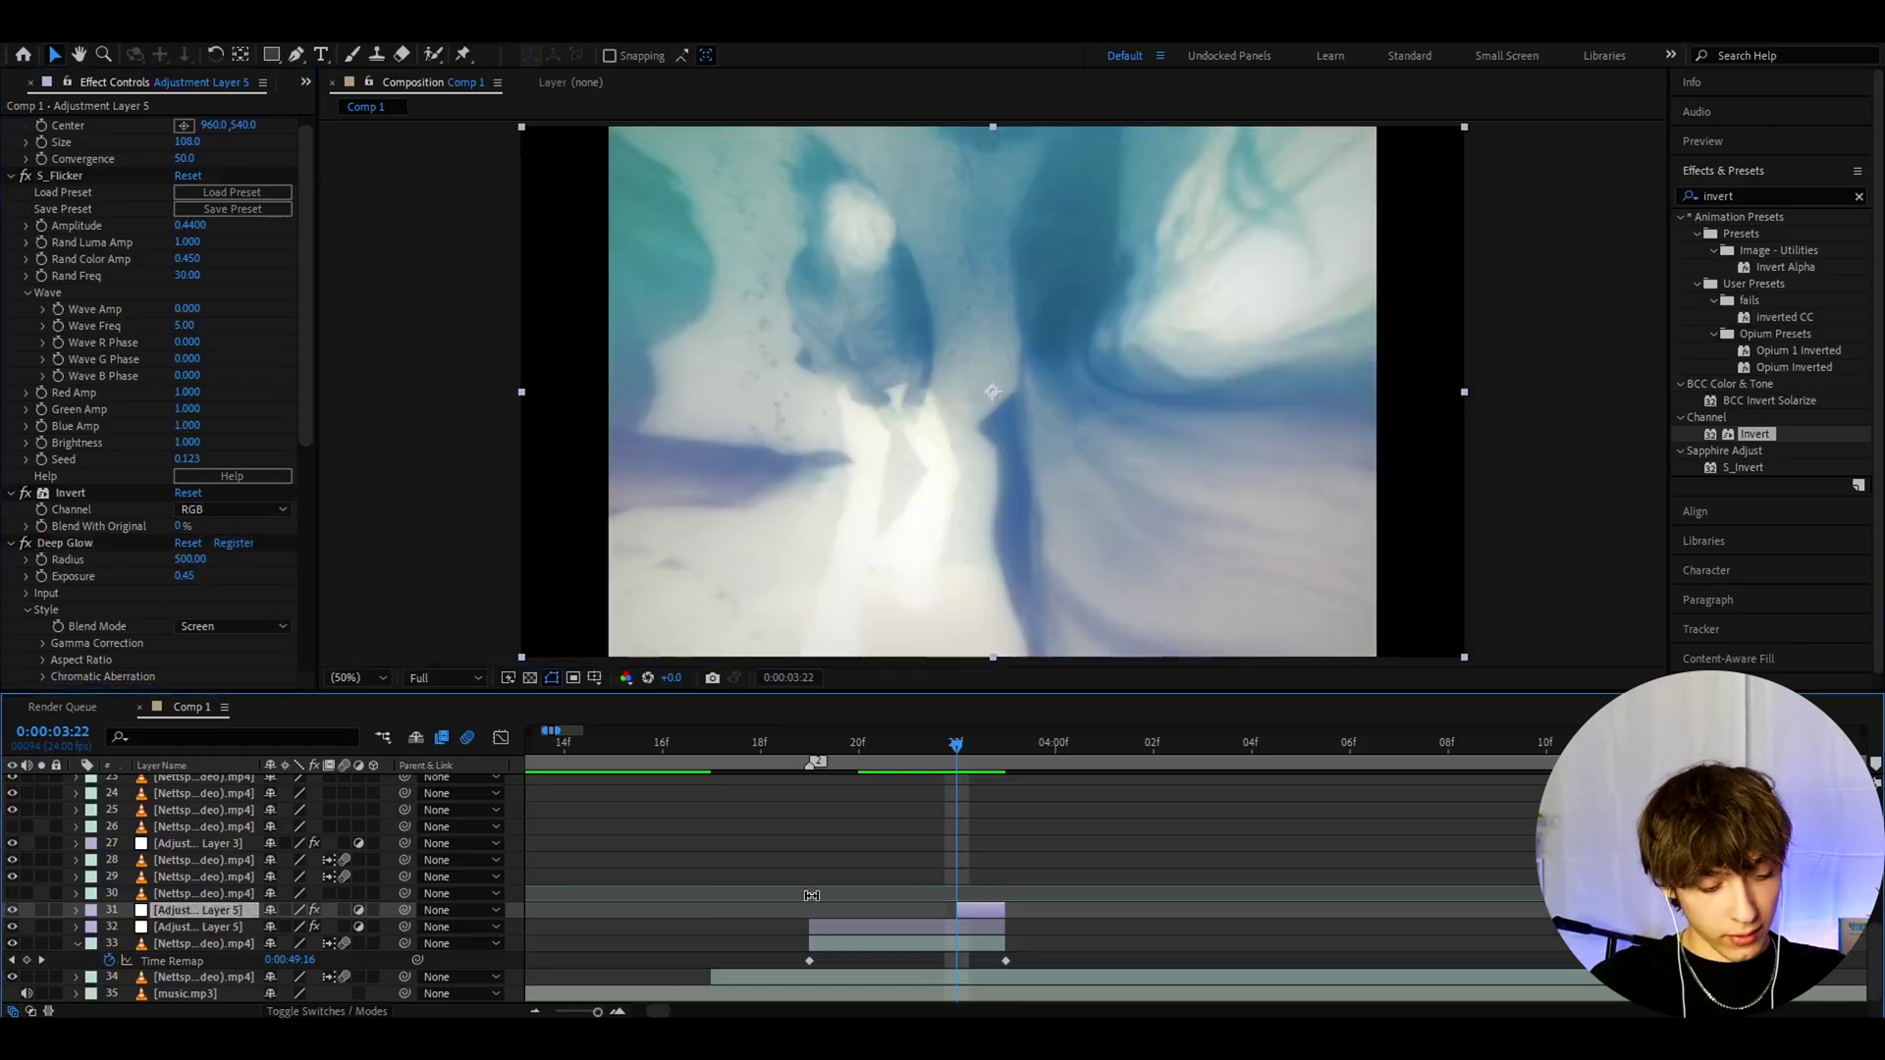
{"action": "key", "text": "ctrl+d"}
{"action": "left_click_drag", "start_coordinate": [970, 905], "coordinate": [823, 905]}
- Preview the burst from 3:19, hide layer 31, and scrub the frames around the burst
{"action": "left_click", "coordinate": [809, 748]}
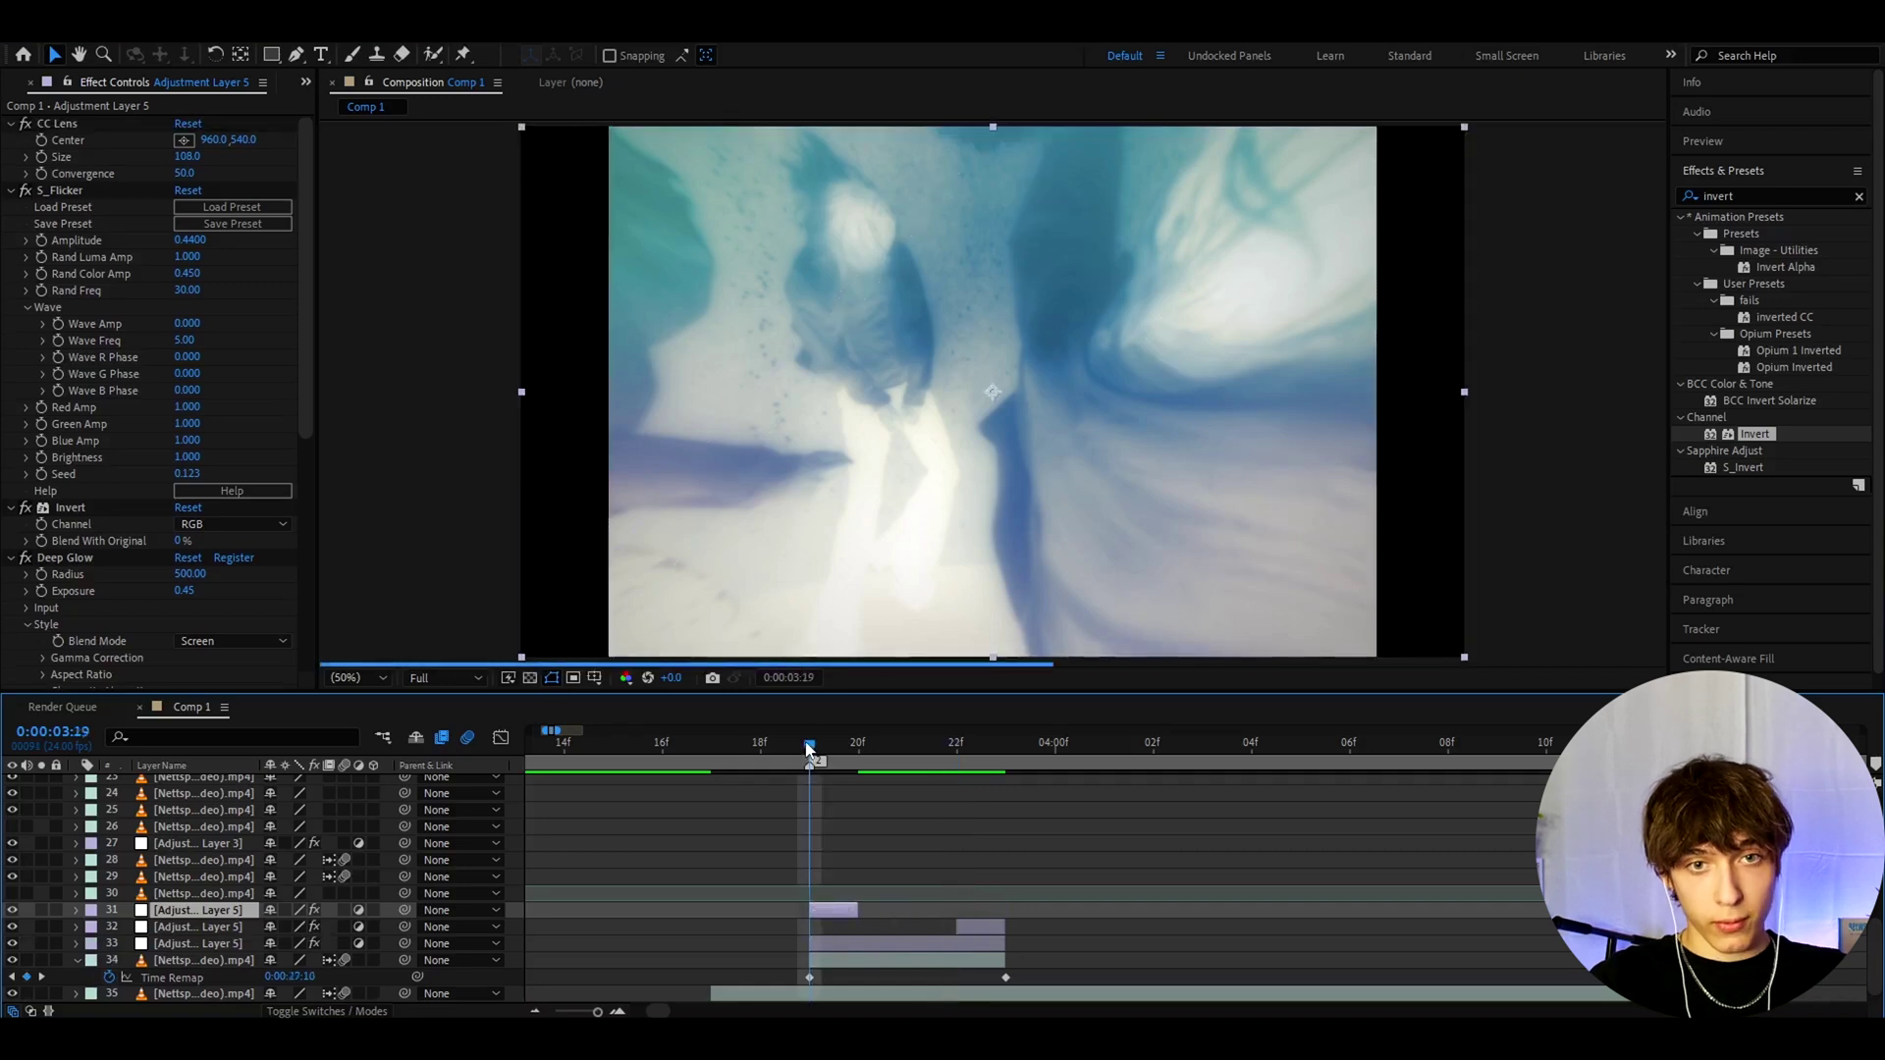
{"action": "key", "text": "space"}
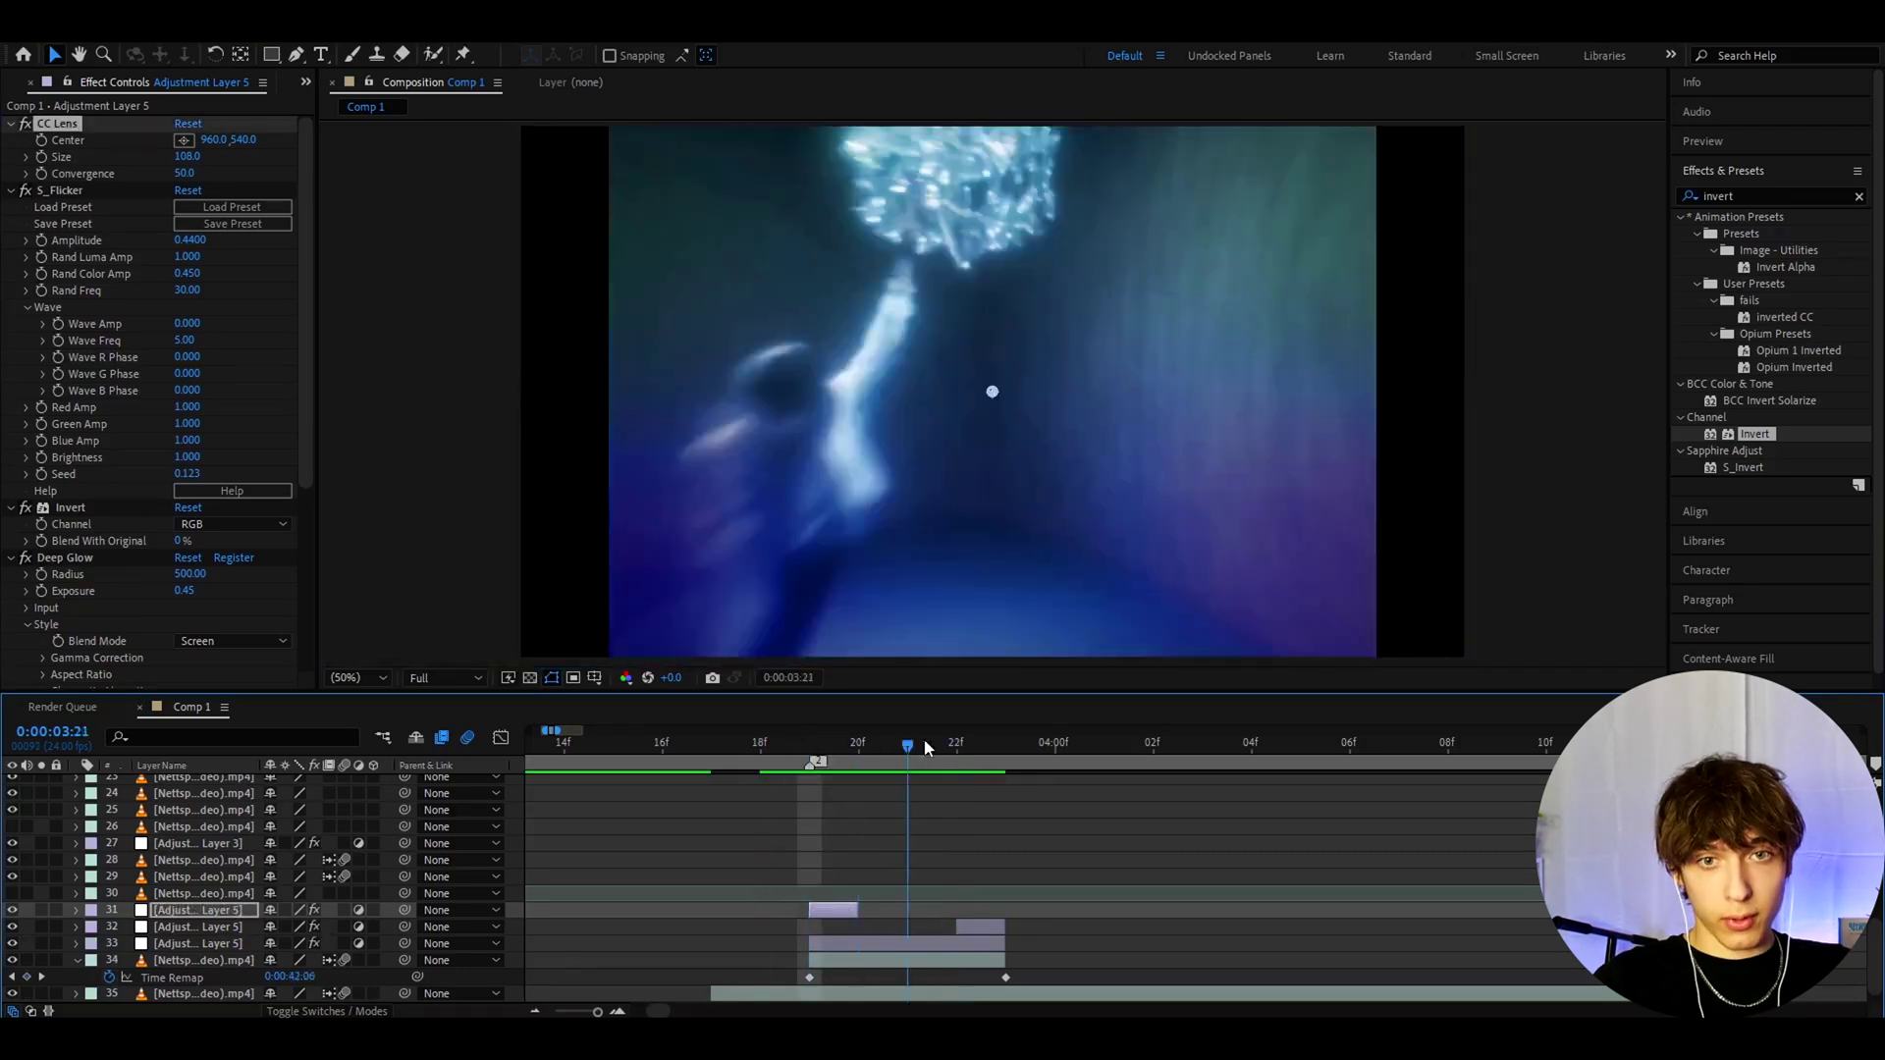
{"action": "key", "text": "space"}
{"action": "left_click", "coordinate": [825, 914]}
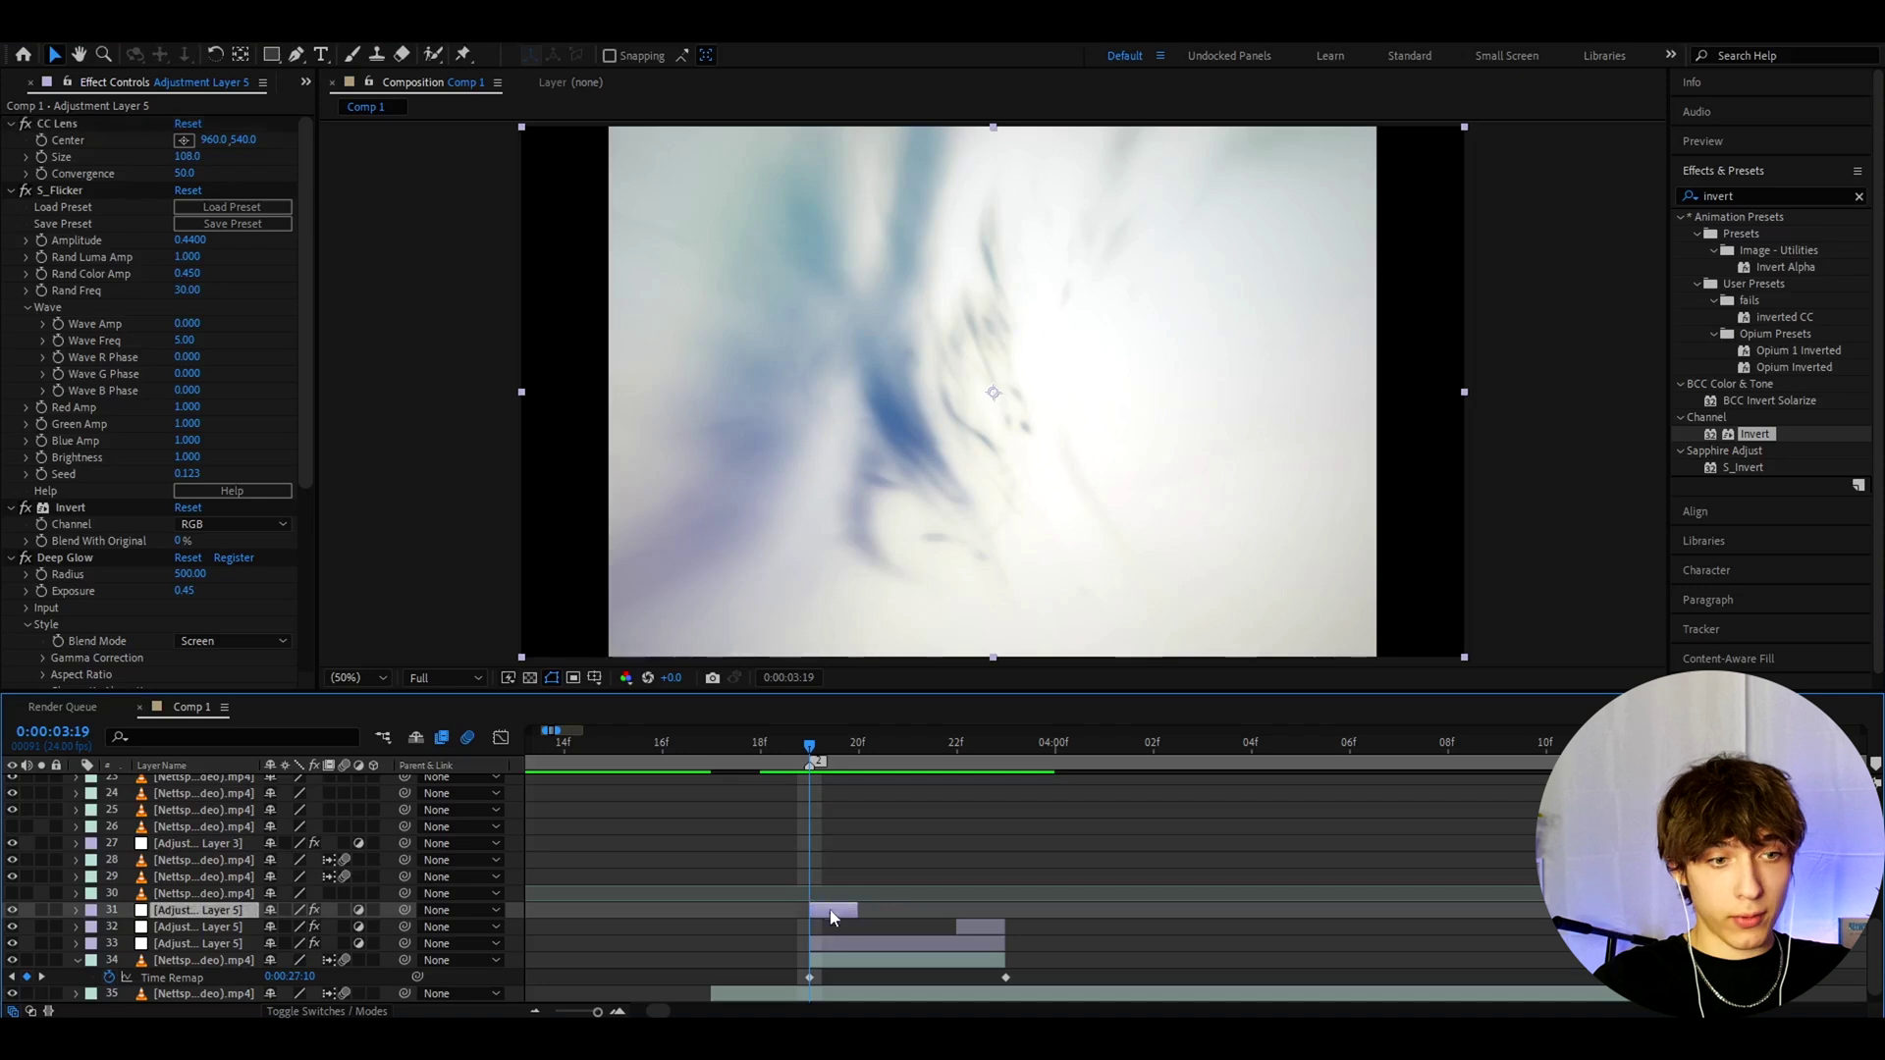
{"action": "left_click", "coordinate": [12, 910]}
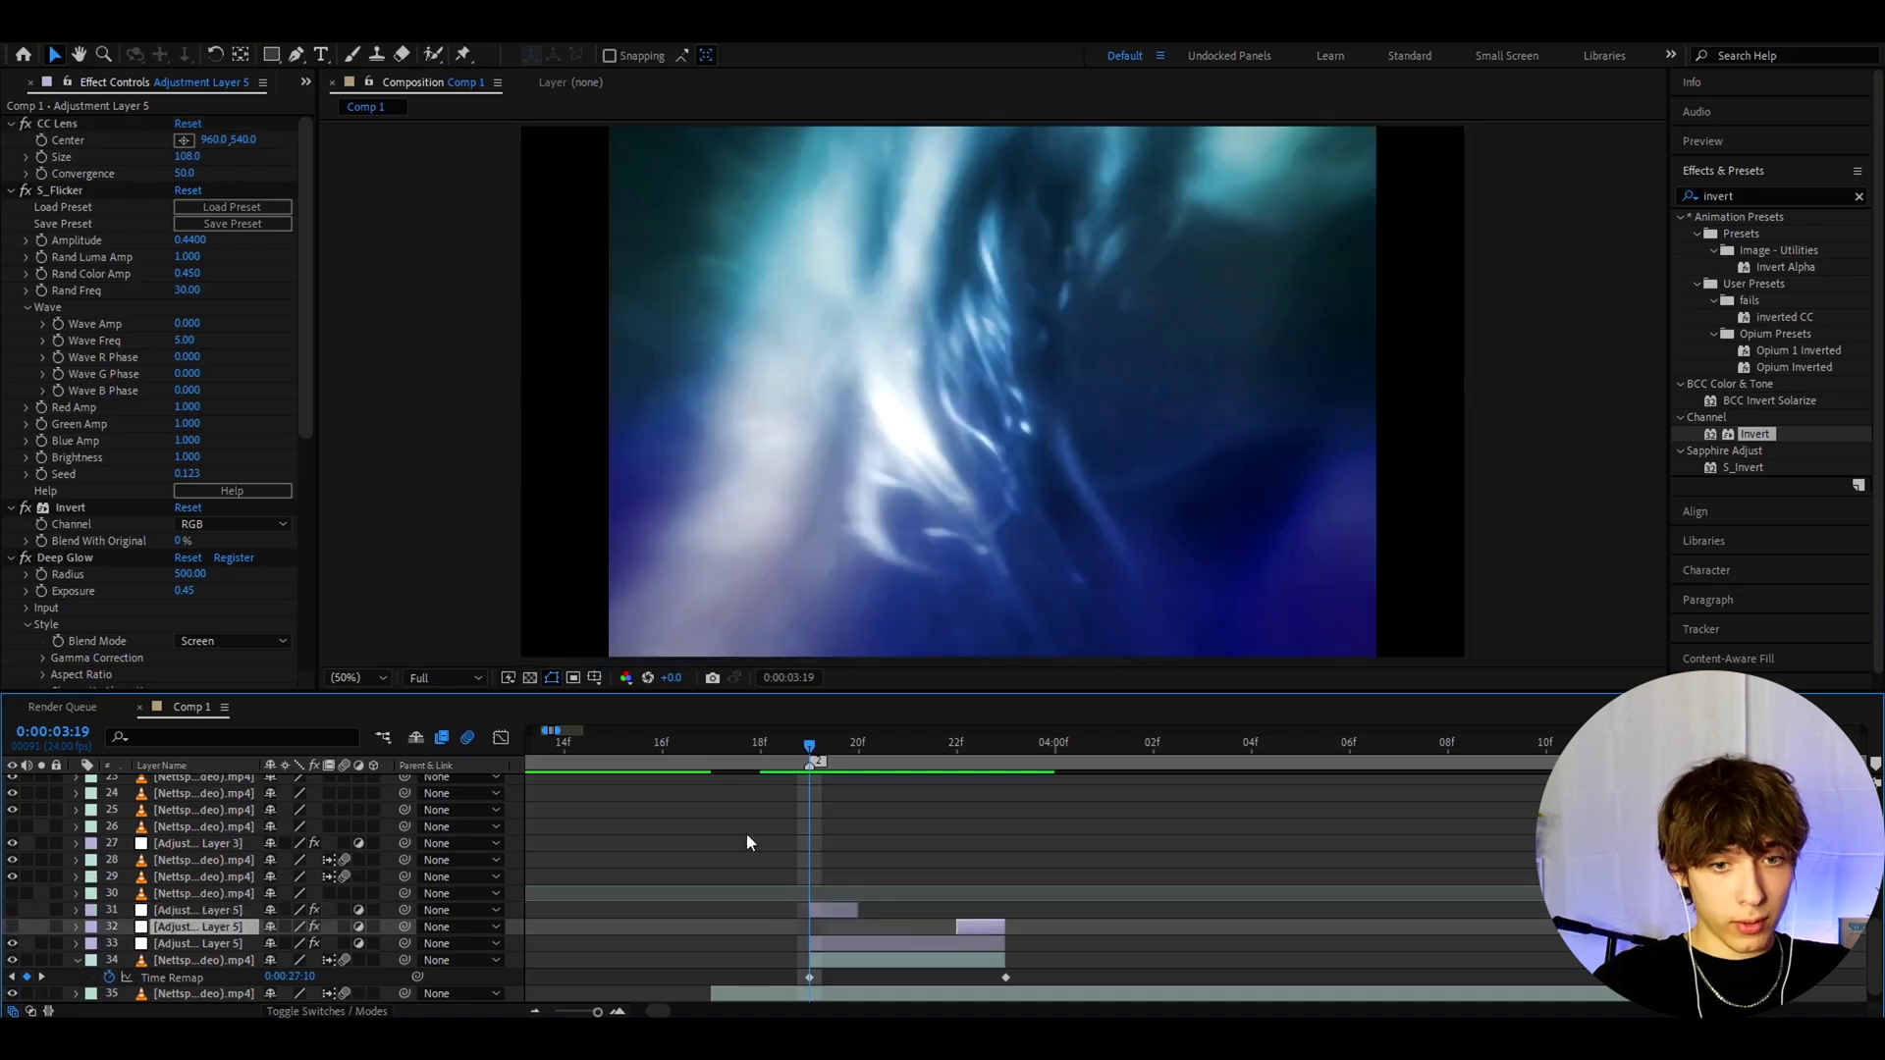
{"action": "left_click_drag", "start_coordinate": [796, 748], "coordinate": [1317, 805]}
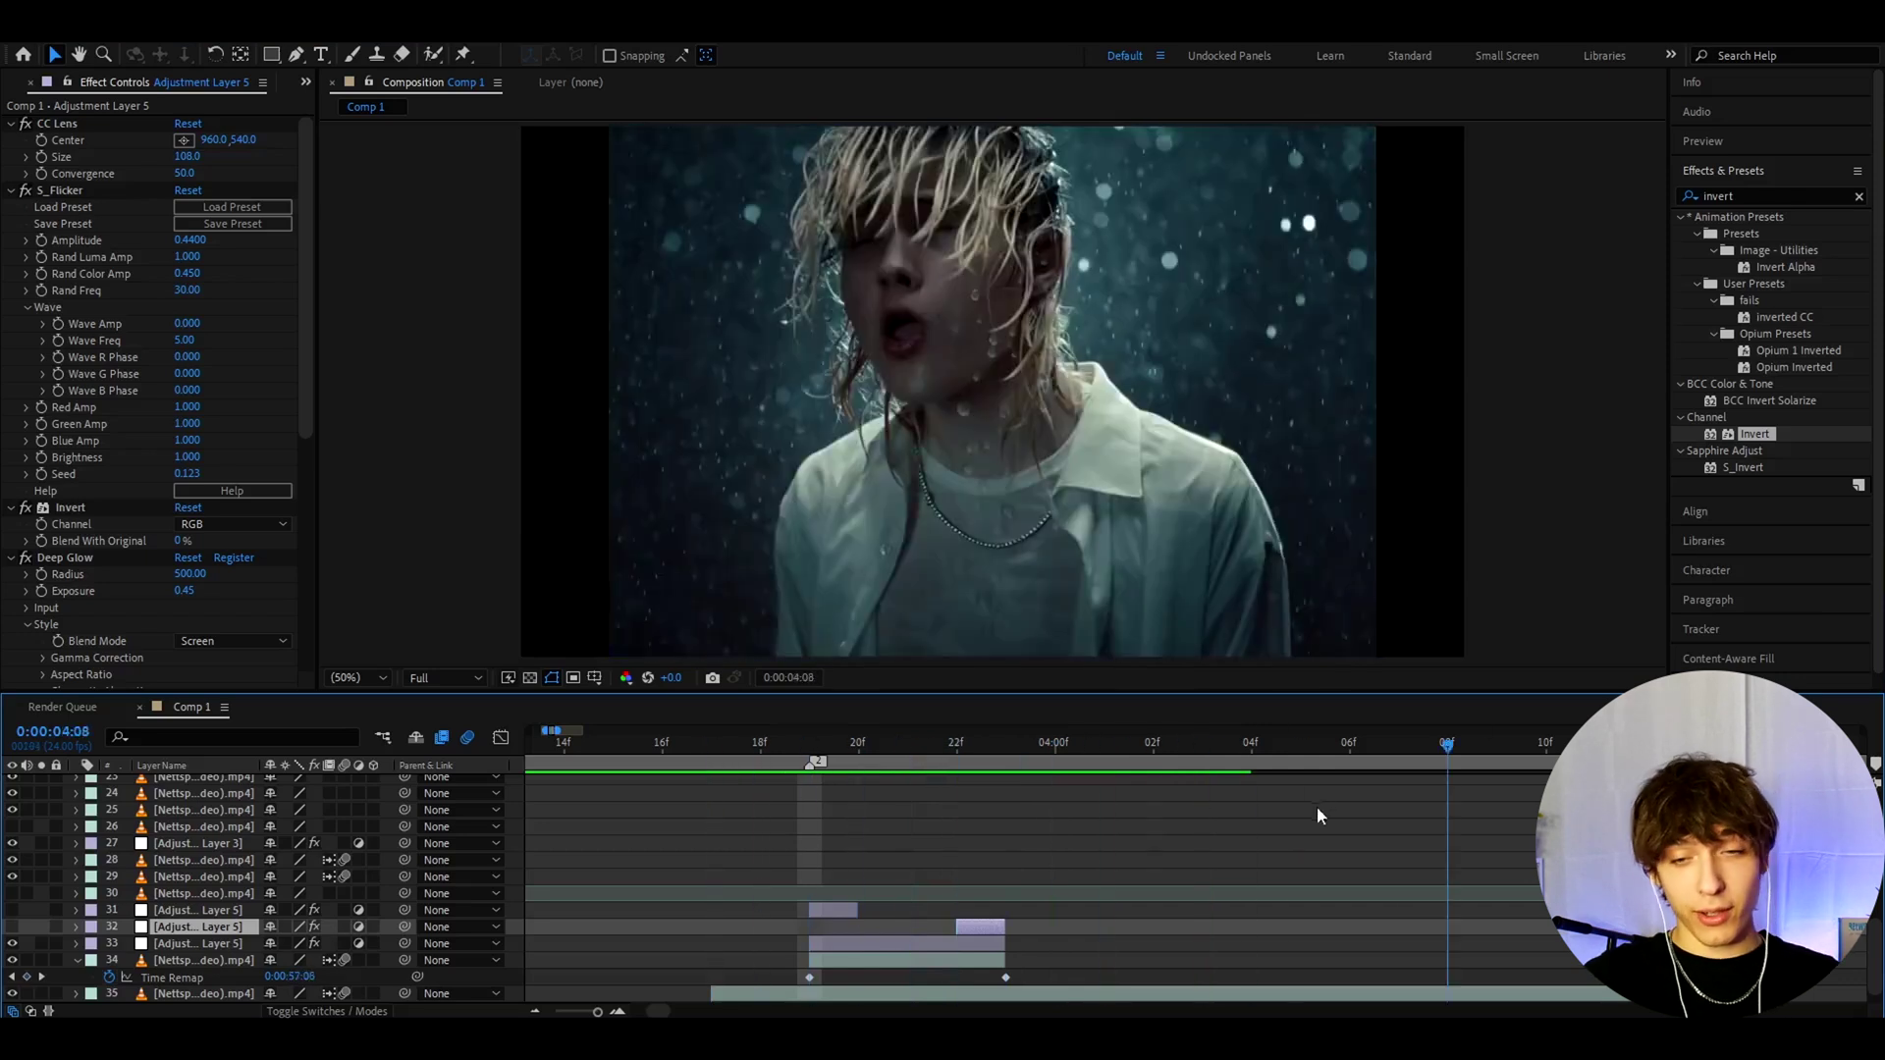
{"action": "key", "text": "Page_Up"}
{"action": "key", "text": "Page_Up"}
{"action": "key", "text": "Page_Up"}
{"action": "key", "text": "Page_Up"}
{"action": "key", "text": "Page_Up"}
{"action": "key", "text": "minus"}
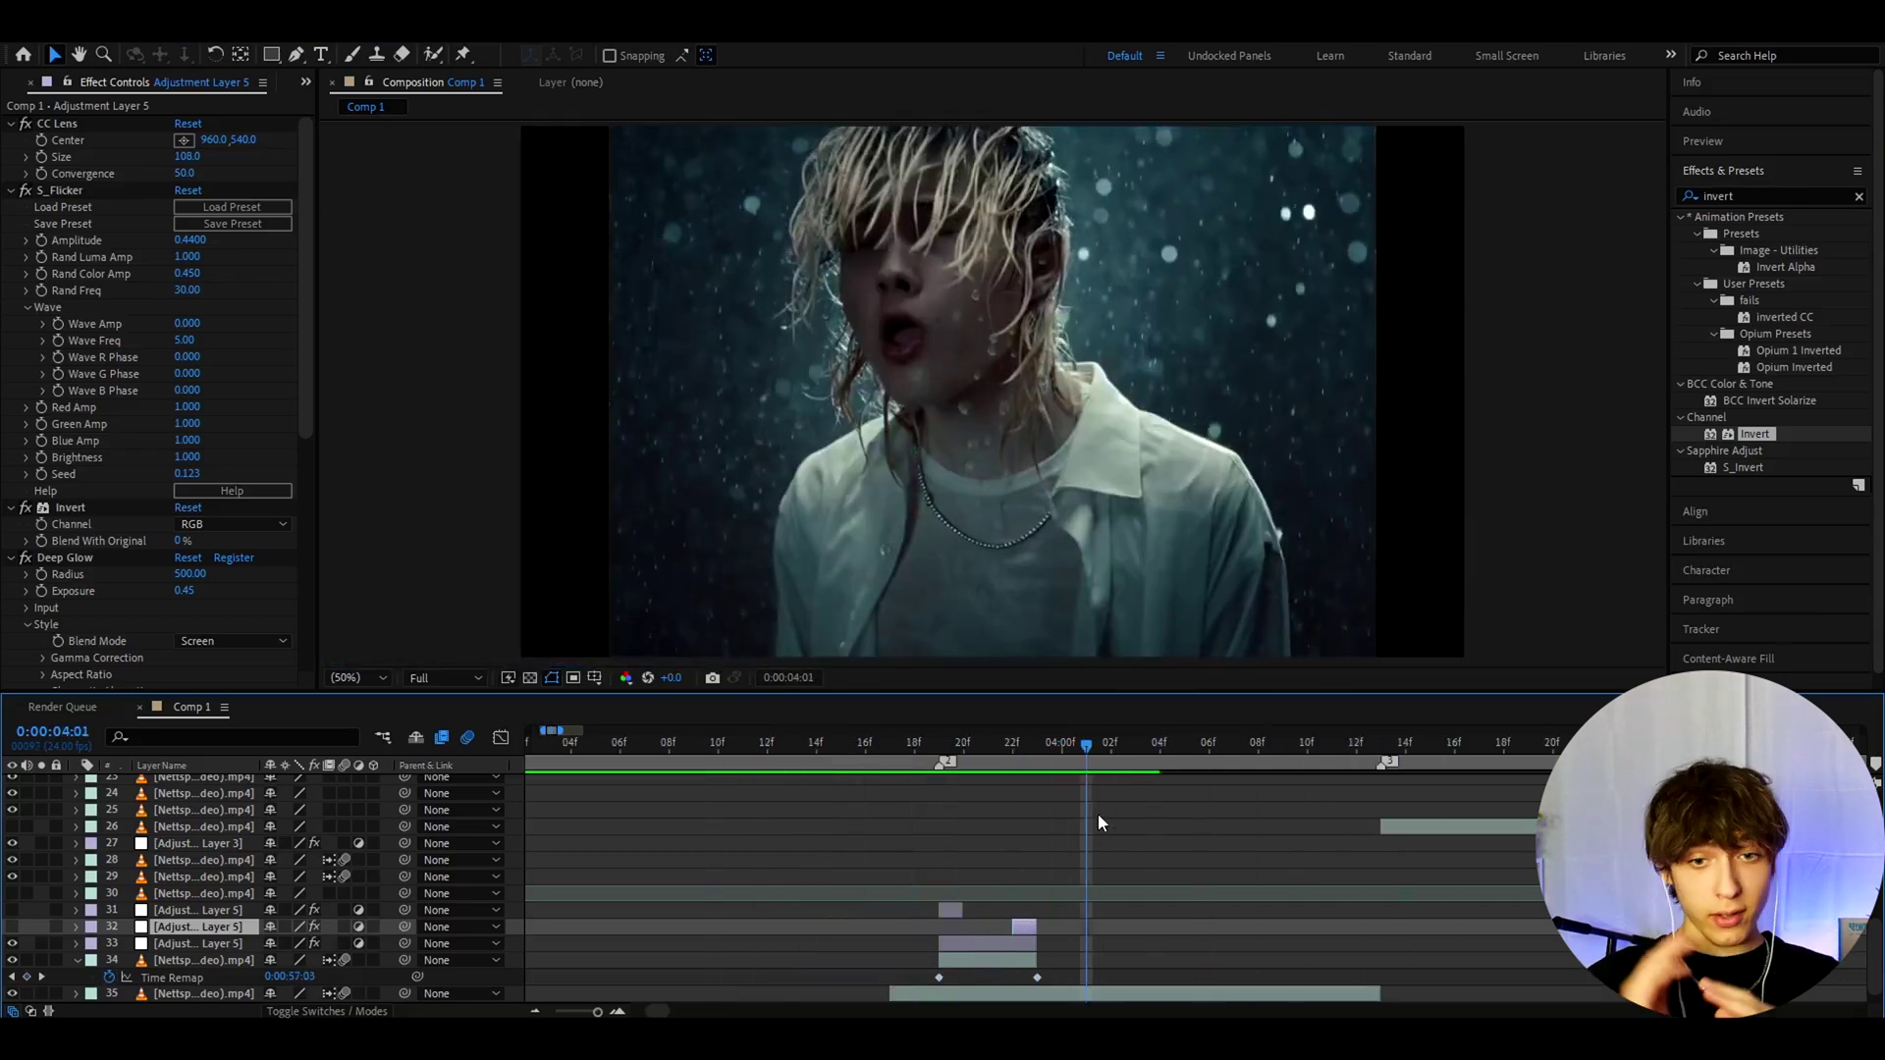
{"action": "left_click_drag", "start_coordinate": [1090, 746], "coordinate": [1081, 811]}
{"action": "scroll", "coordinate": [1264, 862], "scroll_direction": "up", "scroll_amount": 7}
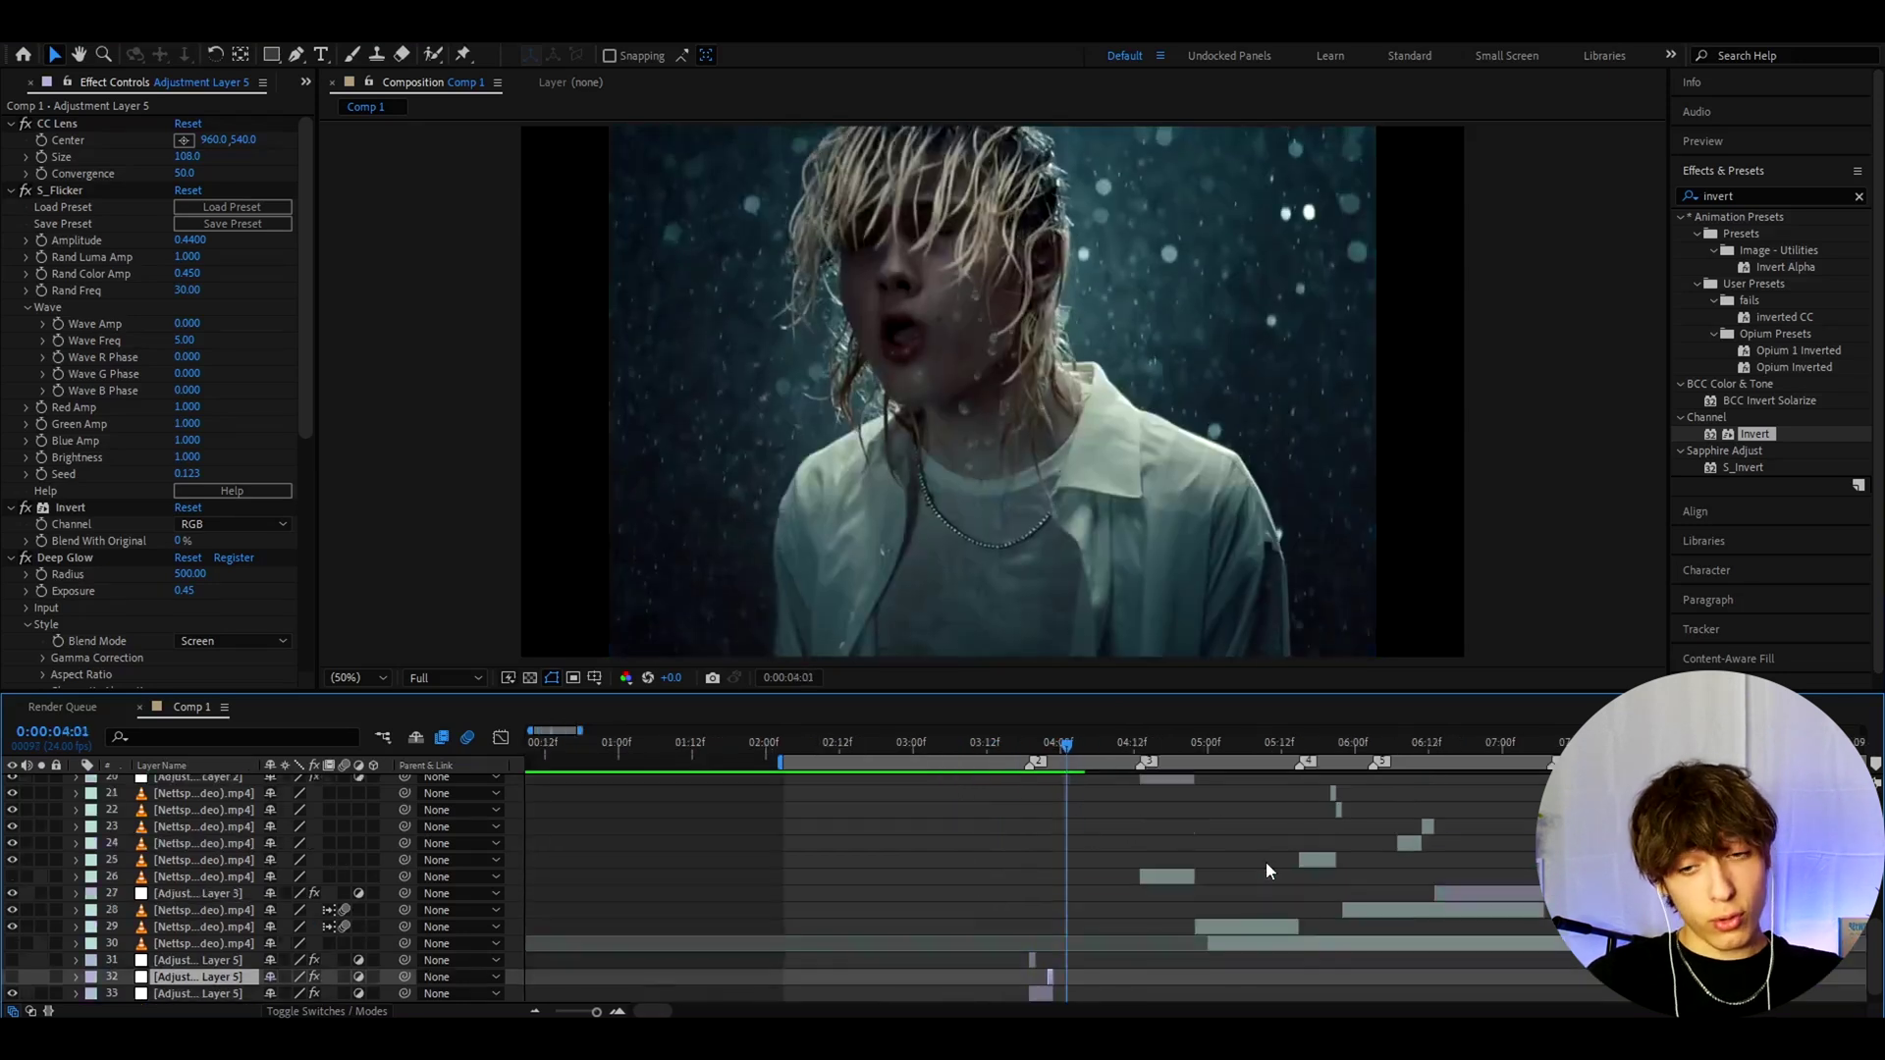
{"action": "scroll", "coordinate": [1447, 875], "scroll_direction": "right", "scroll_amount": 5}
{"action": "left_click", "coordinate": [1207, 746]}
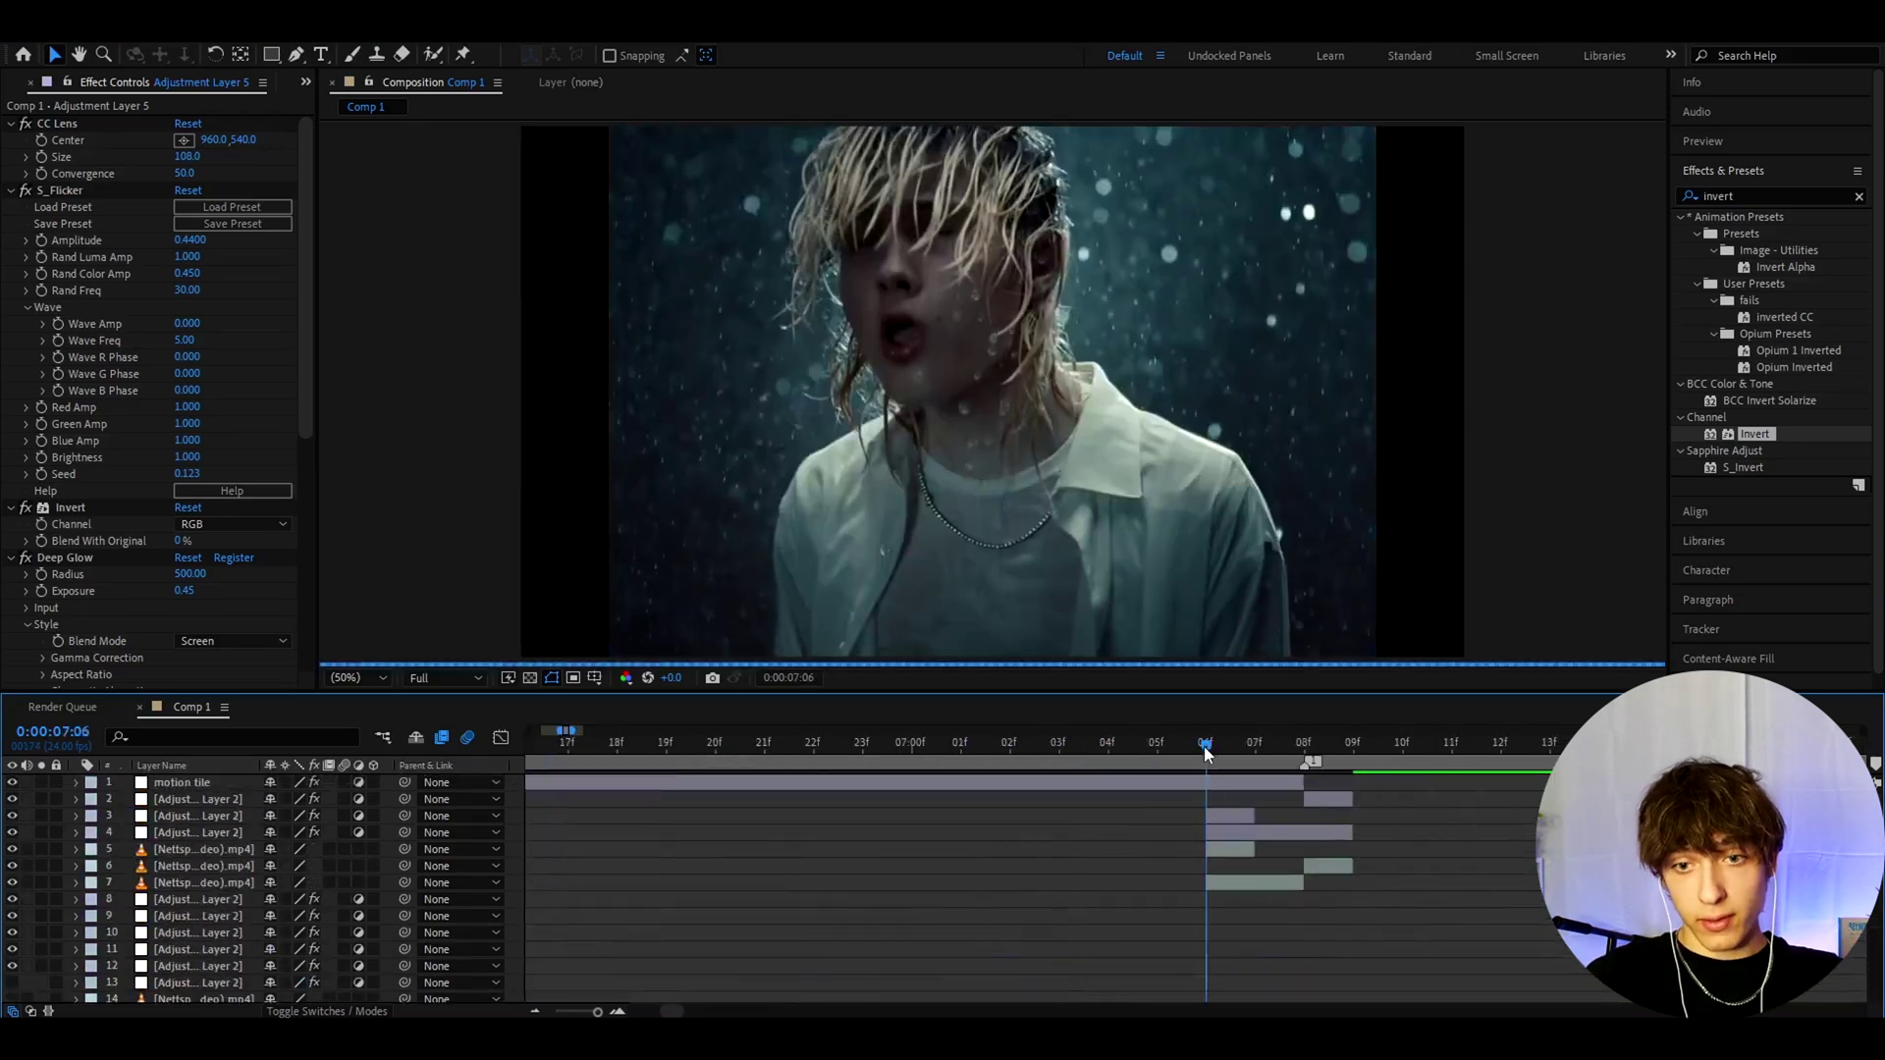
{"action": "mouse_move", "coordinate": [1207, 751]}
{"action": "left_mouse_down"}
{"action": "mouse_move", "coordinate": [1108, 754]}
{"action": "mouse_move", "coordinate": [1207, 756]}
{"action": "left_mouse_up"}
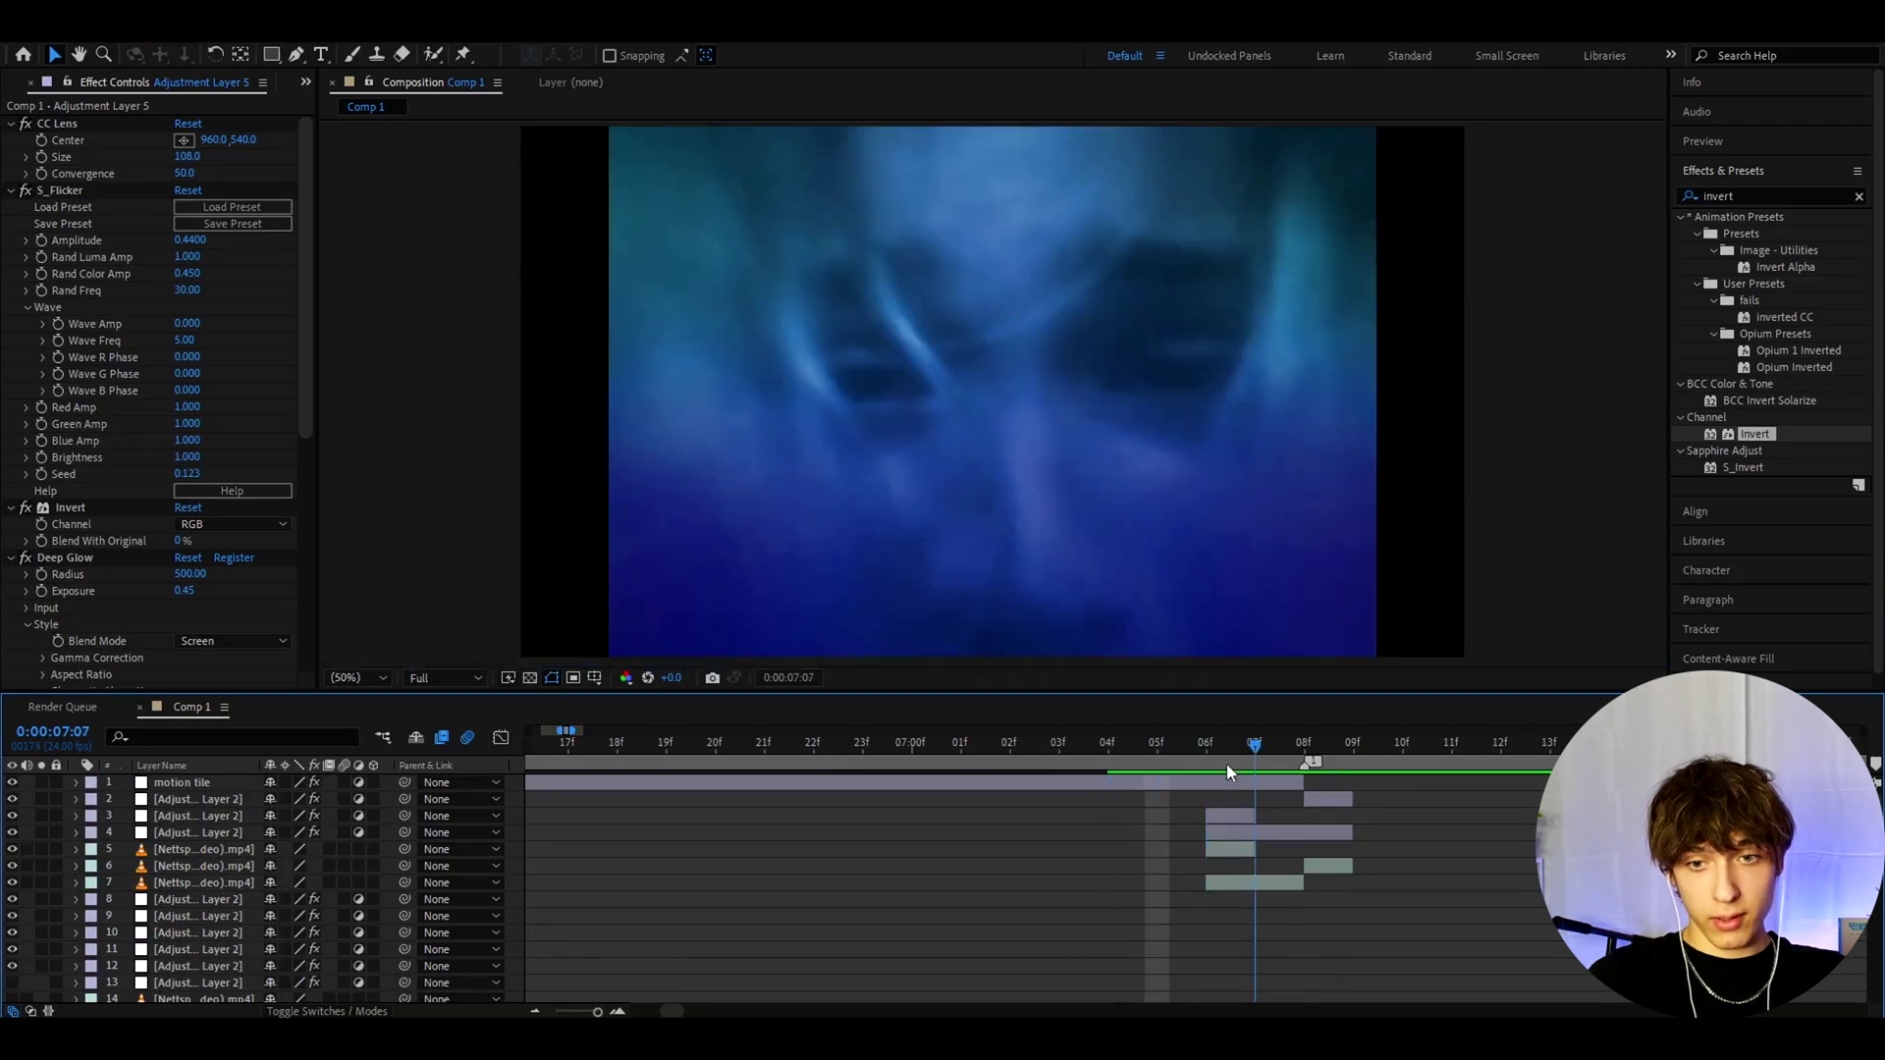
{"action": "left_click", "coordinate": [1233, 816]}
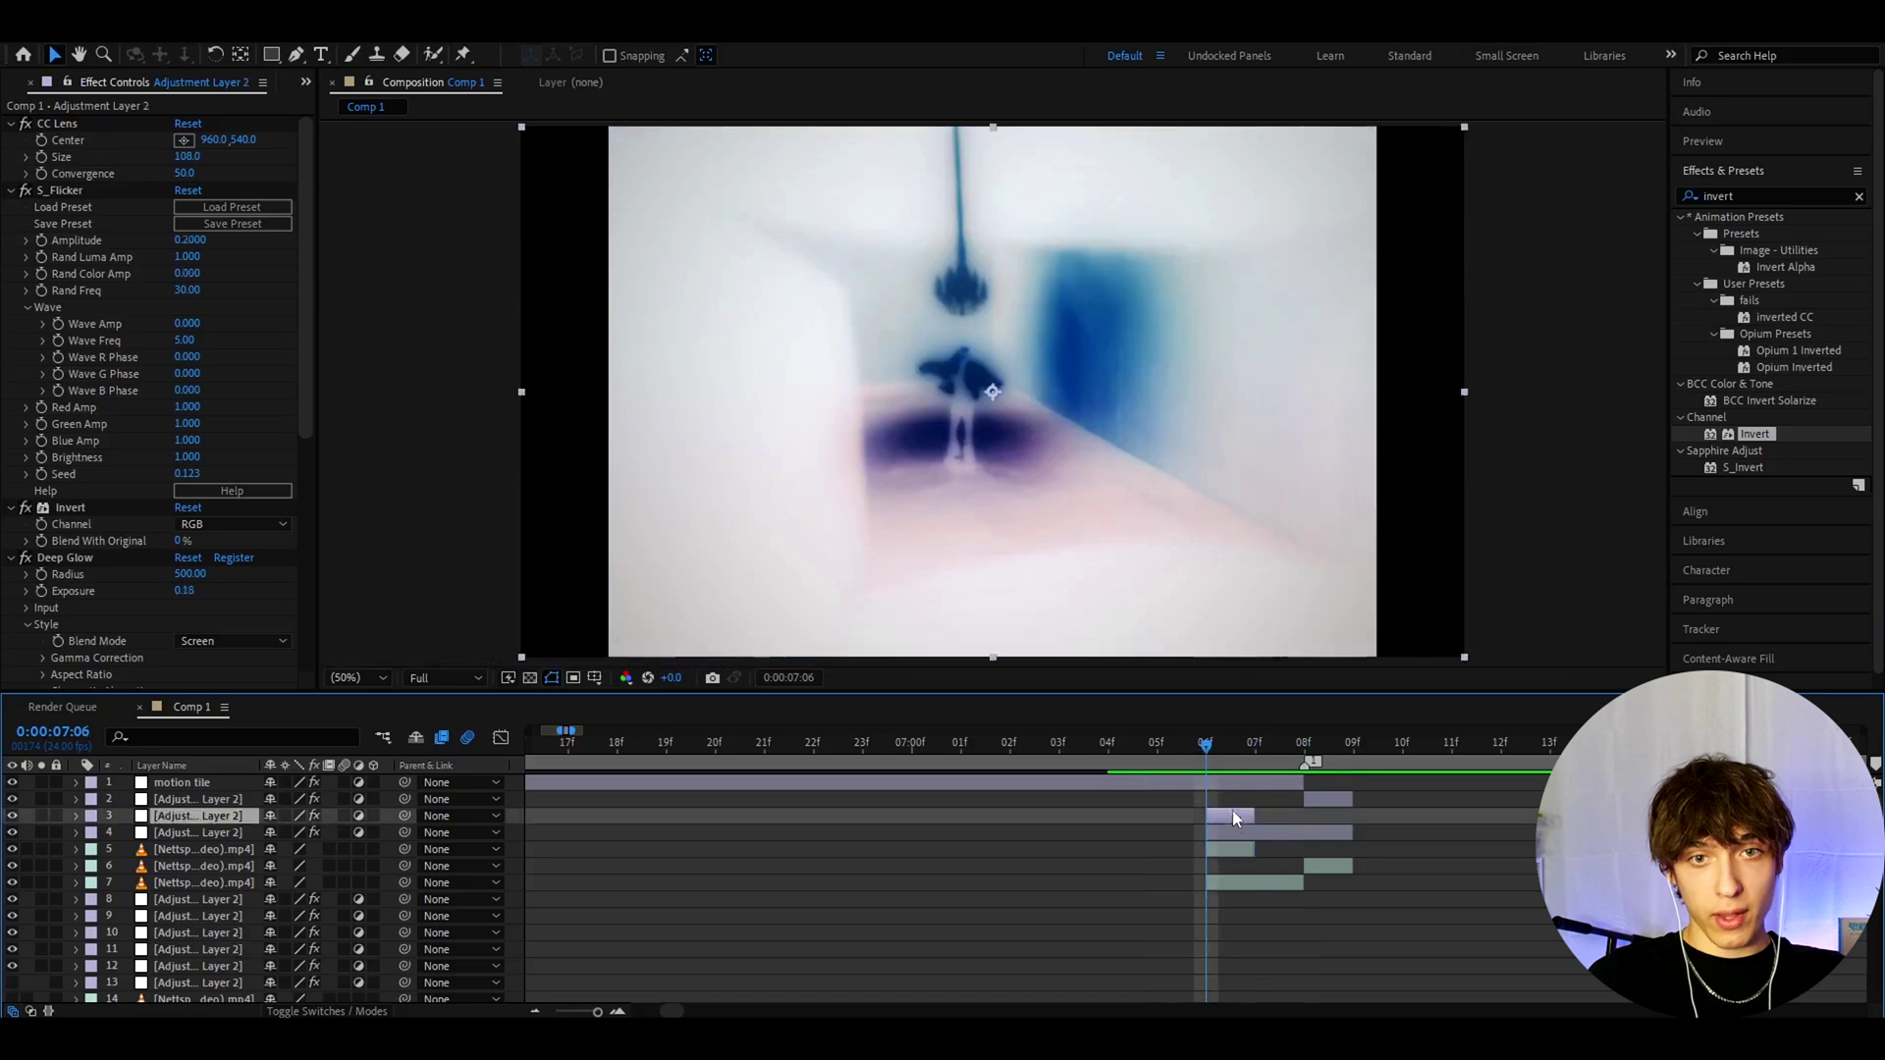
{"action": "left_click", "coordinate": [83, 509]}
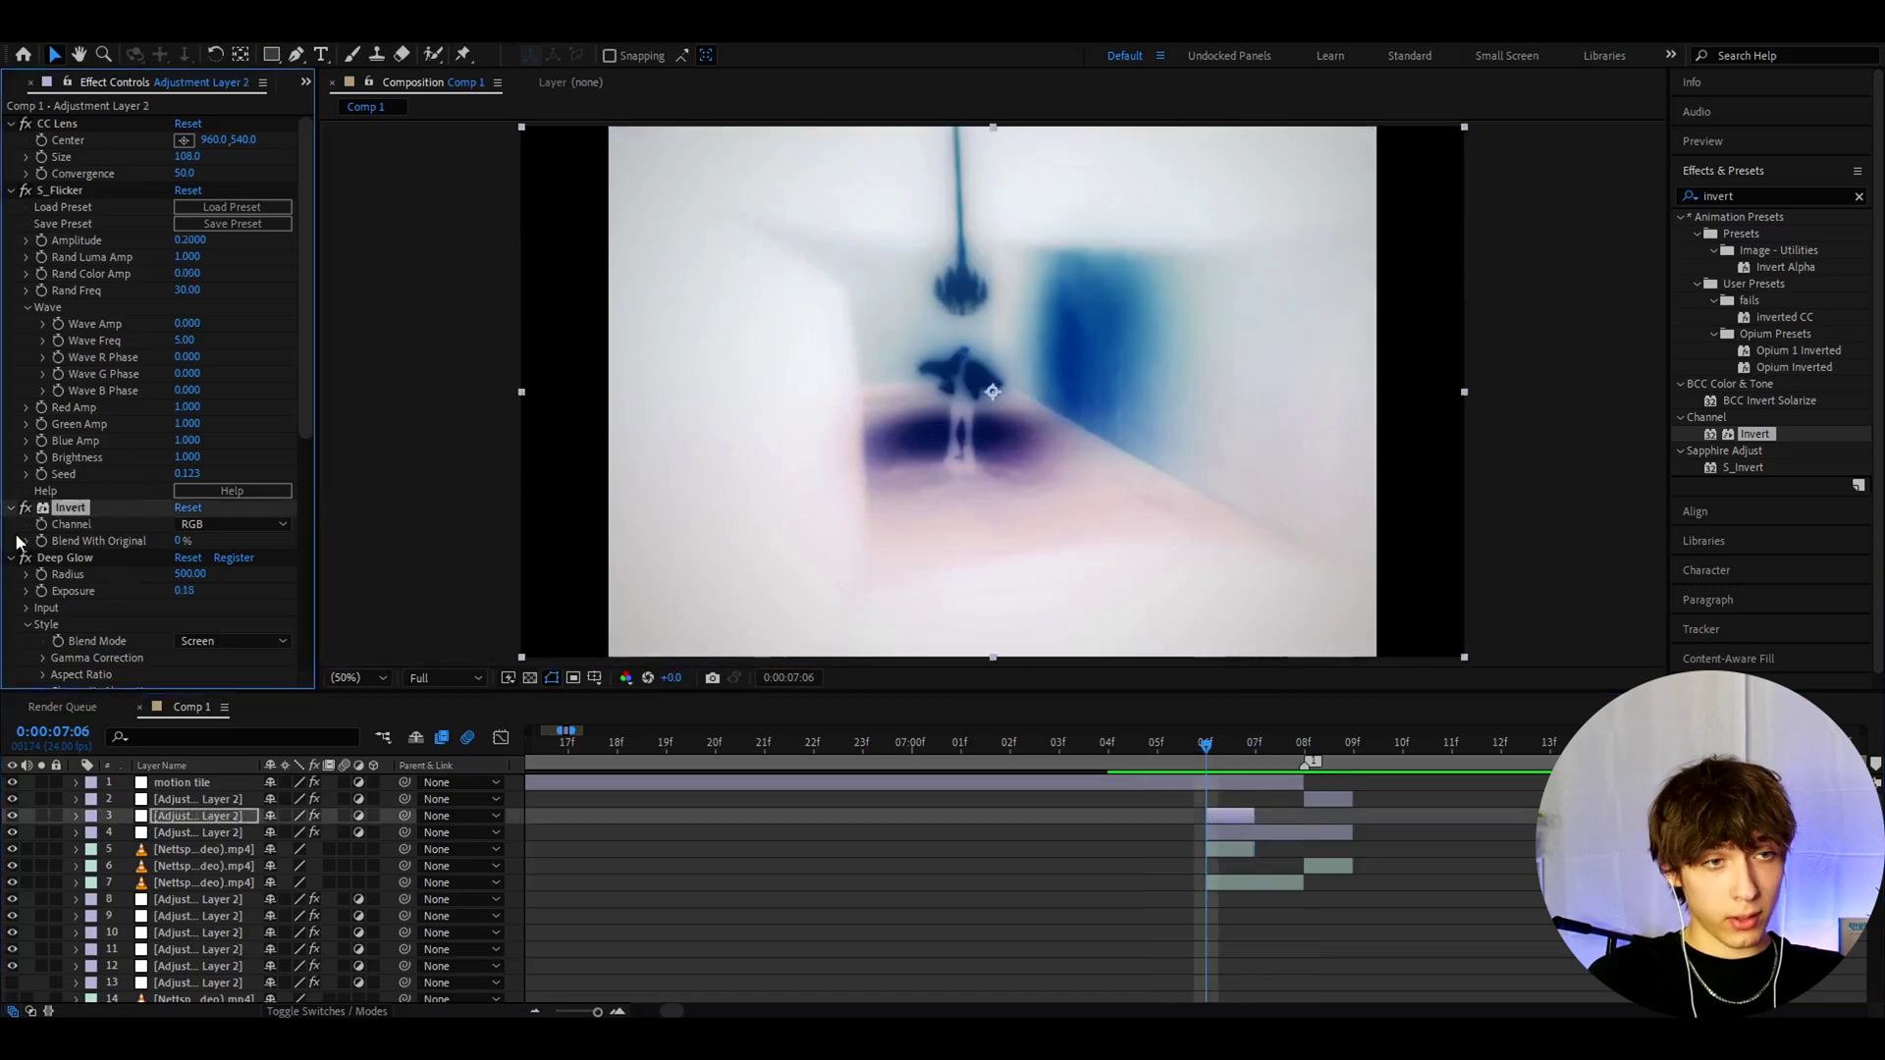
{"action": "scroll", "coordinate": [155, 558], "scroll_direction": "down", "scroll_amount": 8}
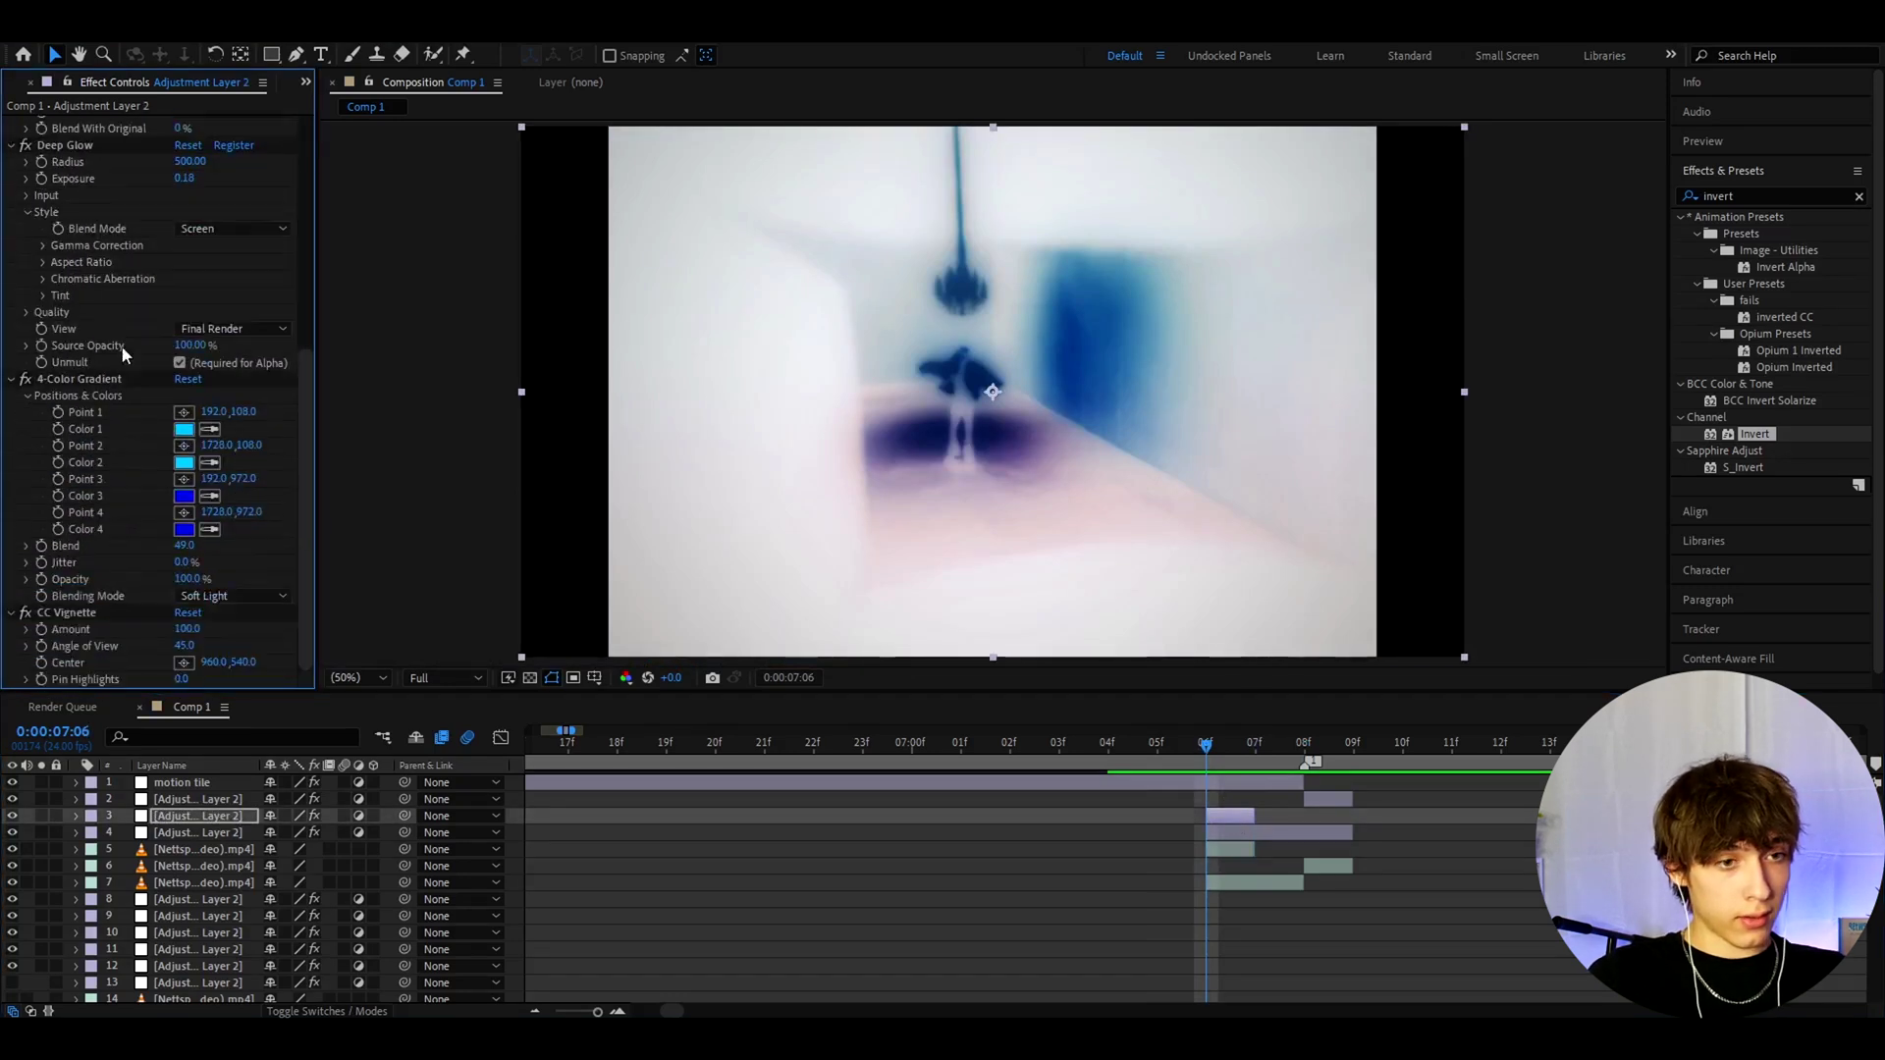
{"action": "left_click", "coordinate": [197, 597]}
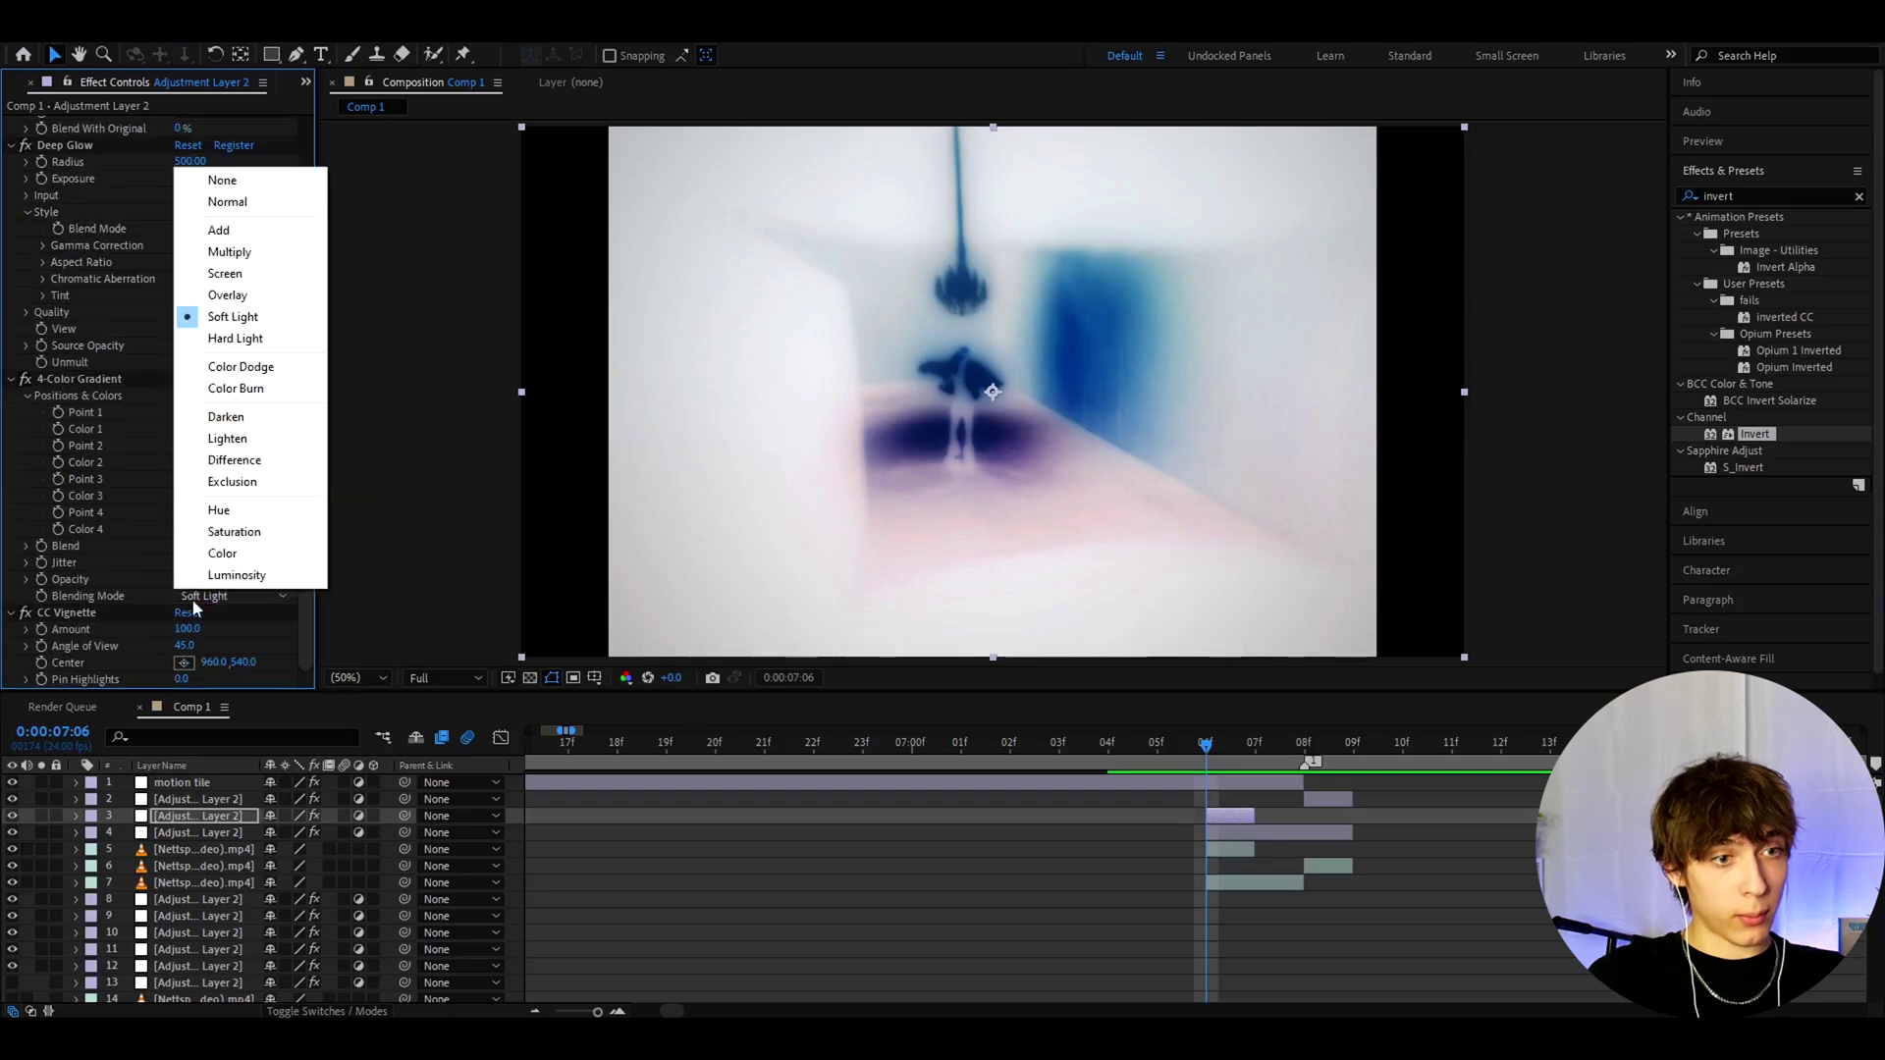
{"action": "left_click", "coordinate": [140, 567]}
{"action": "key", "text": "Page_Down"}
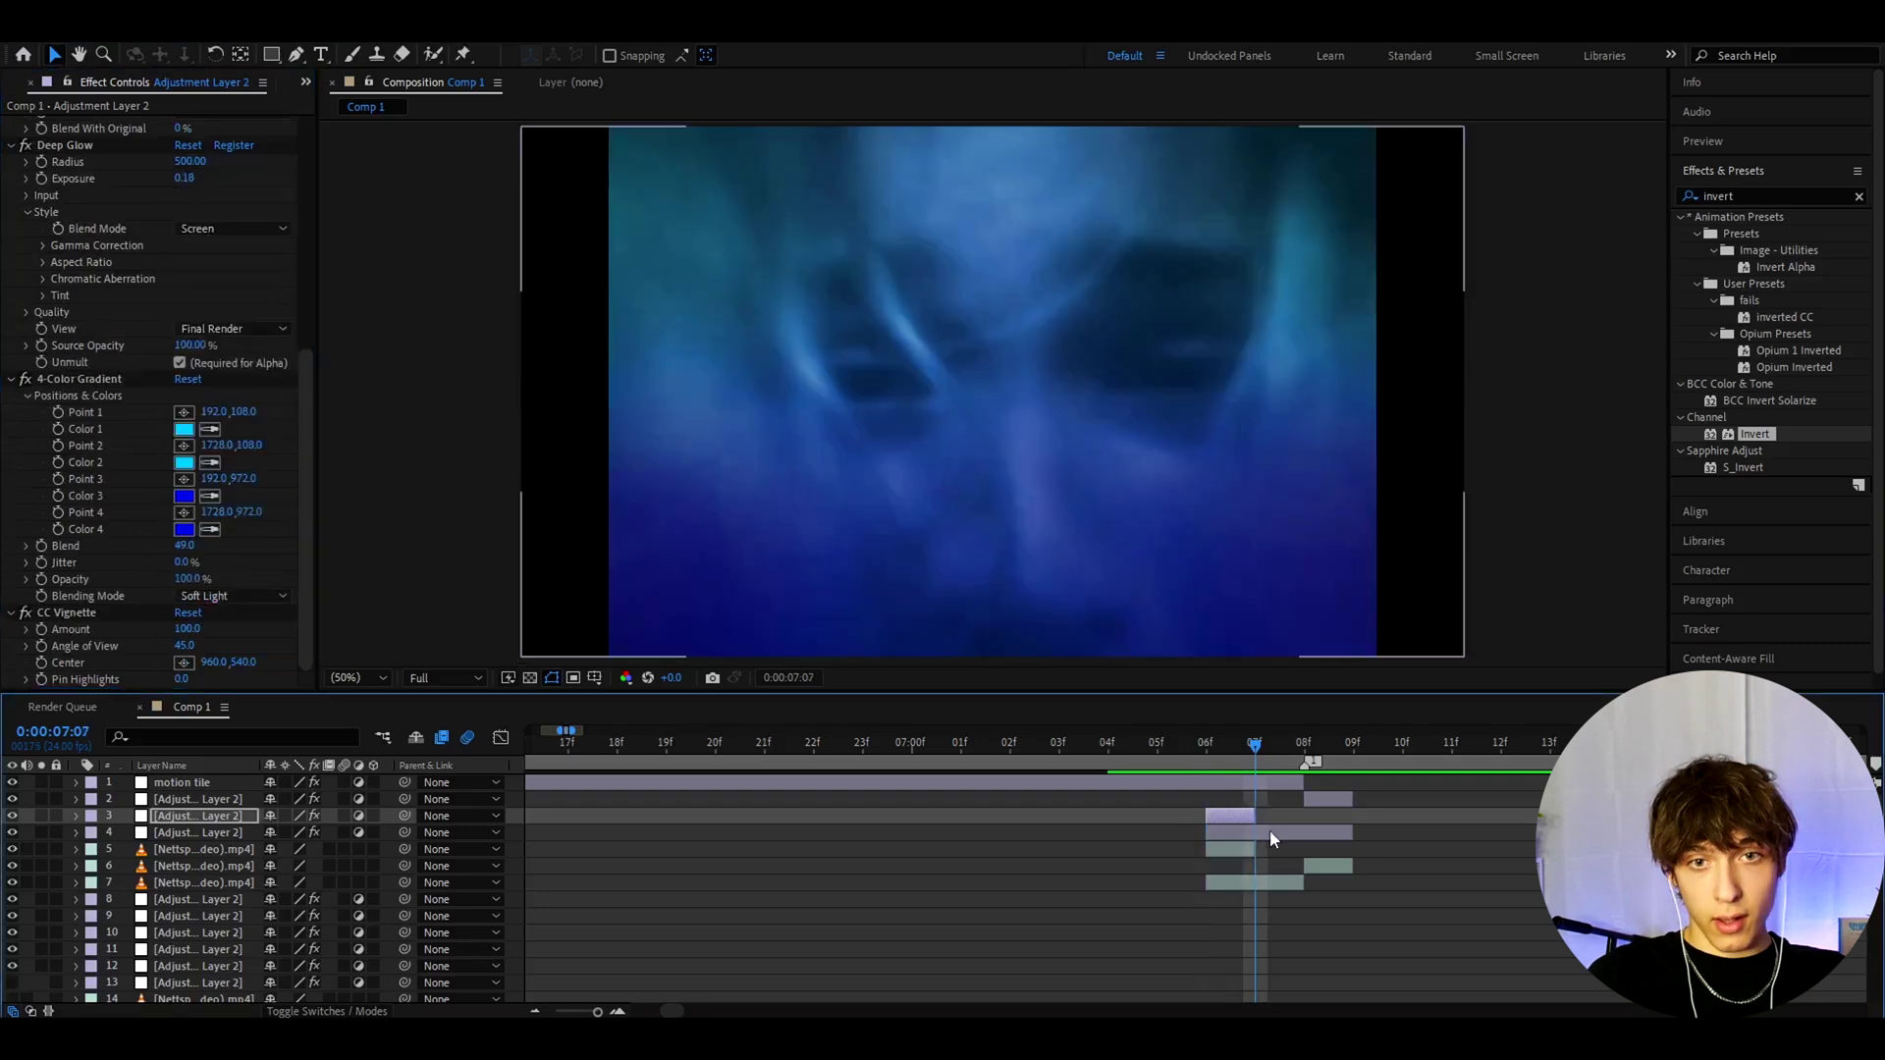
{"action": "left_click", "coordinate": [1270, 831]}
{"action": "scroll", "coordinate": [140, 527], "scroll_direction": "down", "scroll_amount": 2}
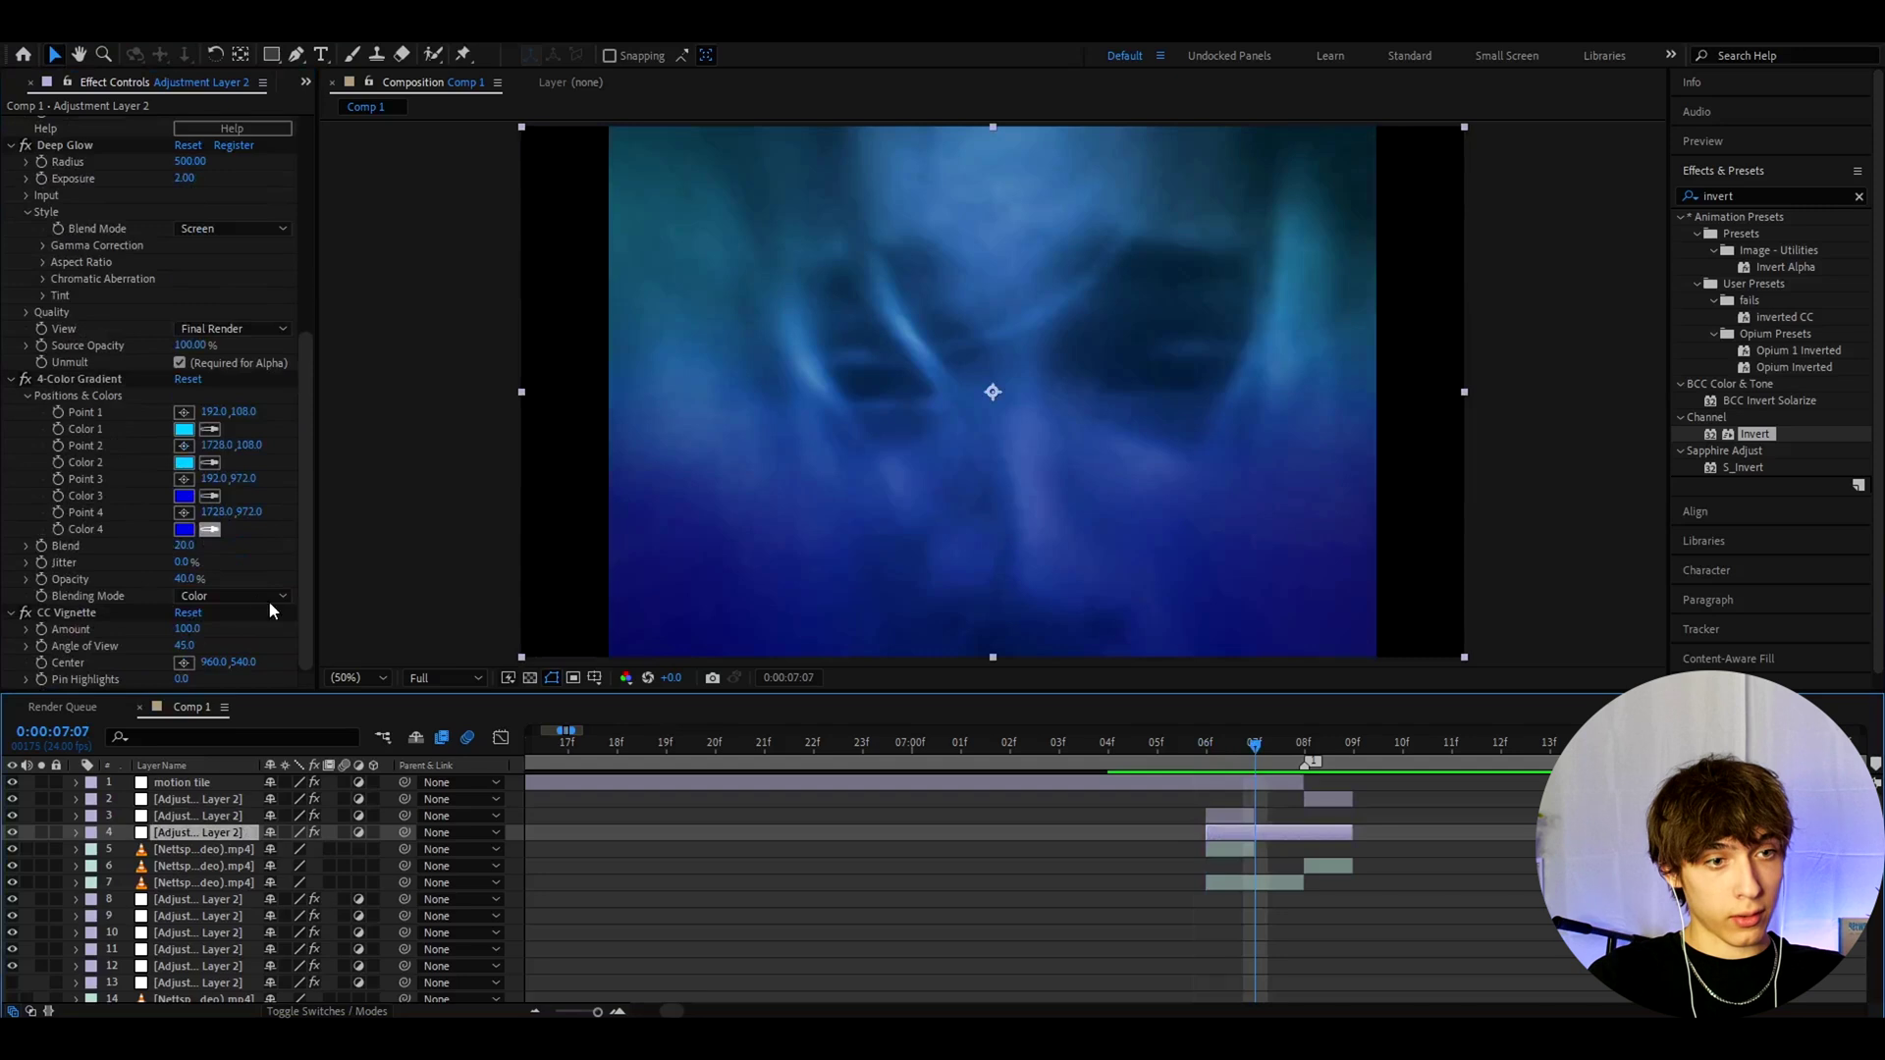
{"action": "scroll", "coordinate": [268, 611], "scroll_direction": "up", "scroll_amount": 2}
{"action": "key", "text": "Page_Down"}
{"action": "left_click", "coordinate": [1318, 797]}
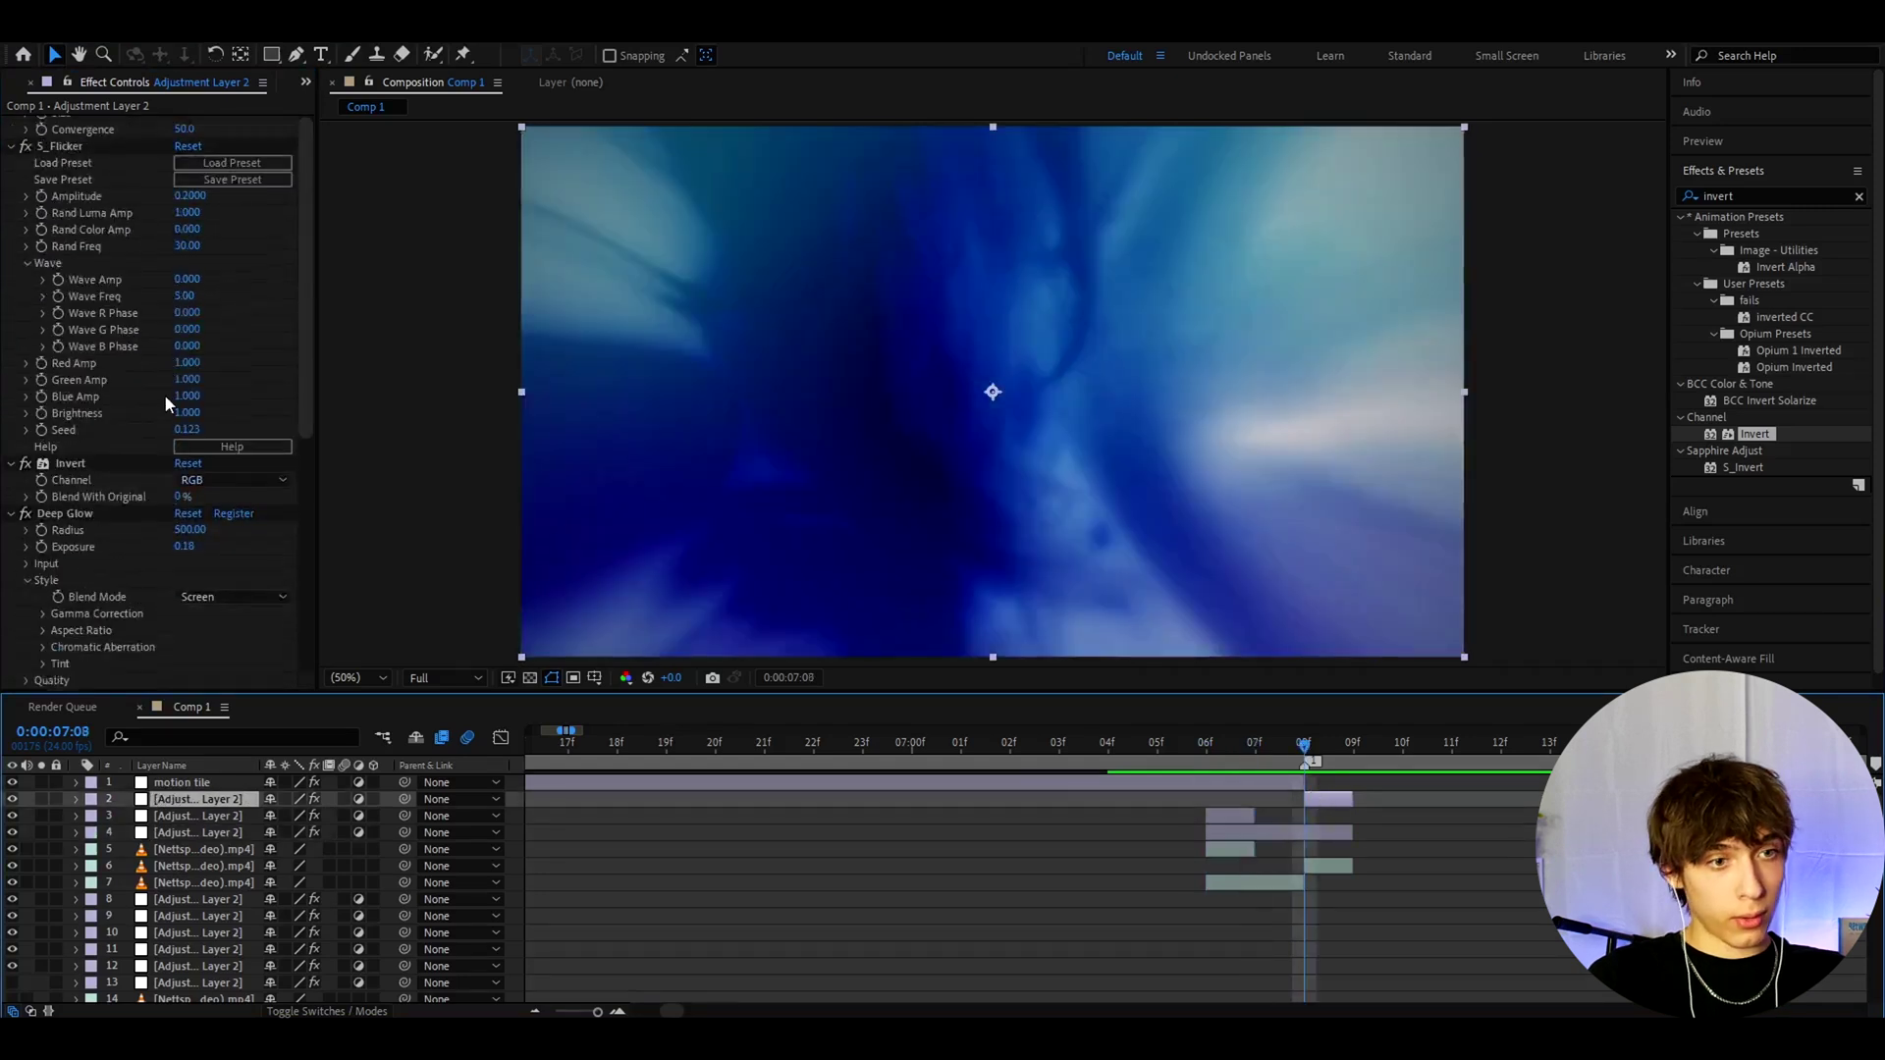
{"action": "scroll", "coordinate": [137, 432], "scroll_direction": "down", "scroll_amount": 1}
{"action": "left_click", "coordinate": [89, 470]}
{"action": "scroll", "coordinate": [177, 506], "scroll_direction": "down", "scroll_amount": 3}
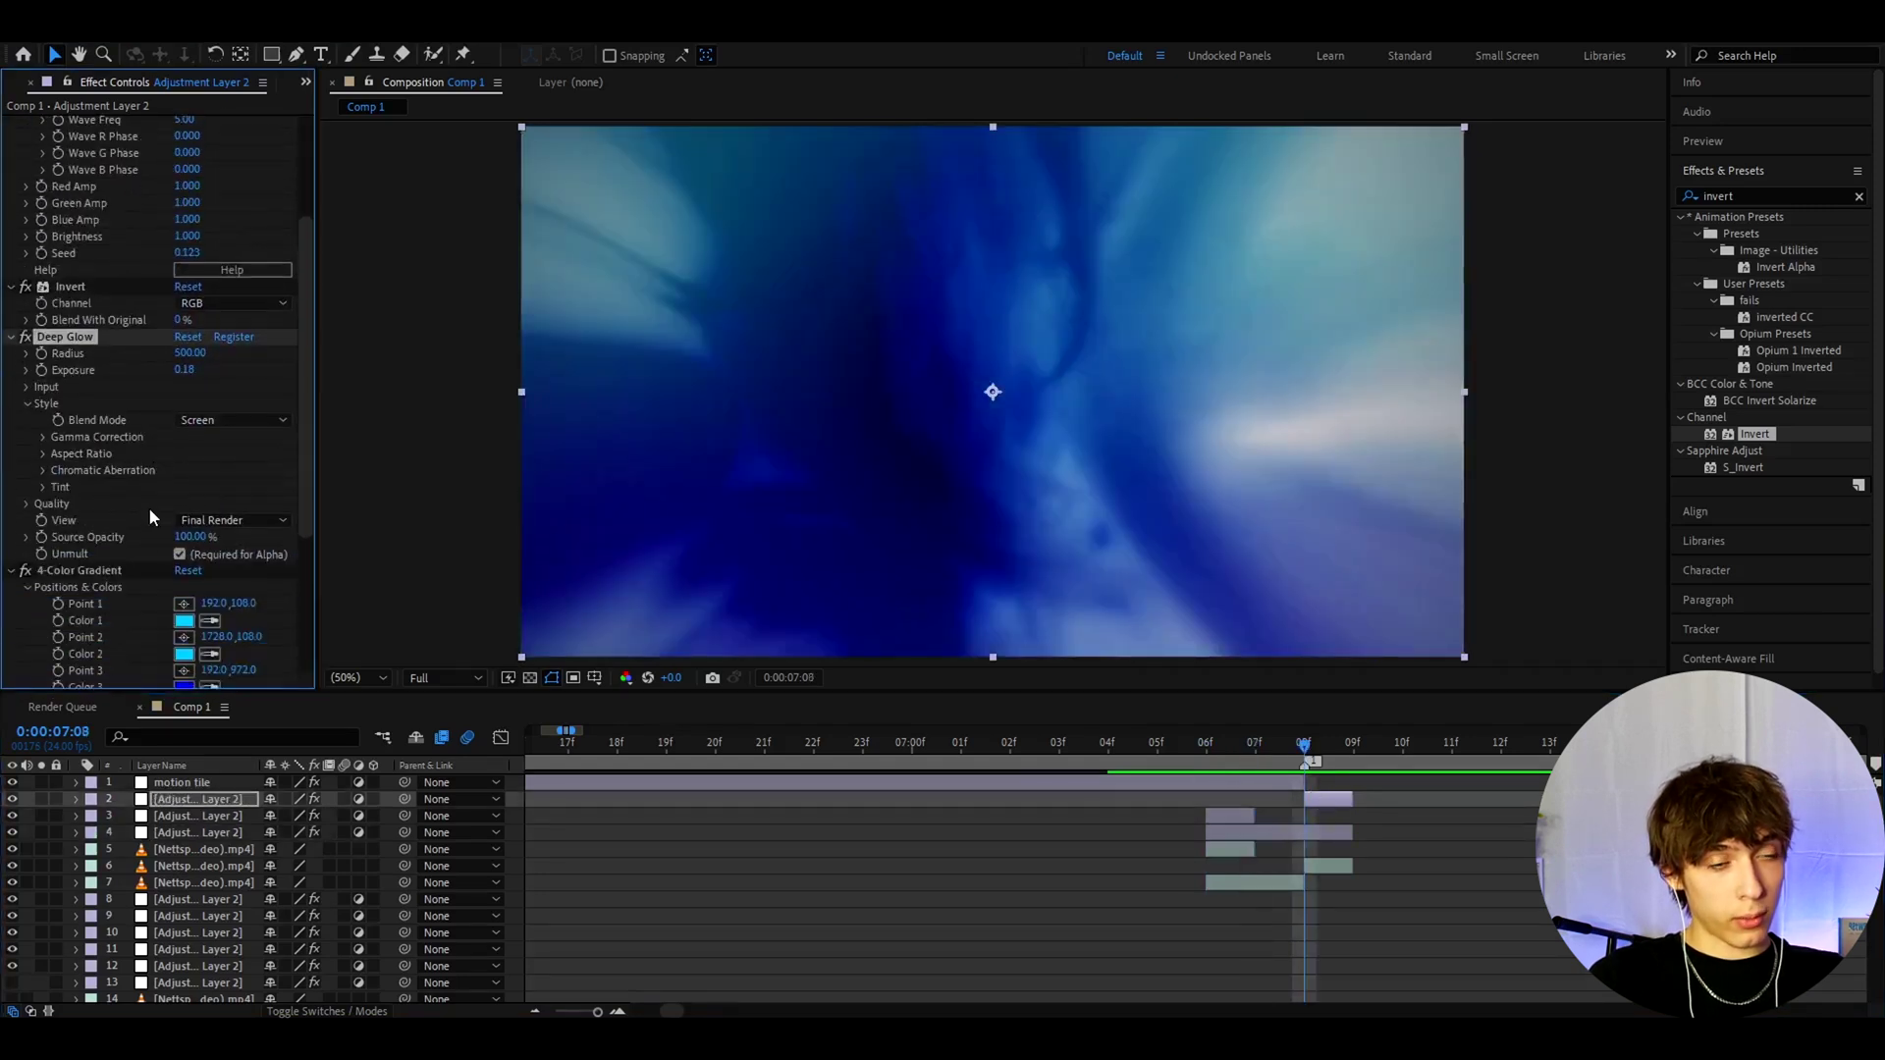
{"action": "left_click_drag", "start_coordinate": [1193, 734], "coordinate": [1012, 764]}
- Select Adjustment Layer 3 and review its Transform, S_Flicker, Deep Glow and CC Vignette effects
{"action": "scroll", "coordinate": [880, 789], "scroll_direction": "down", "scroll_amount": 2}
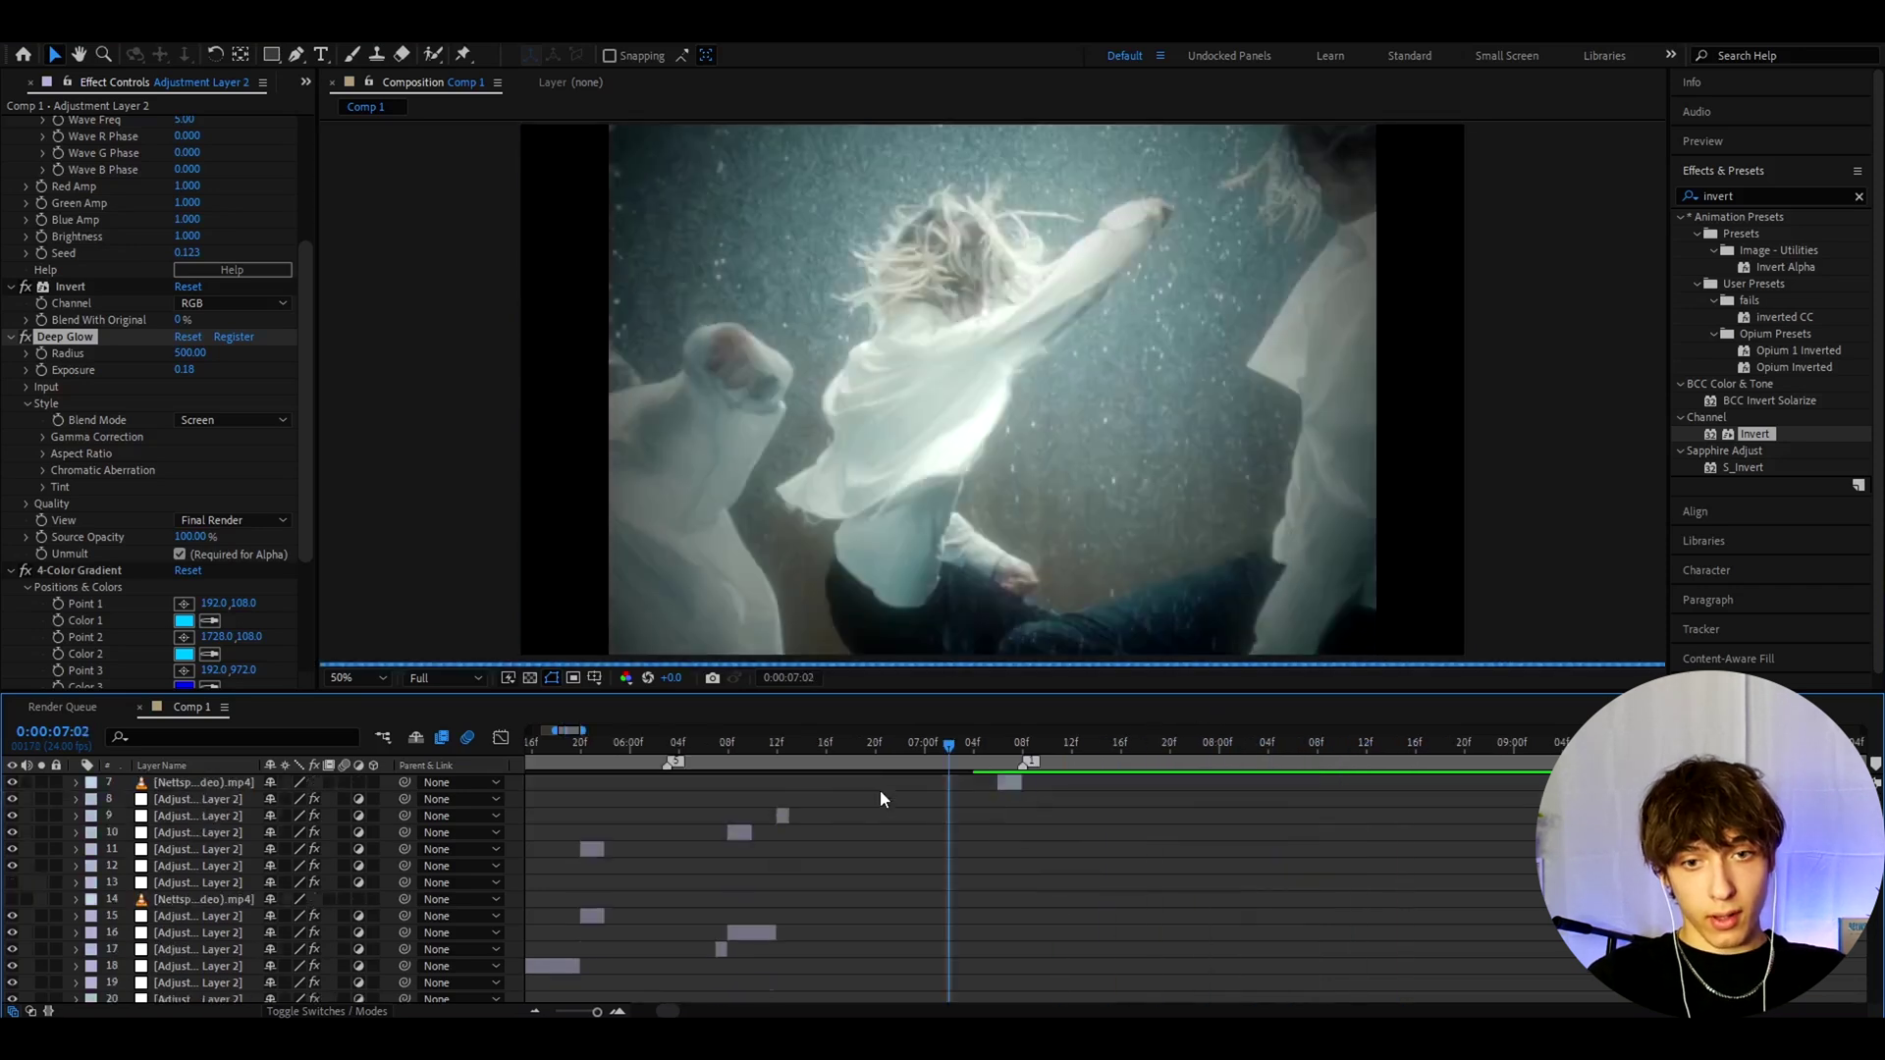
{"action": "scroll", "coordinate": [940, 832], "scroll_direction": "up", "scroll_amount": 2}
{"action": "scroll", "coordinate": [1065, 845], "scroll_direction": "down", "scroll_amount": 5}
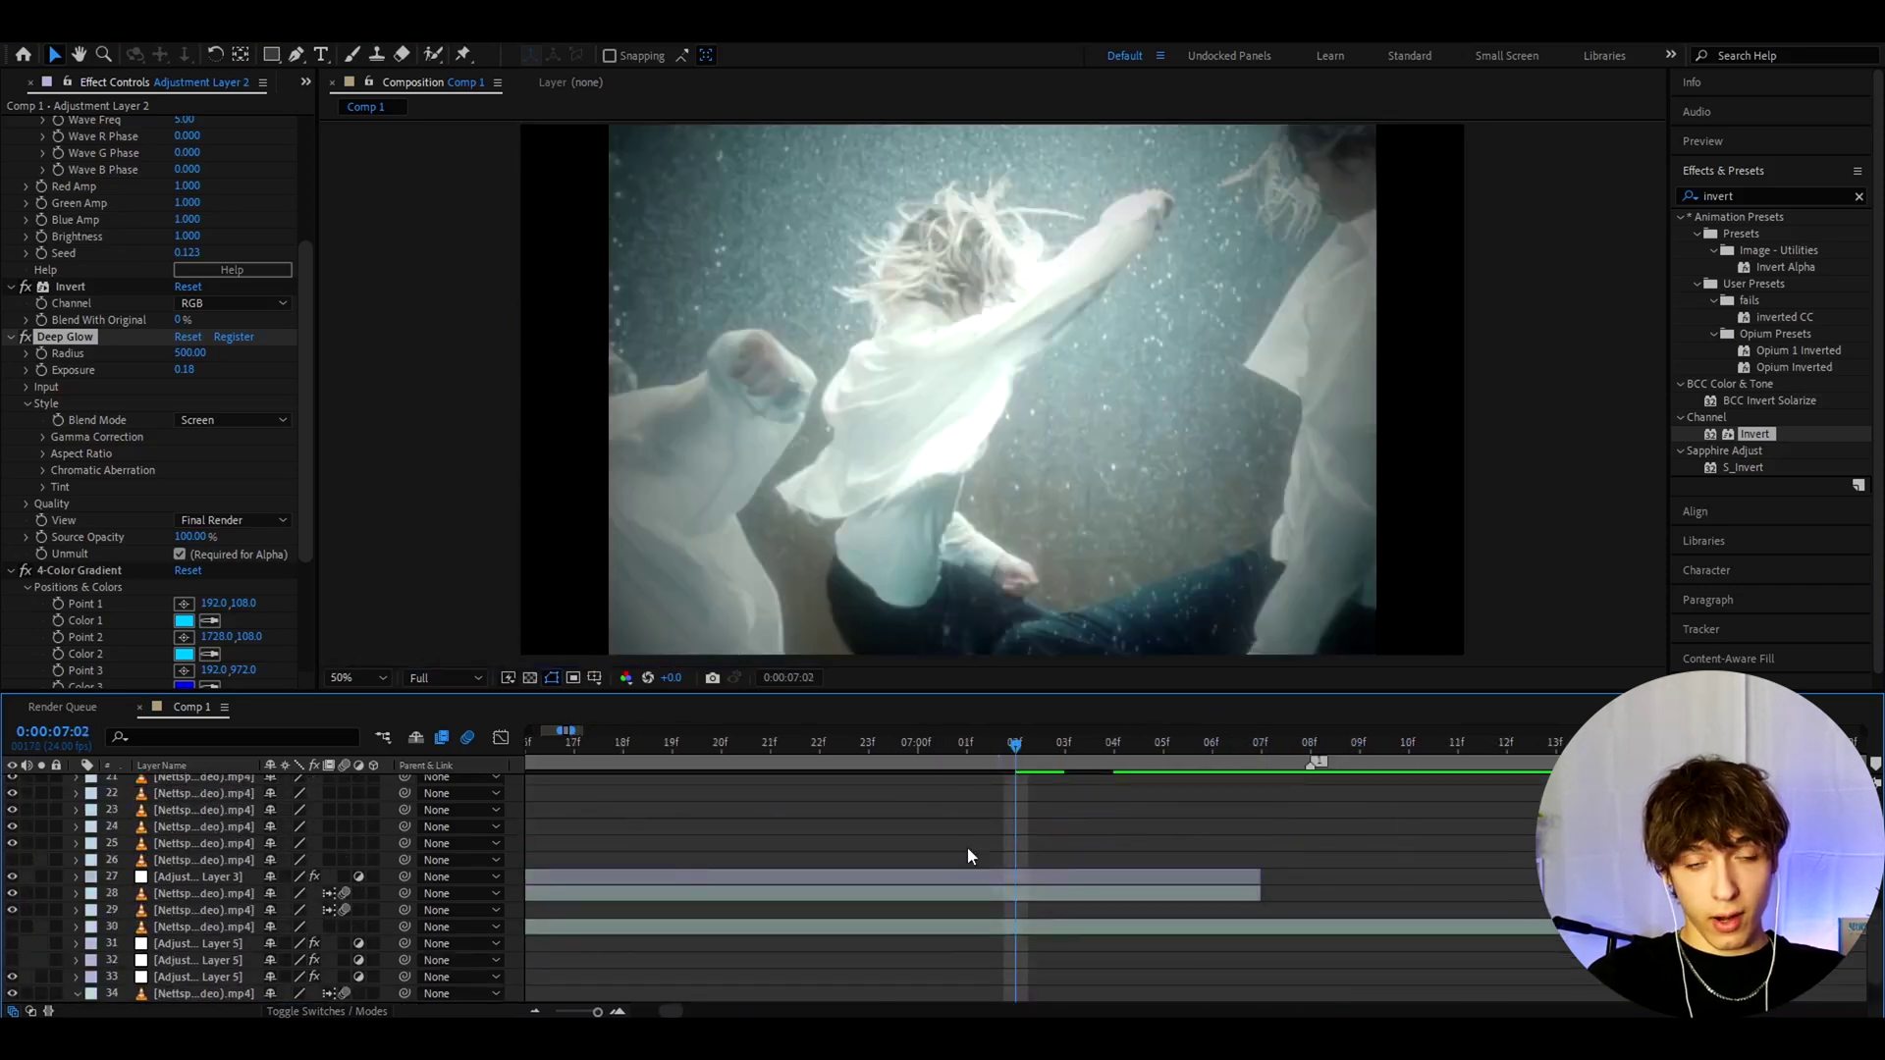
{"action": "scroll", "coordinate": [968, 856], "scroll_direction": "down", "scroll_amount": 2}
{"action": "left_click", "coordinate": [882, 874]}
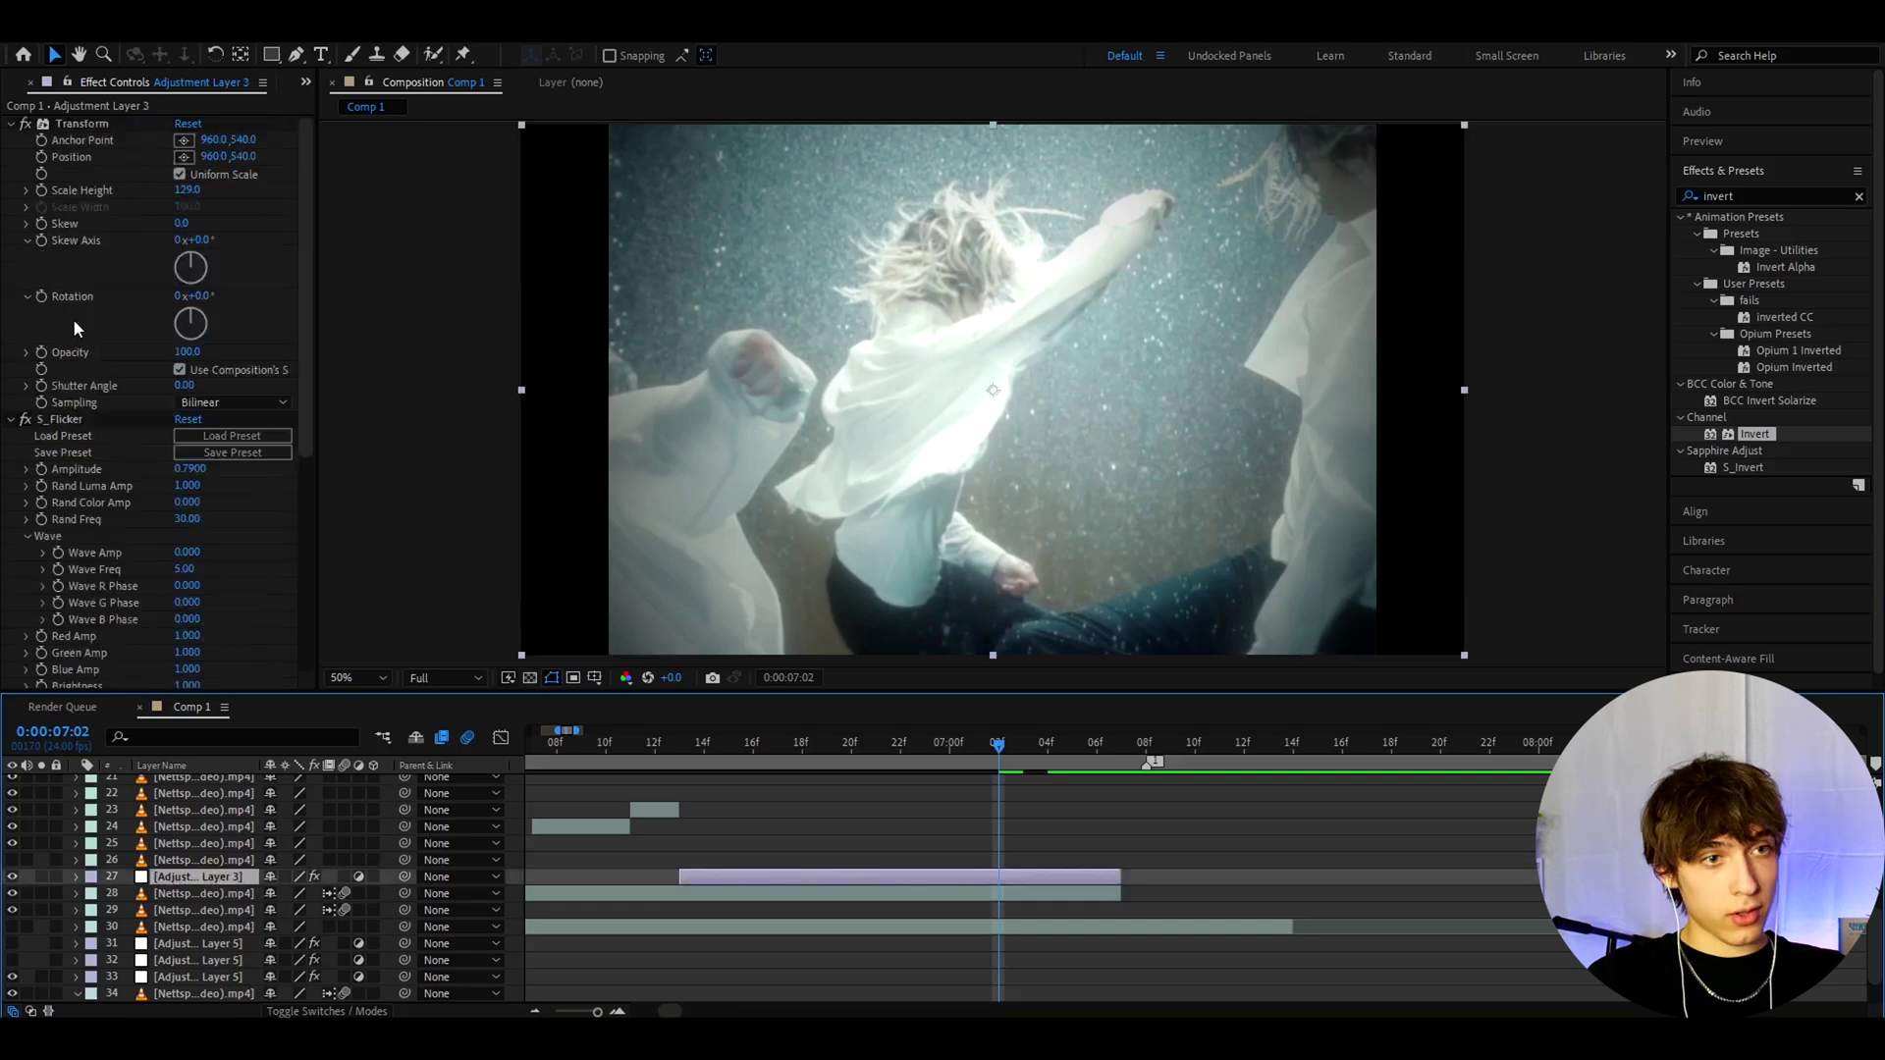
{"action": "scroll", "coordinate": [77, 327], "scroll_direction": "down", "scroll_amount": 2}
{"action": "scroll", "coordinate": [77, 330], "scroll_direction": "up", "scroll_amount": 2}
{"action": "left_click", "coordinate": [80, 124]}
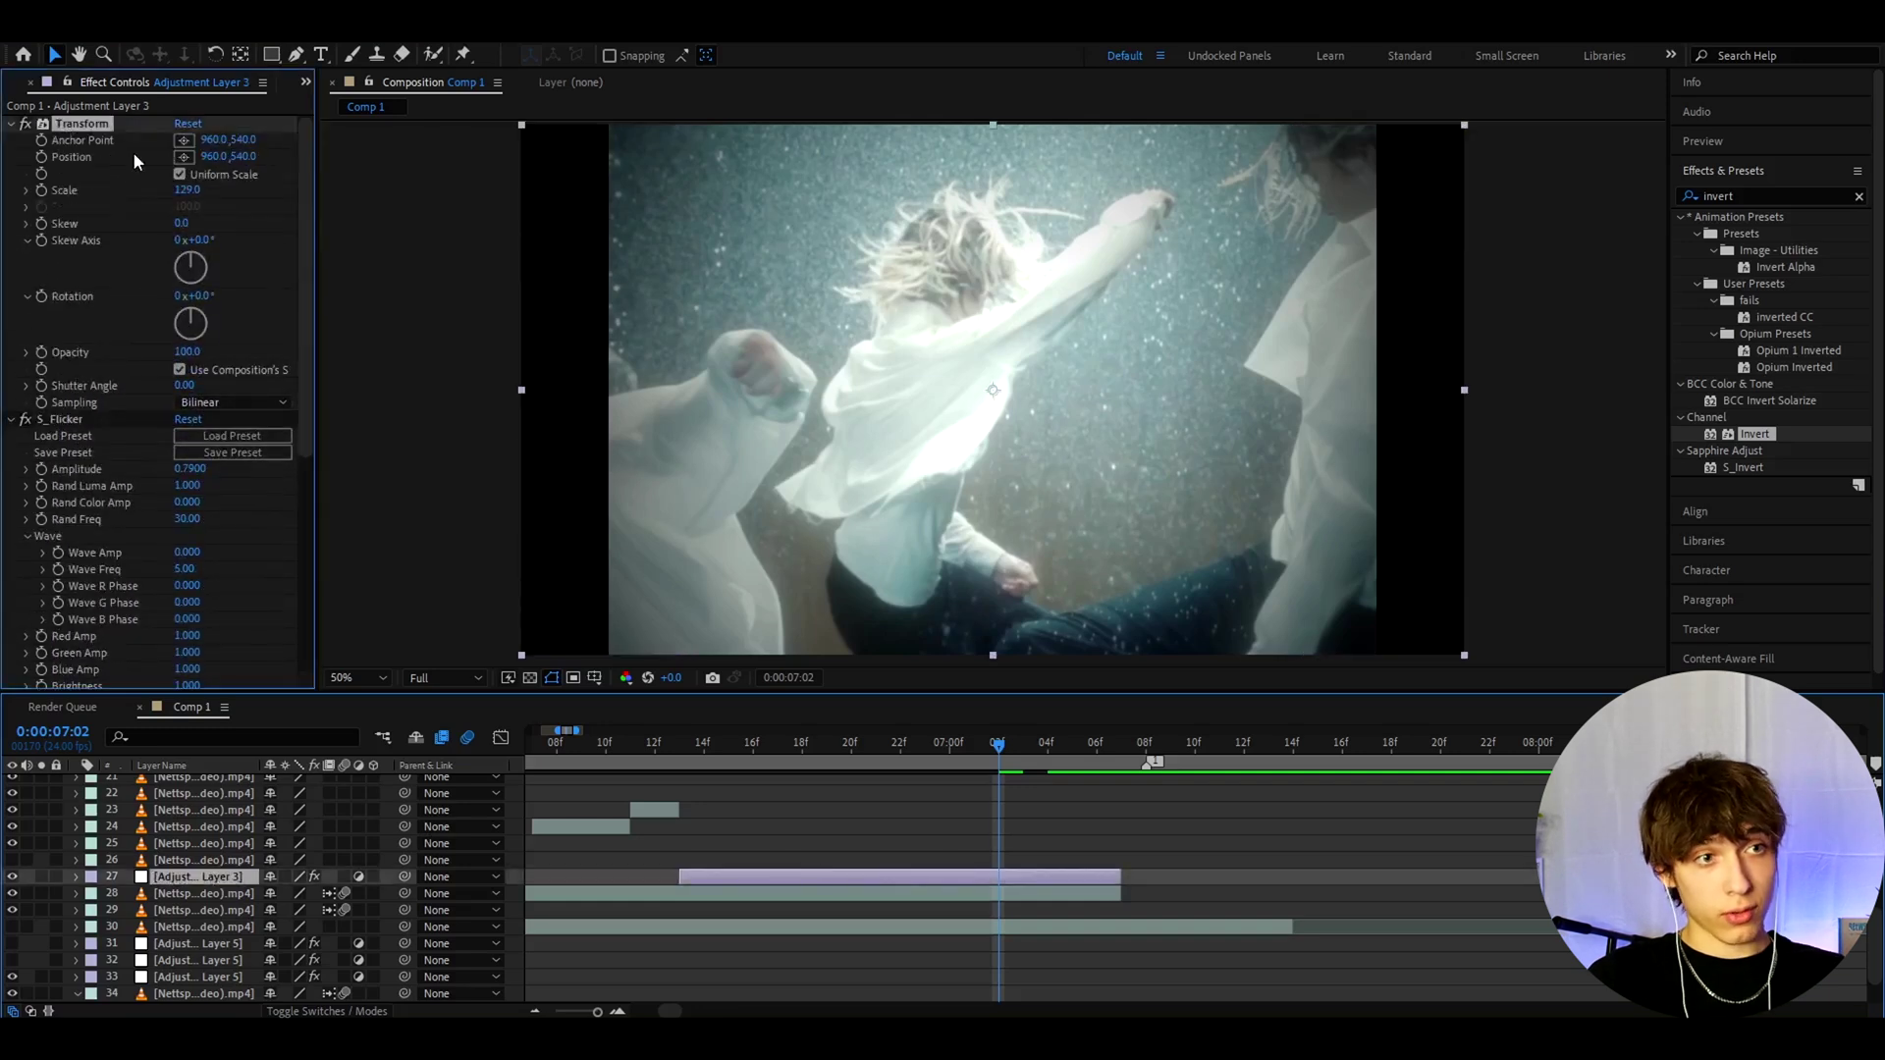
{"action": "scroll", "coordinate": [98, 392], "scroll_direction": "down", "scroll_amount": 5}
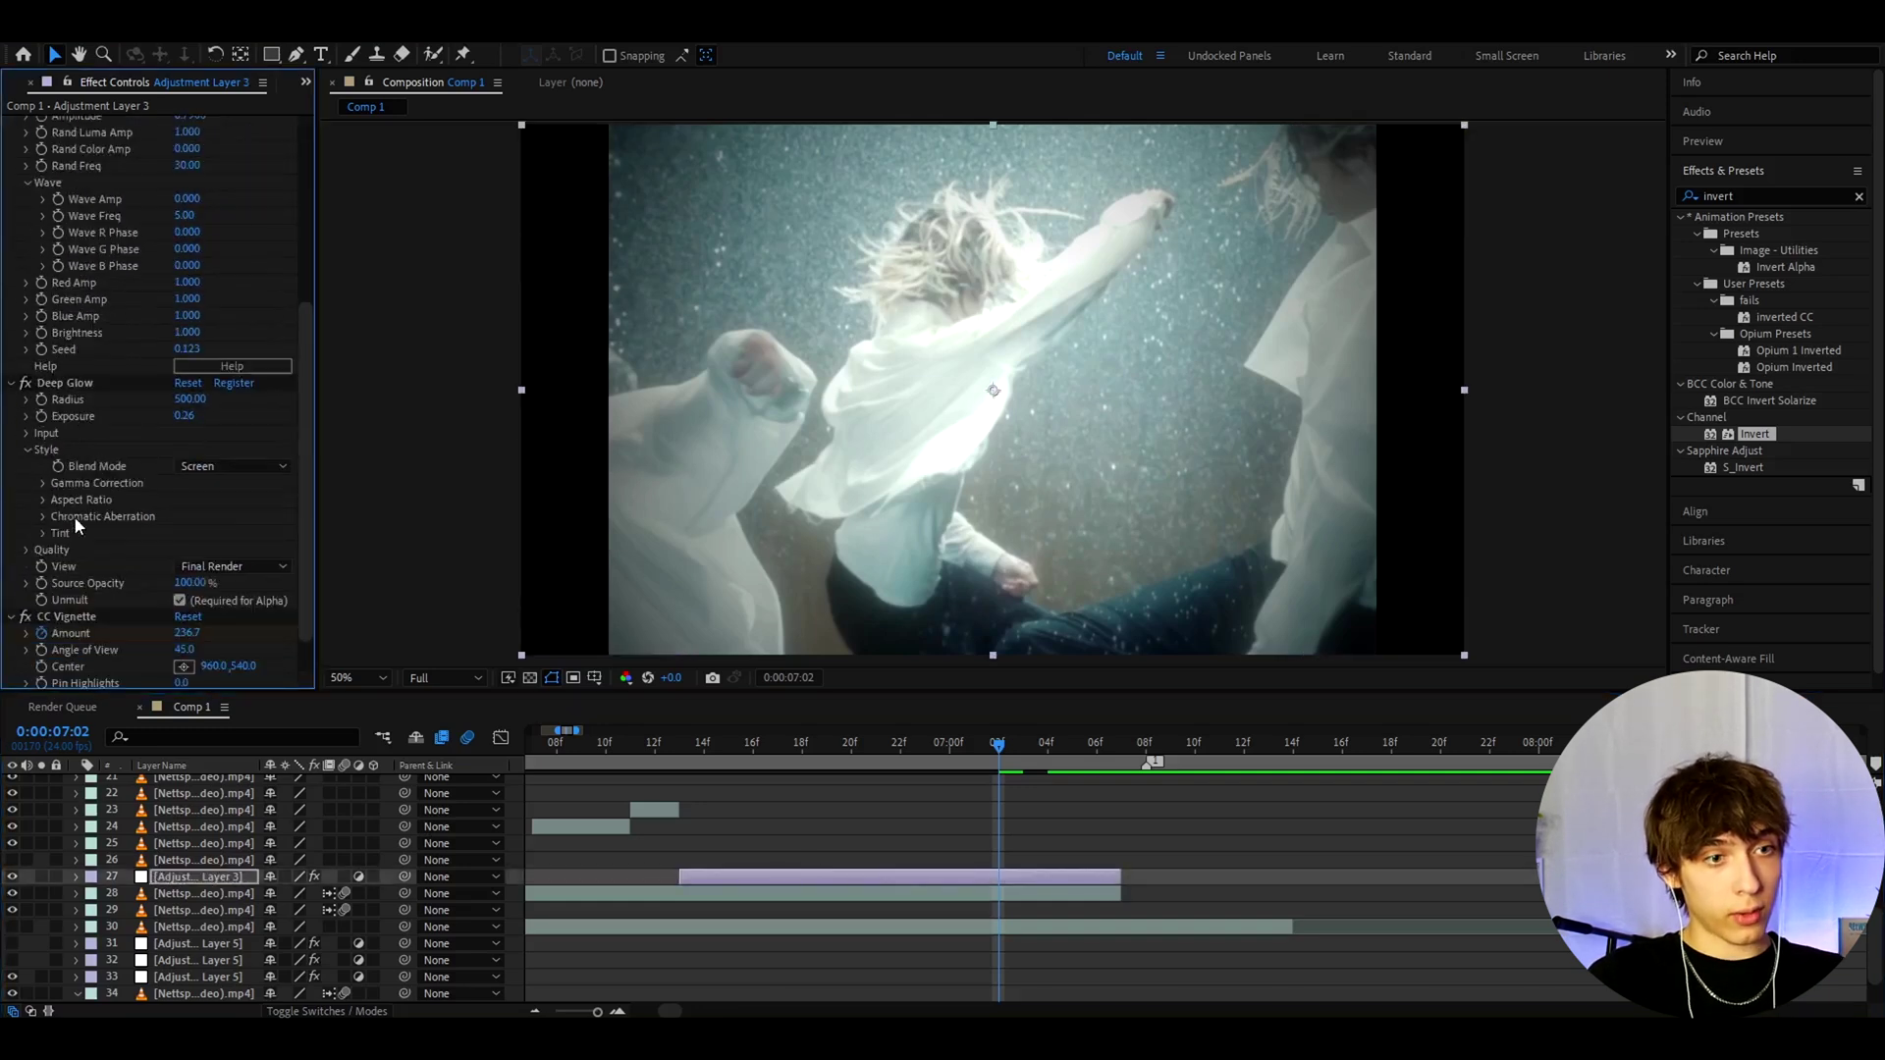
{"action": "scroll", "coordinate": [205, 445], "scroll_direction": "down", "scroll_amount": 1}
{"action": "scroll", "coordinate": [956, 811], "scroll_direction": "down", "scroll_amount": 2}
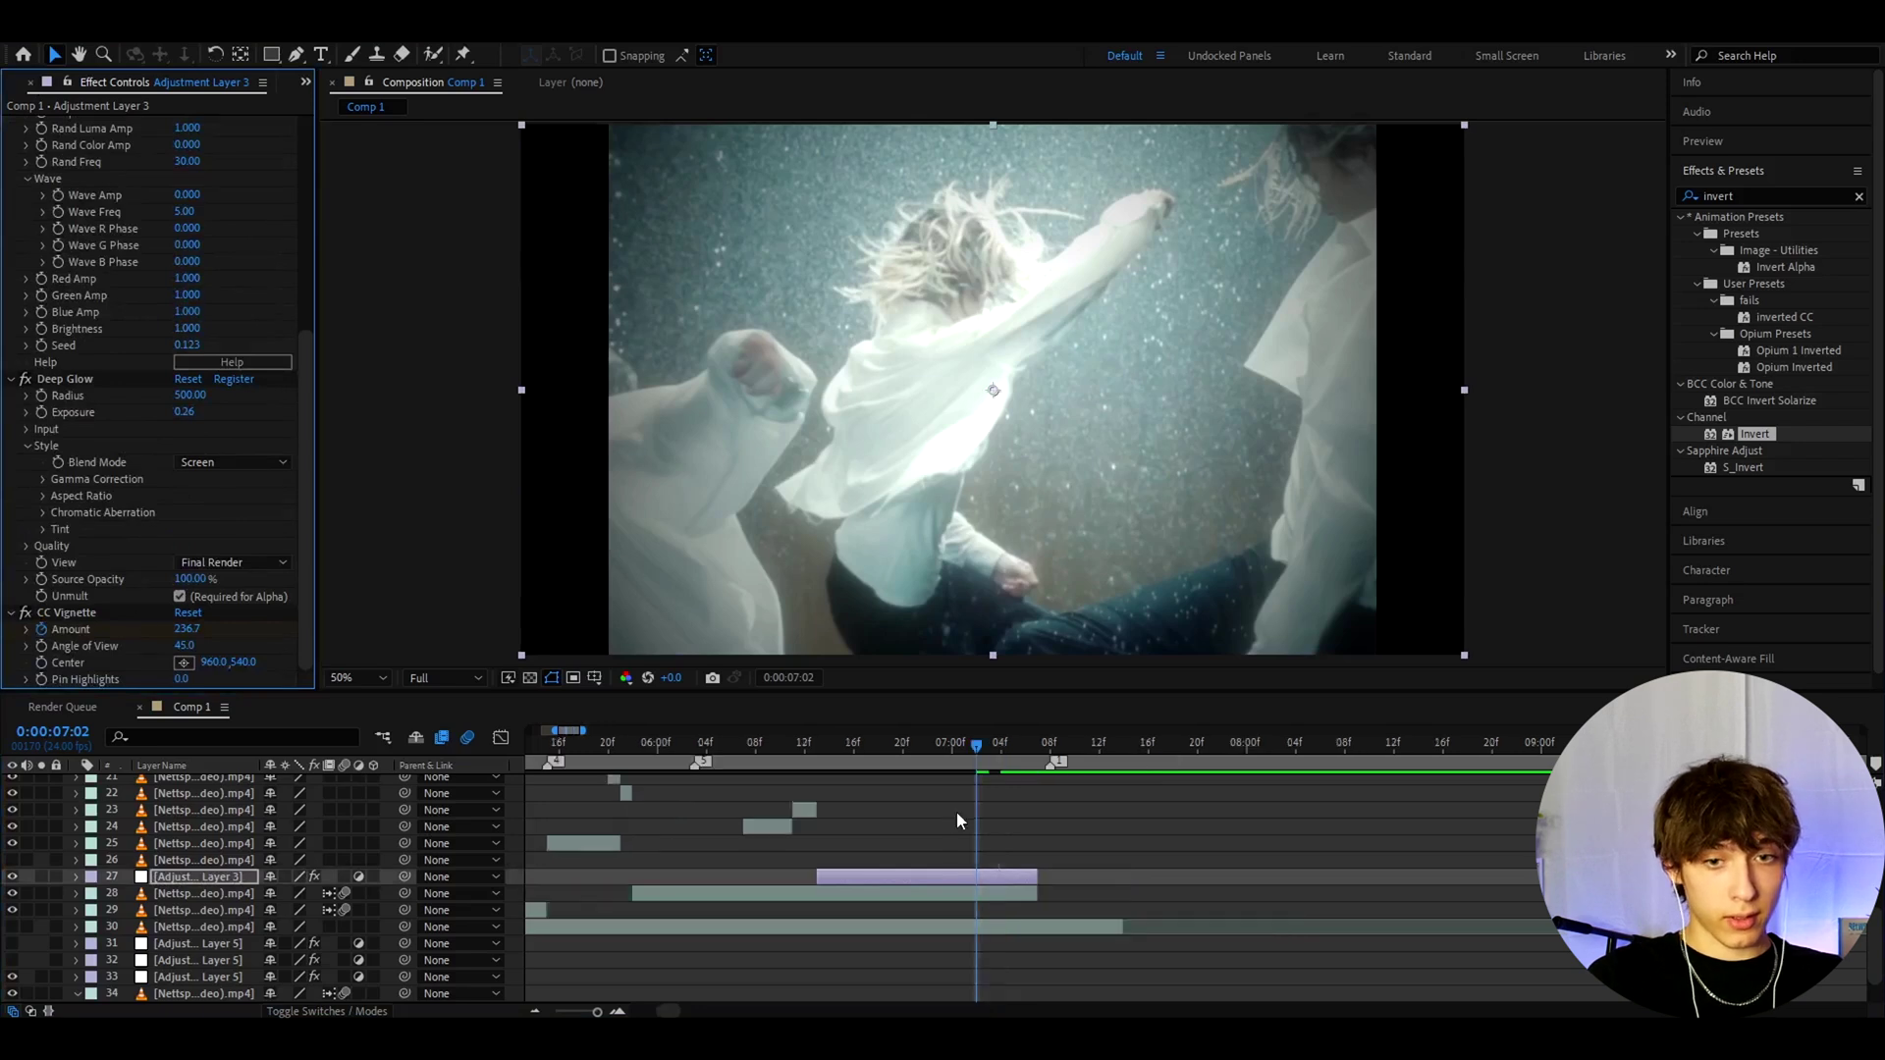
- Reveal the keyframed CC Vignette Amount (23 to 259) and scrub the playhead back to 5 seconds
{"action": "key", "text": "u"}
{"action": "left_click_drag", "start_coordinate": [980, 752], "coordinate": [730, 738]}
{"action": "left_click_drag", "start_coordinate": [621, 763], "coordinate": [772, 746]}
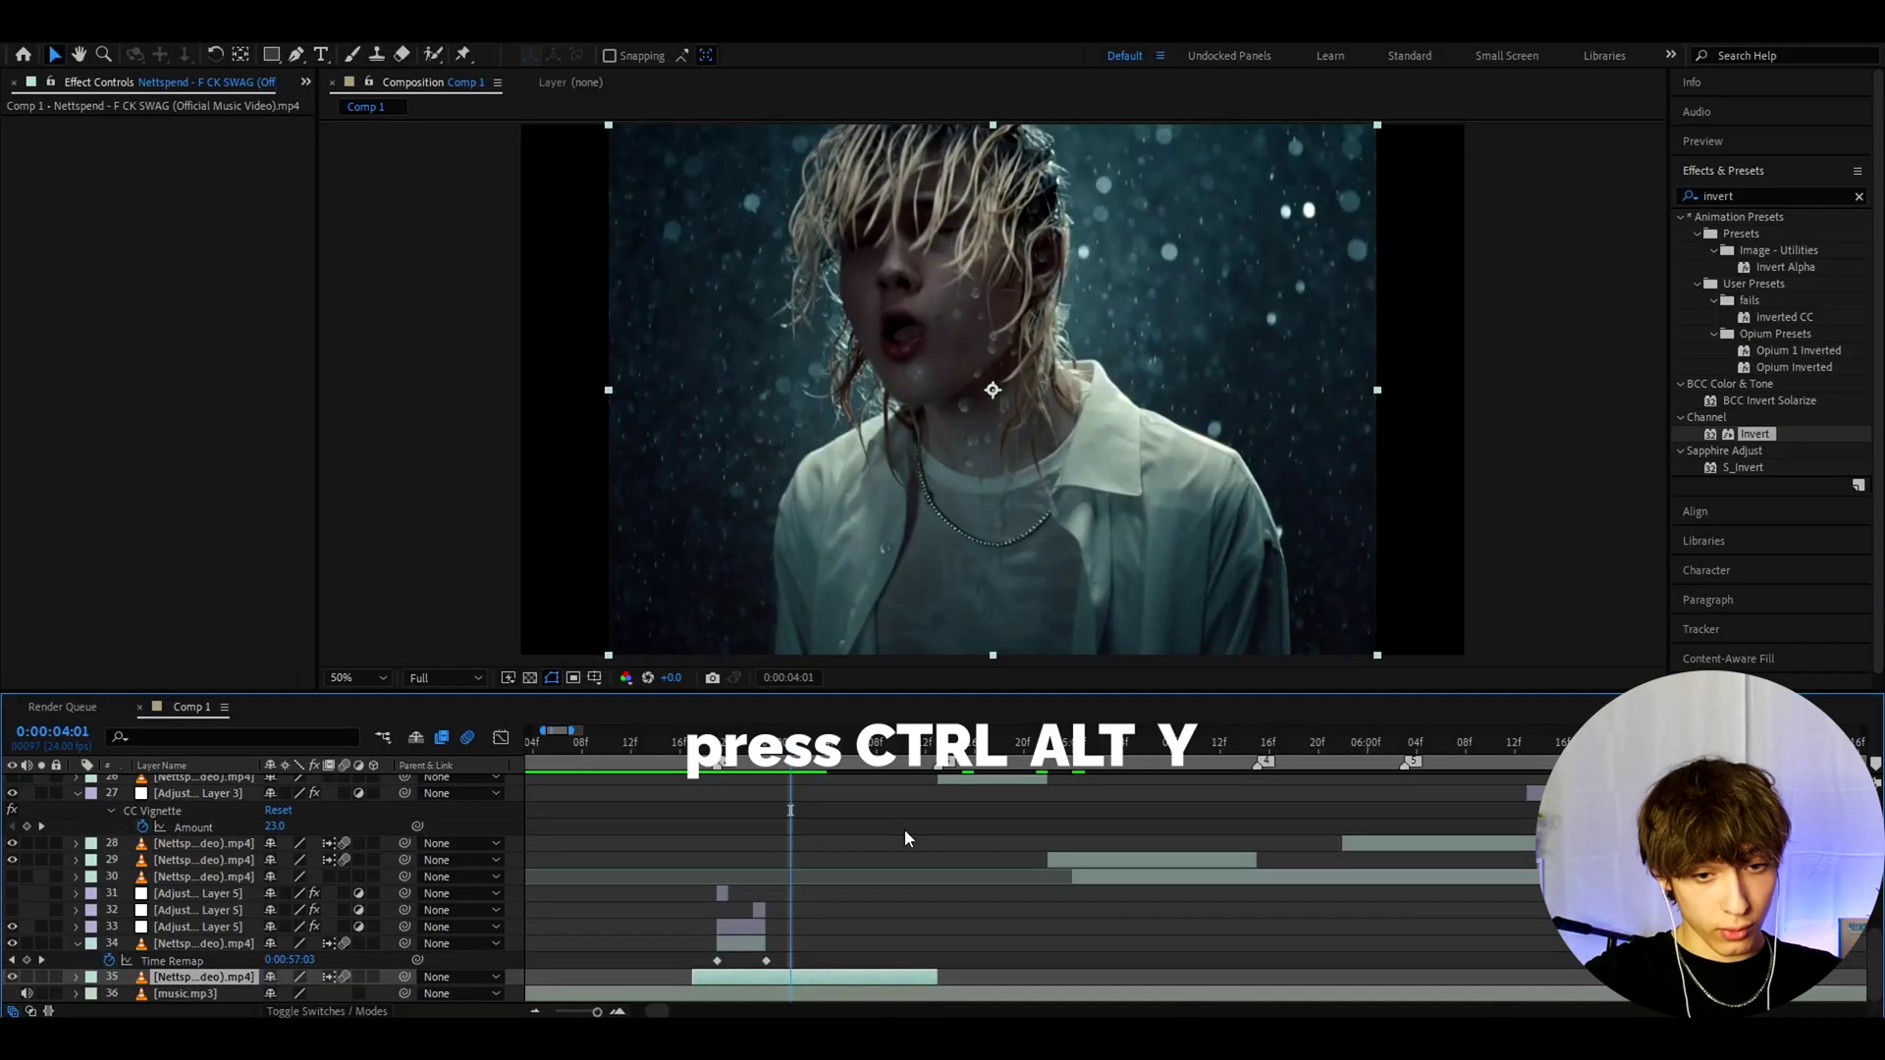
- Add a new adjustment layer with Ctrl+Alt+Y and search Effects & Presets for 'neo'
{"action": "key", "text": "ctrl+alt+y"}
{"action": "left_click", "coordinate": [1758, 196]}
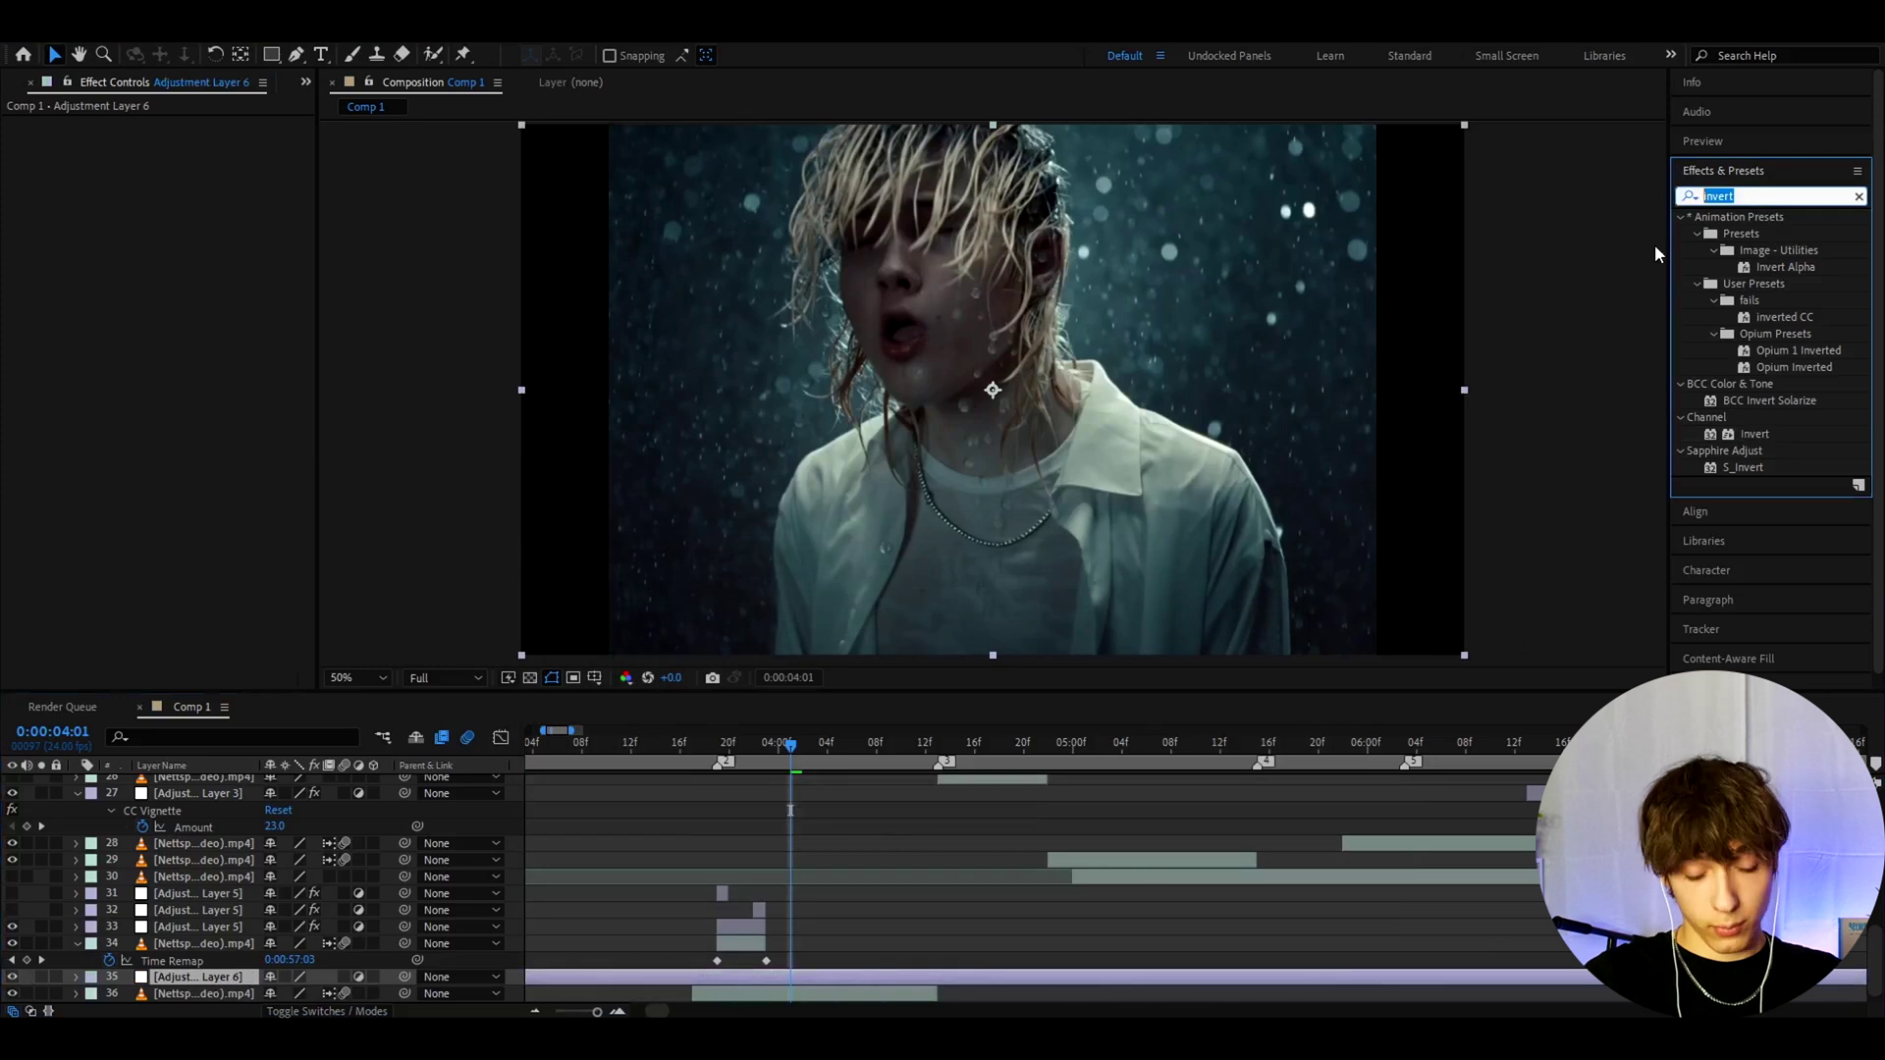
{"action": "type", "text": "neon"}
{"action": "scroll", "coordinate": [1788, 377], "scroll_direction": "down", "scroll_amount": 10}
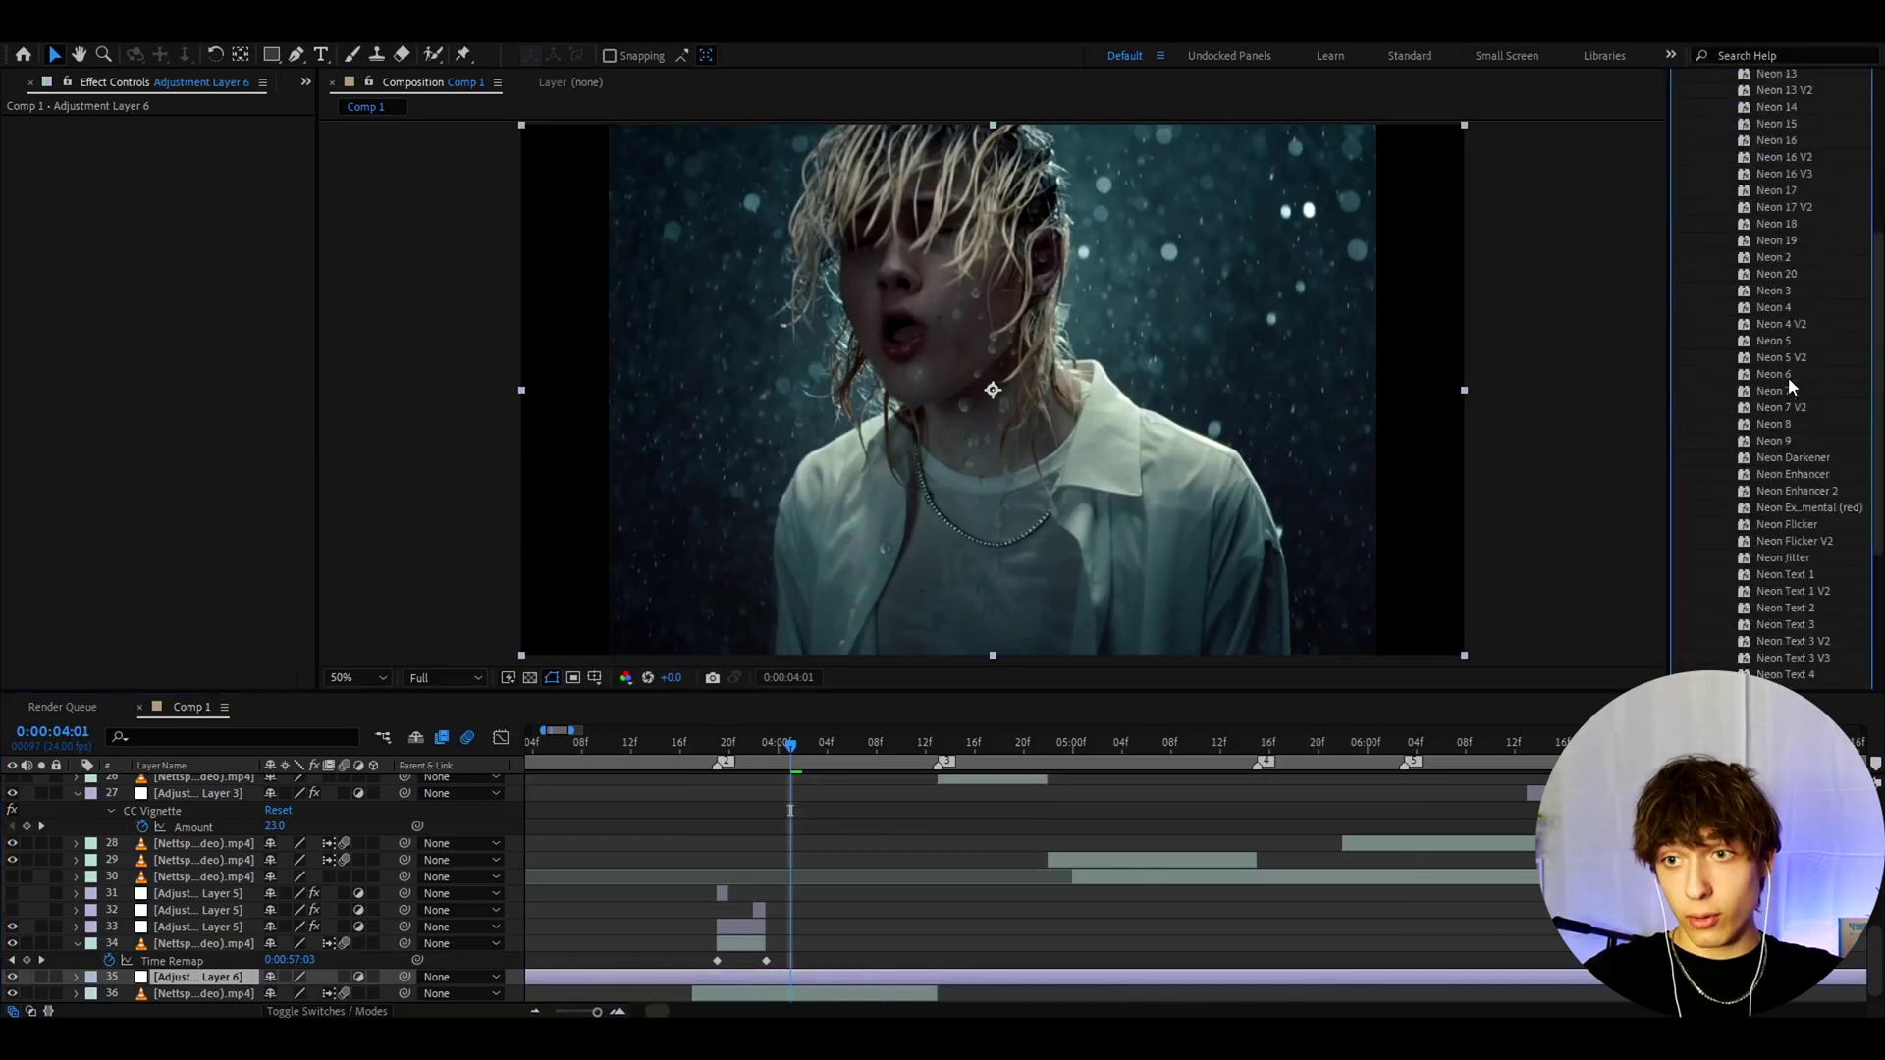
{"action": "scroll", "coordinate": [1779, 442], "scroll_direction": "up", "scroll_amount": 5}
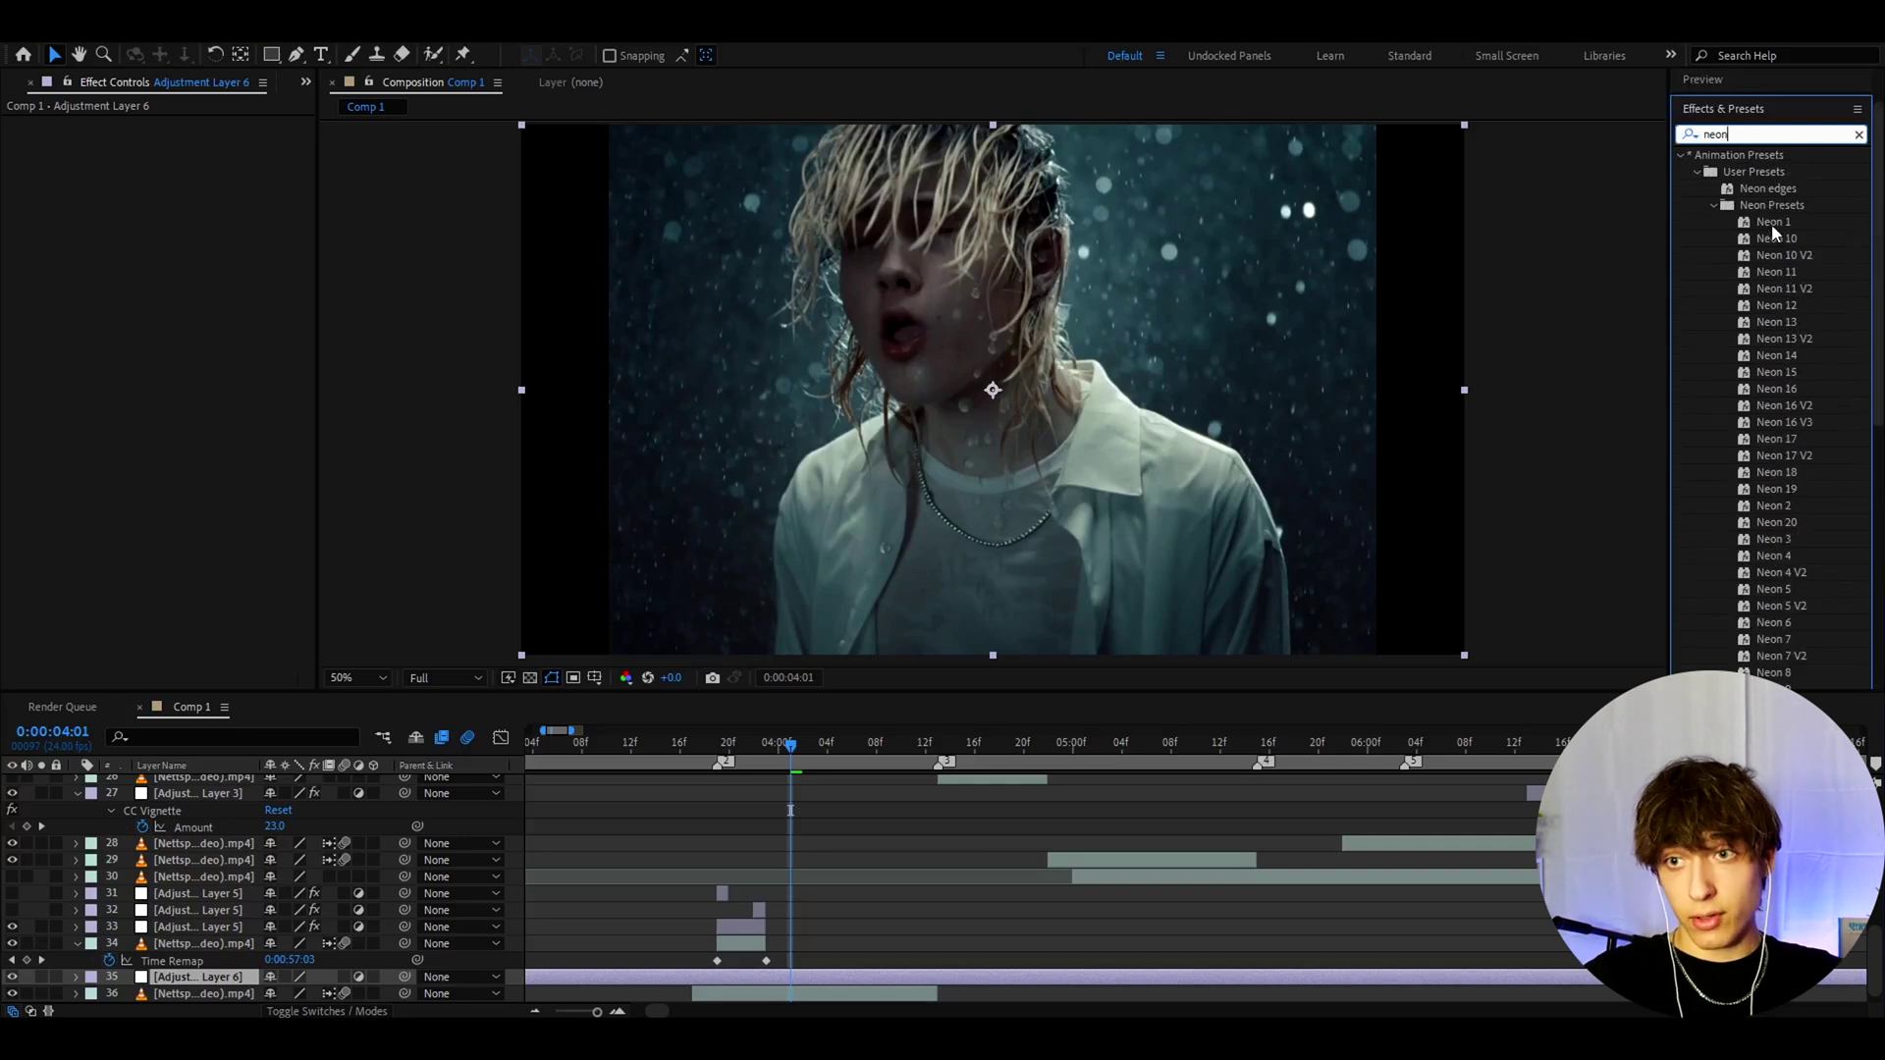
- Apply the Neon 1 preset to the new adjustment layer and preview its purple neon look
{"action": "left_click_drag", "start_coordinate": [1774, 224], "coordinate": [793, 986]}
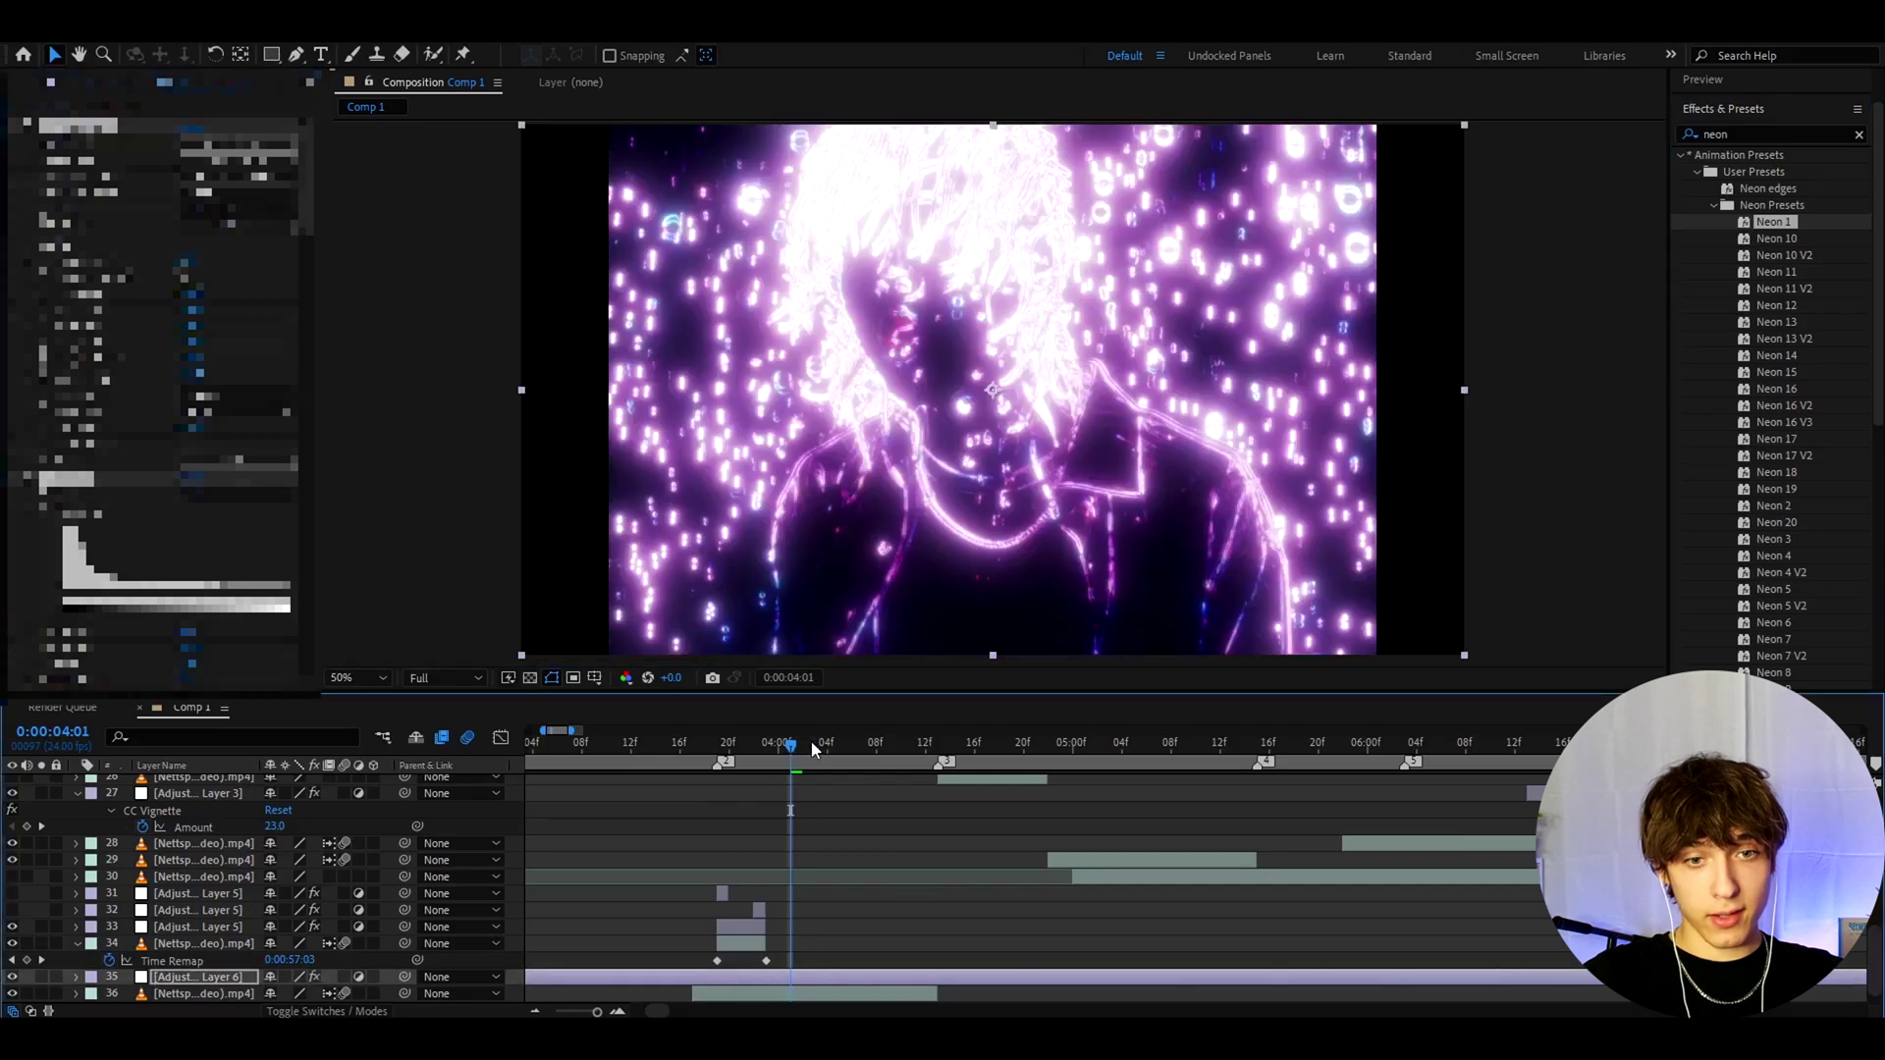
{"action": "left_click_drag", "start_coordinate": [803, 759], "coordinate": [865, 746]}
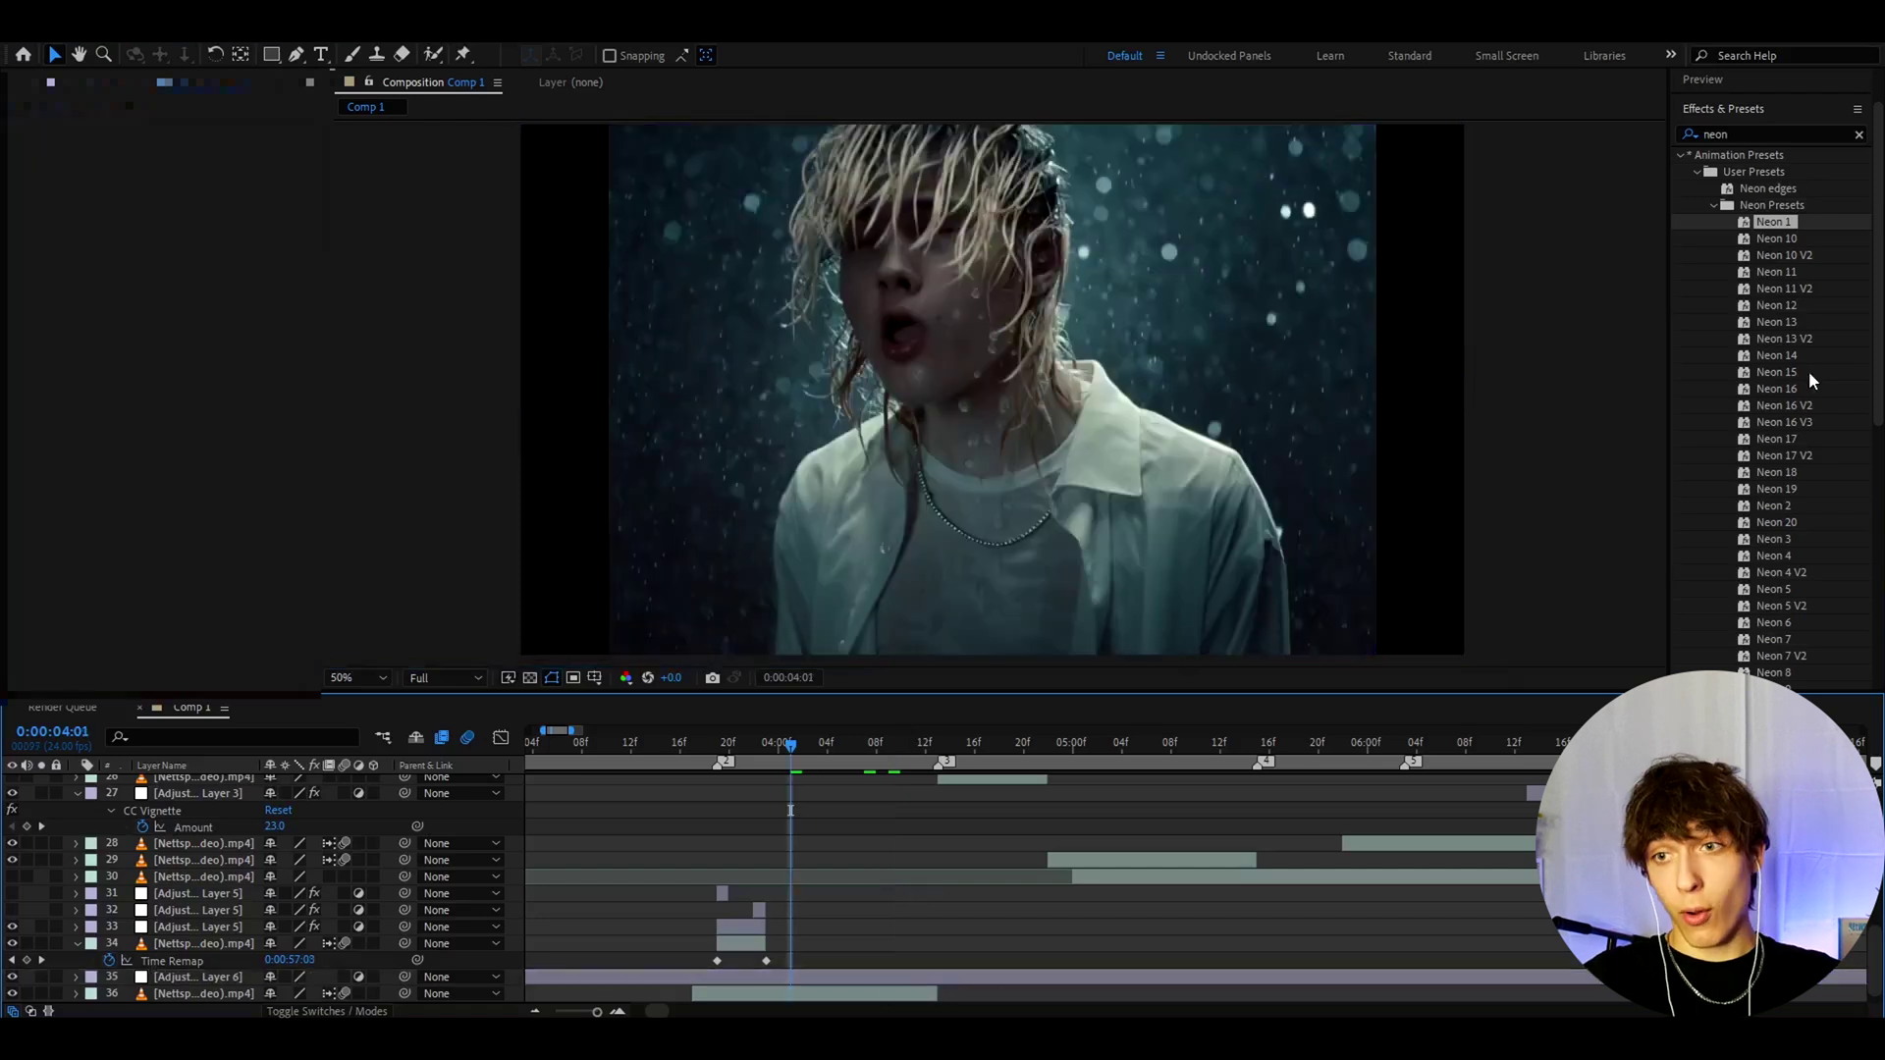
{"action": "scroll", "coordinate": [1809, 372], "scroll_direction": "down", "scroll_amount": 6}
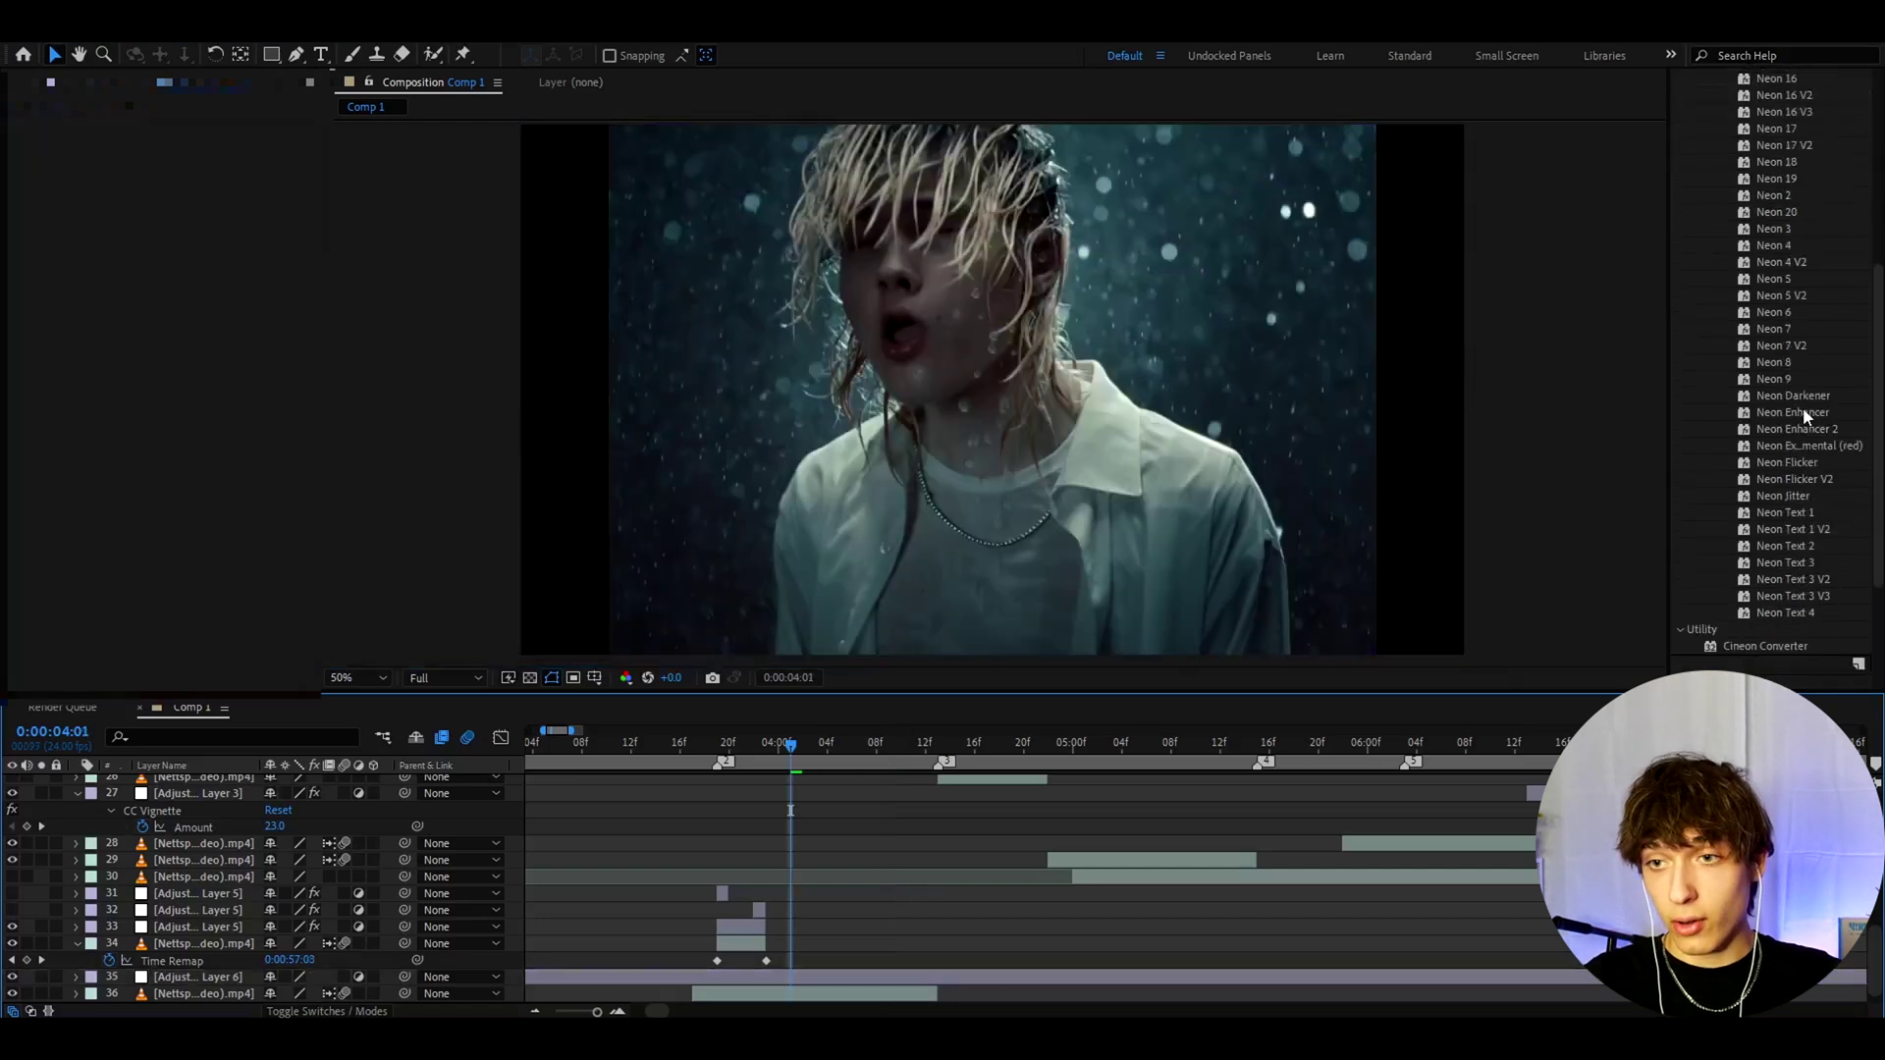
- Drag the Neon Flicker preset onto Adjustment Layer 6, producing cyan neon outlines at 0:00:04:04
{"action": "left_click", "coordinate": [771, 929]}
{"action": "left_click", "coordinate": [802, 978]}
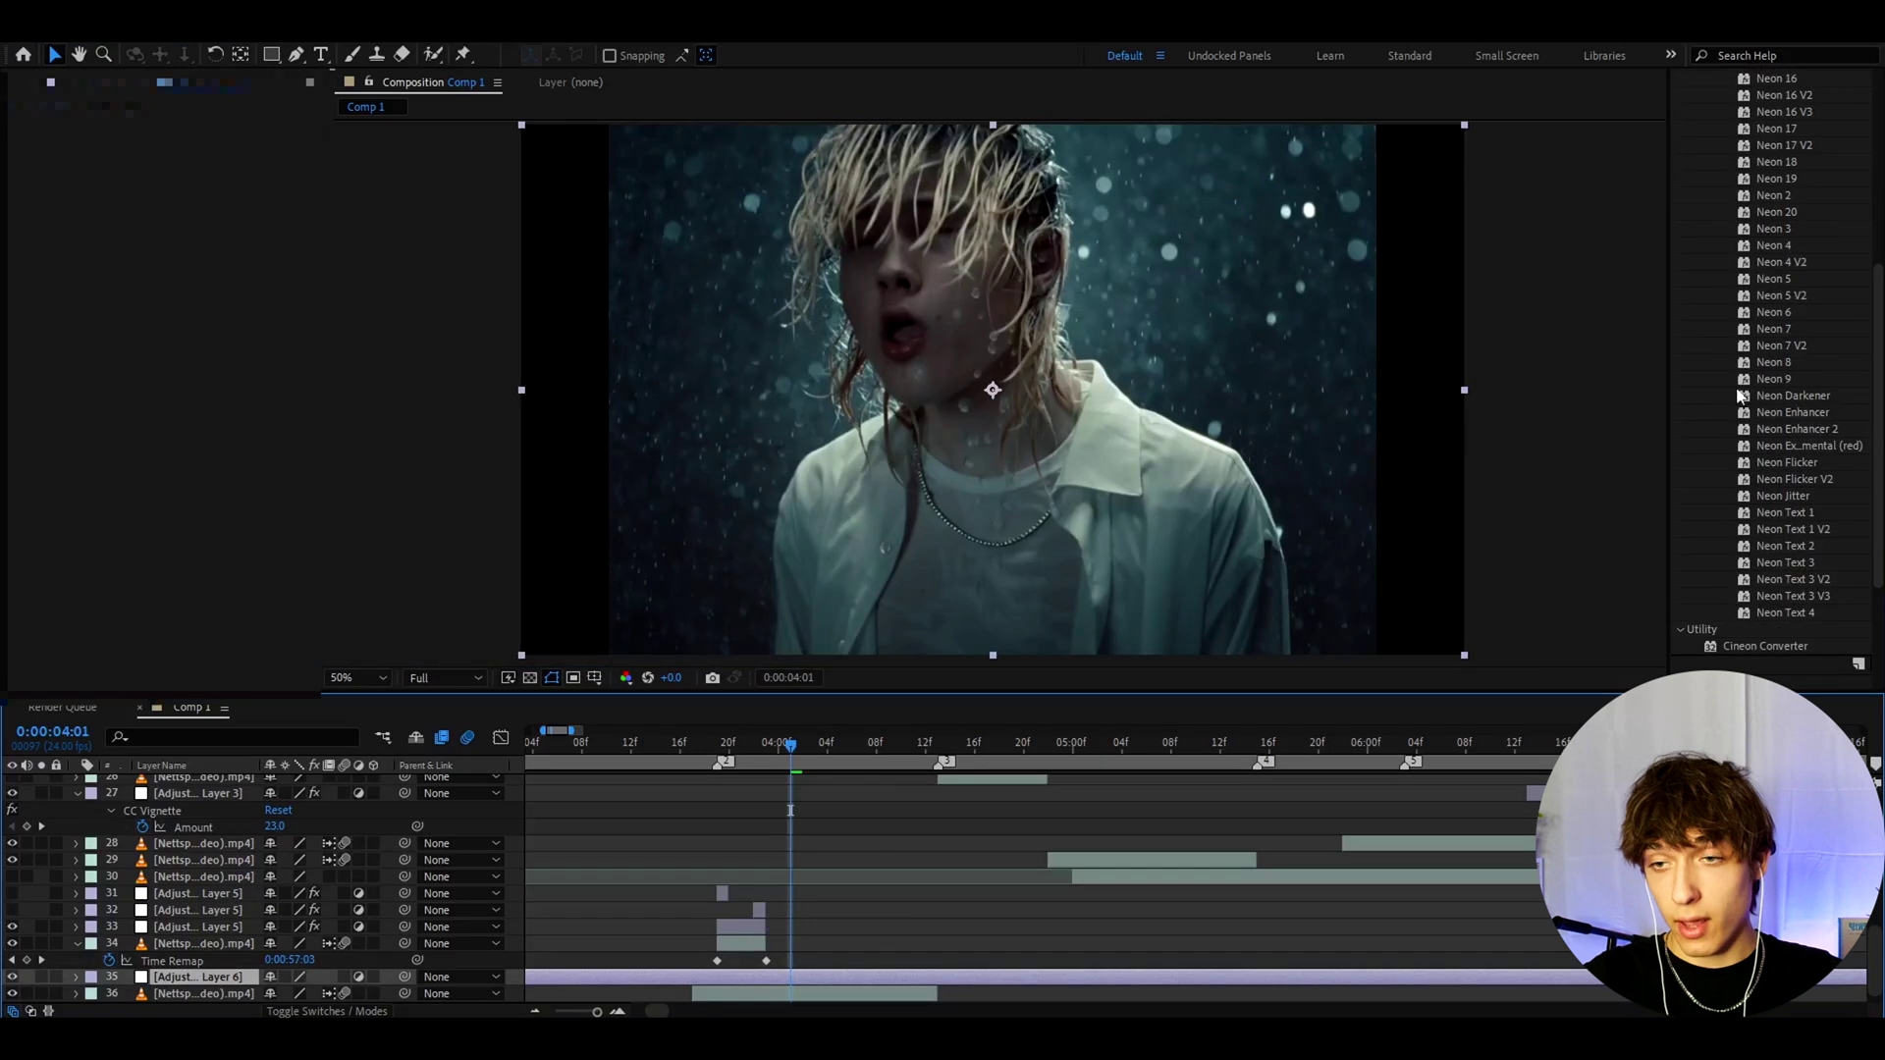
{"action": "scroll", "coordinate": [1801, 496], "scroll_direction": "up", "scroll_amount": 6}
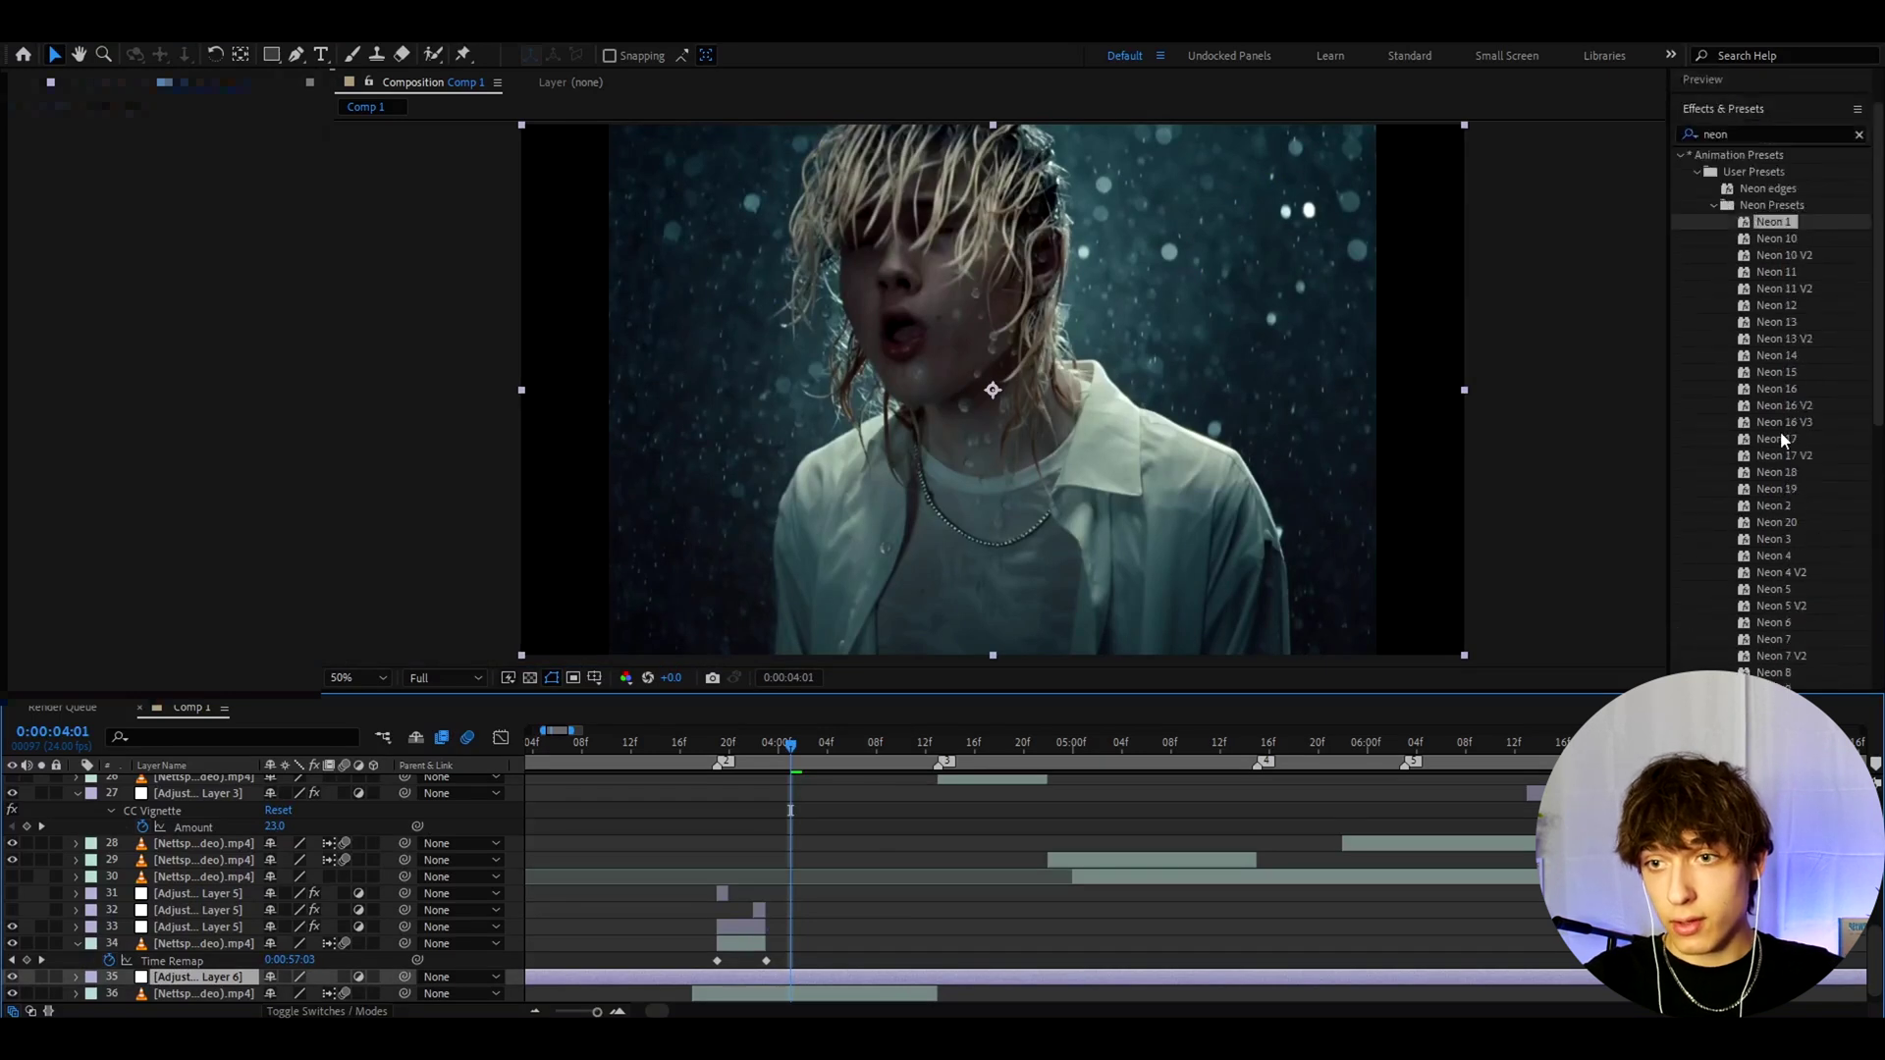
{"action": "scroll", "coordinate": [1781, 432], "scroll_direction": "down", "scroll_amount": 5}
{"action": "left_click_drag", "start_coordinate": [1768, 528], "coordinate": [756, 977]}
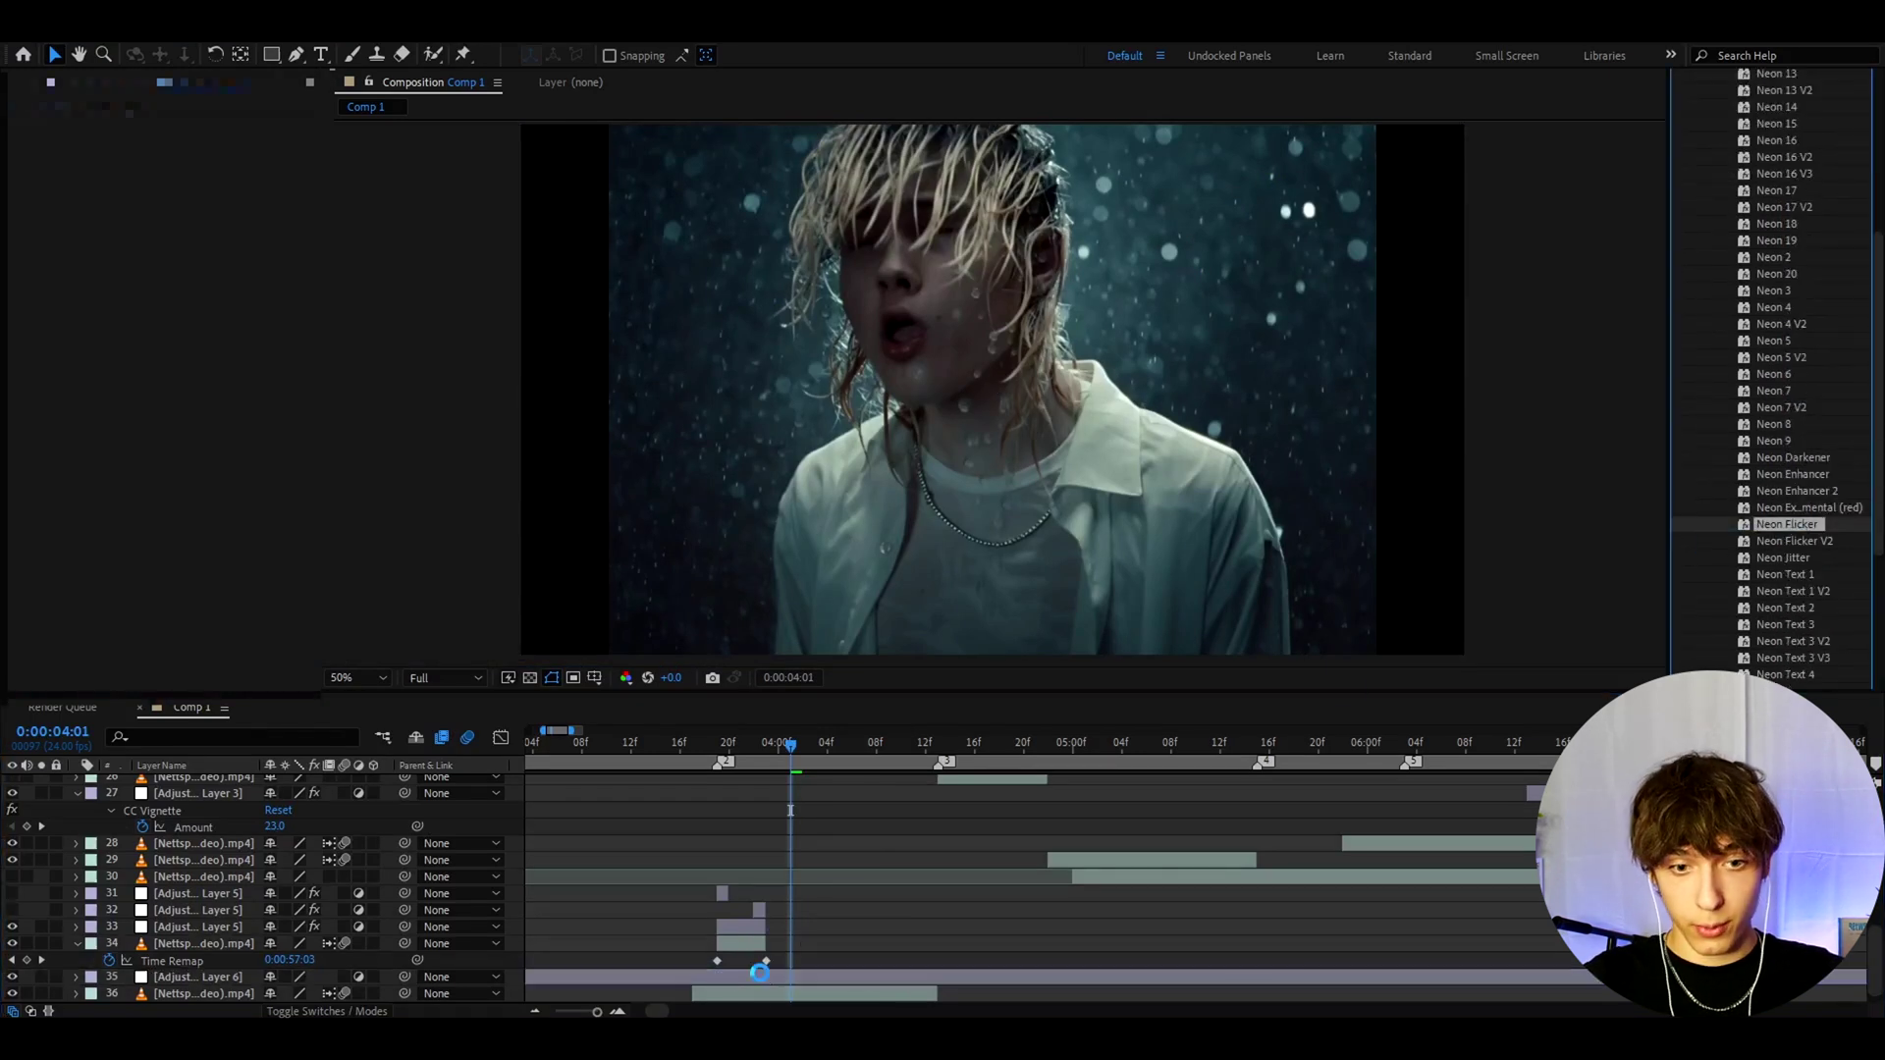
{"action": "left_click_drag", "start_coordinate": [787, 751], "coordinate": [831, 745]}
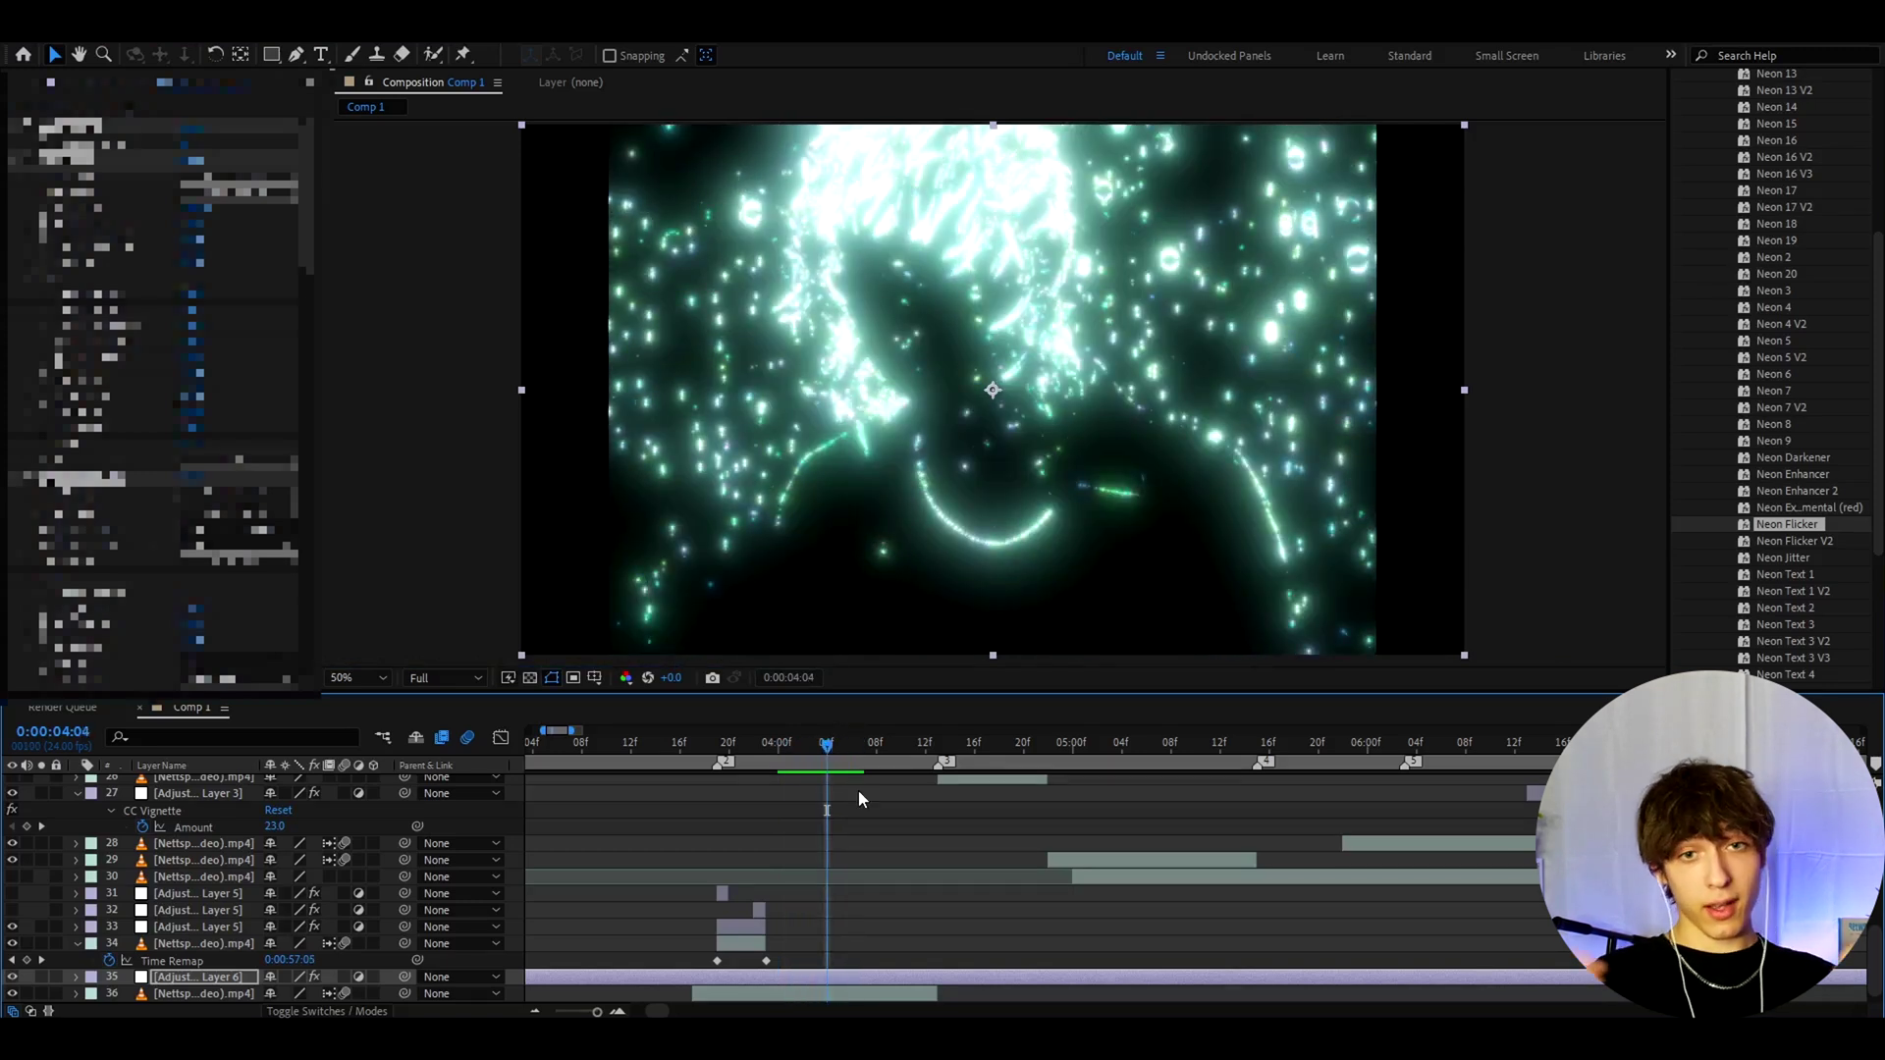